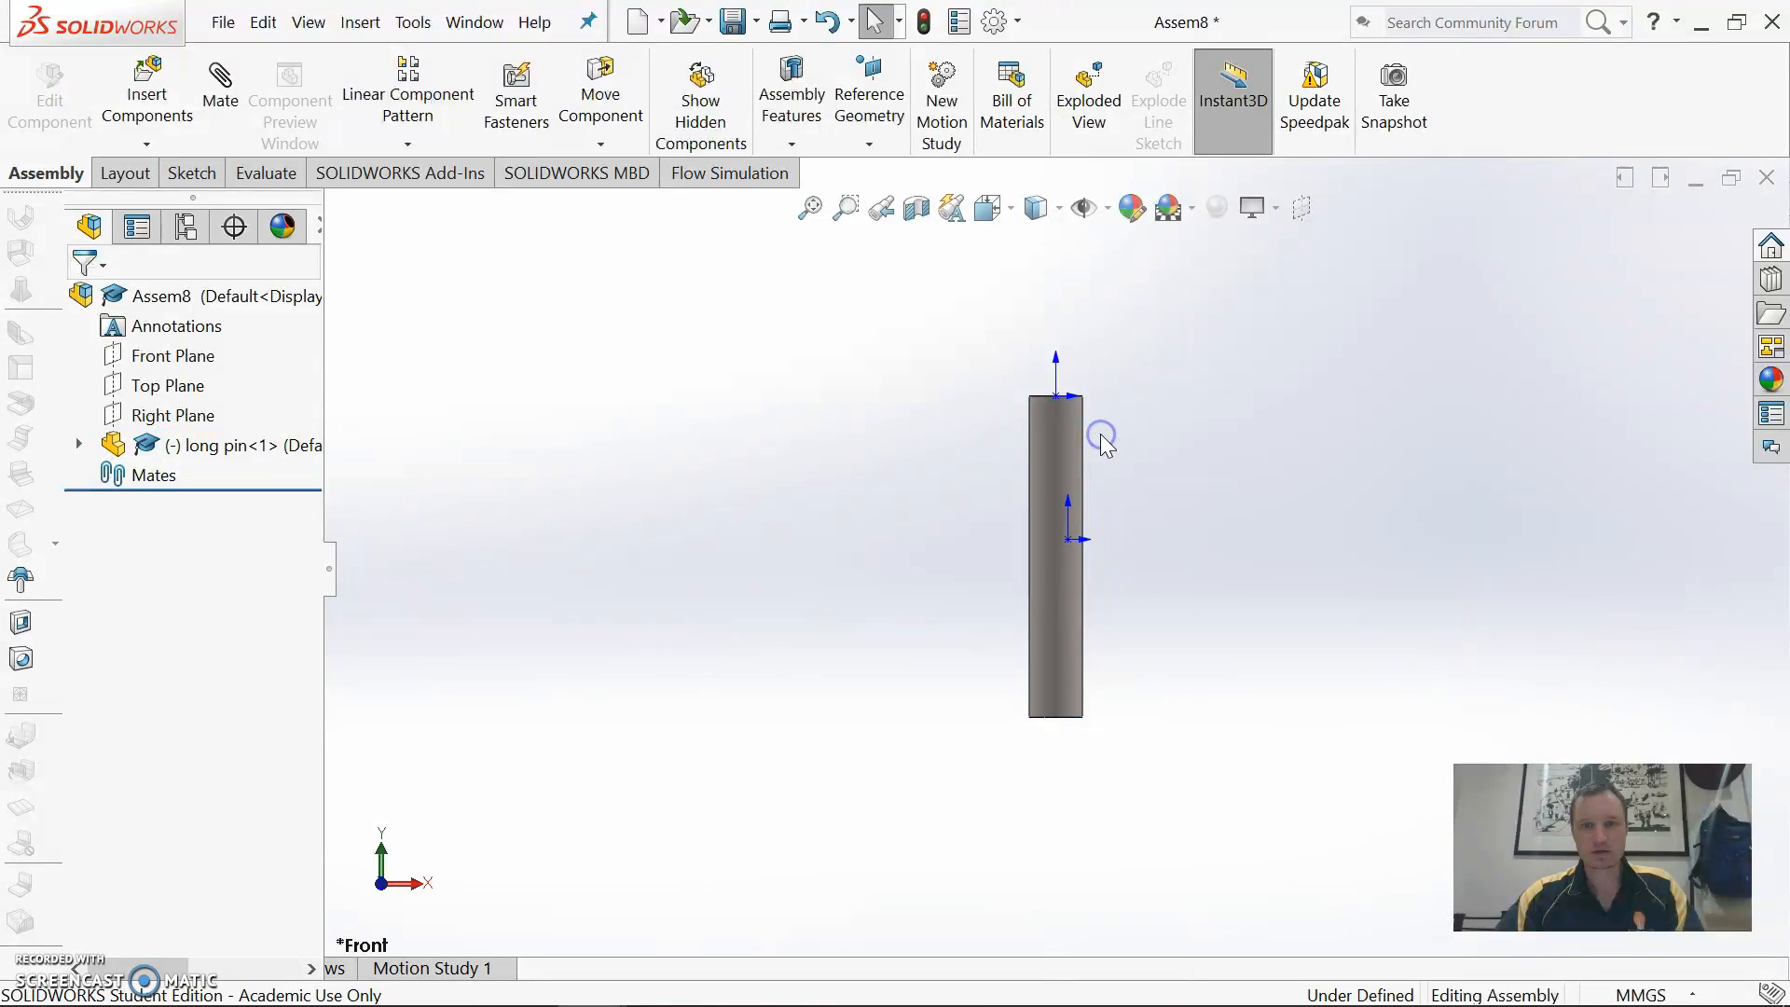
Add a coincident mate between the long pin's origin and the assembly origin
{"action": "left_click", "coordinate": [1053, 399]}
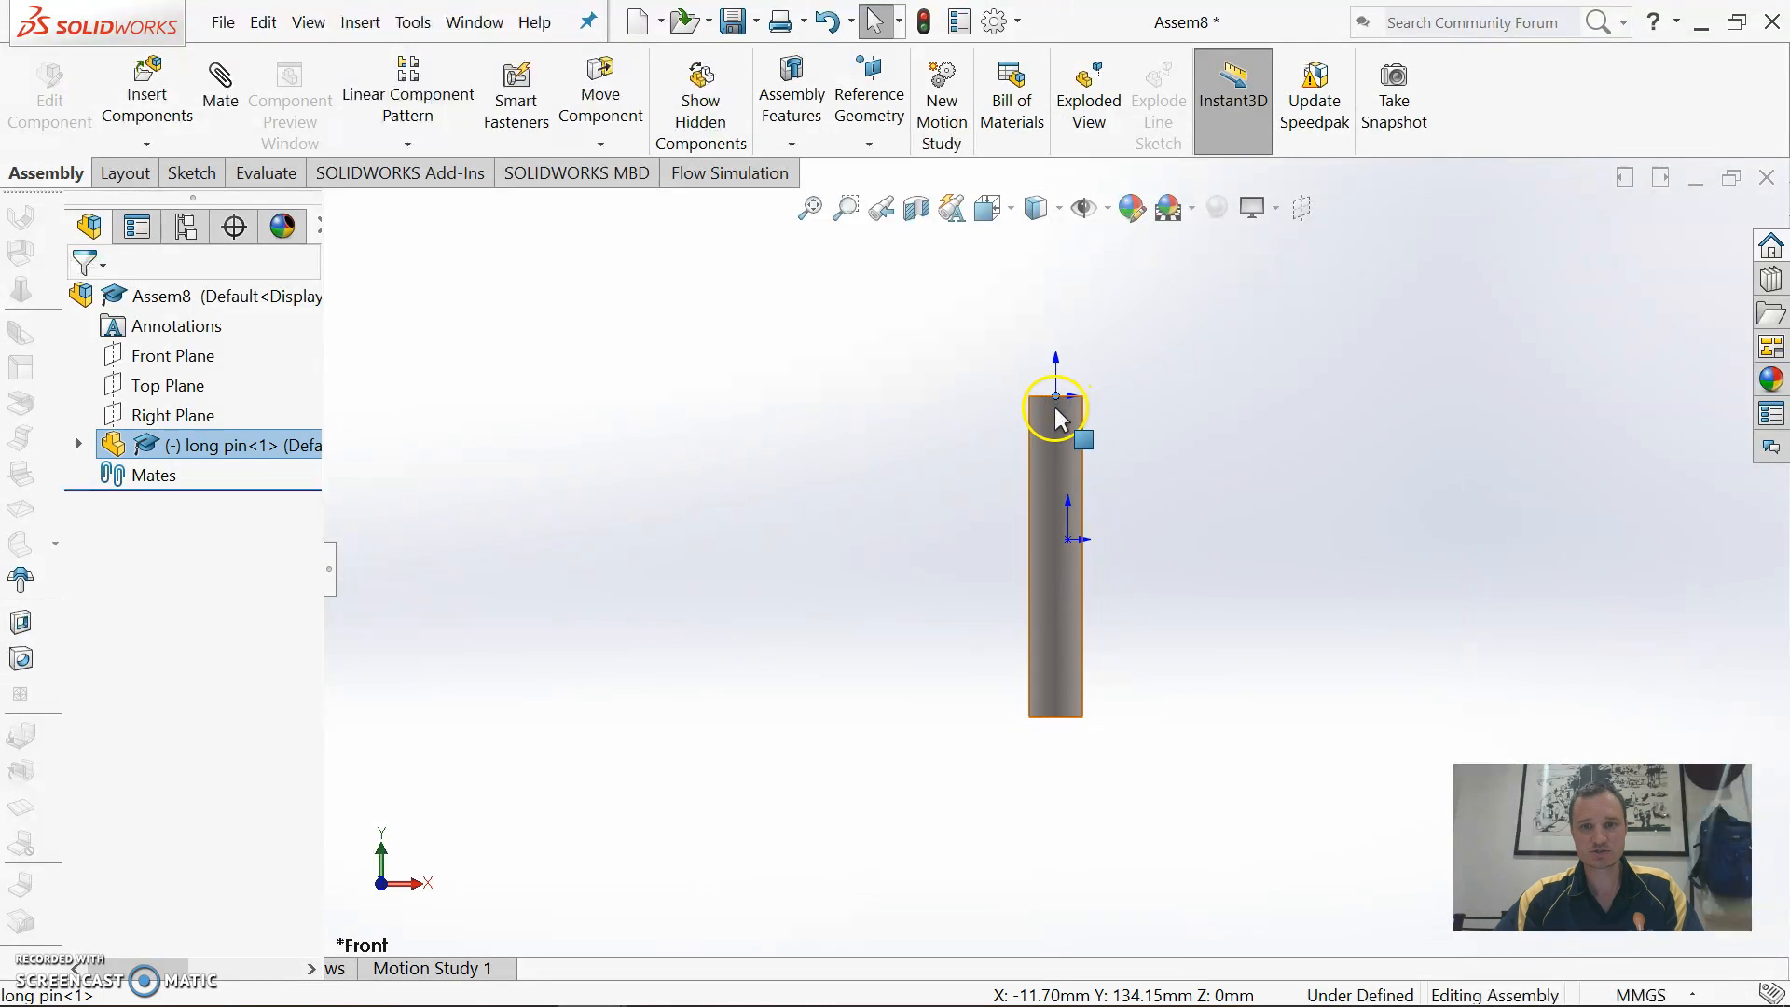
{"action": "left_click", "coordinate": [228, 99]}
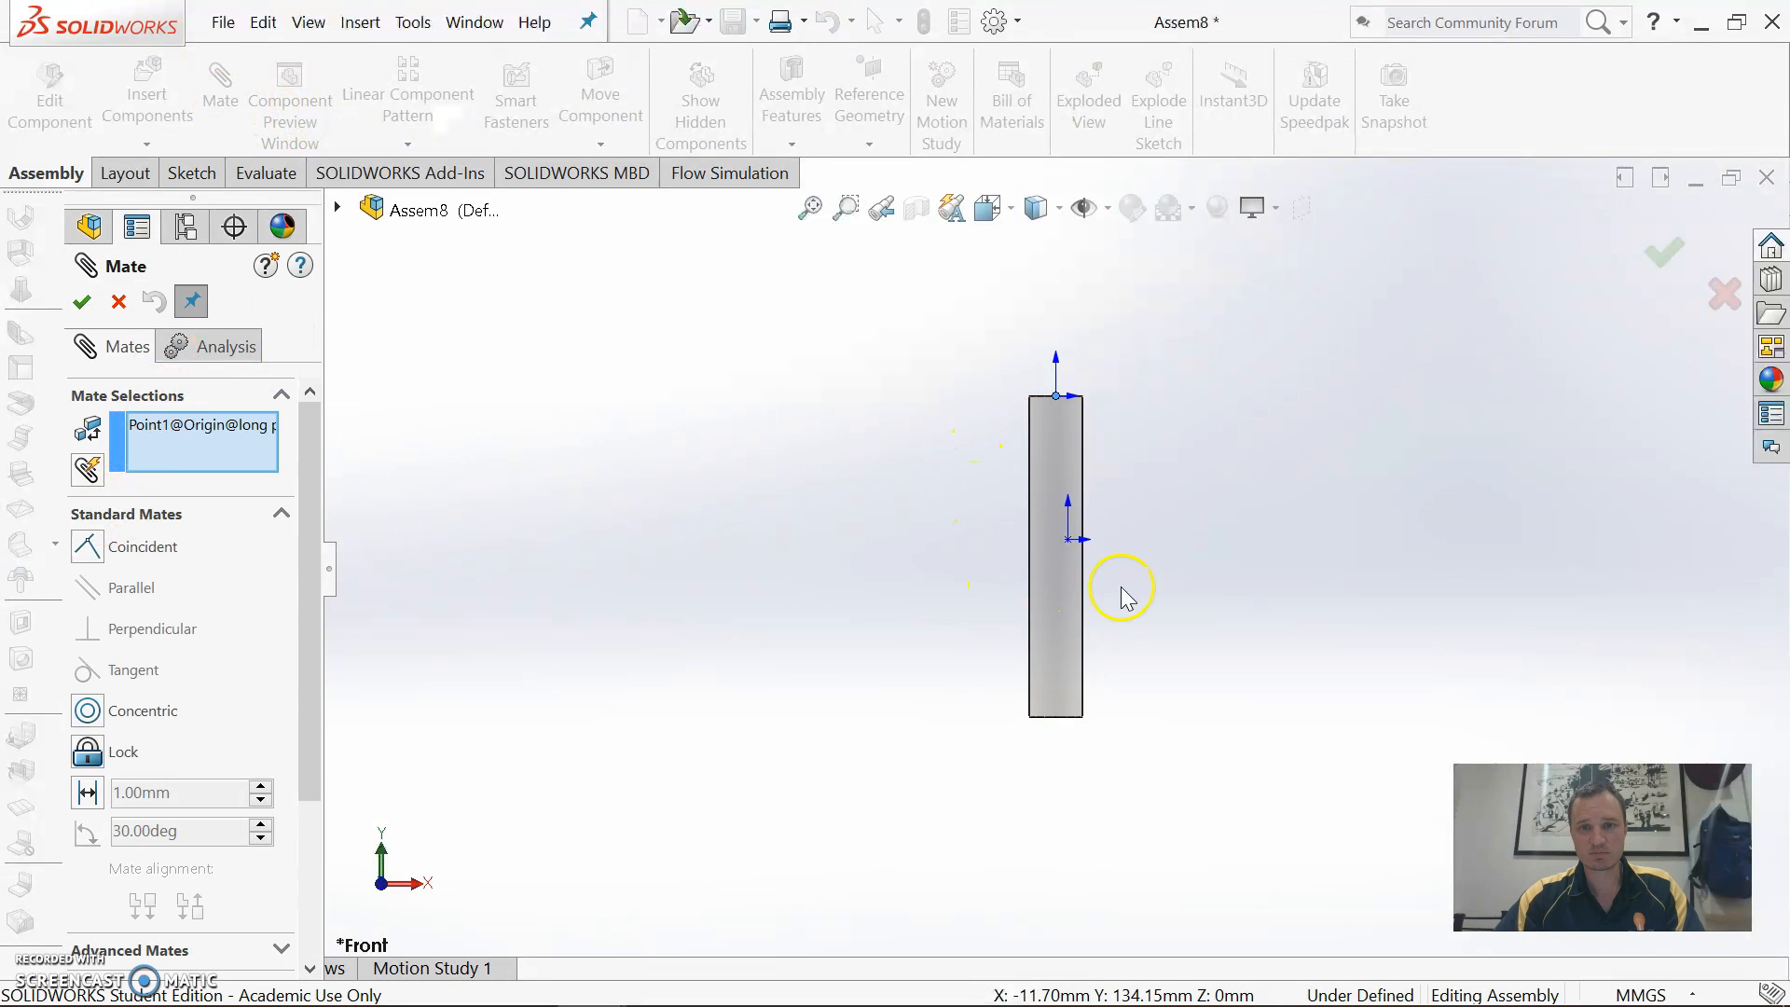
{"action": "left_click", "coordinate": [1068, 538]}
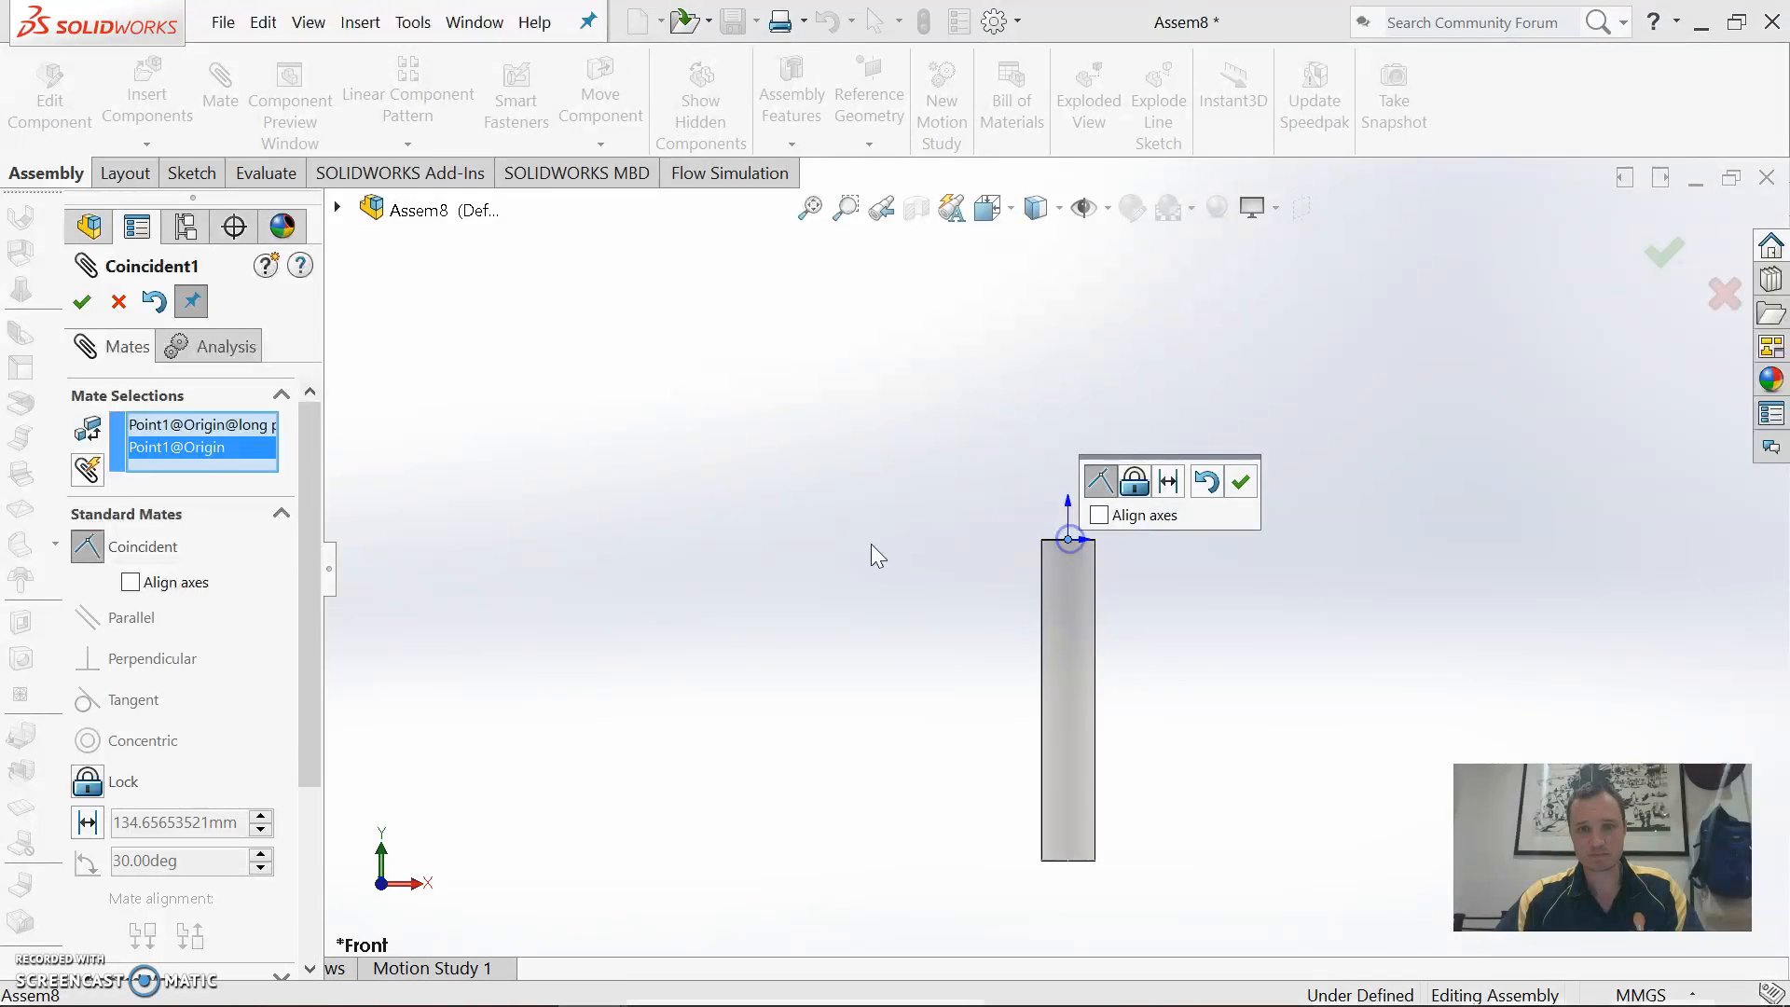
{"action": "left_click", "coordinate": [81, 301]}
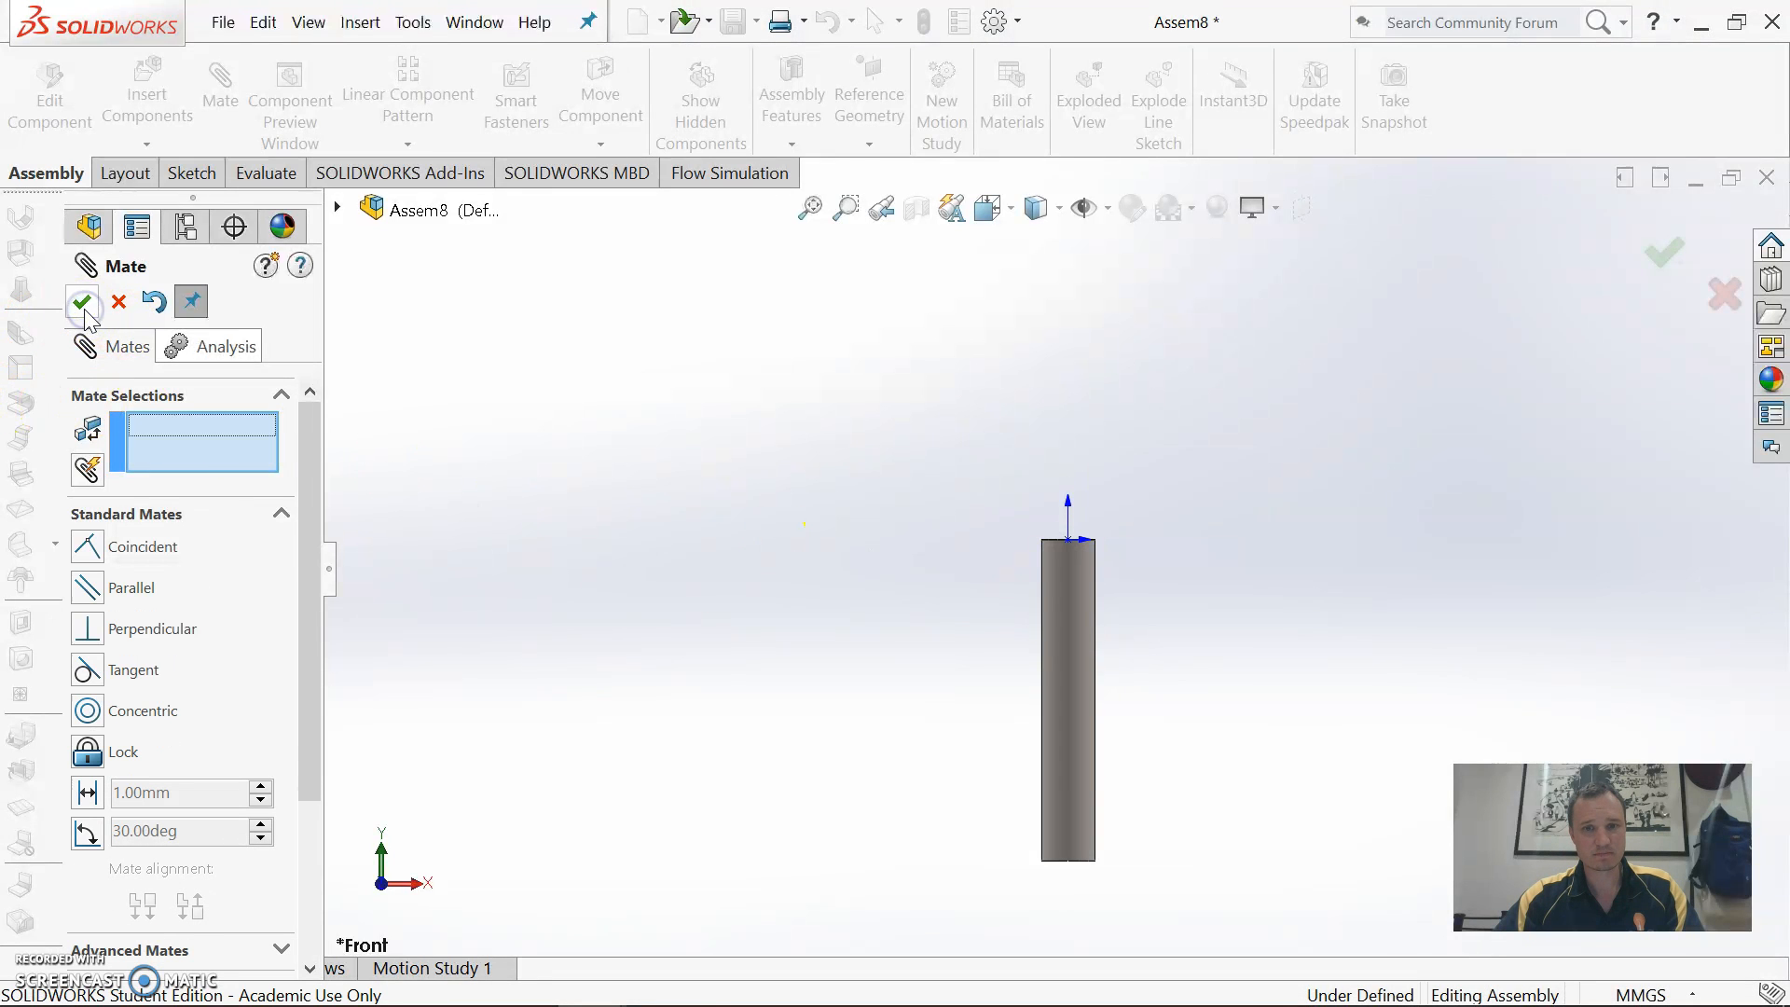
Leave the Mate command and fix the long pin in place
{"action": "right_click", "coordinate": [1077, 612]}
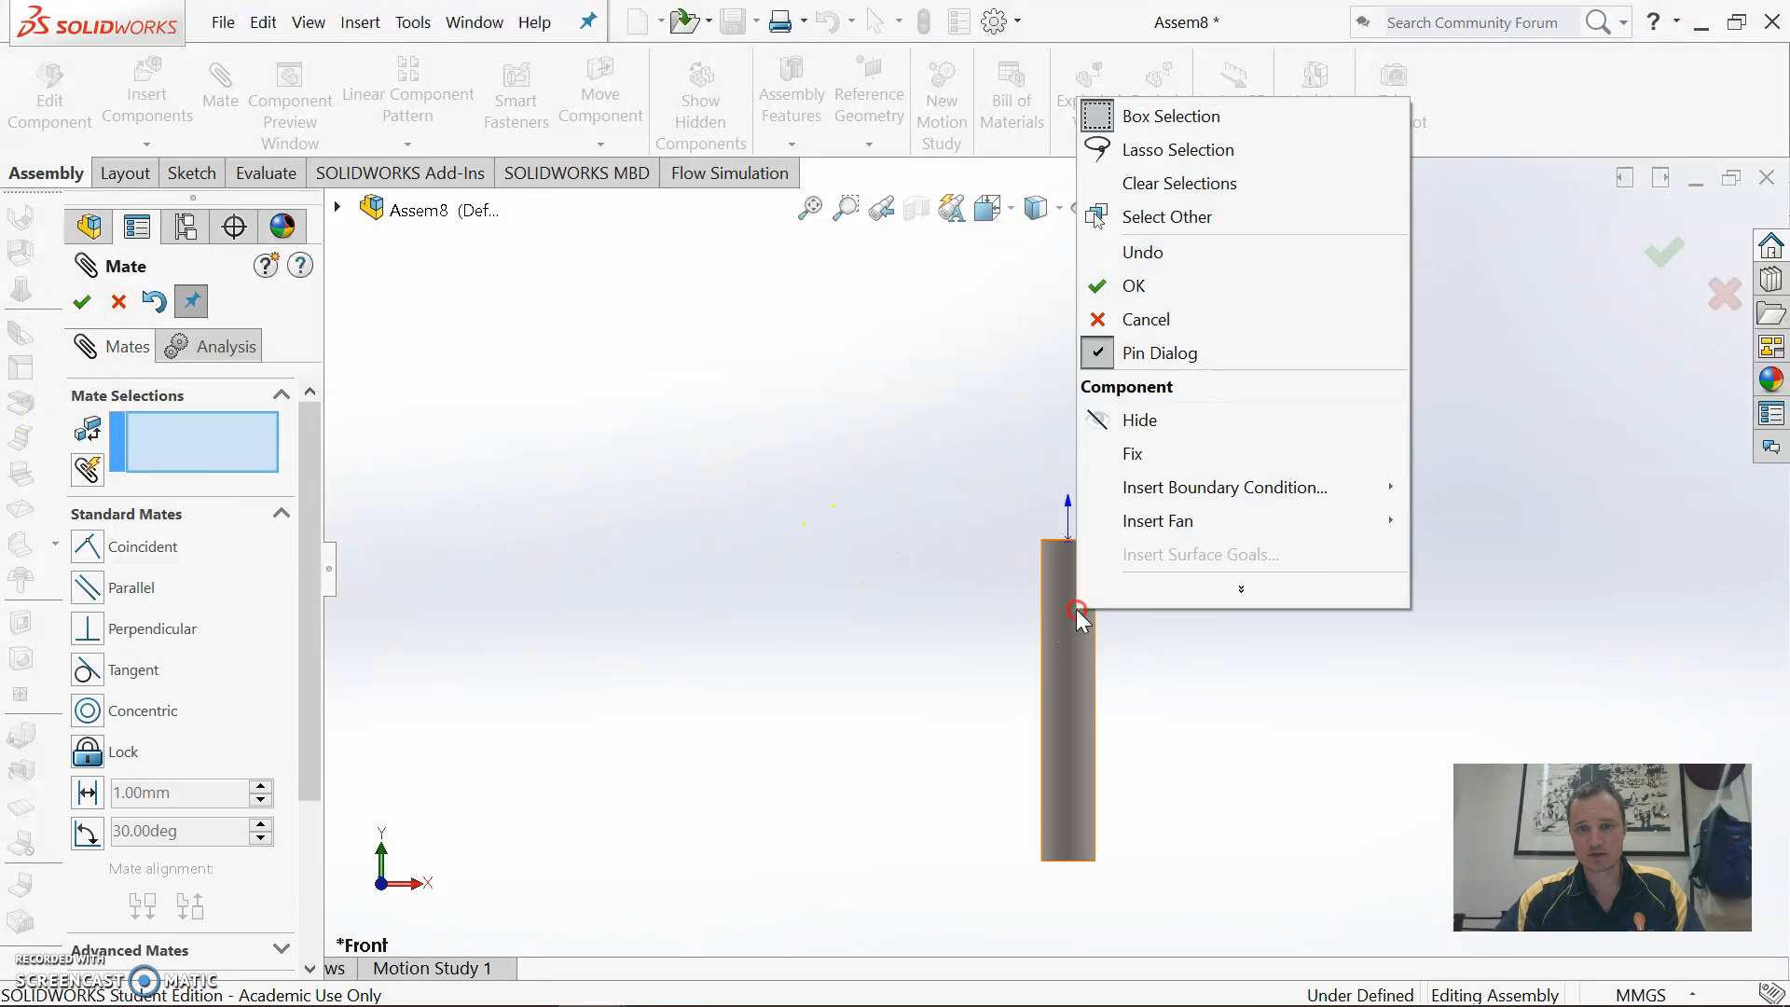
{"action": "left_click", "coordinate": [1166, 286]}
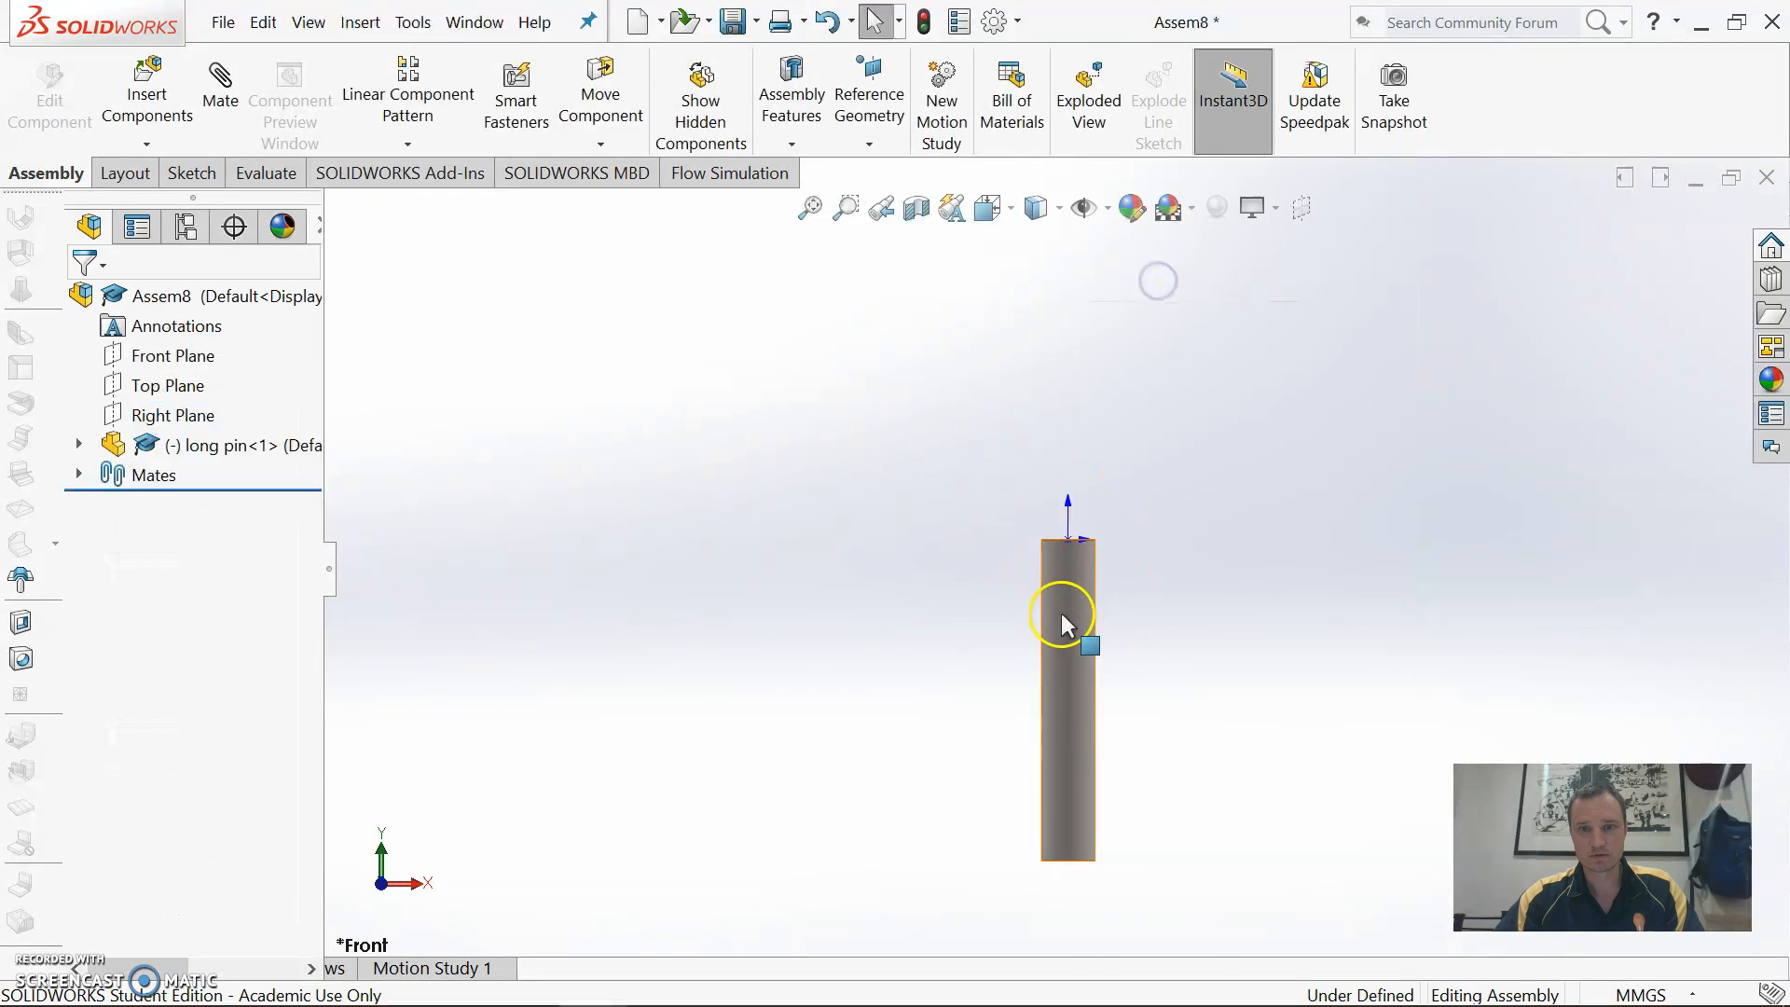
{"action": "right_click", "coordinate": [1063, 610]}
{"action": "left_click", "coordinate": [1122, 429]}
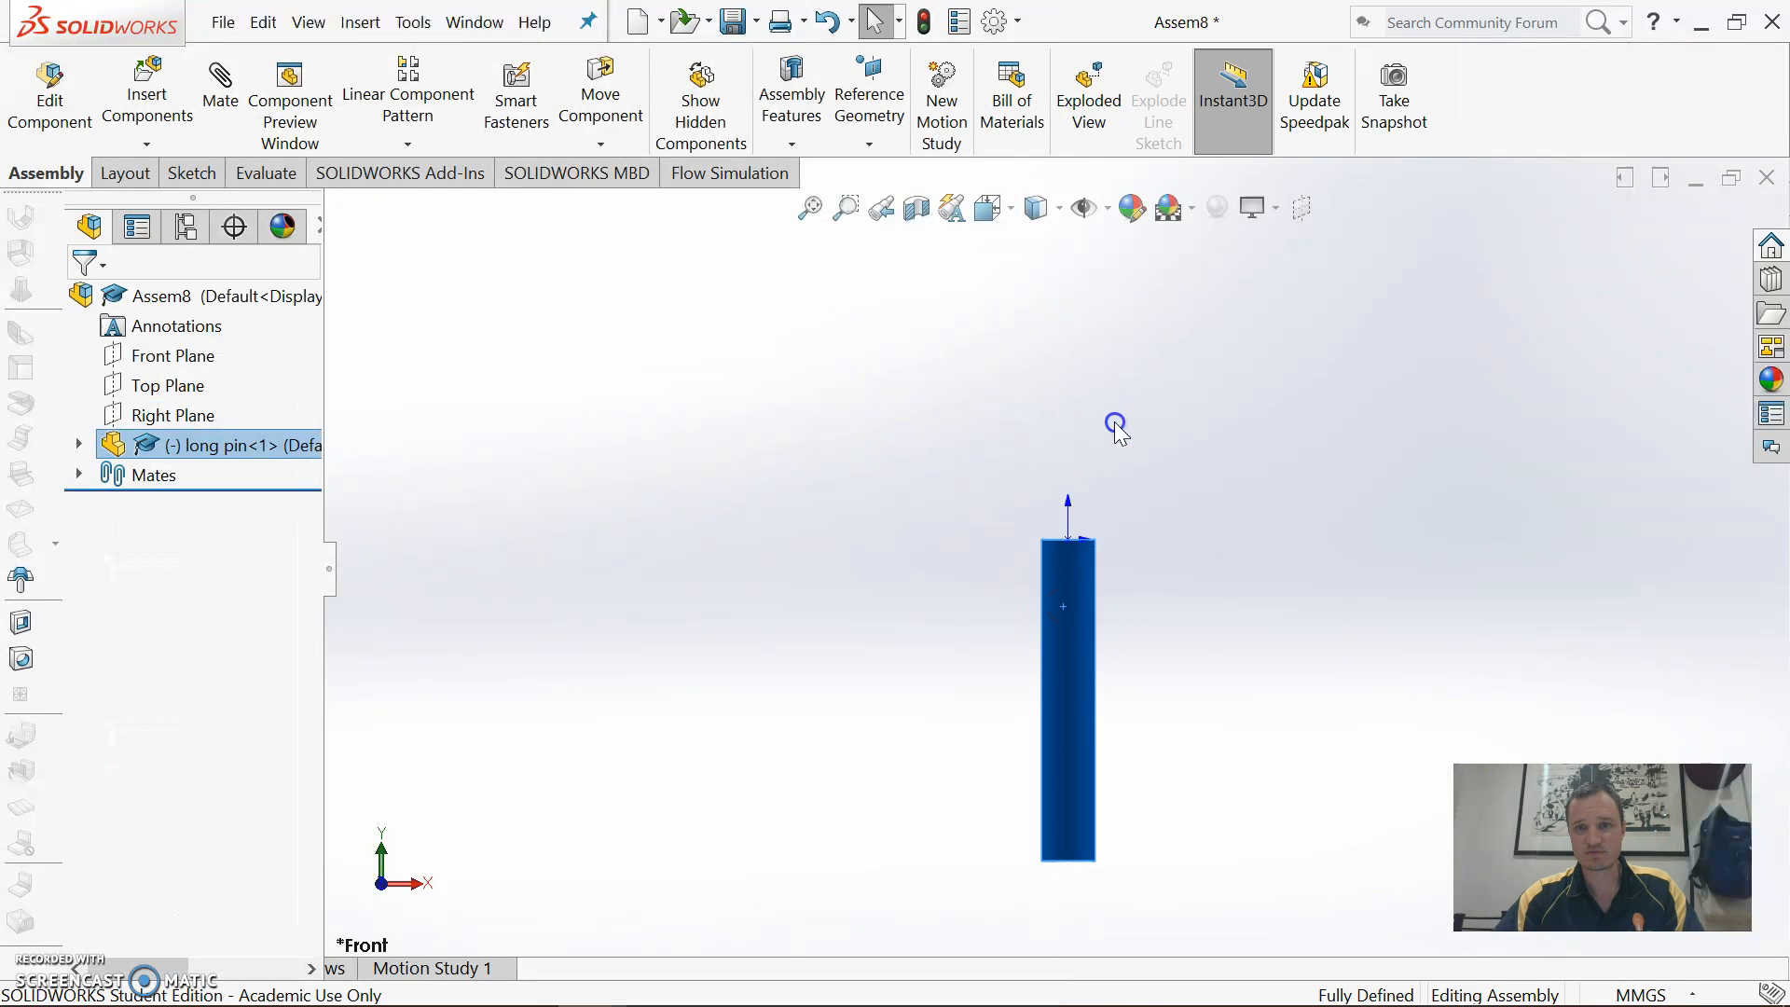
Insert two chain links near the long pin, the first in its default orientation and the second rotated 90 degrees about X
{"action": "left_click", "coordinate": [147, 102]}
{"action": "left_click", "coordinate": [136, 606]}
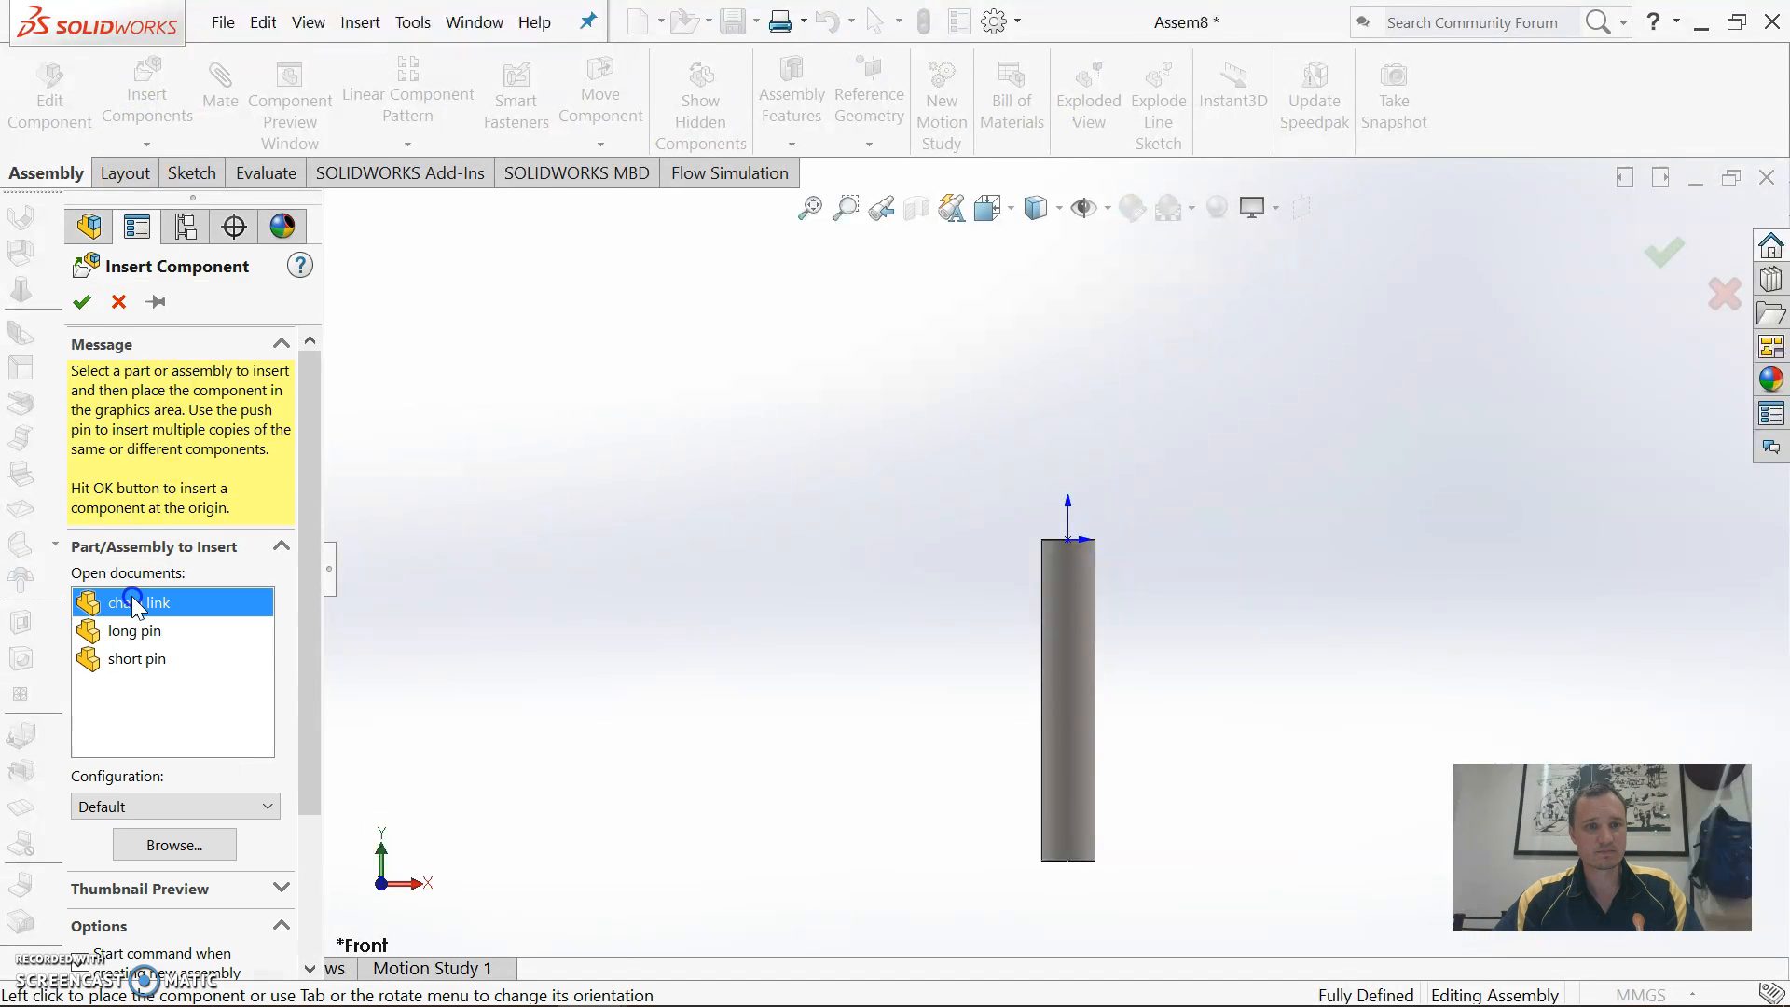
{"action": "left_click", "coordinate": [1194, 490]}
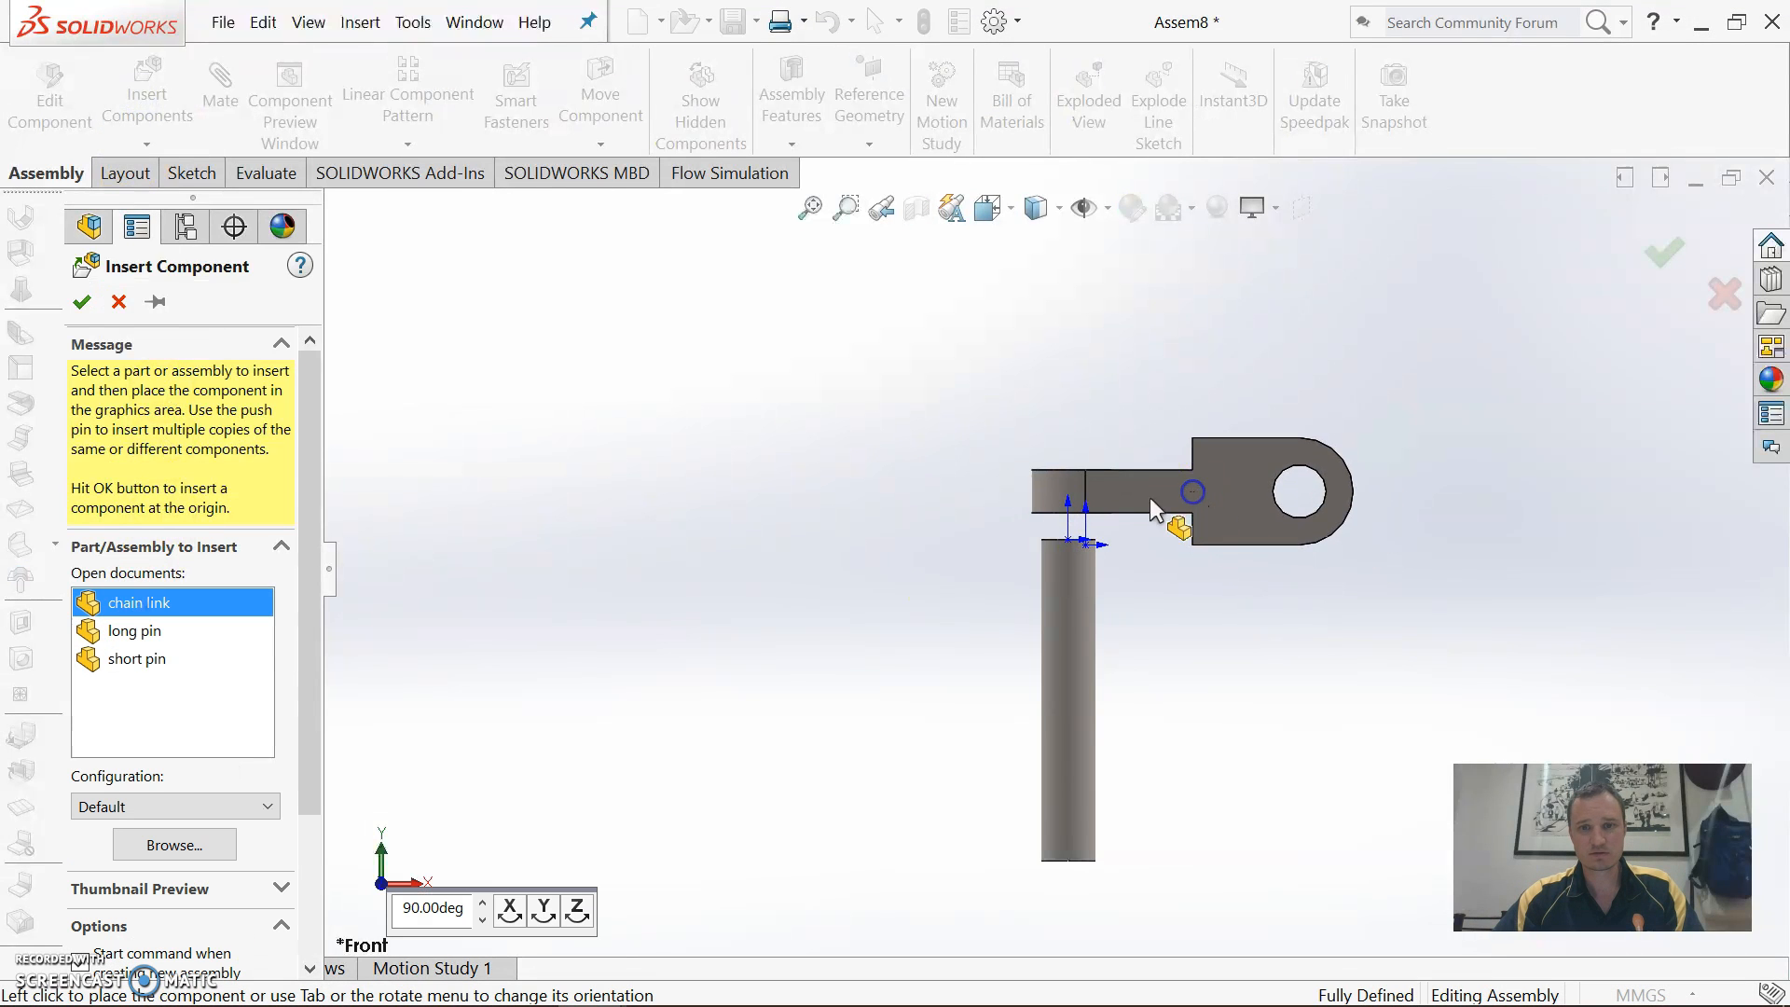
{"action": "left_click", "coordinate": [157, 93]}
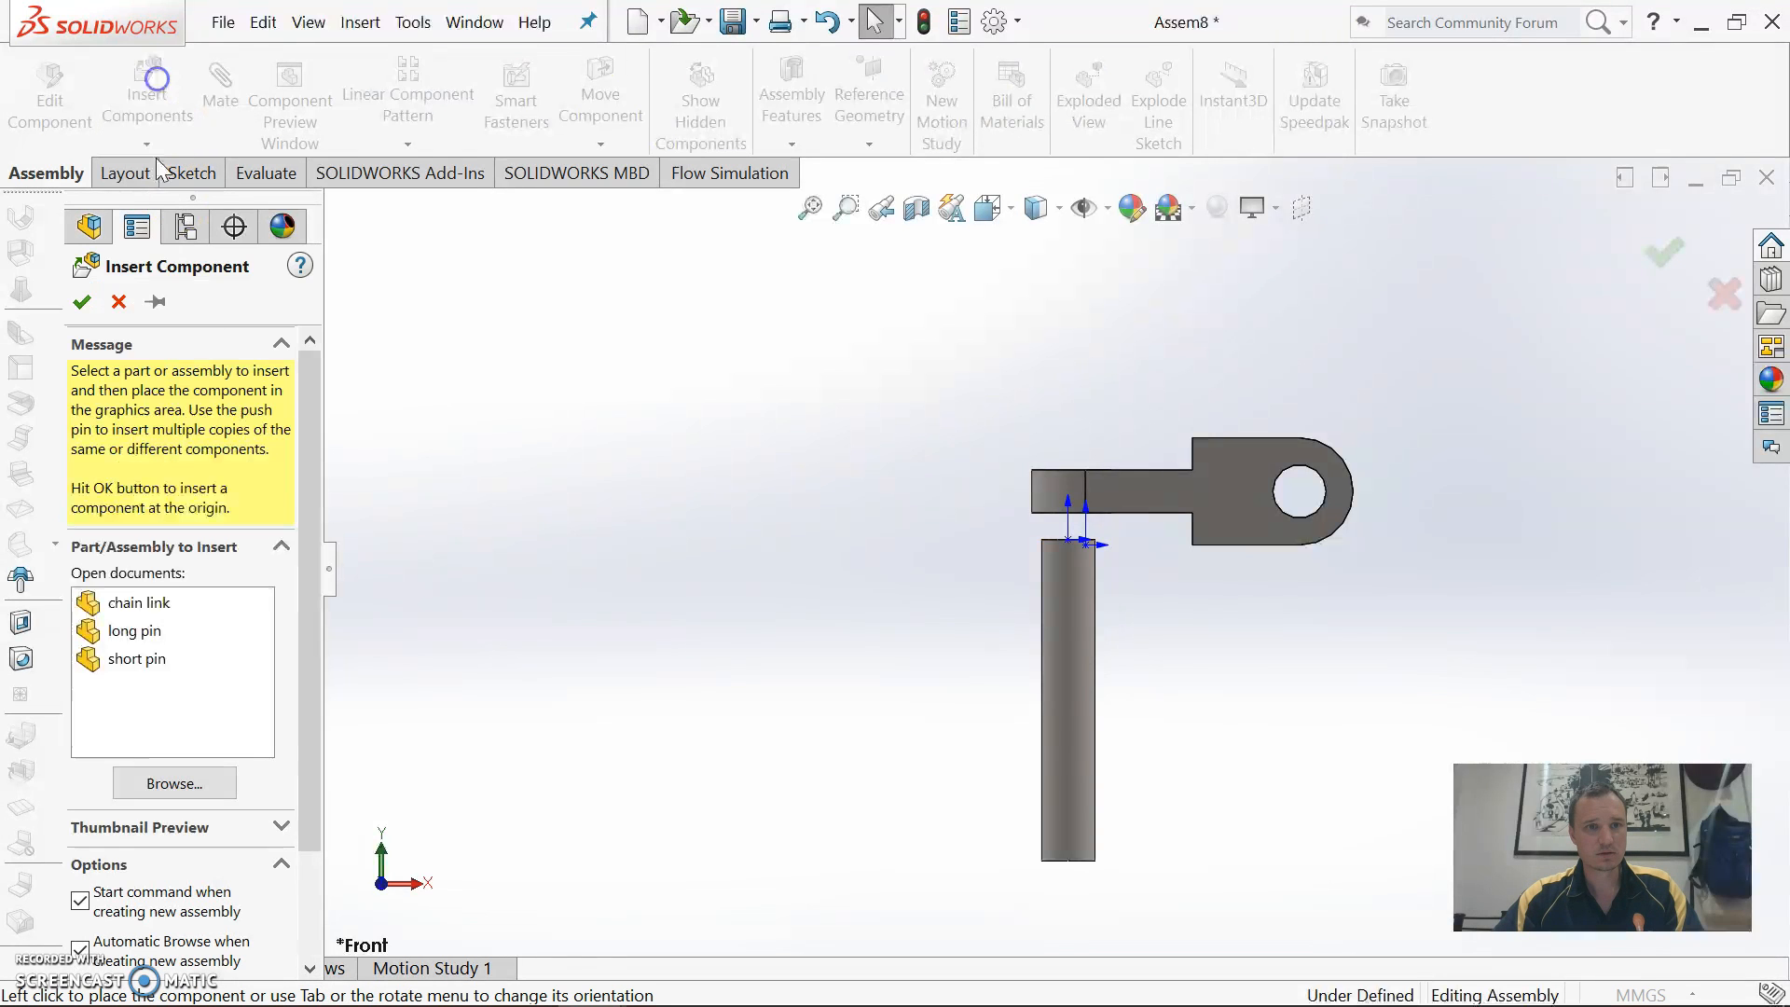
{"action": "left_click", "coordinate": [138, 603]}
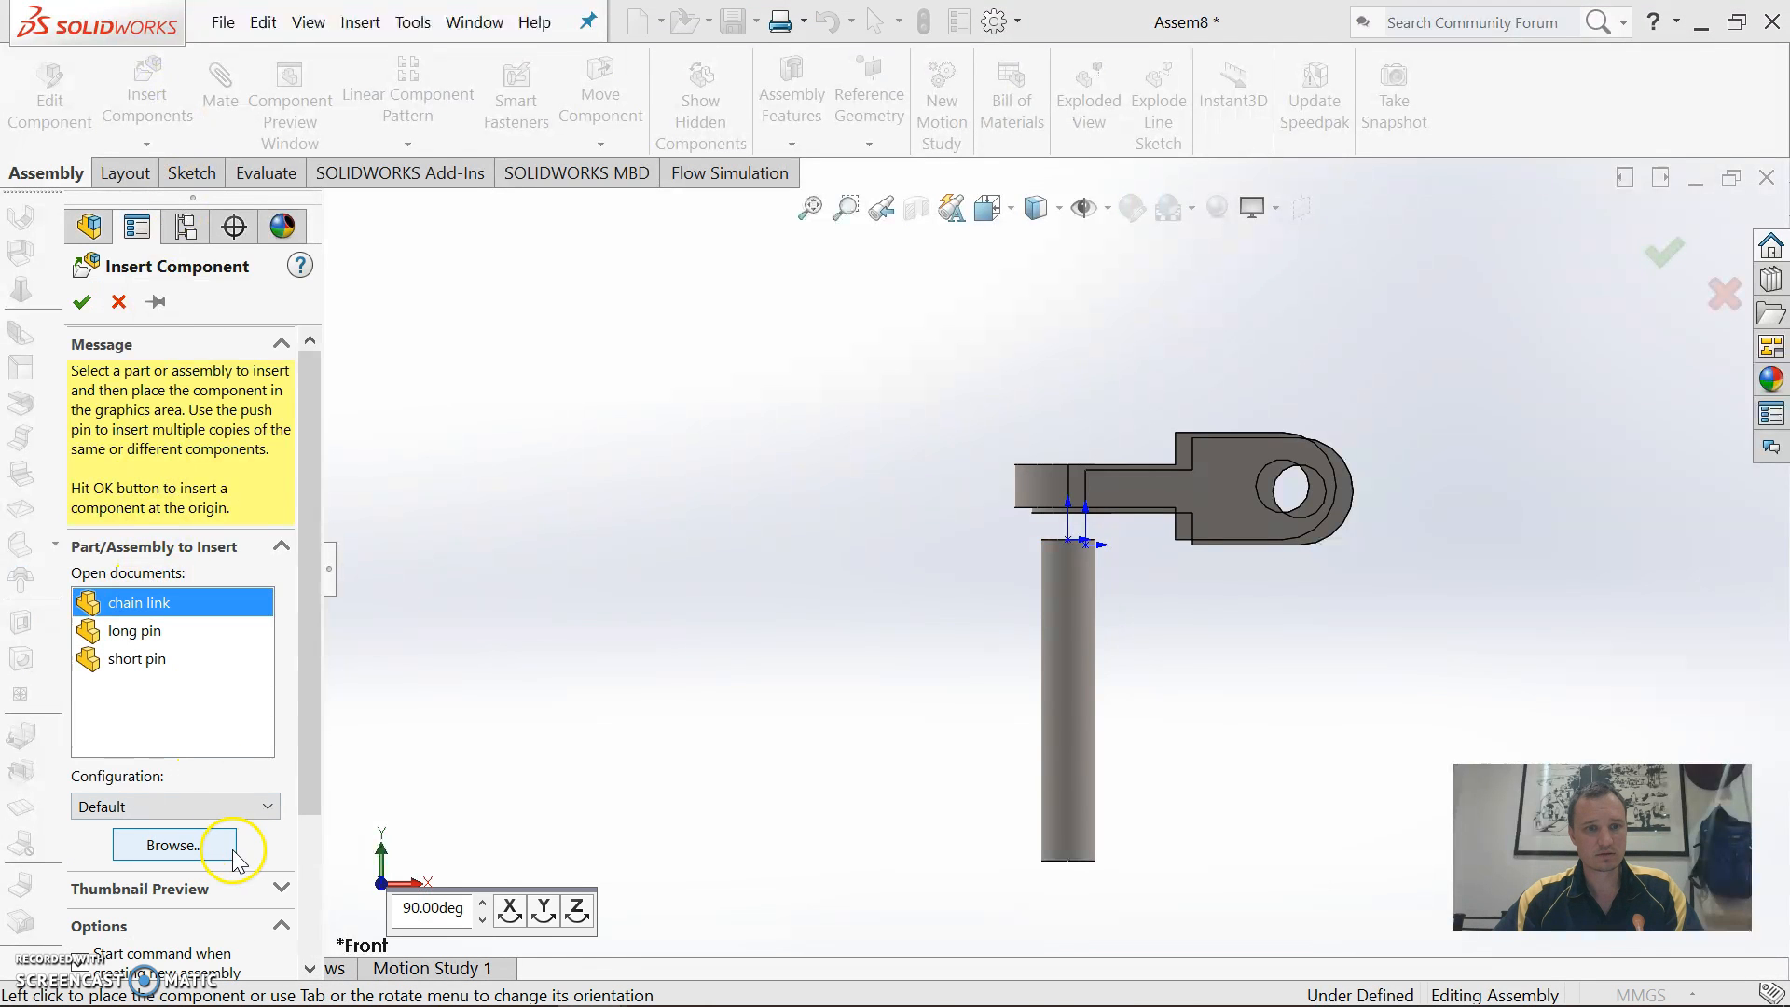
{"action": "left_click", "coordinate": [505, 909]}
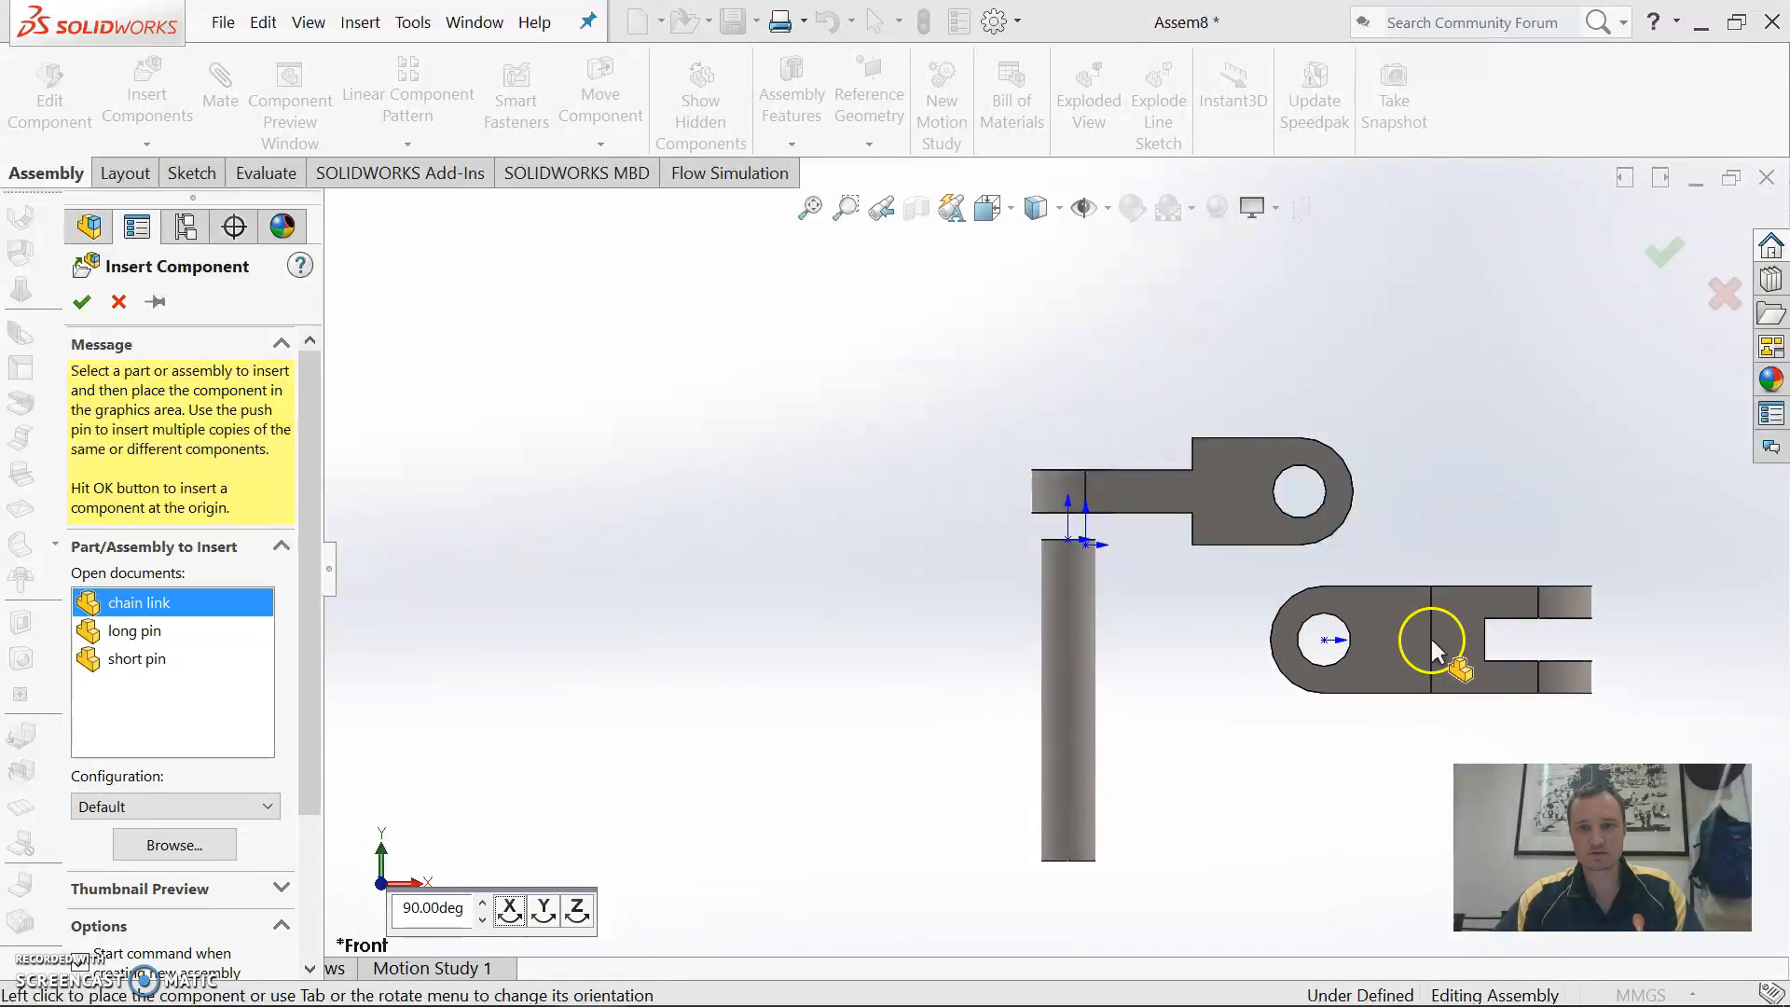
{"action": "left_click", "coordinate": [1564, 643]}
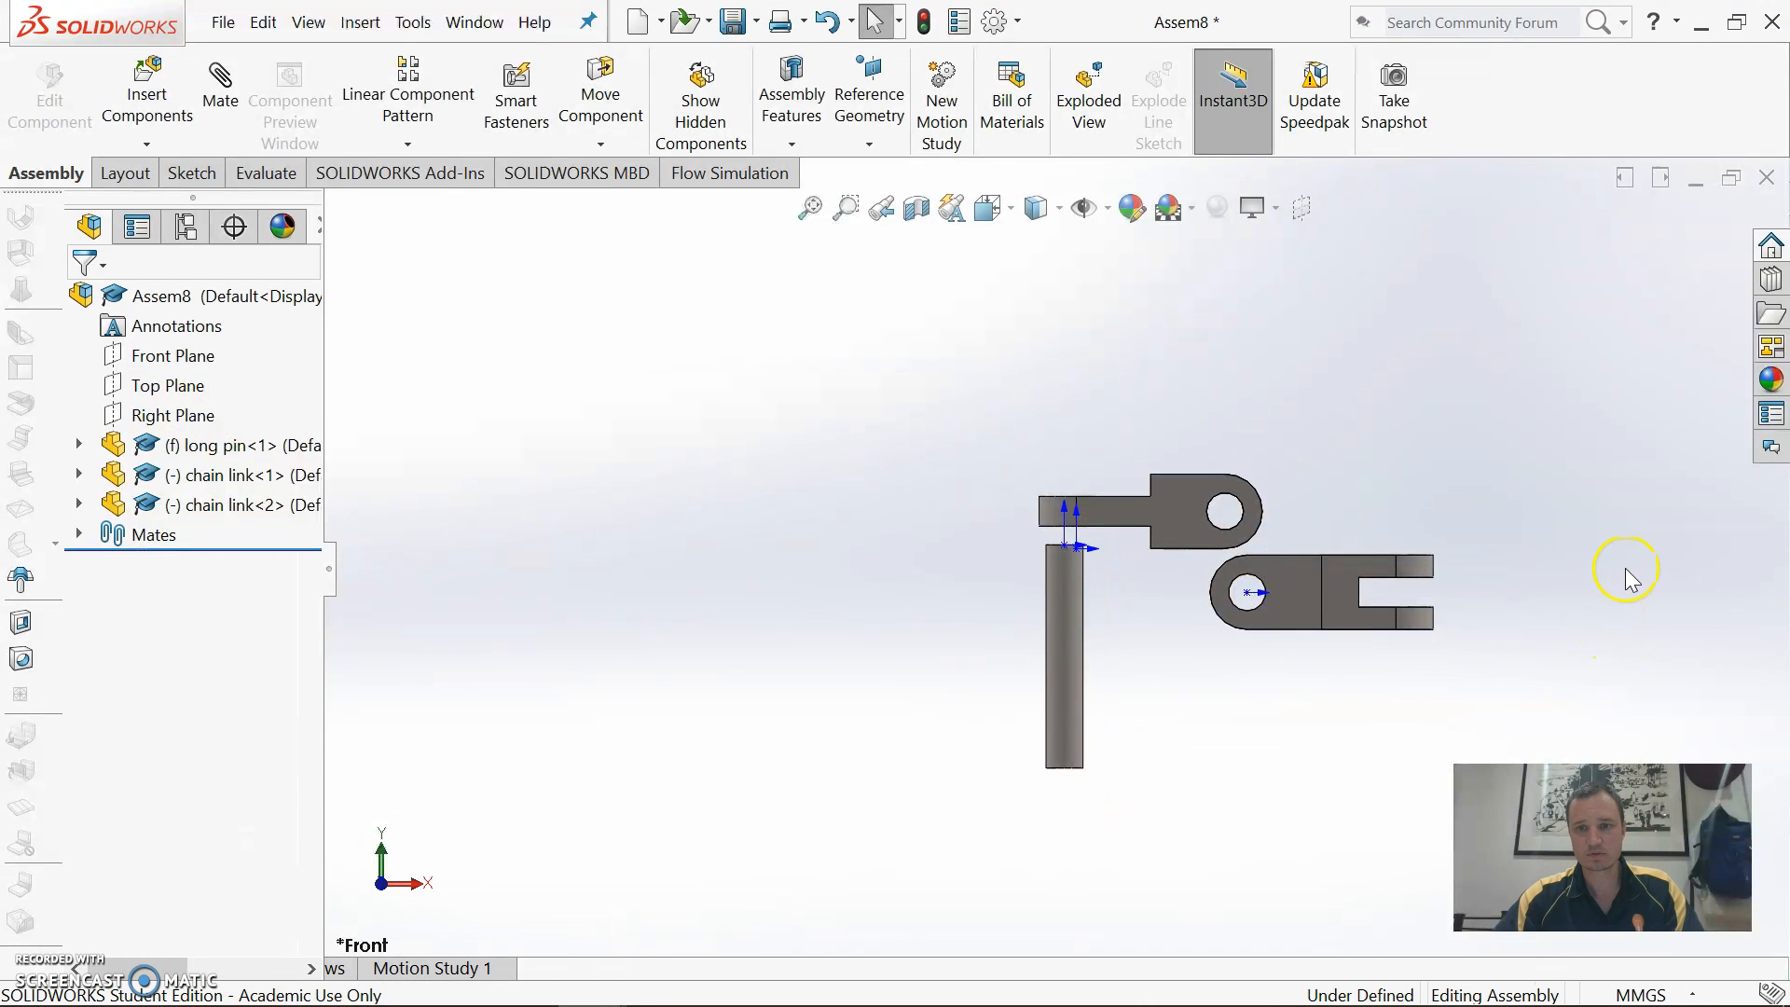
Insert two more chain links farther from the pin, one in default orientation and one rotated 90 degrees about X
{"action": "left_click", "coordinate": [147, 94]}
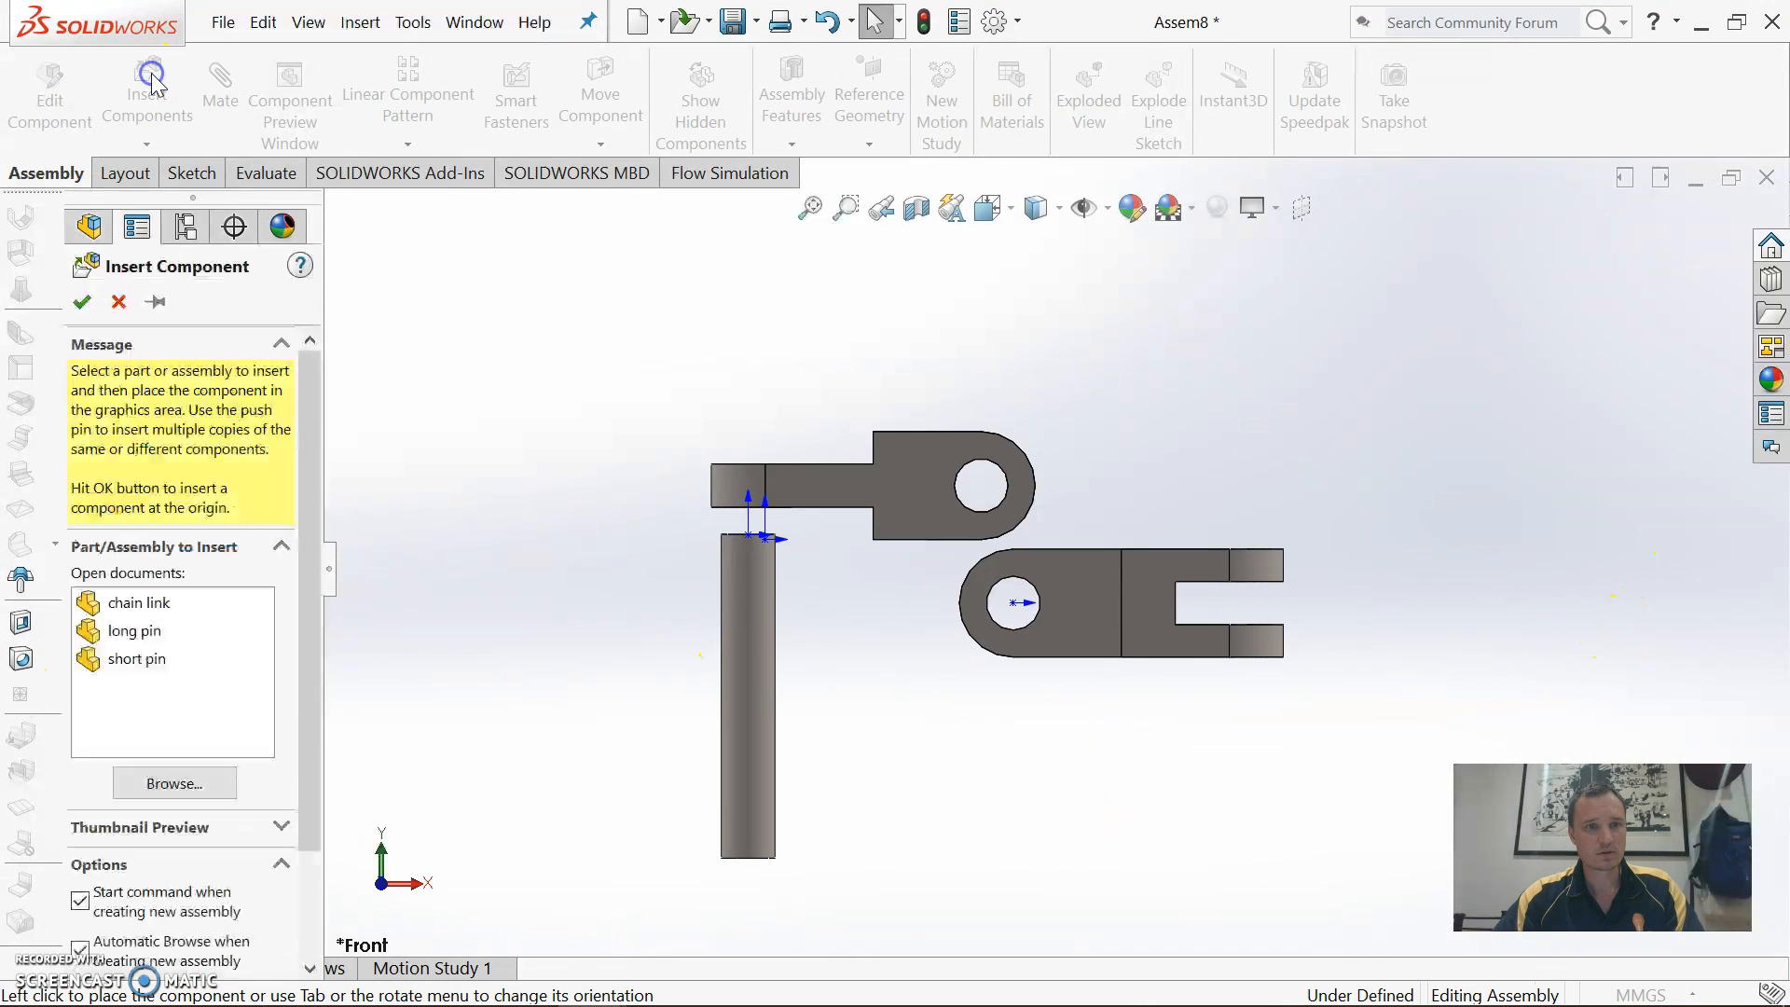
{"action": "left_click", "coordinate": [140, 603]}
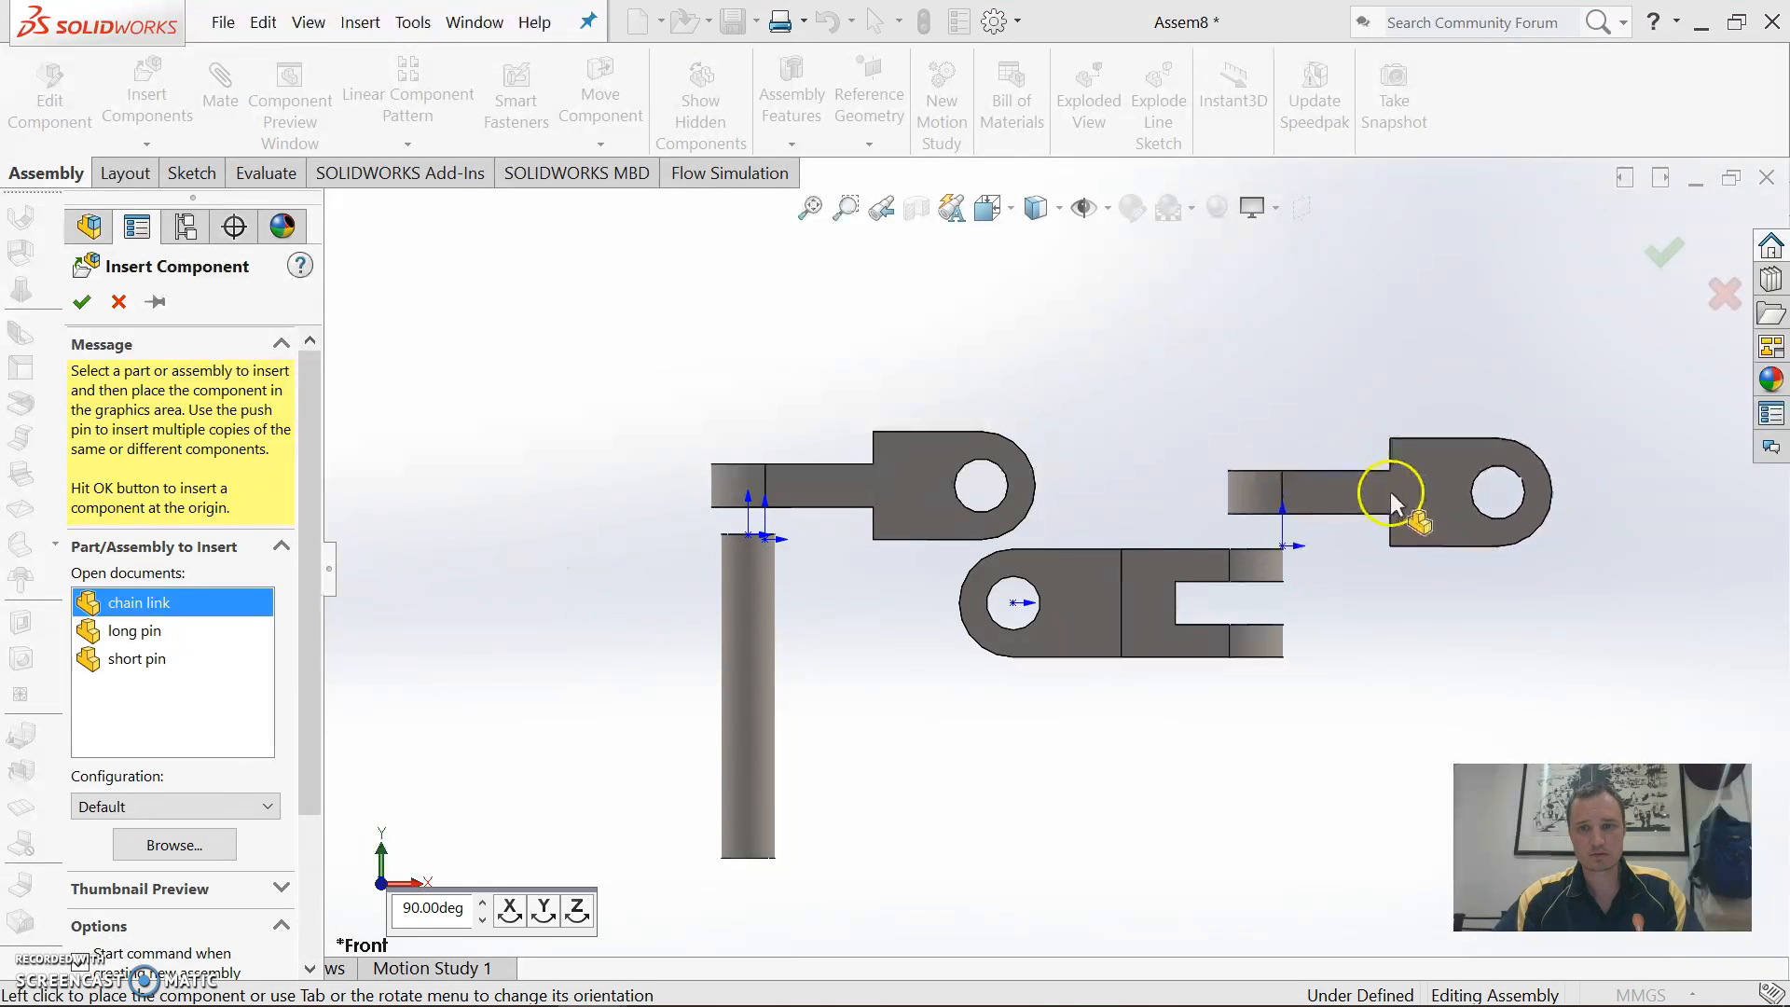
{"action": "left_click", "coordinate": [1390, 494]}
{"action": "left_click", "coordinate": [146, 105]}
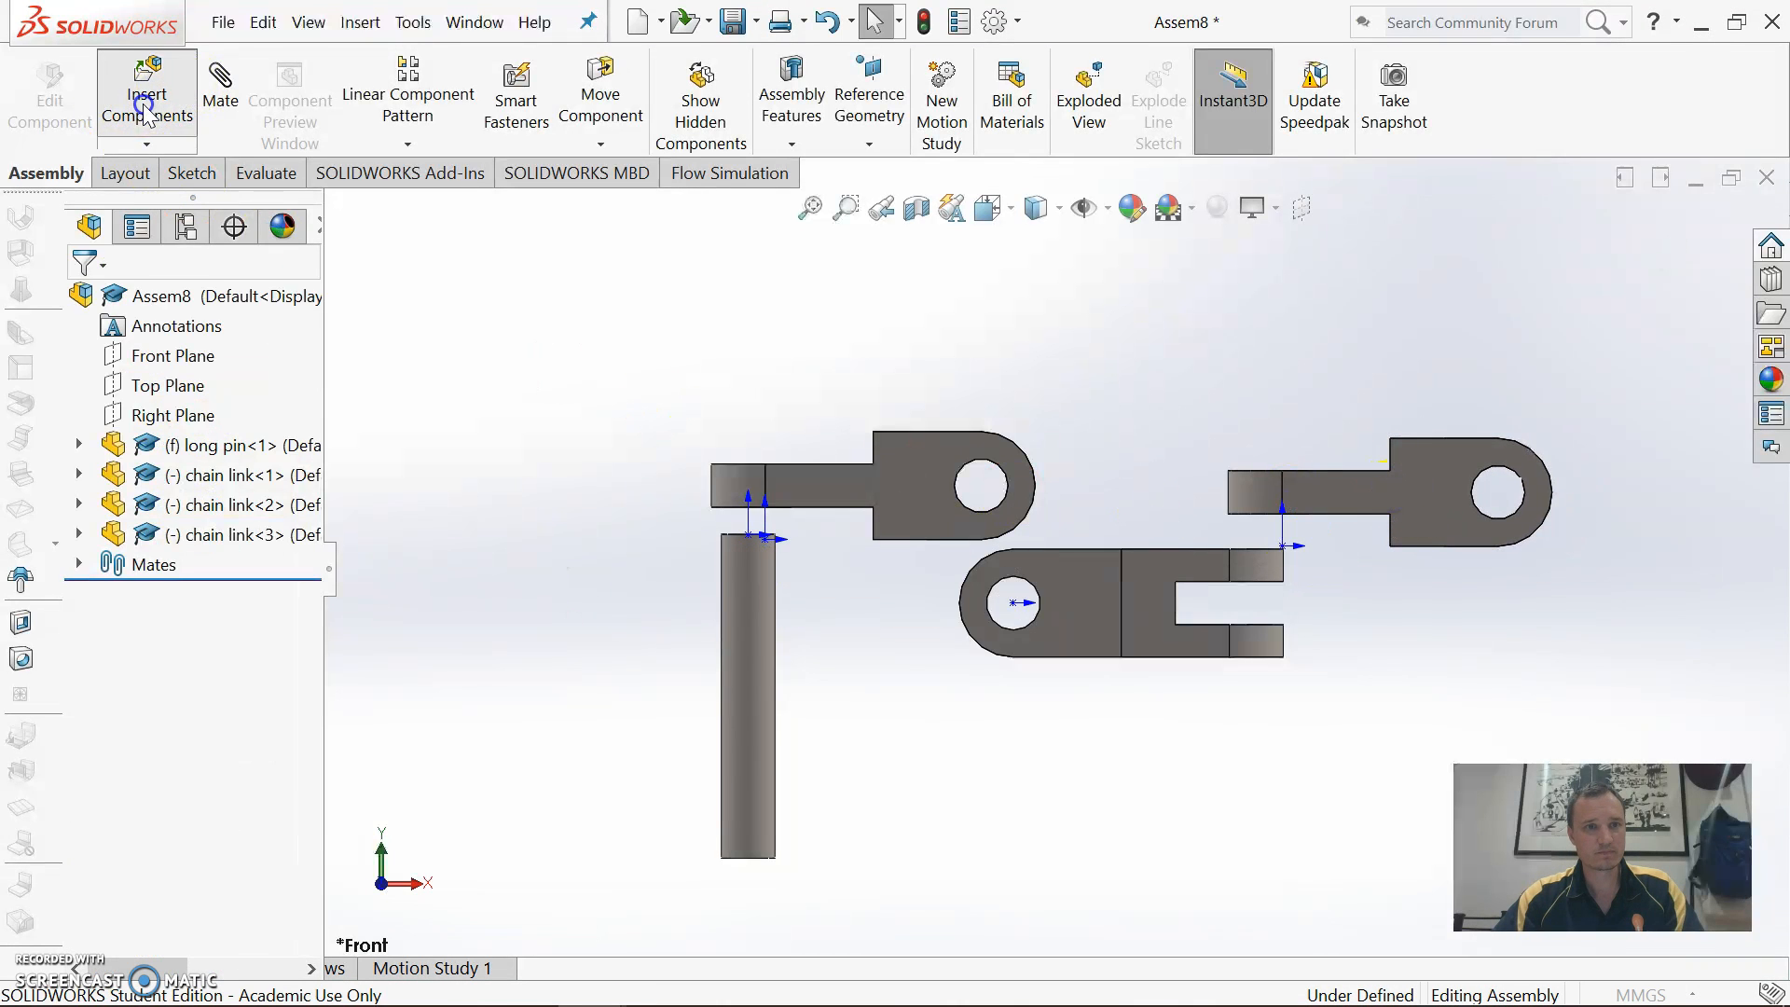
{"action": "left_click", "coordinate": [147, 604]}
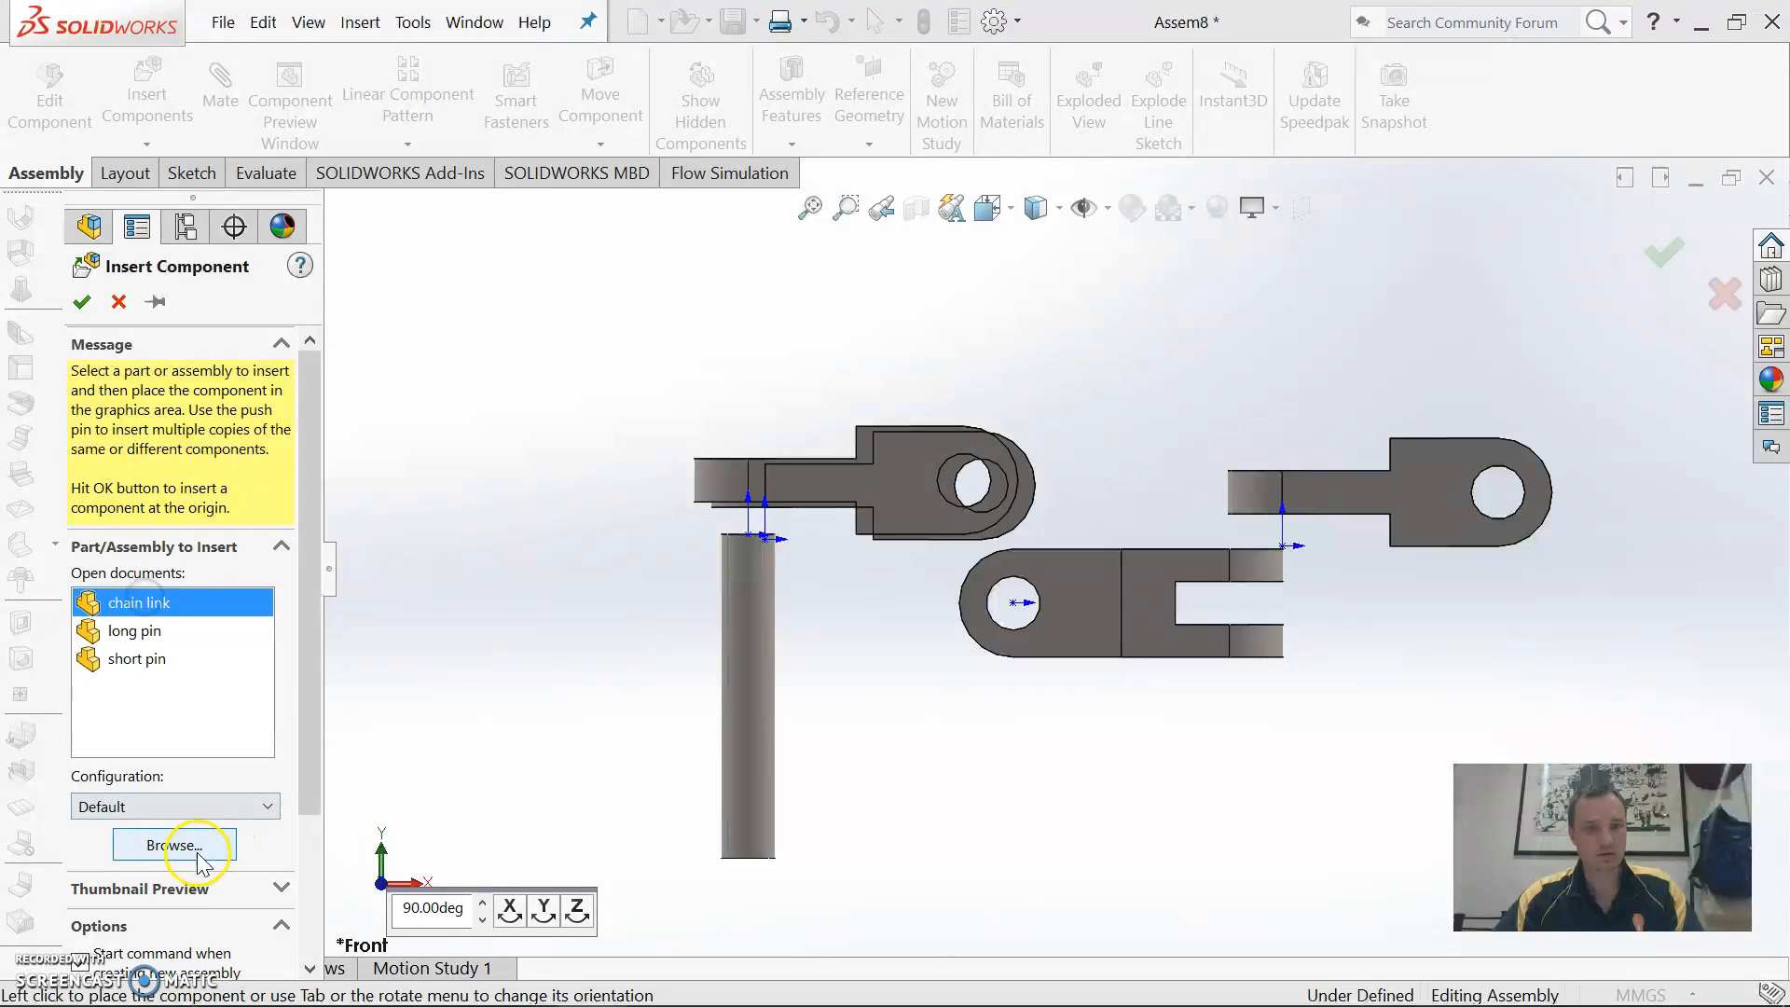
{"action": "scroll", "coordinate": [1306, 630], "scroll_direction": "up", "scroll_amount": 3}
{"action": "scroll", "coordinate": [1474, 578], "scroll_direction": "down", "scroll_amount": 2}
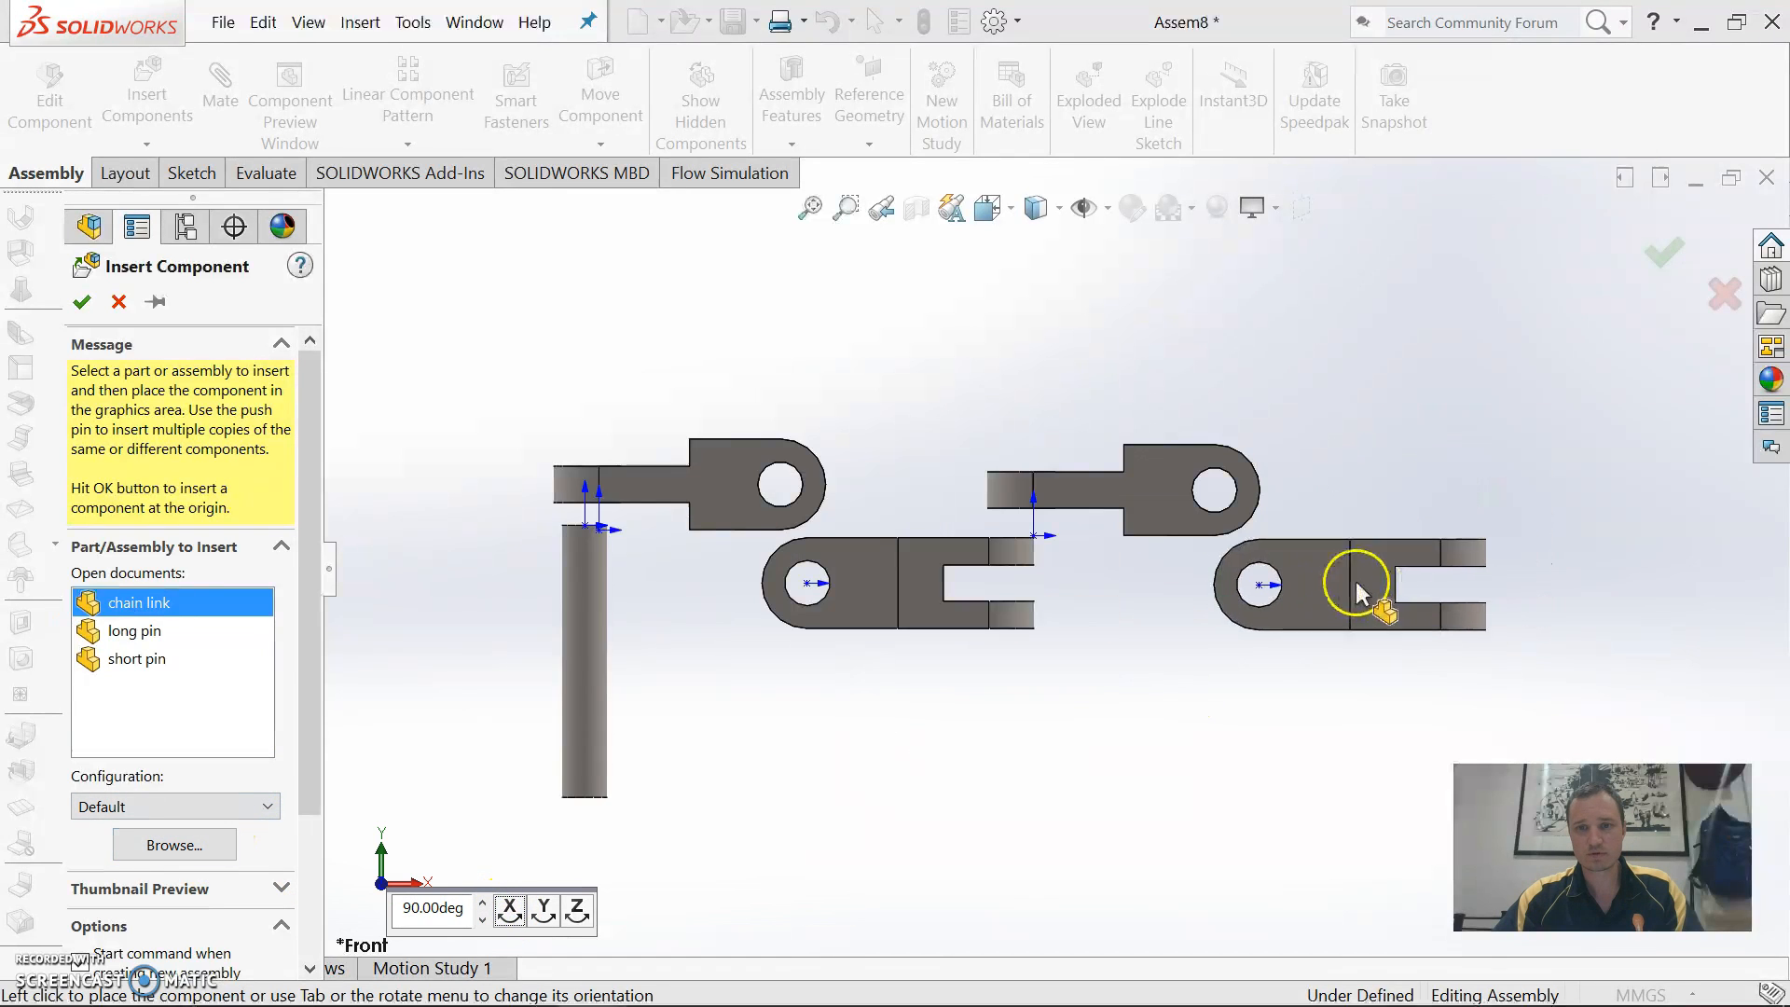
{"action": "left_click", "coordinate": [1335, 591]}
{"action": "scroll", "coordinate": [671, 456], "scroll_direction": "down", "scroll_amount": 1}
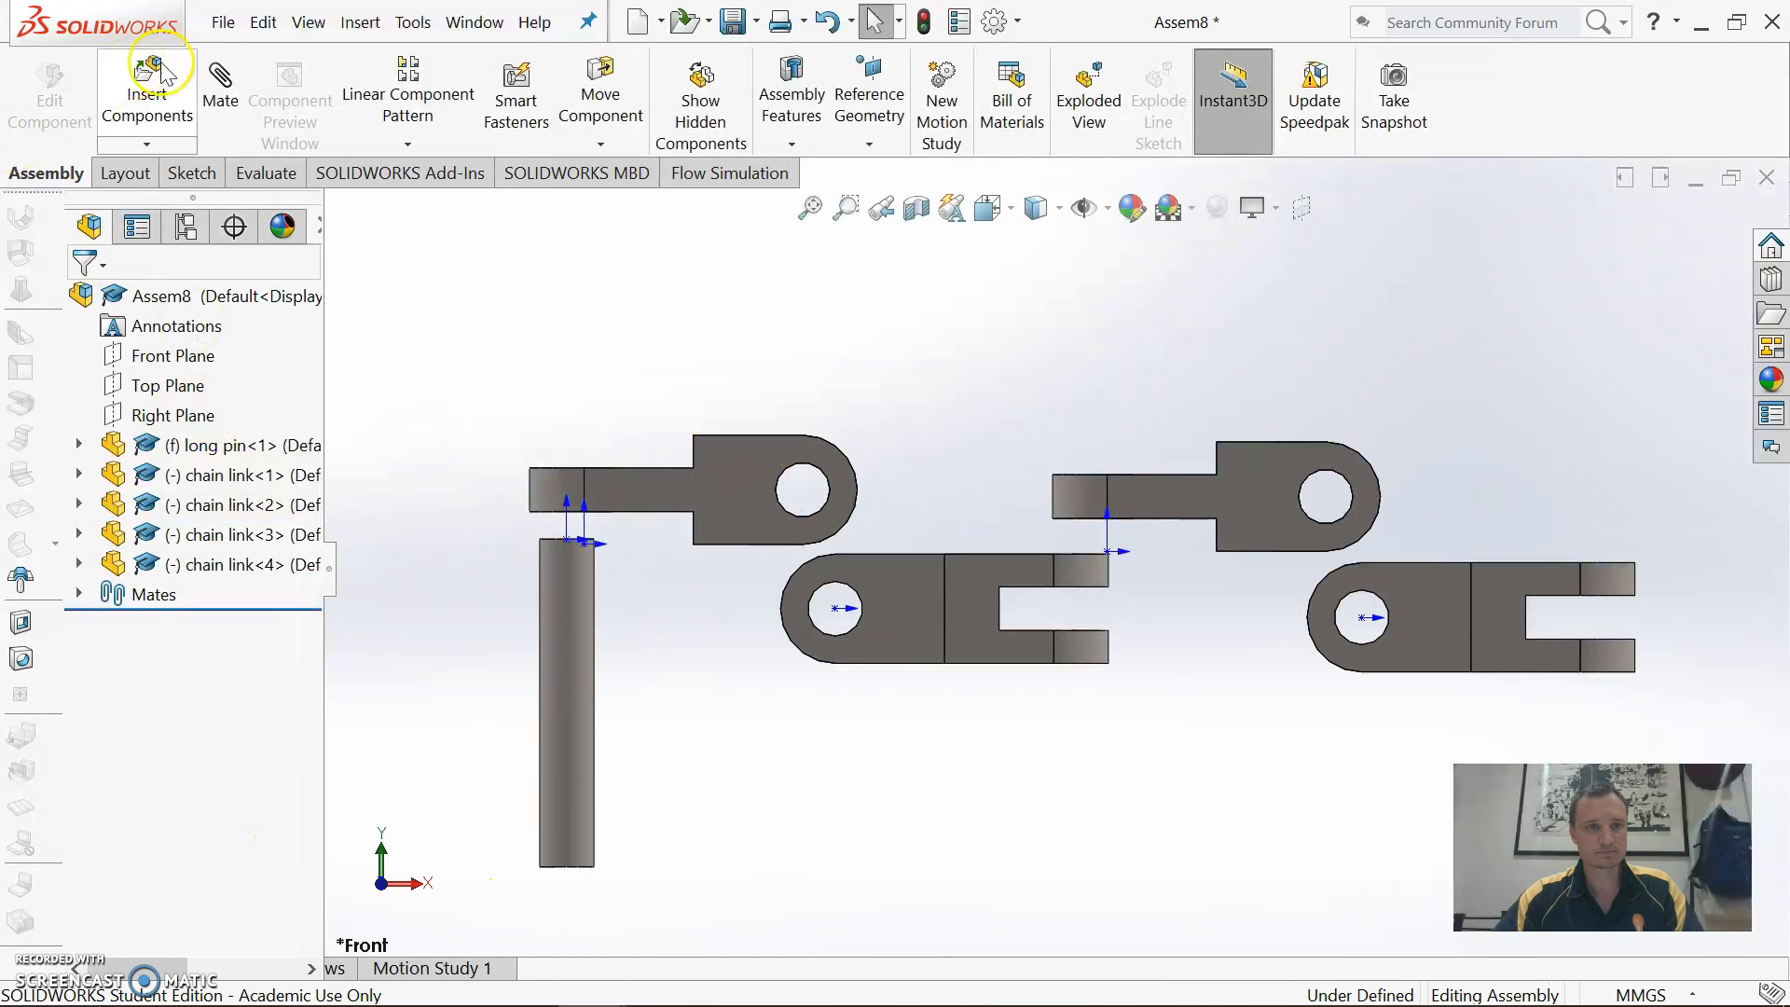
Add a concentric mate between the long pin's cylindrical face and the single-eye hole of the nearest chain link
{"action": "left_click", "coordinate": [230, 63]}
{"action": "scroll", "coordinate": [643, 466], "scroll_direction": "down", "scroll_amount": 2}
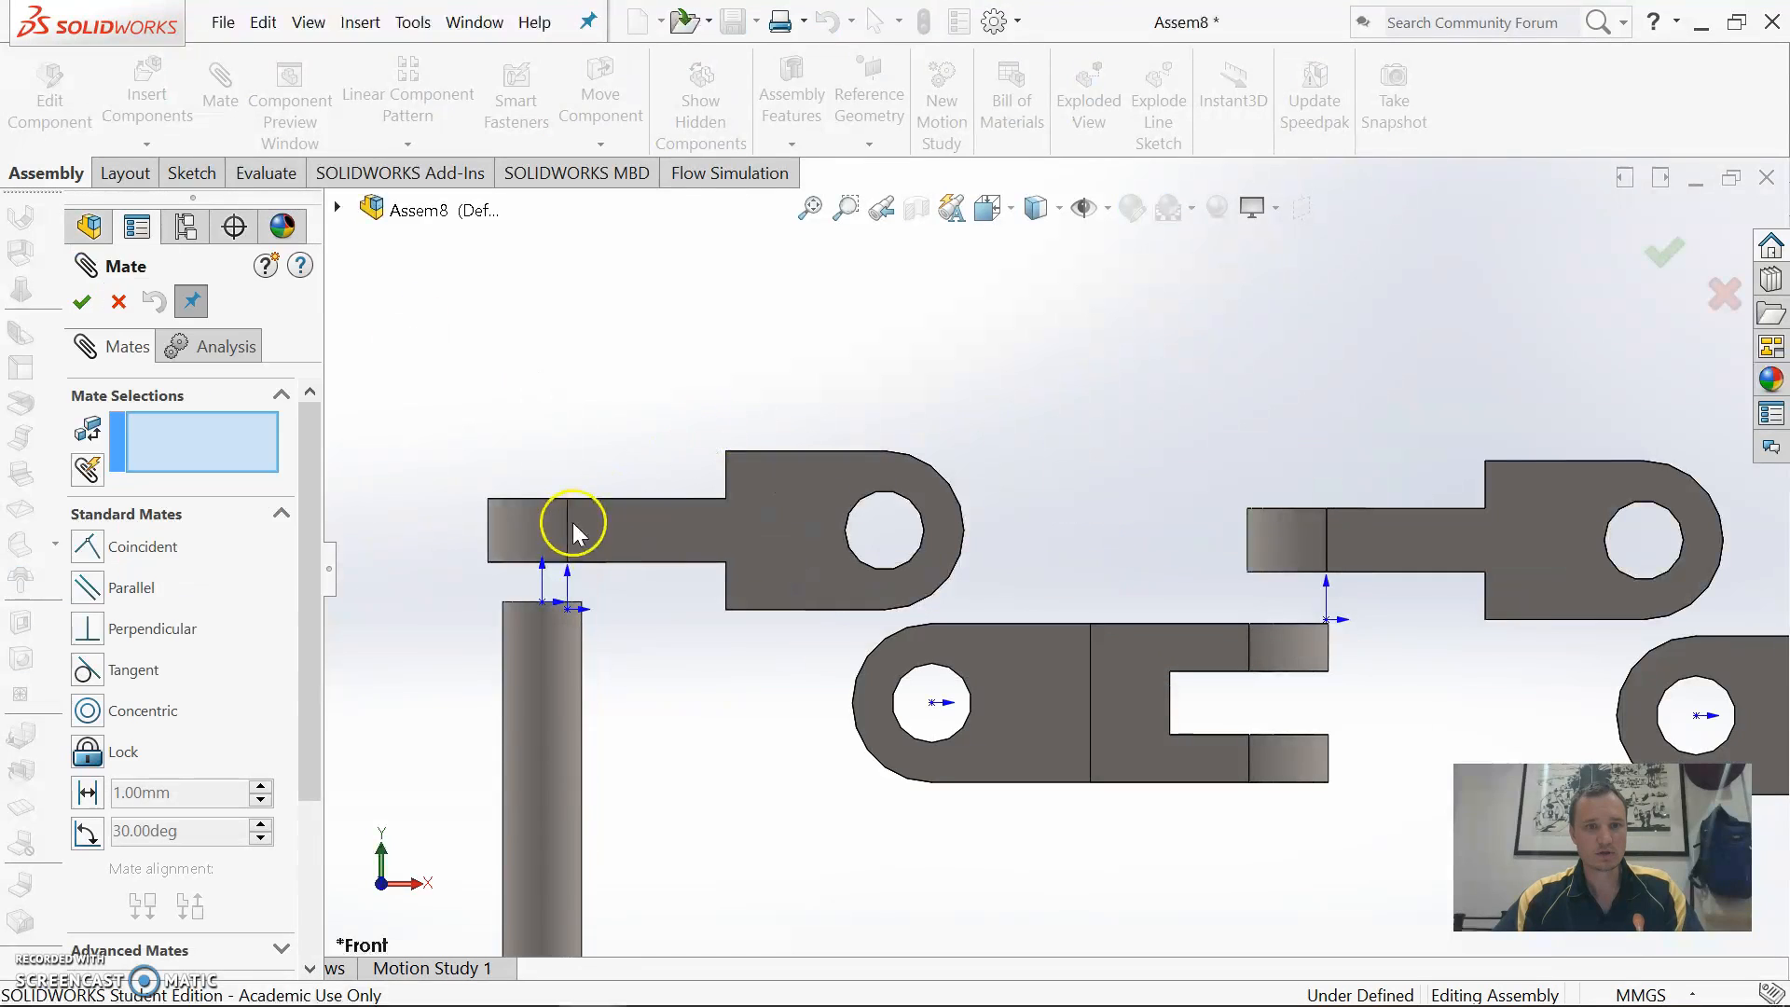
{"action": "left_click", "coordinate": [533, 639]}
{"action": "middle_click_drag", "start_coordinate": [596, 473], "coordinate": [621, 649]}
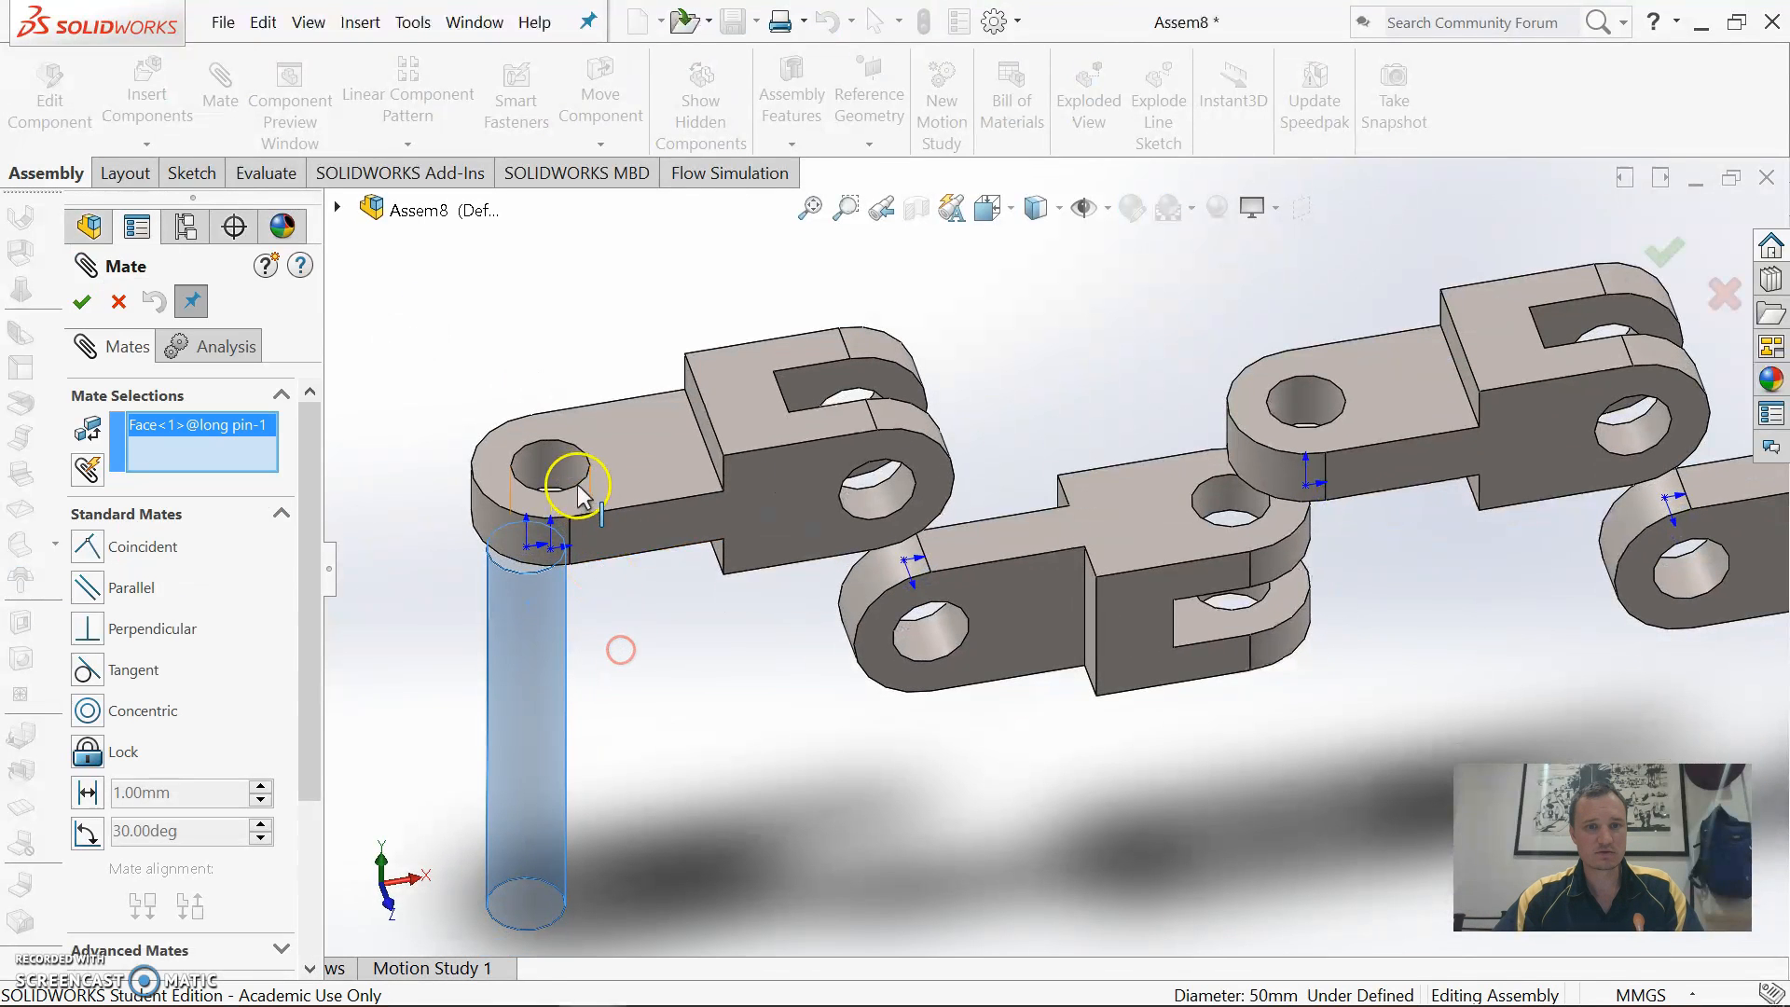
{"action": "left_click", "coordinate": [559, 467]}
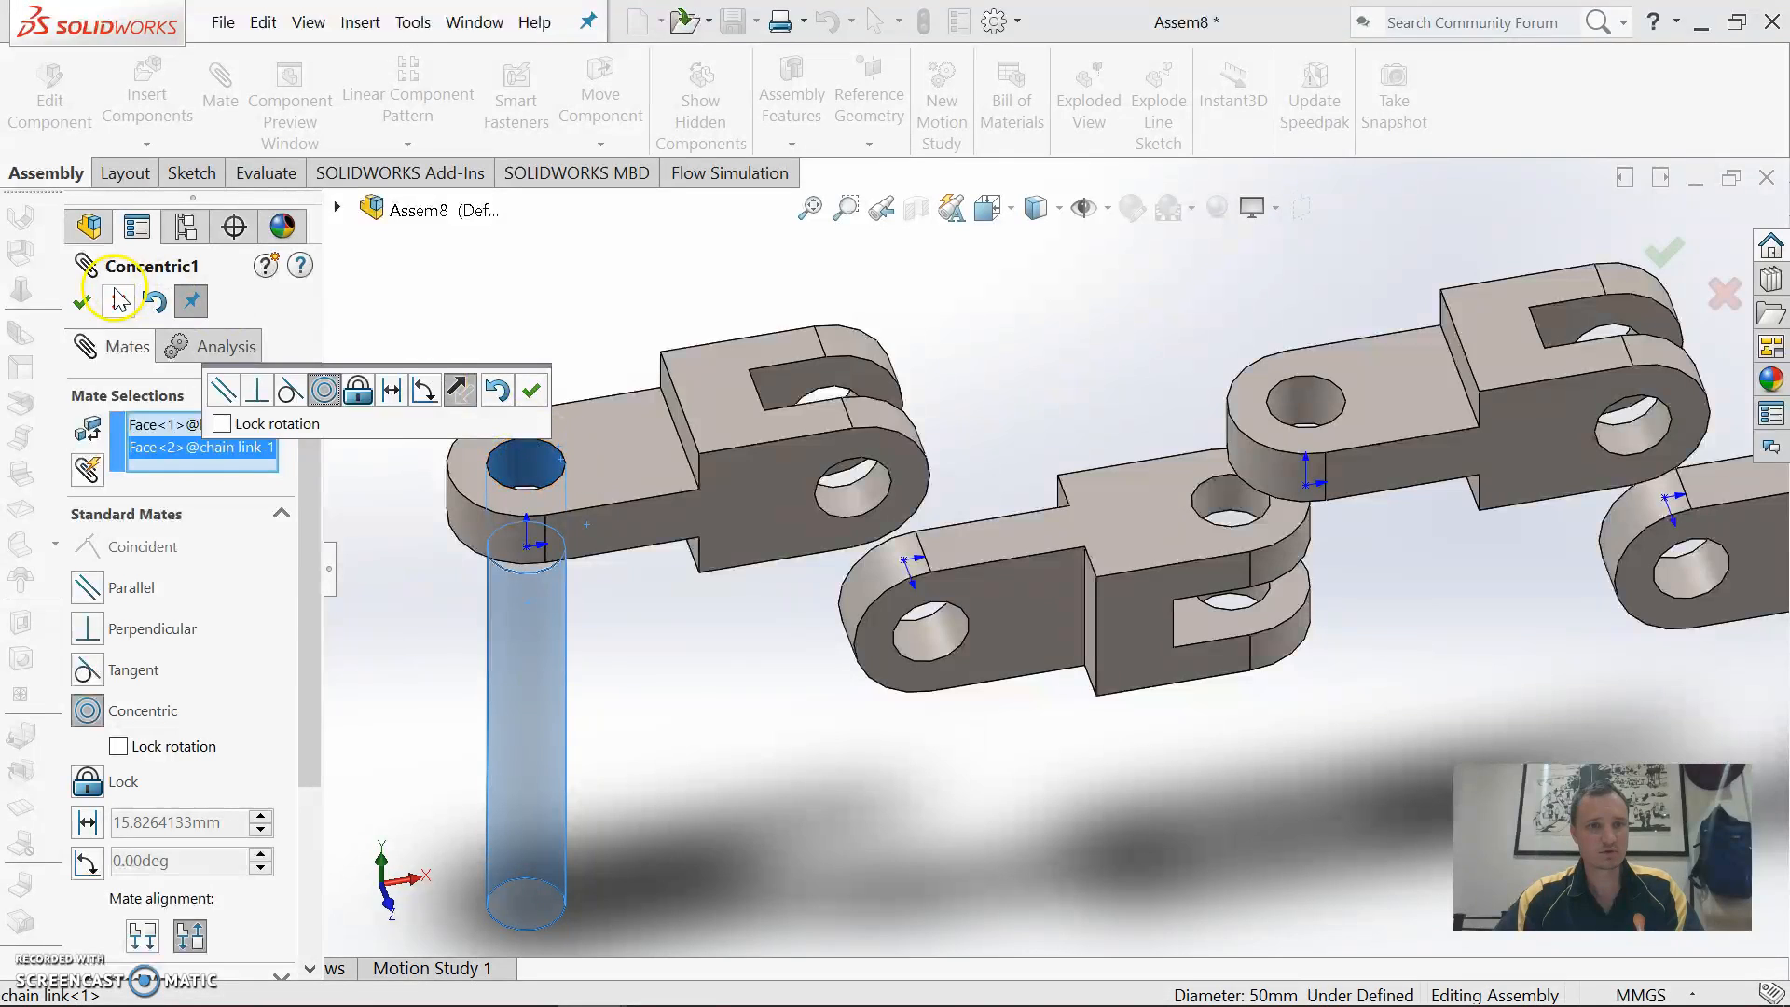
{"action": "left_click", "coordinate": [83, 301]}
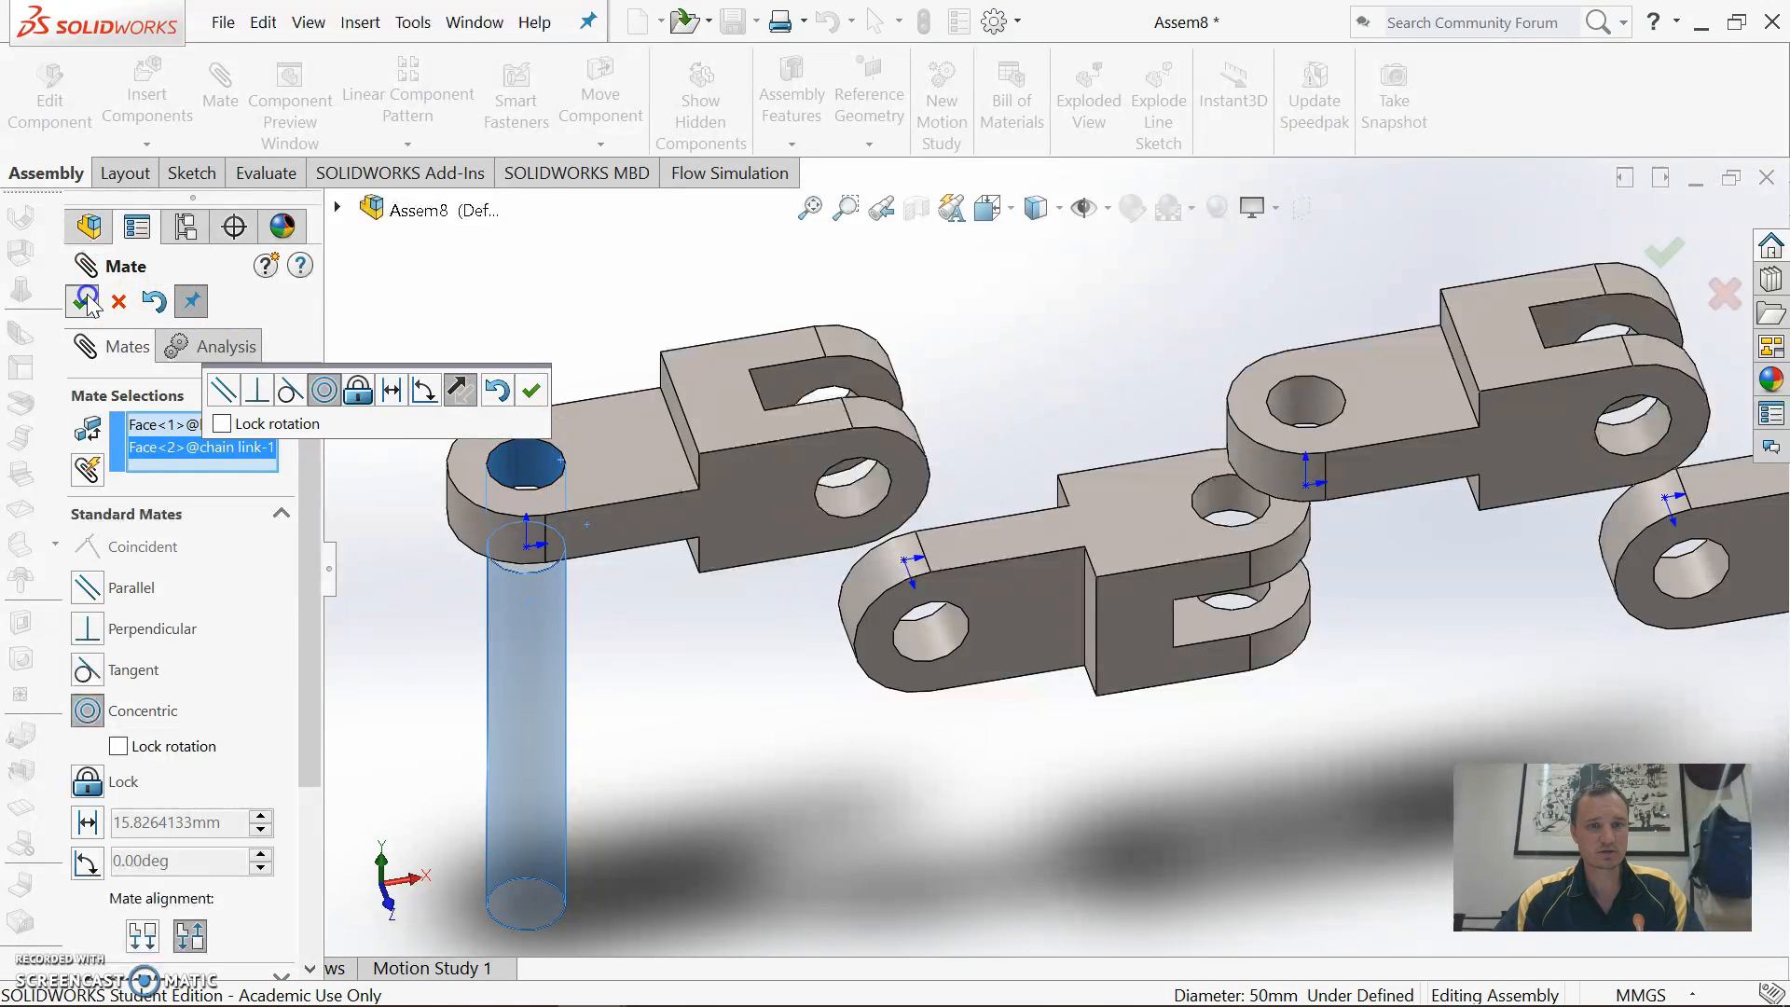
Add a coincident mate between the long pin's top end face and the first chain link's upper tongue face
{"action": "left_click", "coordinate": [522, 569]}
{"action": "left_click", "coordinate": [601, 469]}
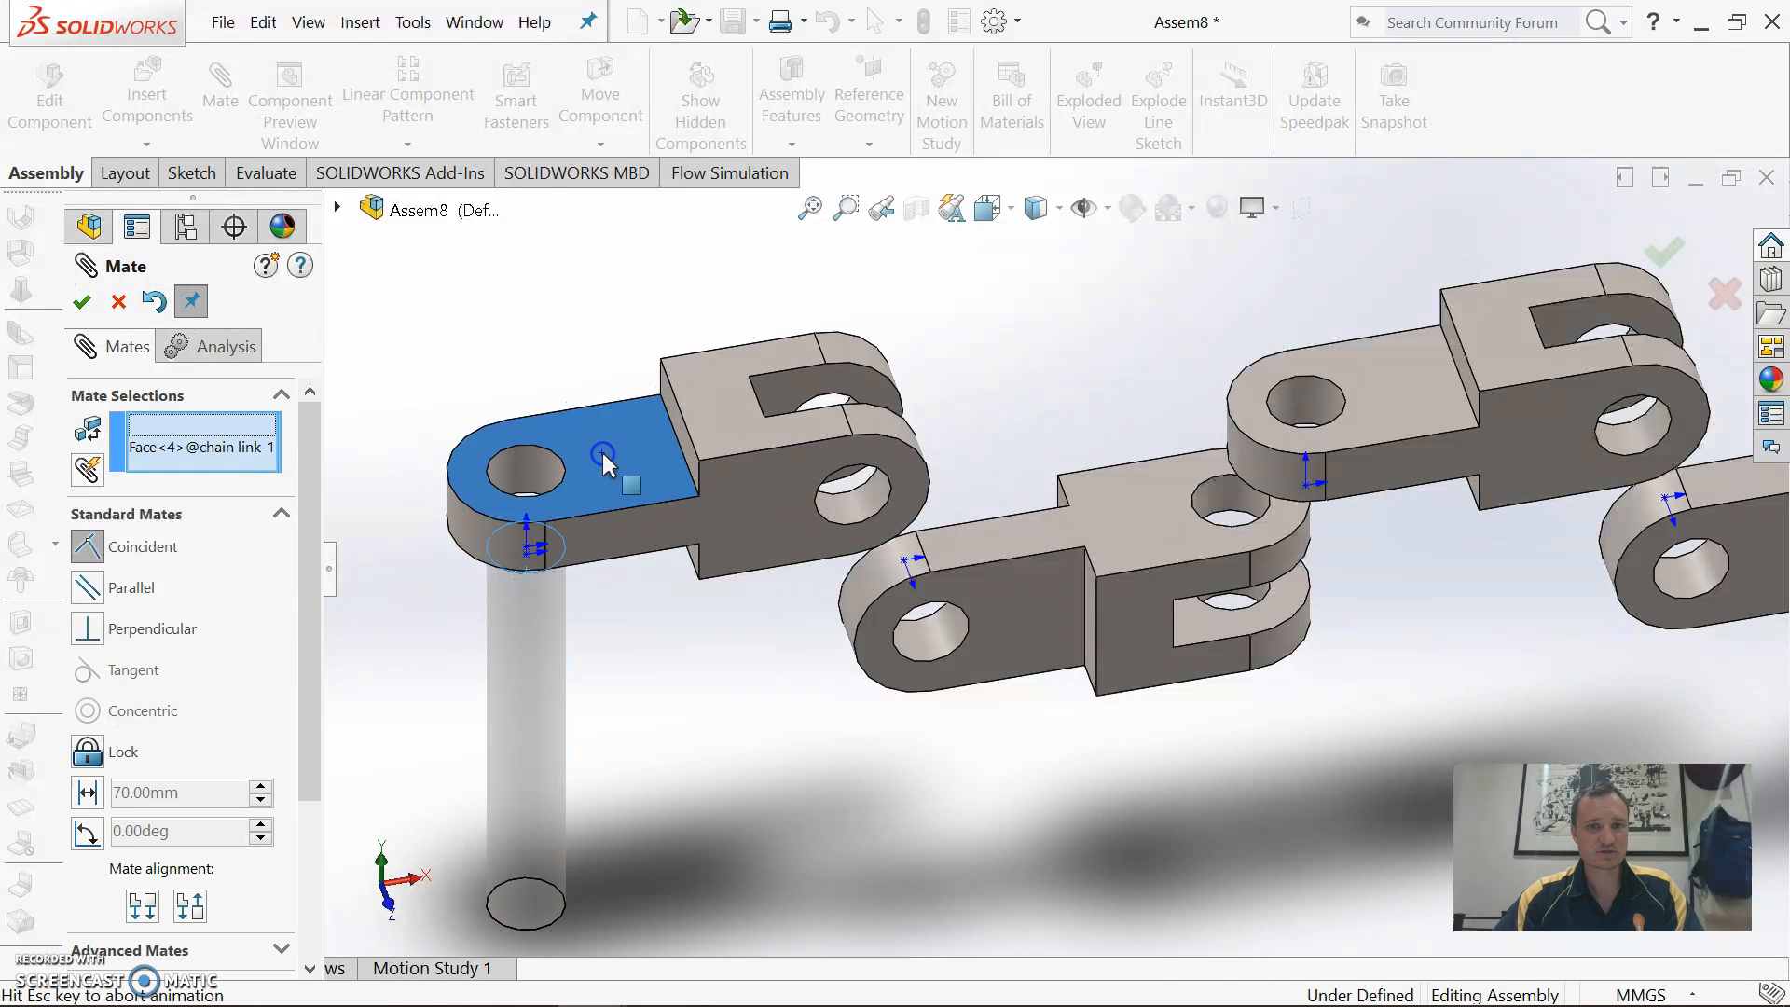
{"action": "left_click", "coordinate": [98, 352]}
{"action": "left_click", "coordinate": [82, 301]}
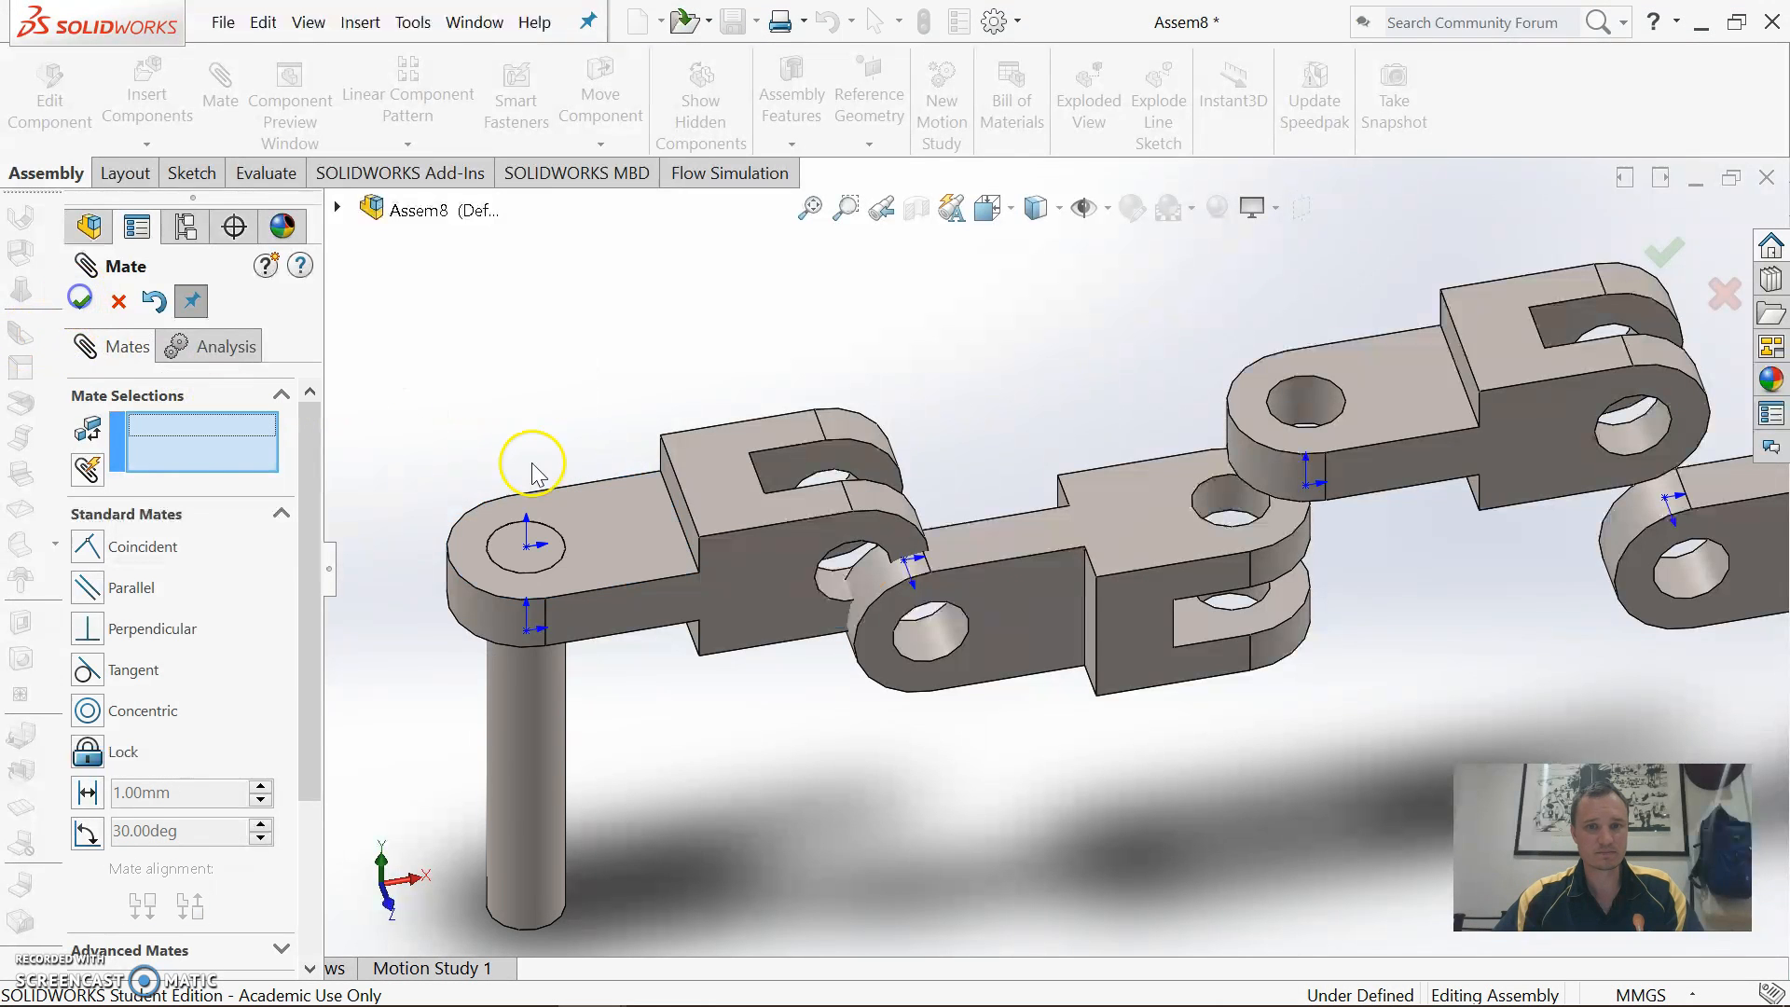
Mate the second chain link into the first link's fork with concentric holes and coincident tongue and inner fork faces
{"action": "left_click", "coordinate": [918, 629]}
{"action": "left_click", "coordinate": [827, 586]}
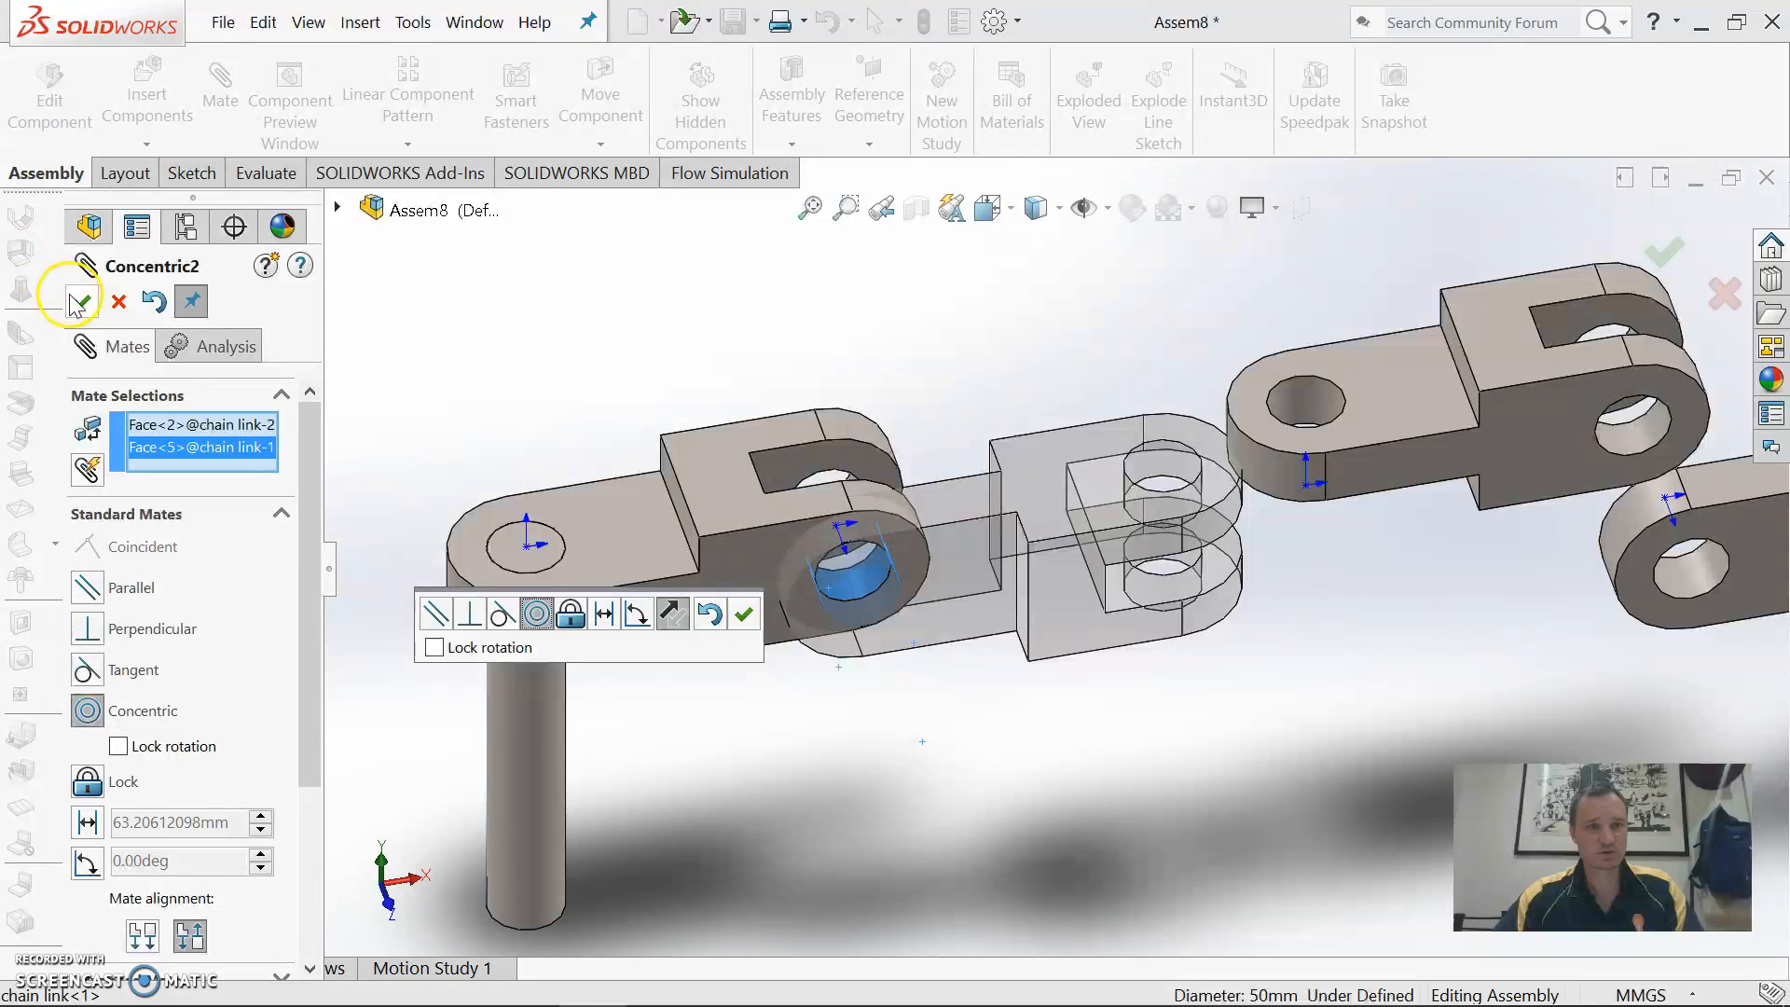
{"action": "left_click", "coordinate": [76, 302]}
{"action": "left_click", "coordinate": [969, 578]}
{"action": "middle_click_drag", "start_coordinate": [914, 547], "coordinate": [1067, 573]}
{"action": "left_click", "coordinate": [1005, 586]}
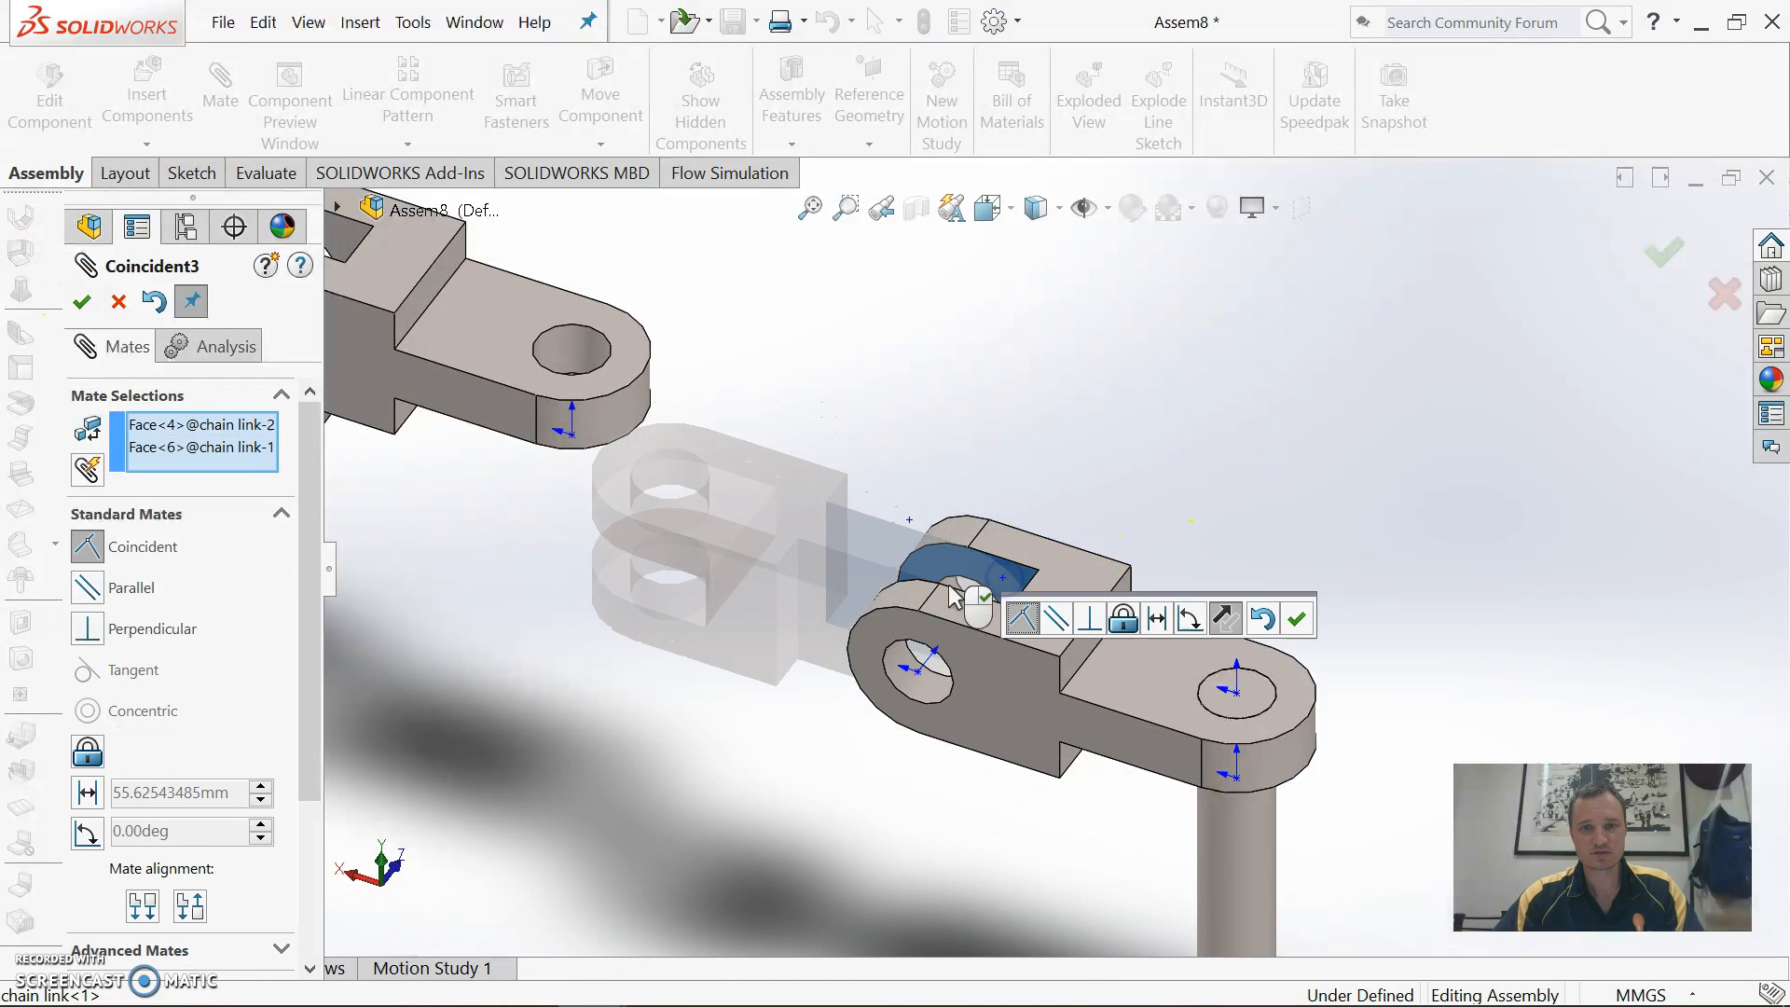
{"action": "left_click", "coordinate": [81, 313]}
Mate the third chain link into the second link's fork with concentric holes and coincident tongue and inner fork faces
{"action": "left_click", "coordinate": [632, 480]}
{"action": "left_click", "coordinate": [578, 347]}
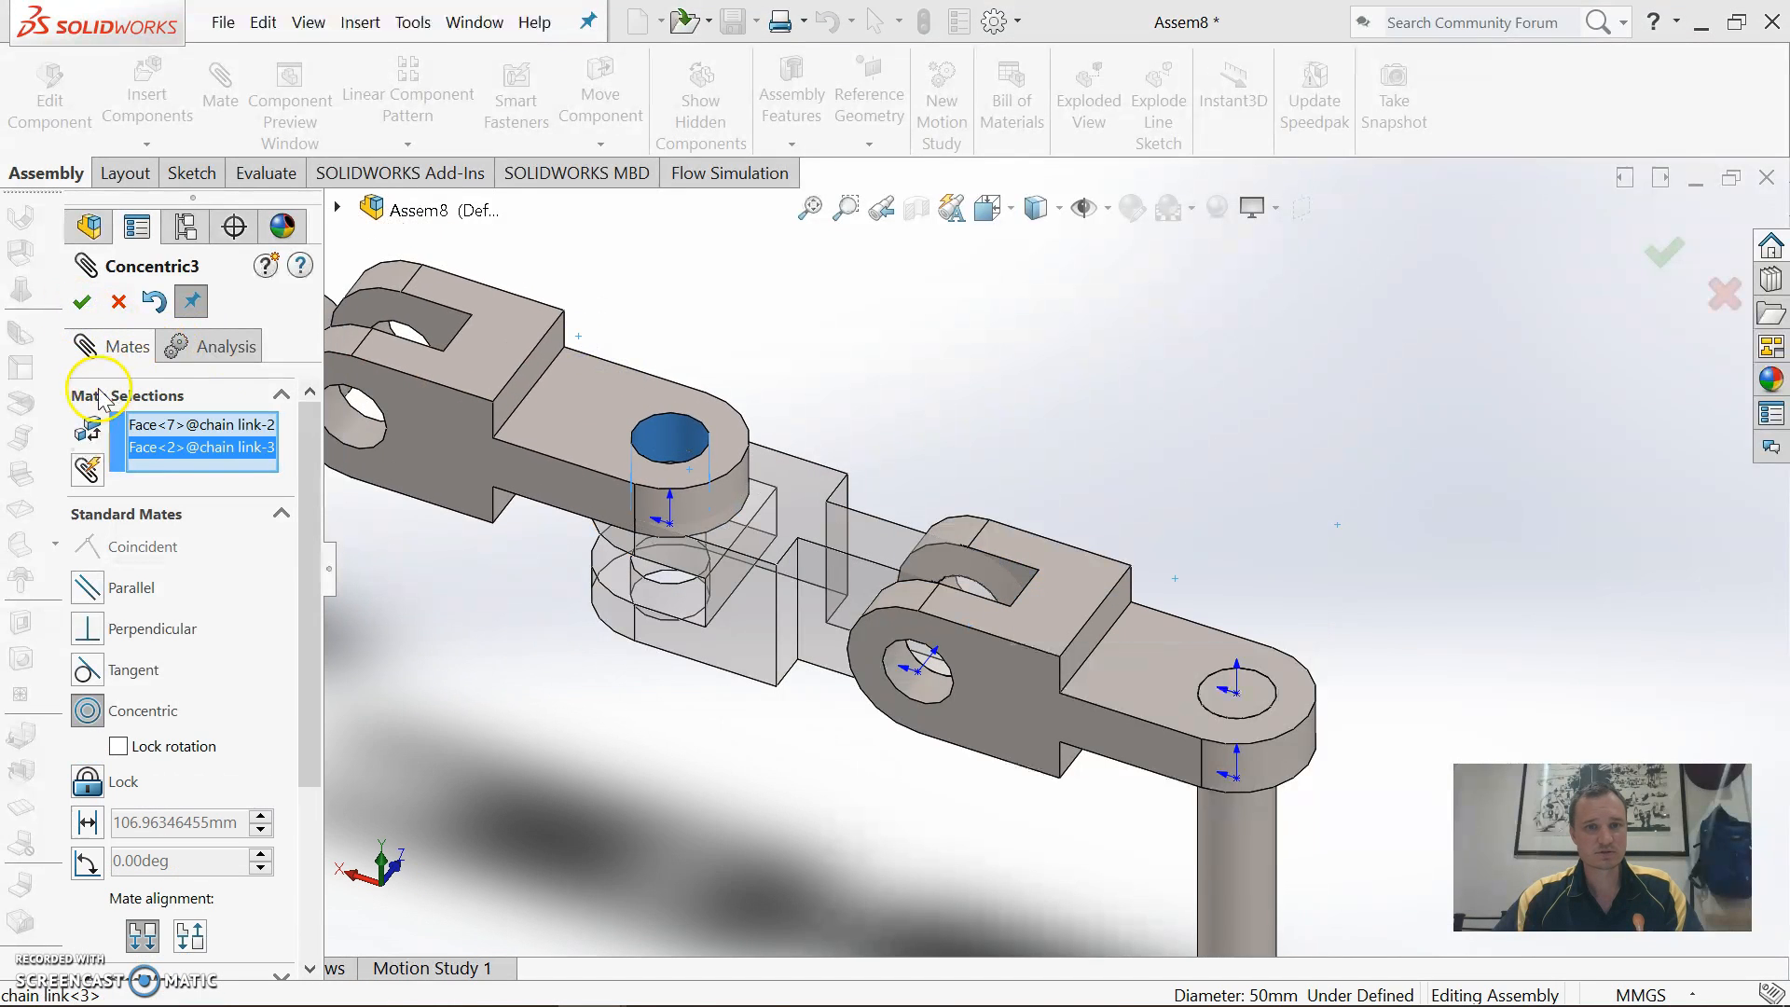
{"action": "left_click", "coordinate": [82, 301]}
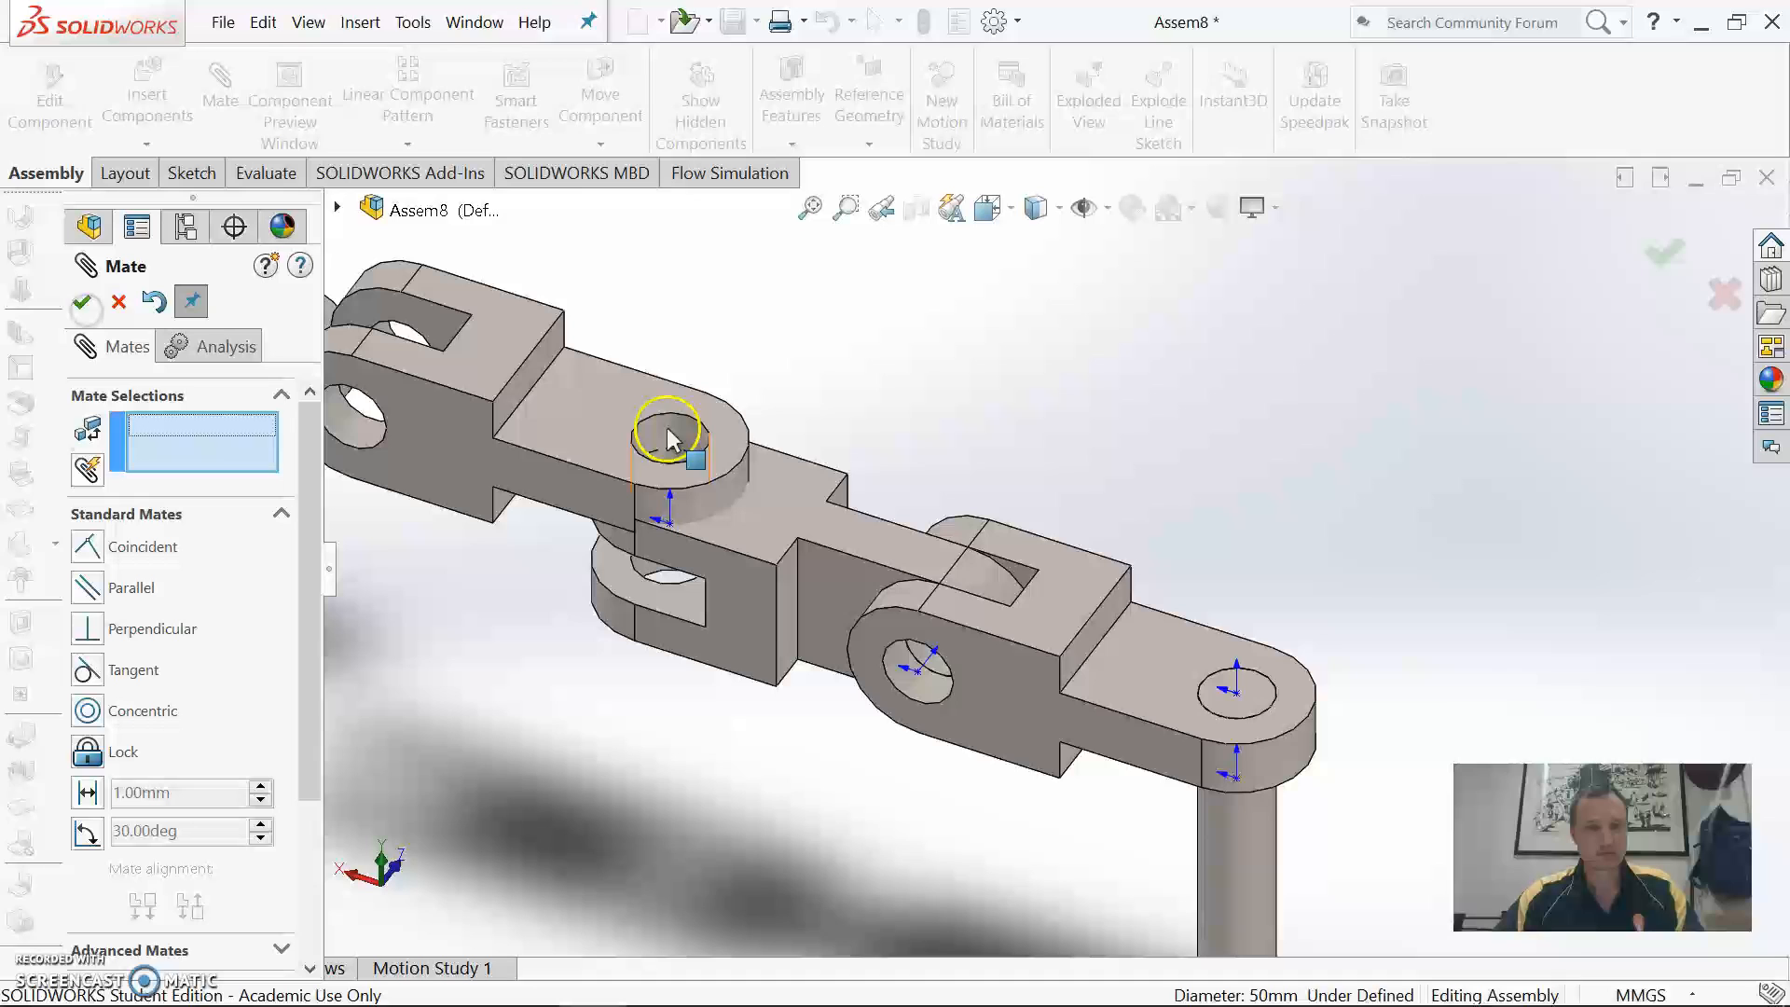
{"action": "left_click", "coordinate": [588, 418]}
{"action": "middle_click_drag", "start_coordinate": [798, 519], "coordinate": [501, 160]}
{"action": "left_click", "coordinate": [859, 536]}
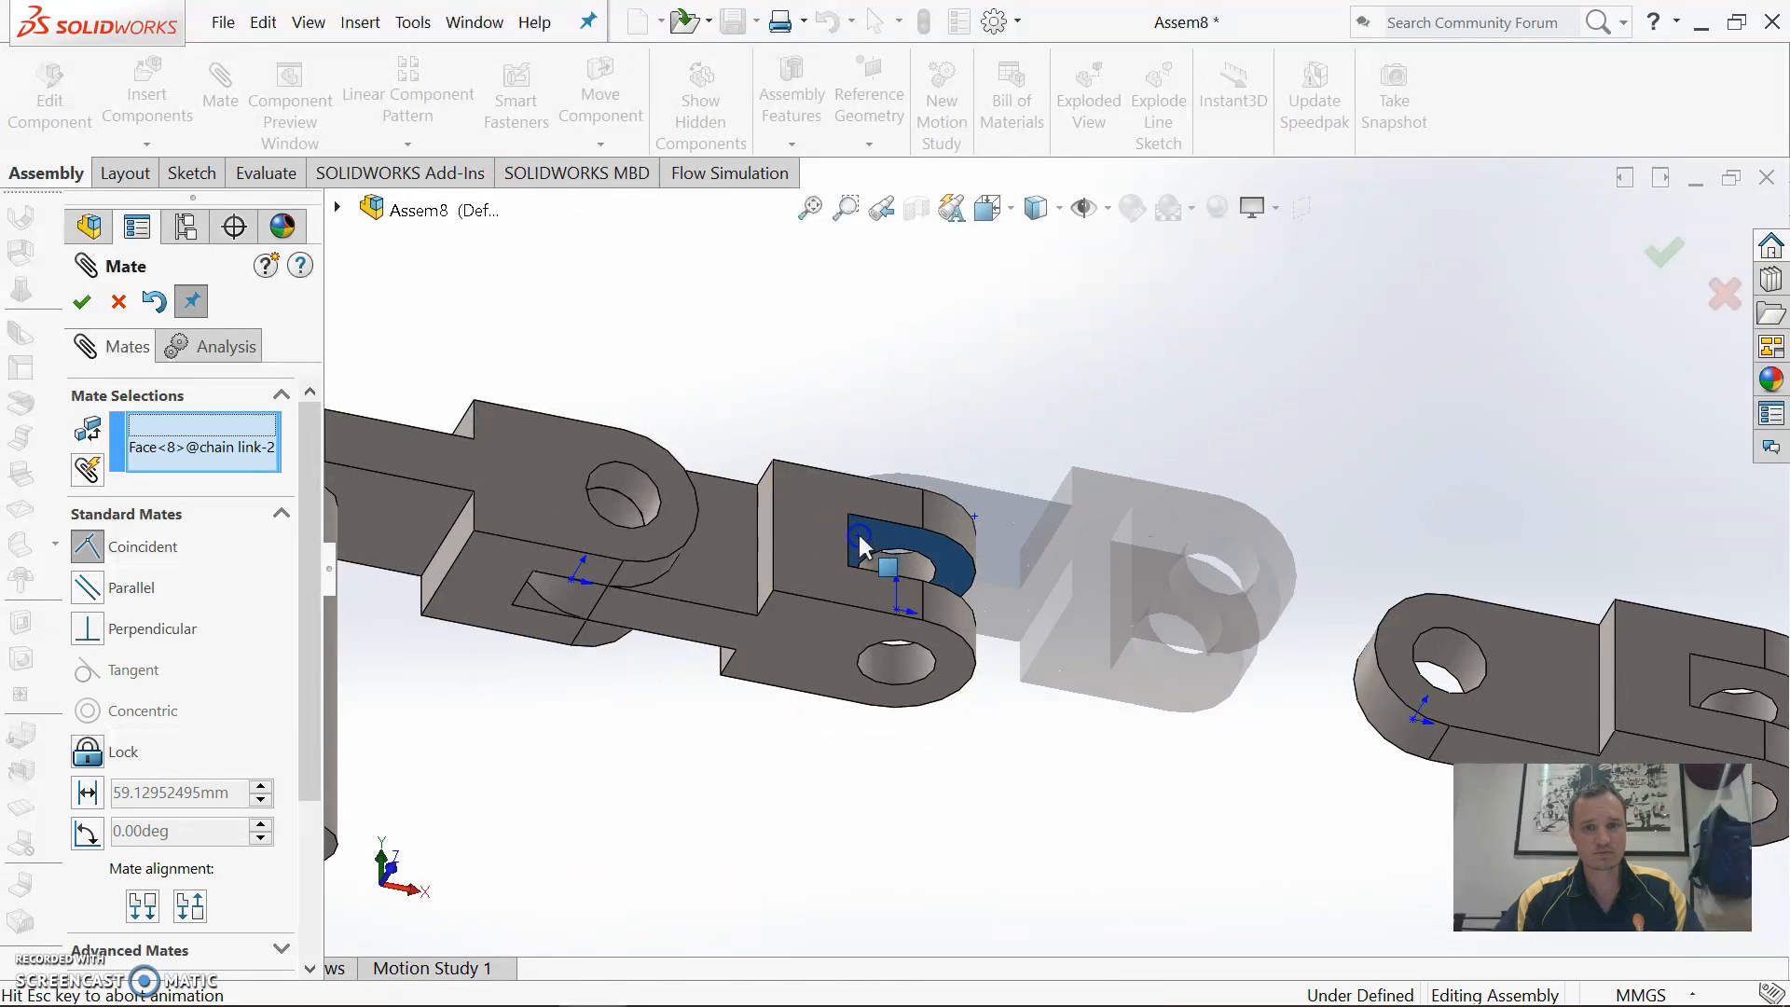
{"action": "left_click", "coordinate": [90, 307]}
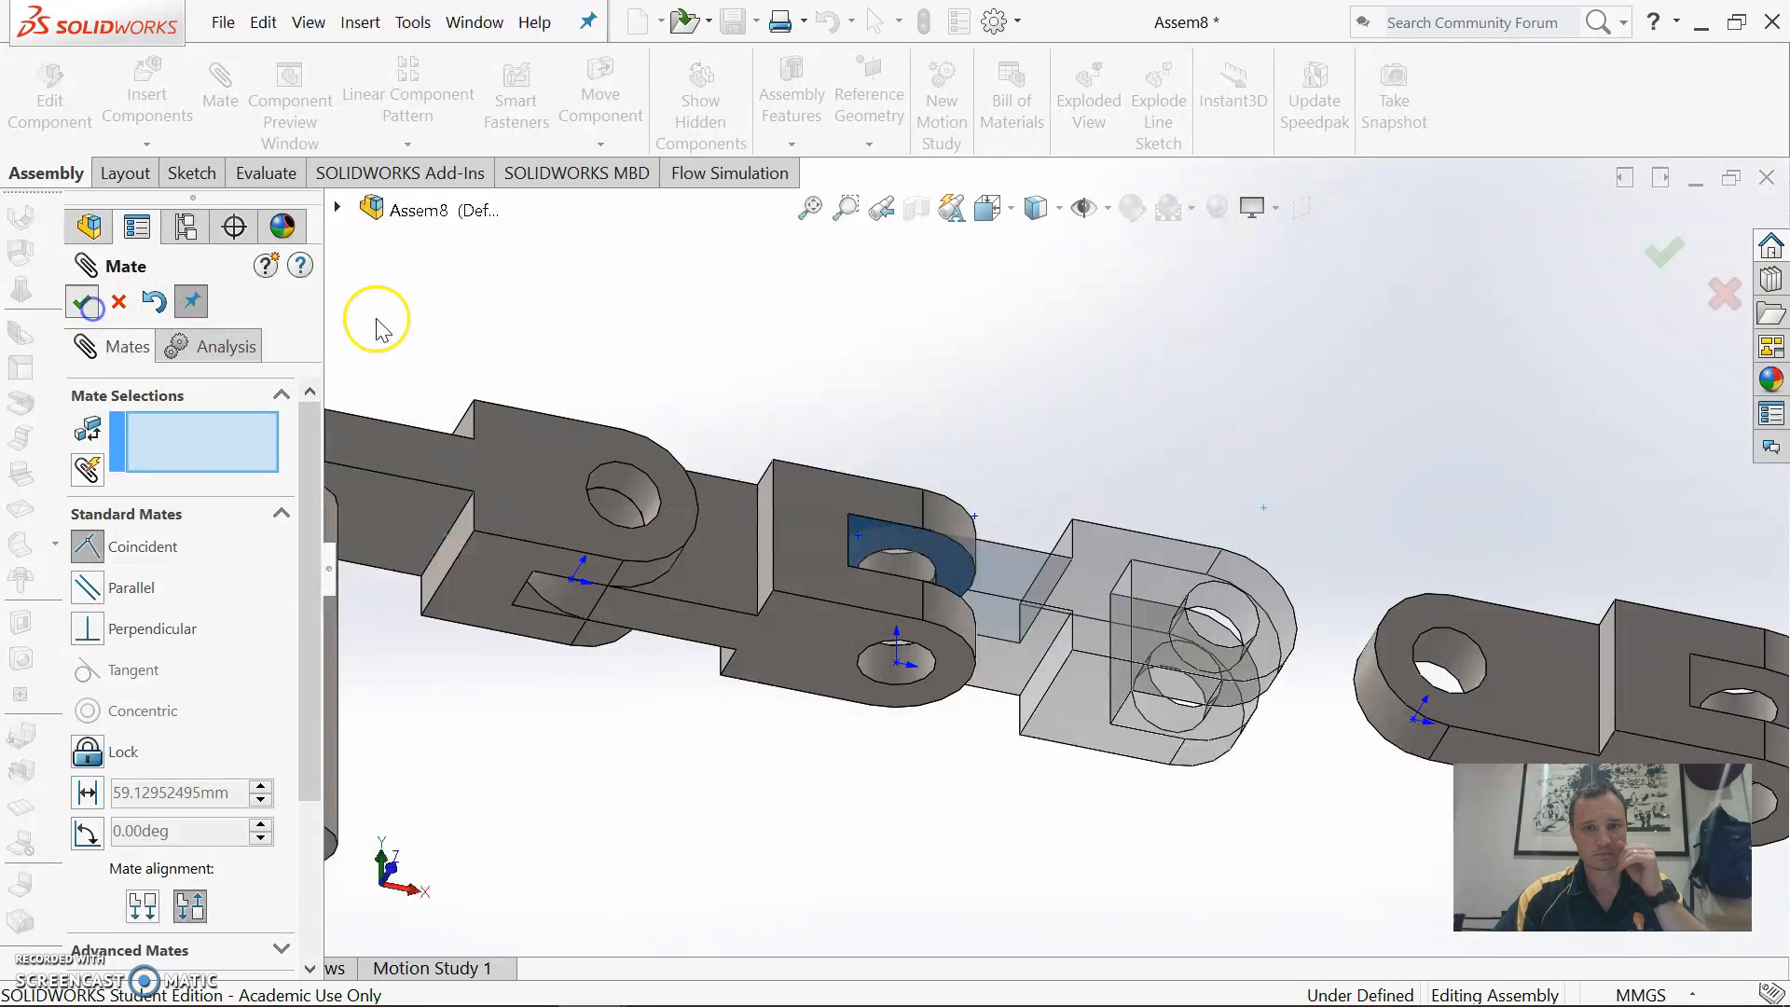
Add a concentric mate between the fourth chain link's single-eye hole and the third link's fork hole
{"action": "left_click", "coordinate": [1444, 664]}
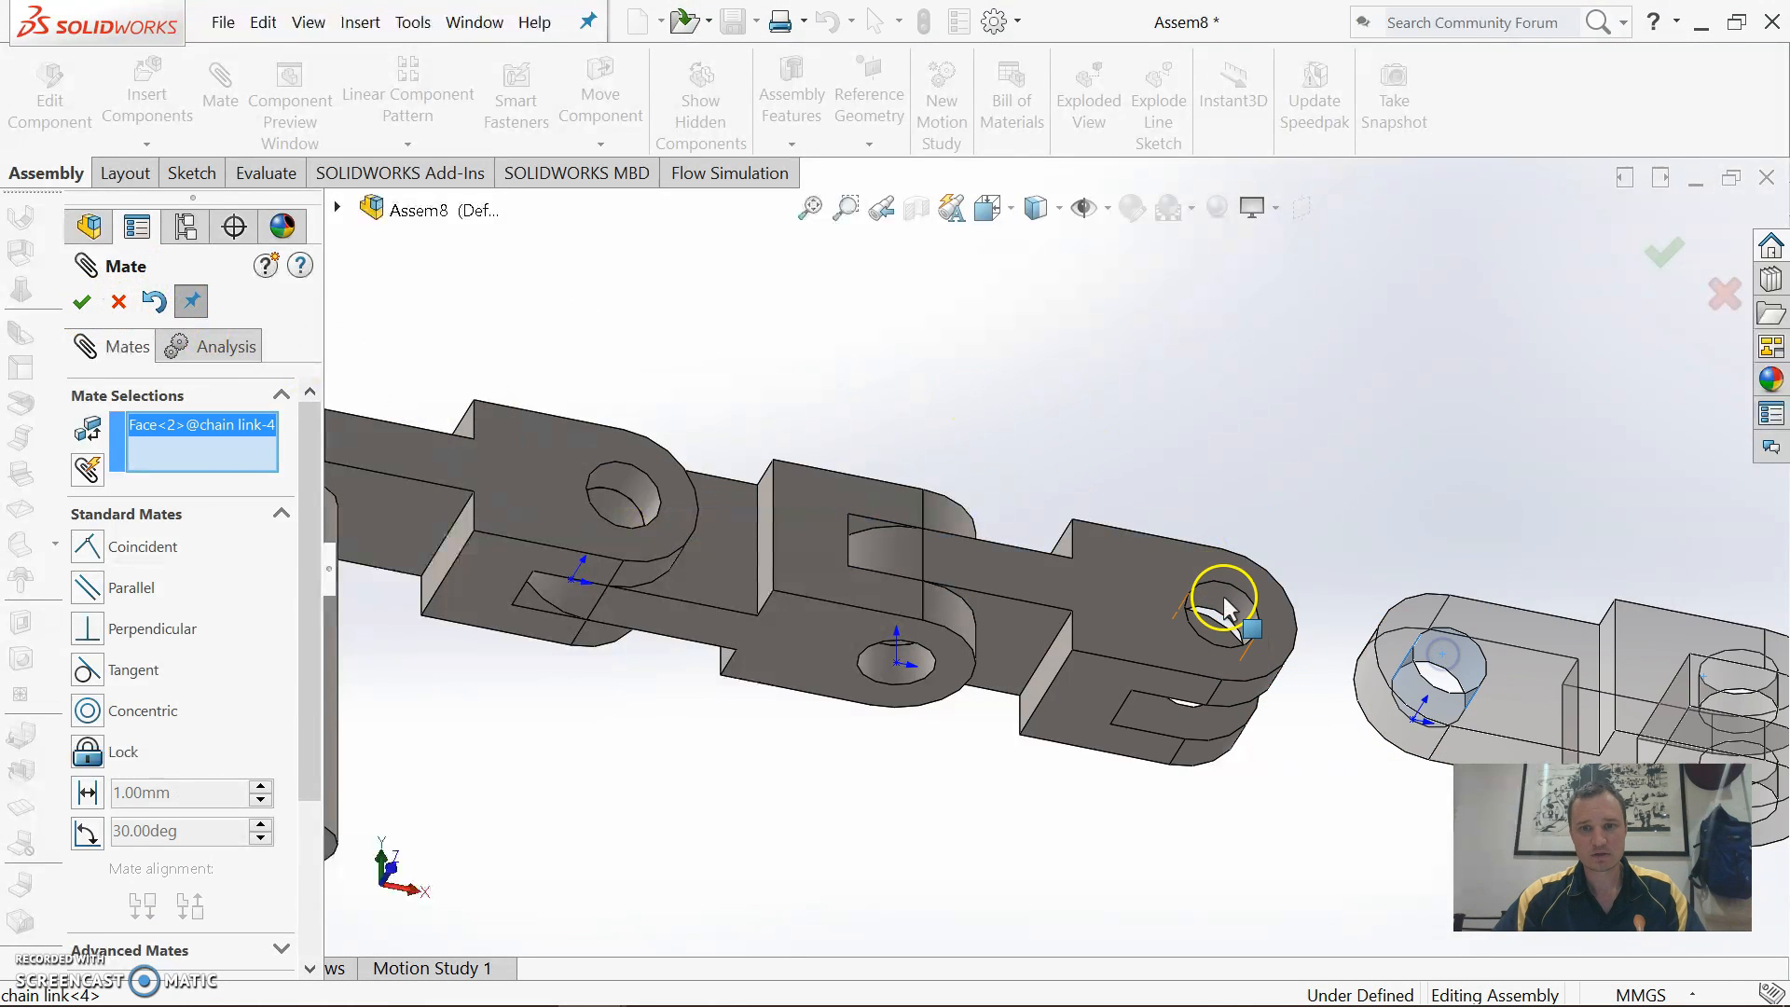
{"action": "left_click", "coordinate": [1216, 617]}
{"action": "key", "text": "ctrl+1"}
{"action": "middle_click_drag", "start_coordinate": [1258, 660], "coordinate": [1262, 724]}
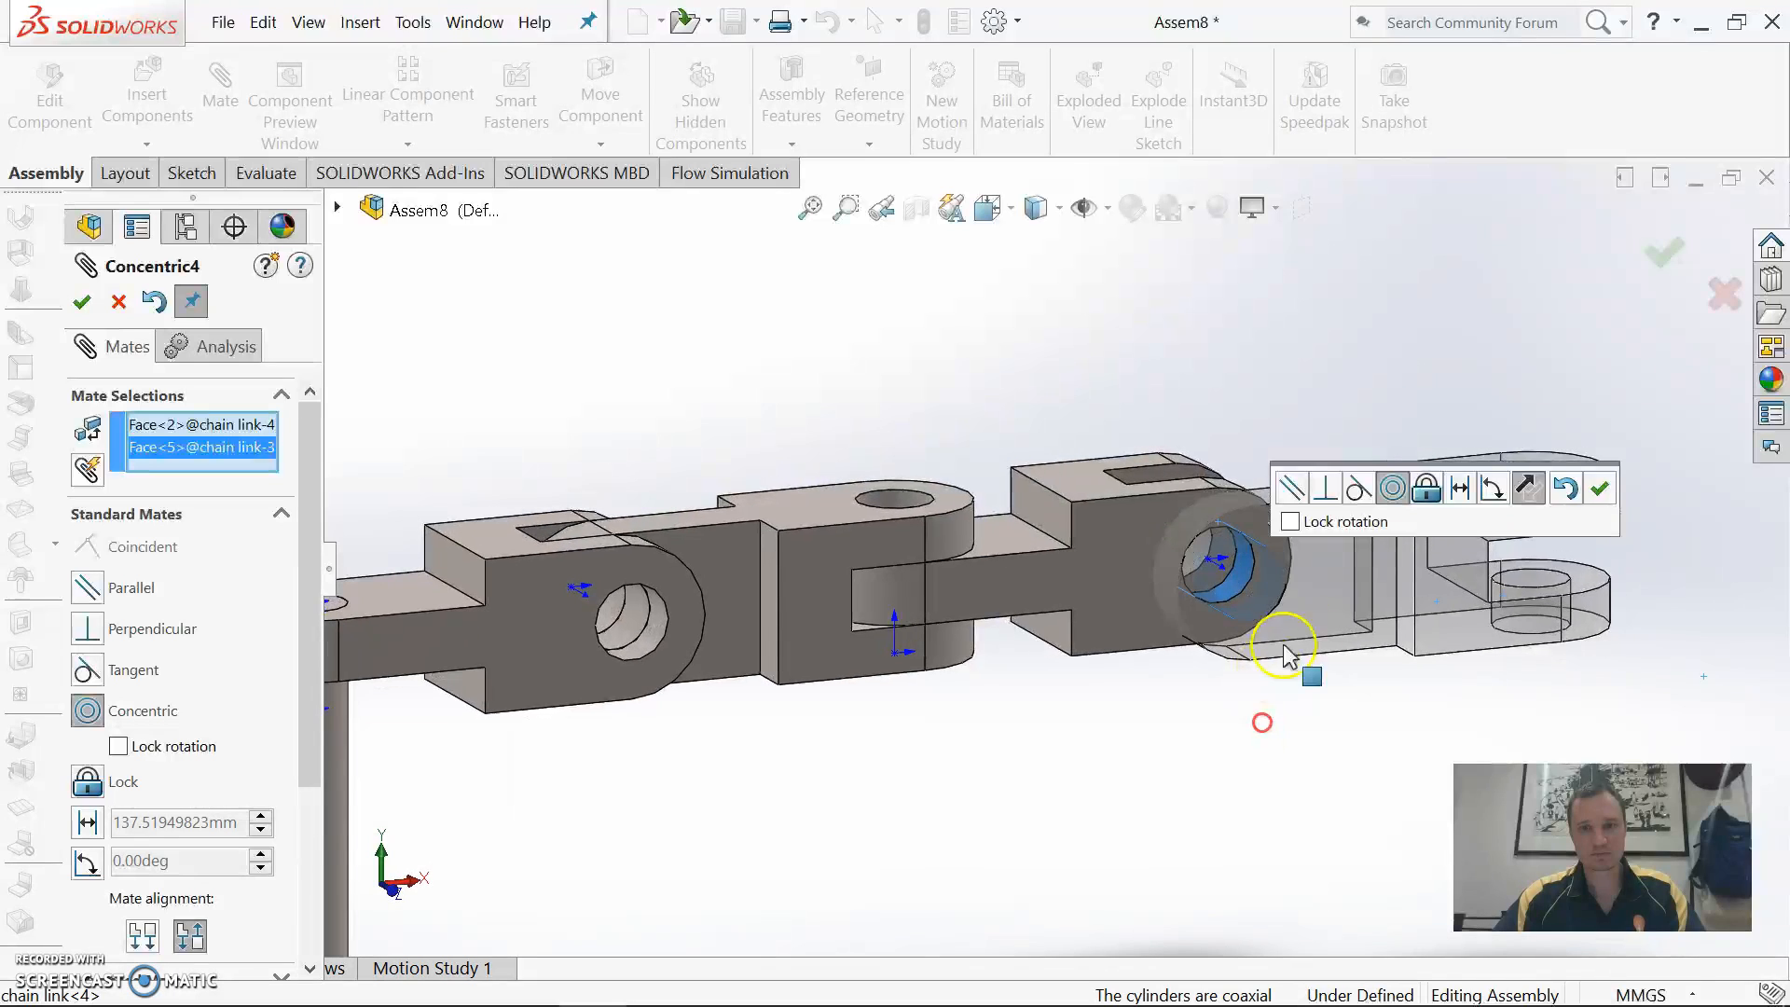
{"action": "left_click", "coordinate": [67, 307]}
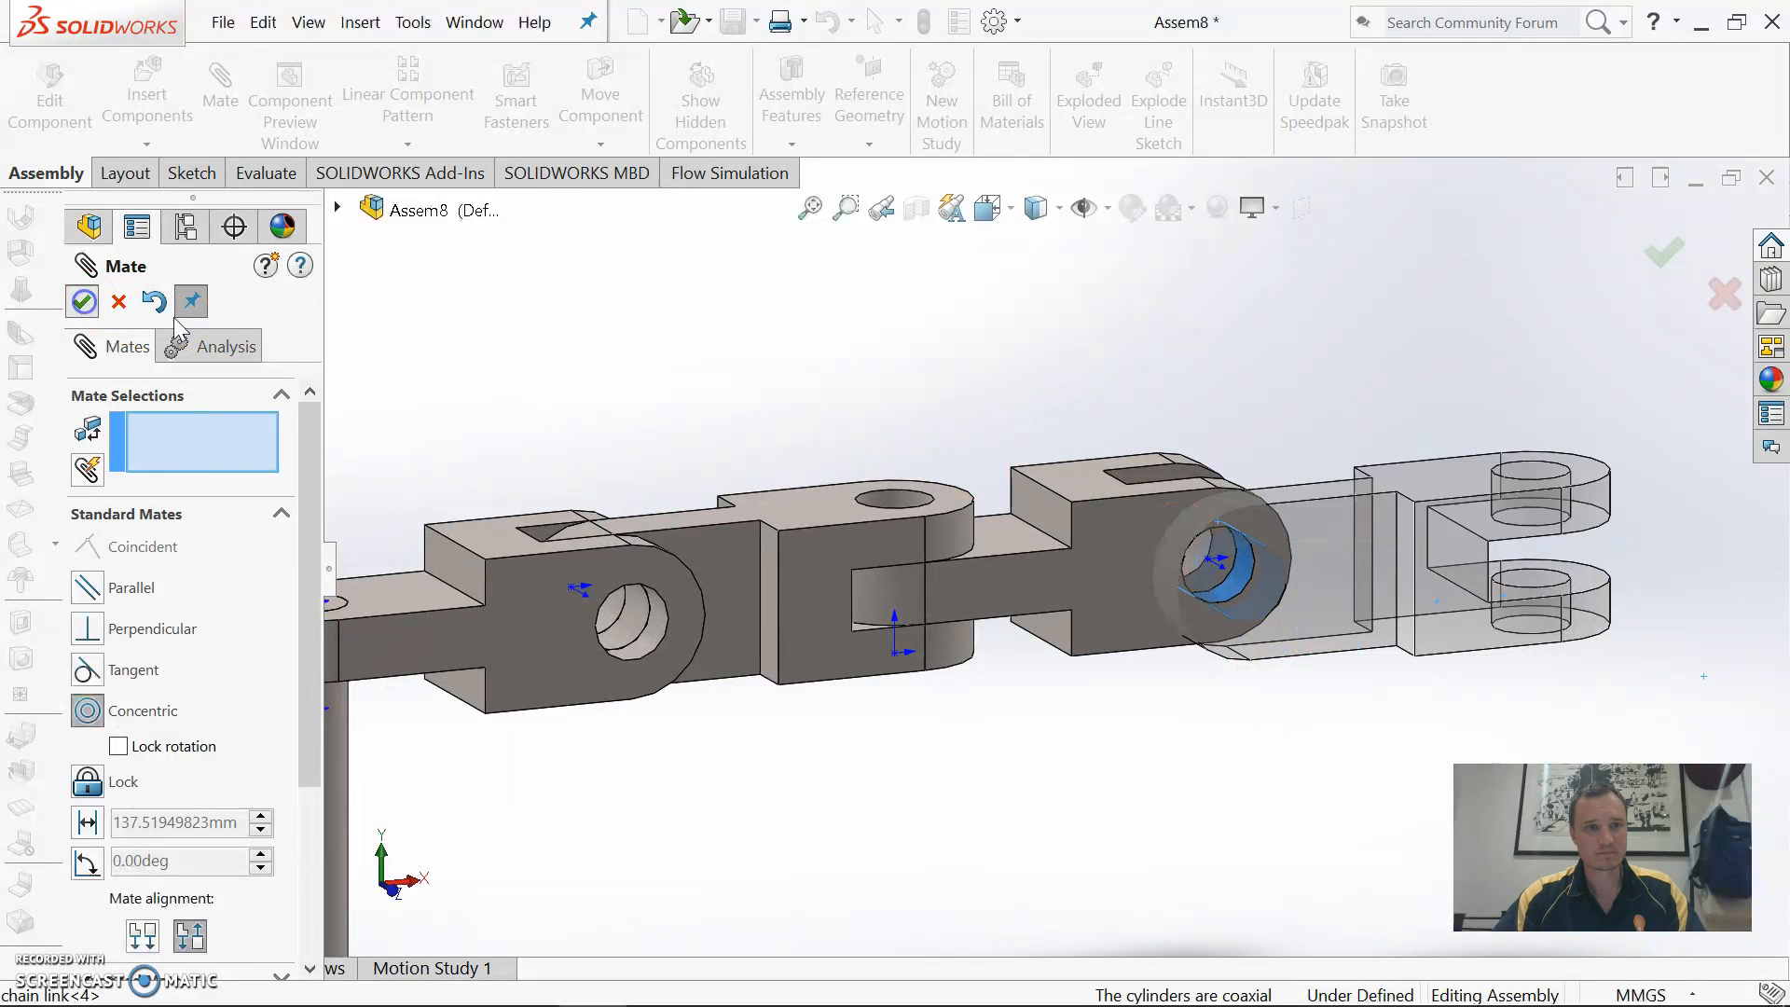
Add a coincident mate between the fourth chain link's tongue face and the third link's inner fork face, and finish mating
{"action": "left_click", "coordinate": [1351, 557]}
{"action": "middle_click_drag", "start_coordinate": [1351, 557], "coordinate": [1305, 578]}
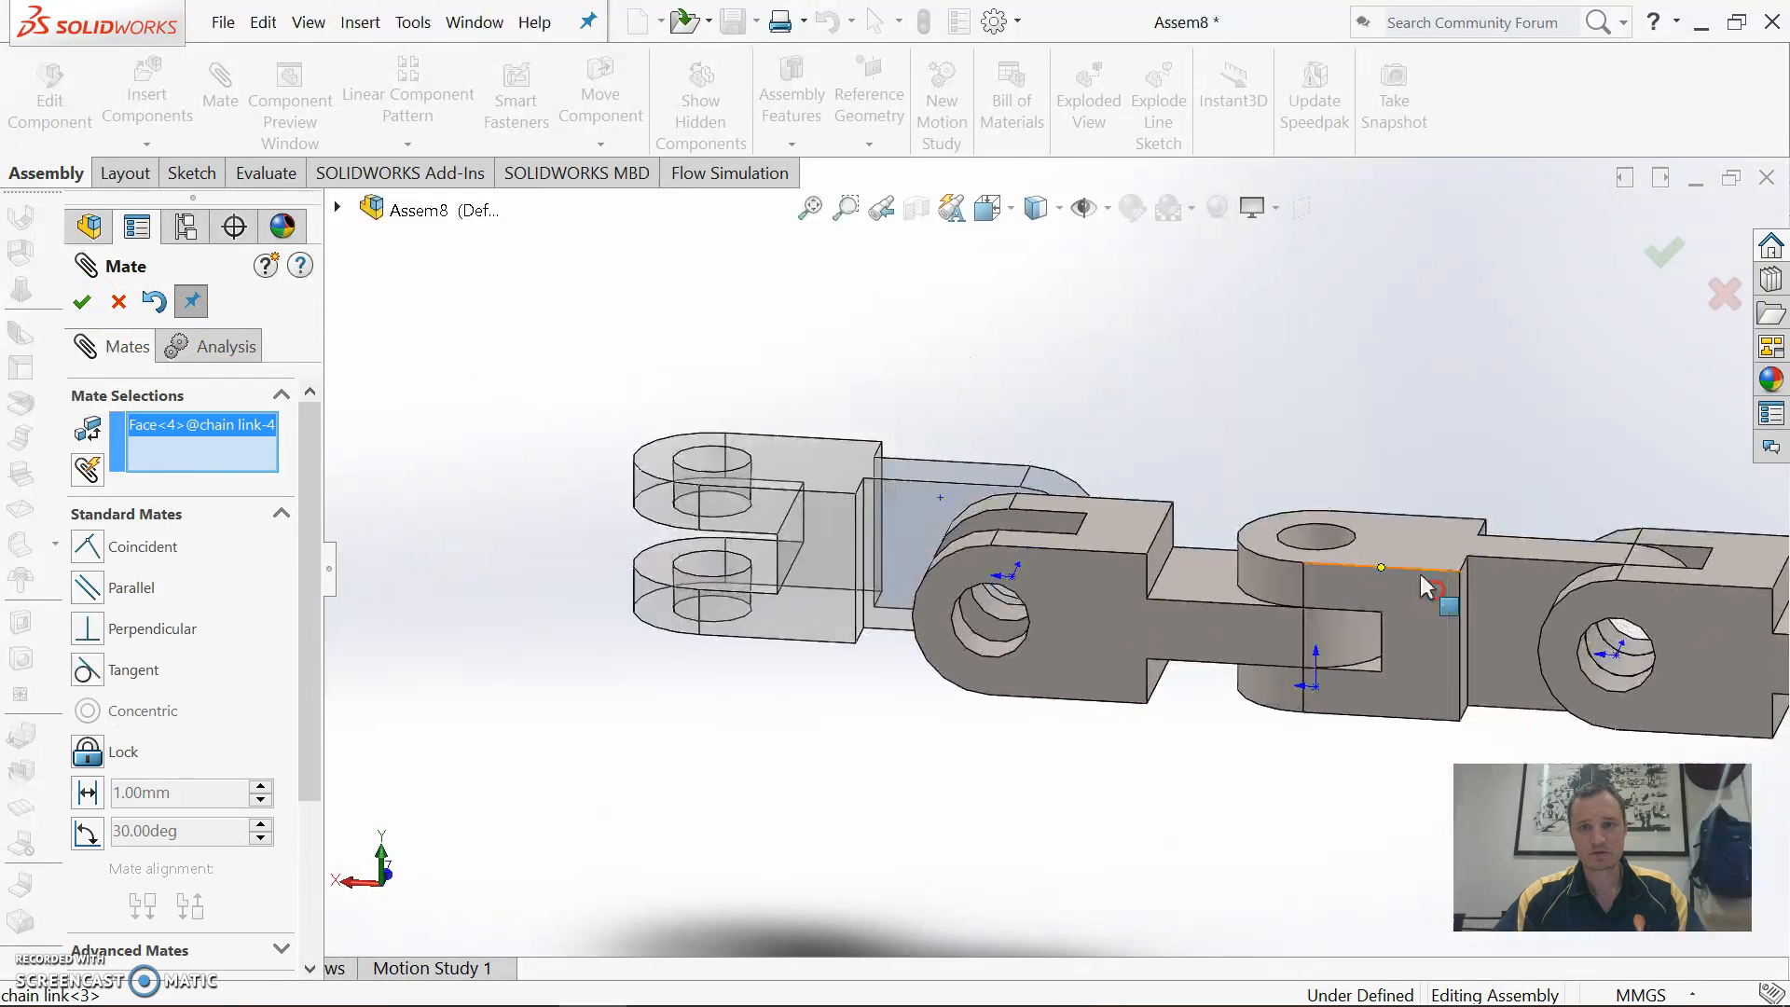
{"action": "left_click", "coordinate": [1048, 531]}
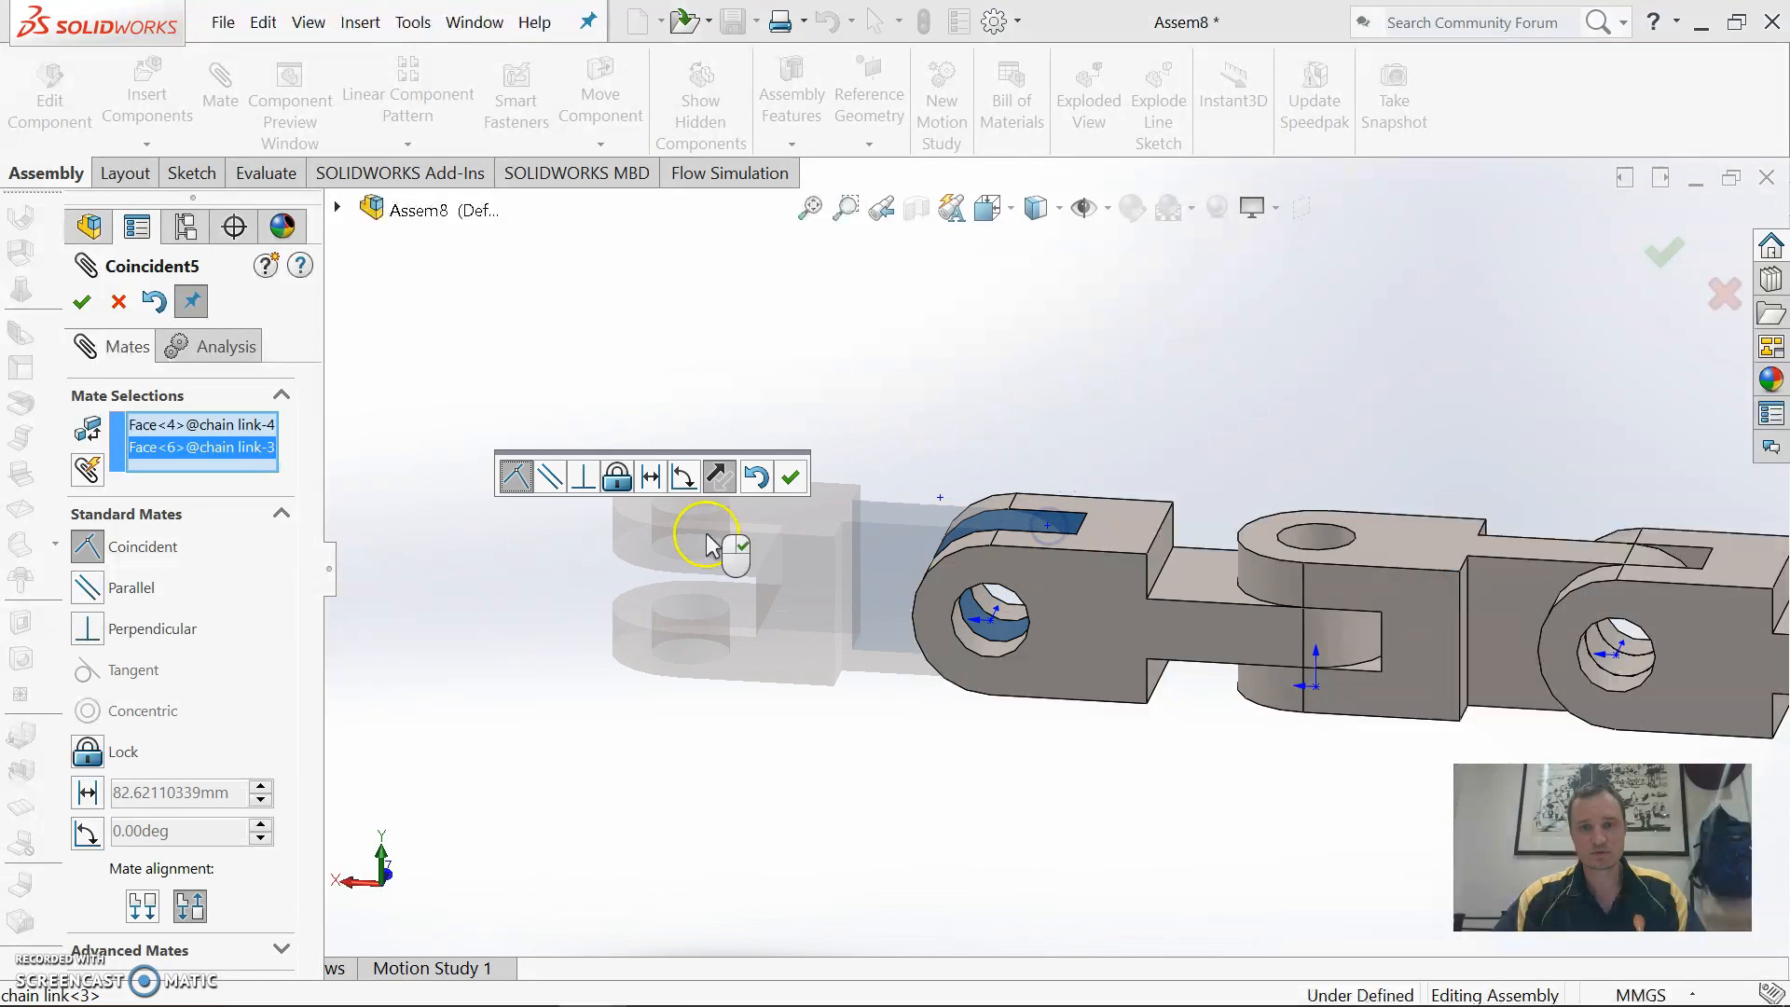
{"action": "left_click", "coordinate": [81, 303]}
{"action": "scroll", "coordinate": [1513, 563], "scroll_direction": "up", "scroll_amount": 2}
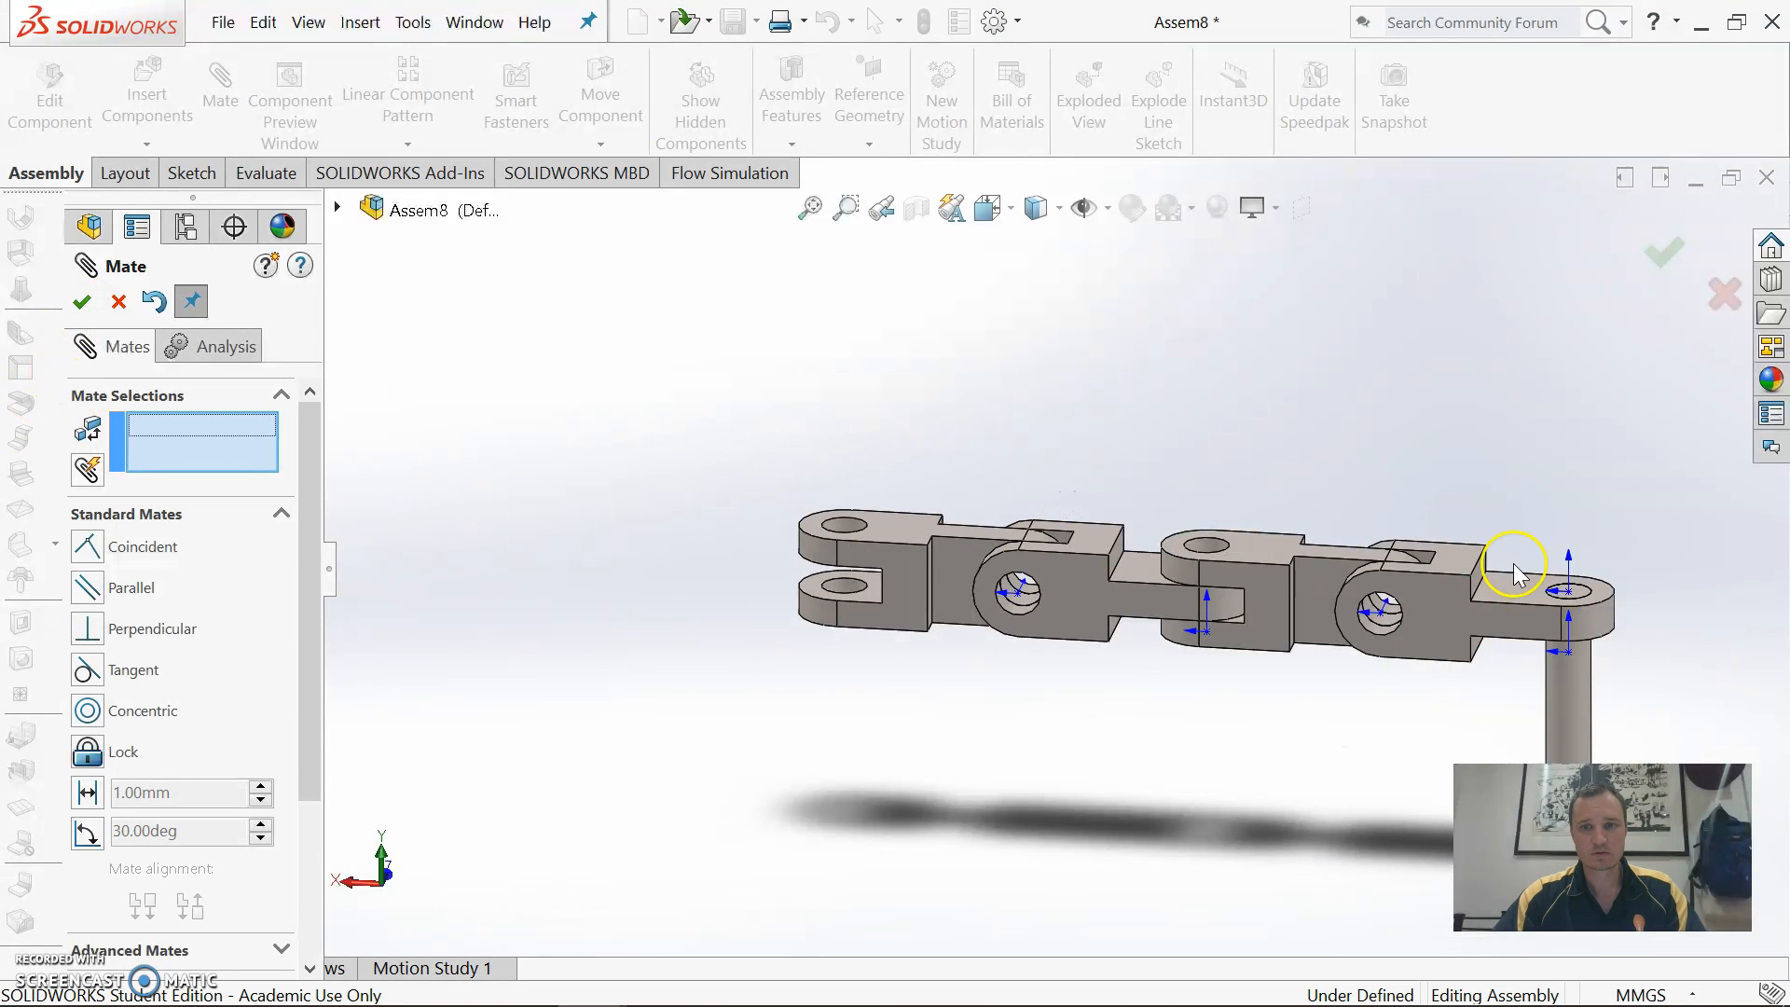
{"action": "middle_click_drag", "start_coordinate": [1534, 597], "coordinate": [1135, 610]}
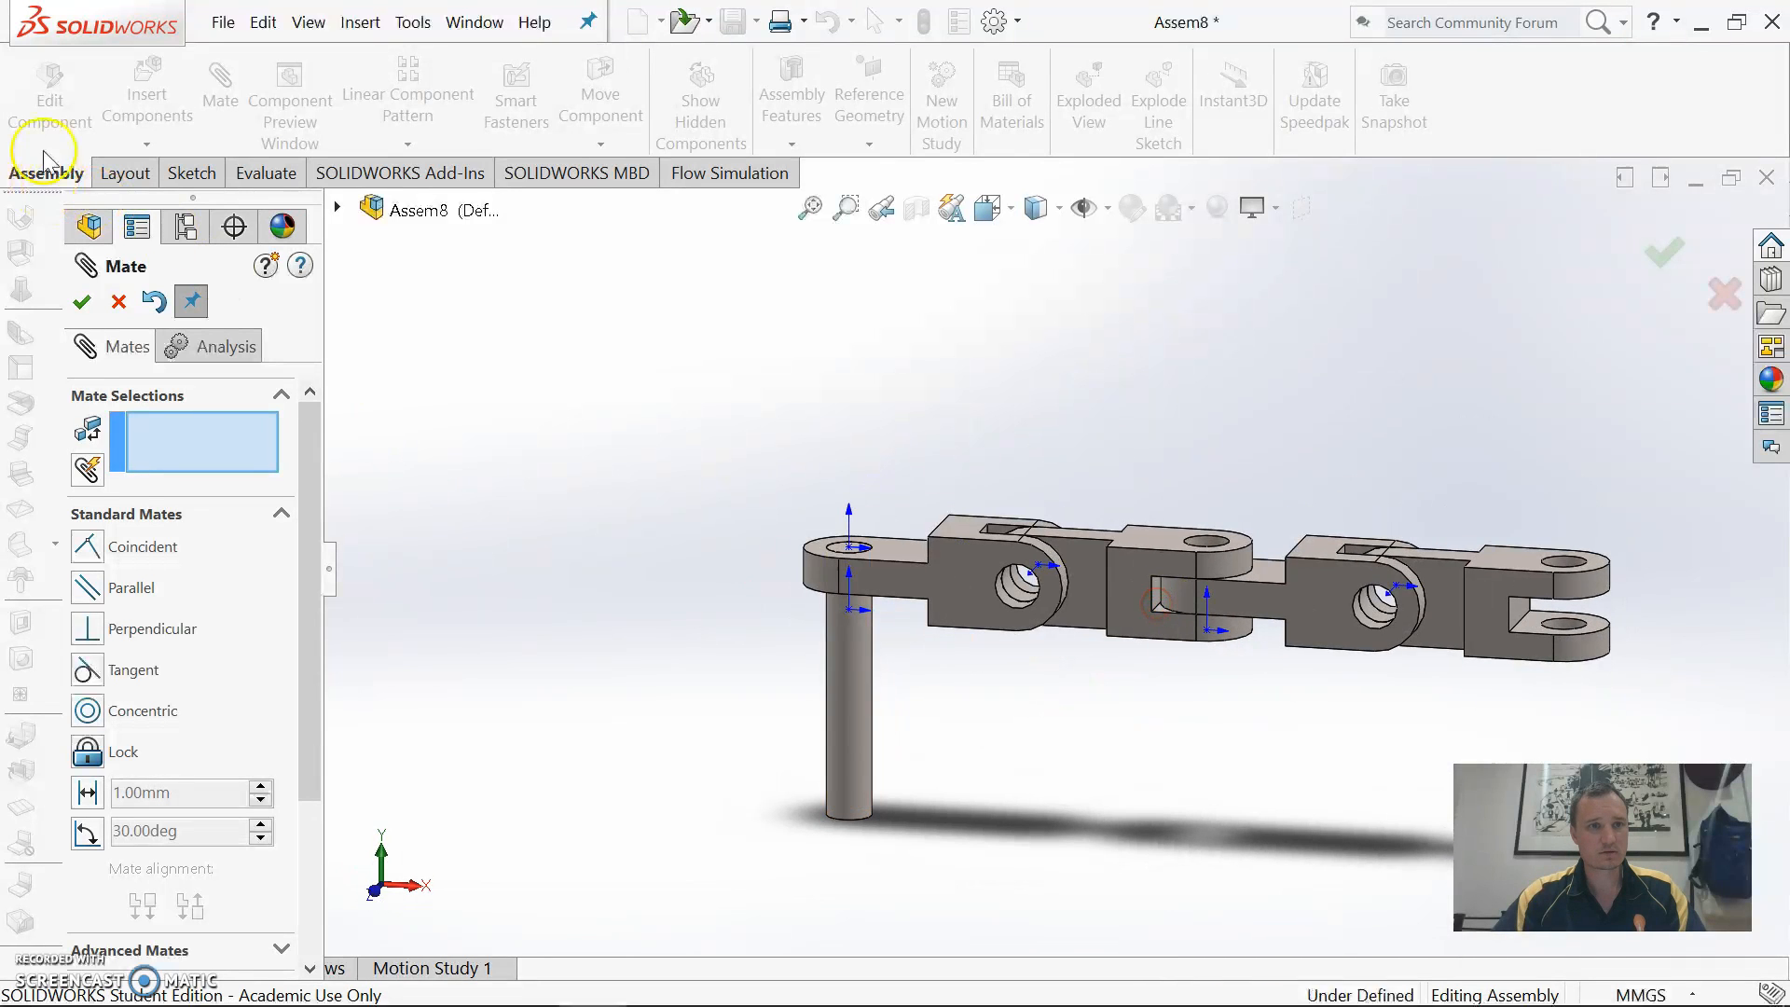
{"action": "left_click", "coordinate": [119, 301]}
Insert a second long pin next to the fourth chain link's open fork end
{"action": "left_click", "coordinate": [149, 98]}
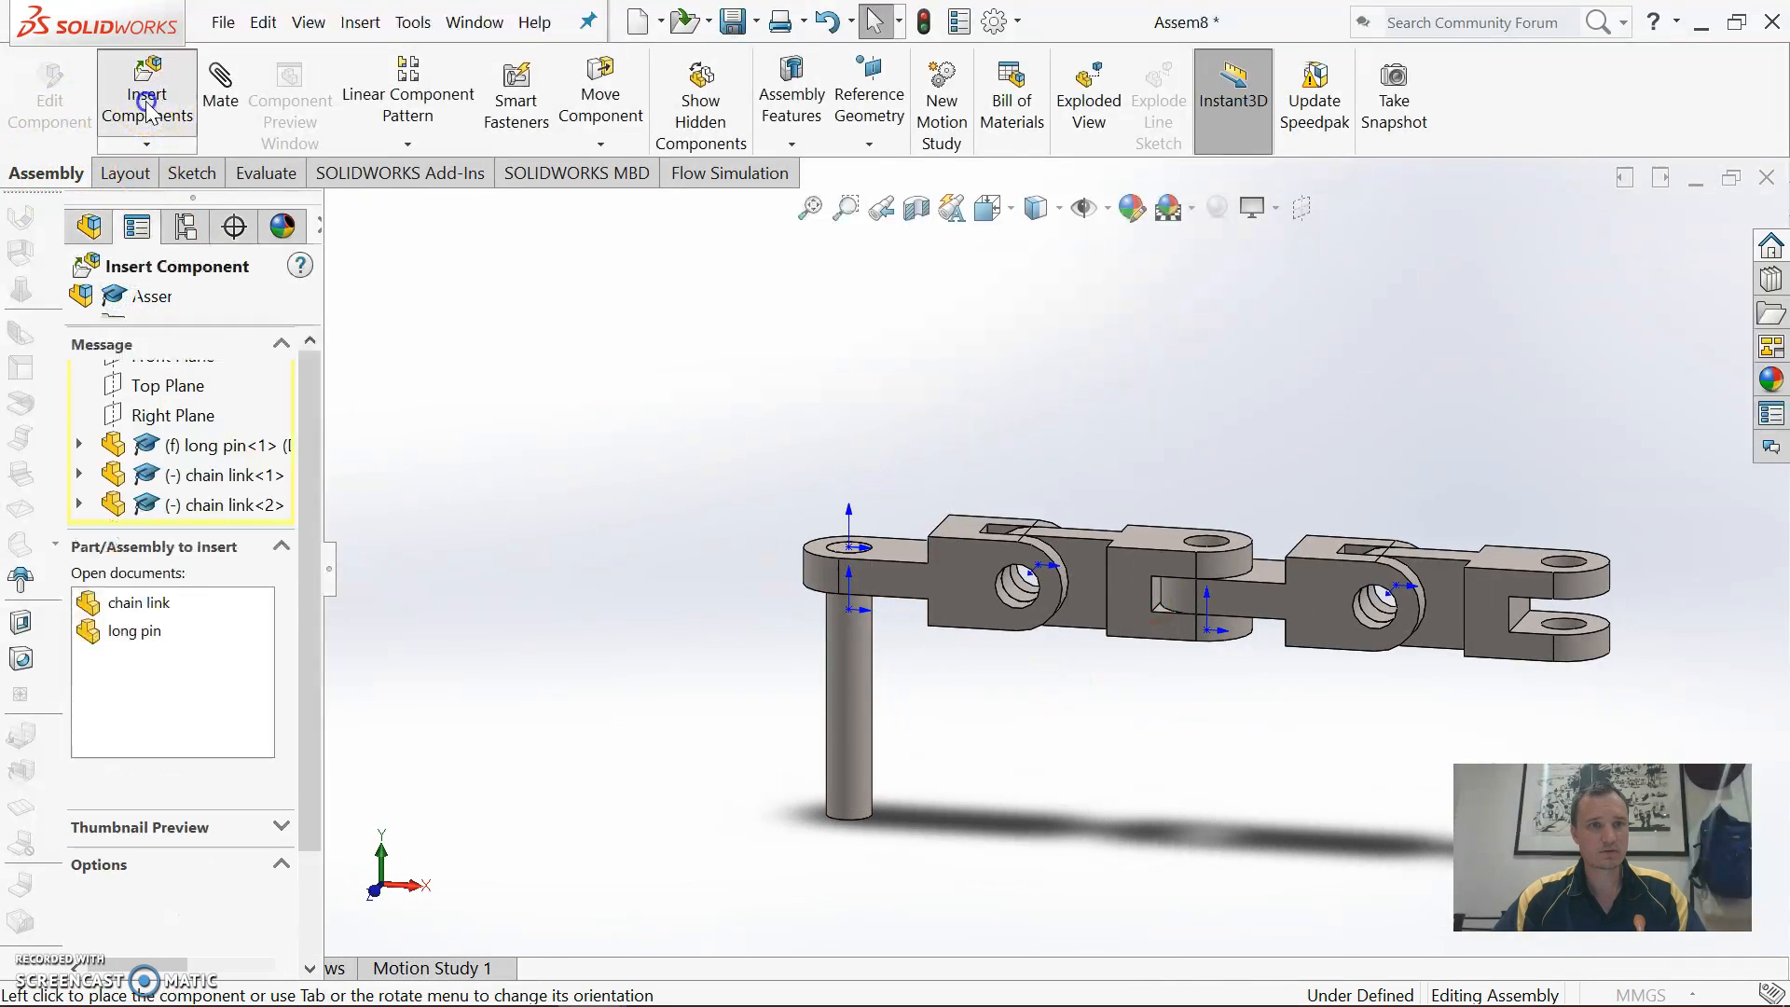
{"action": "left_click", "coordinate": [125, 632]}
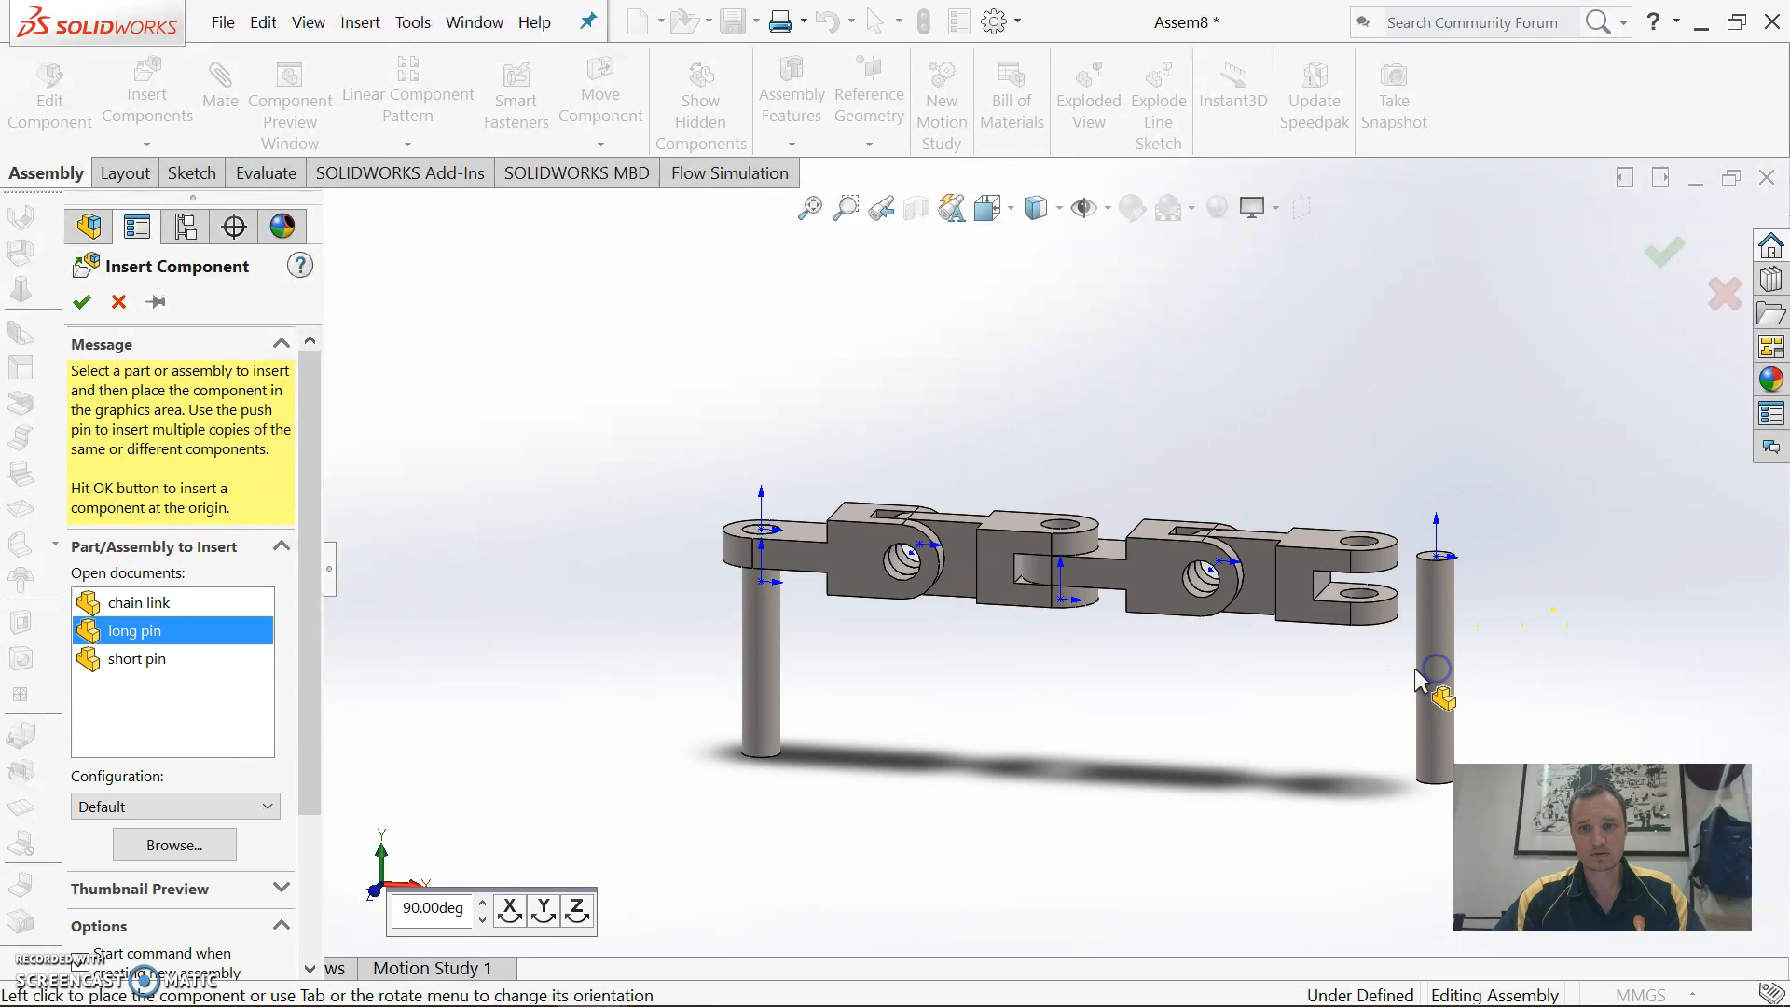
{"action": "left_click", "coordinate": [1443, 690]}
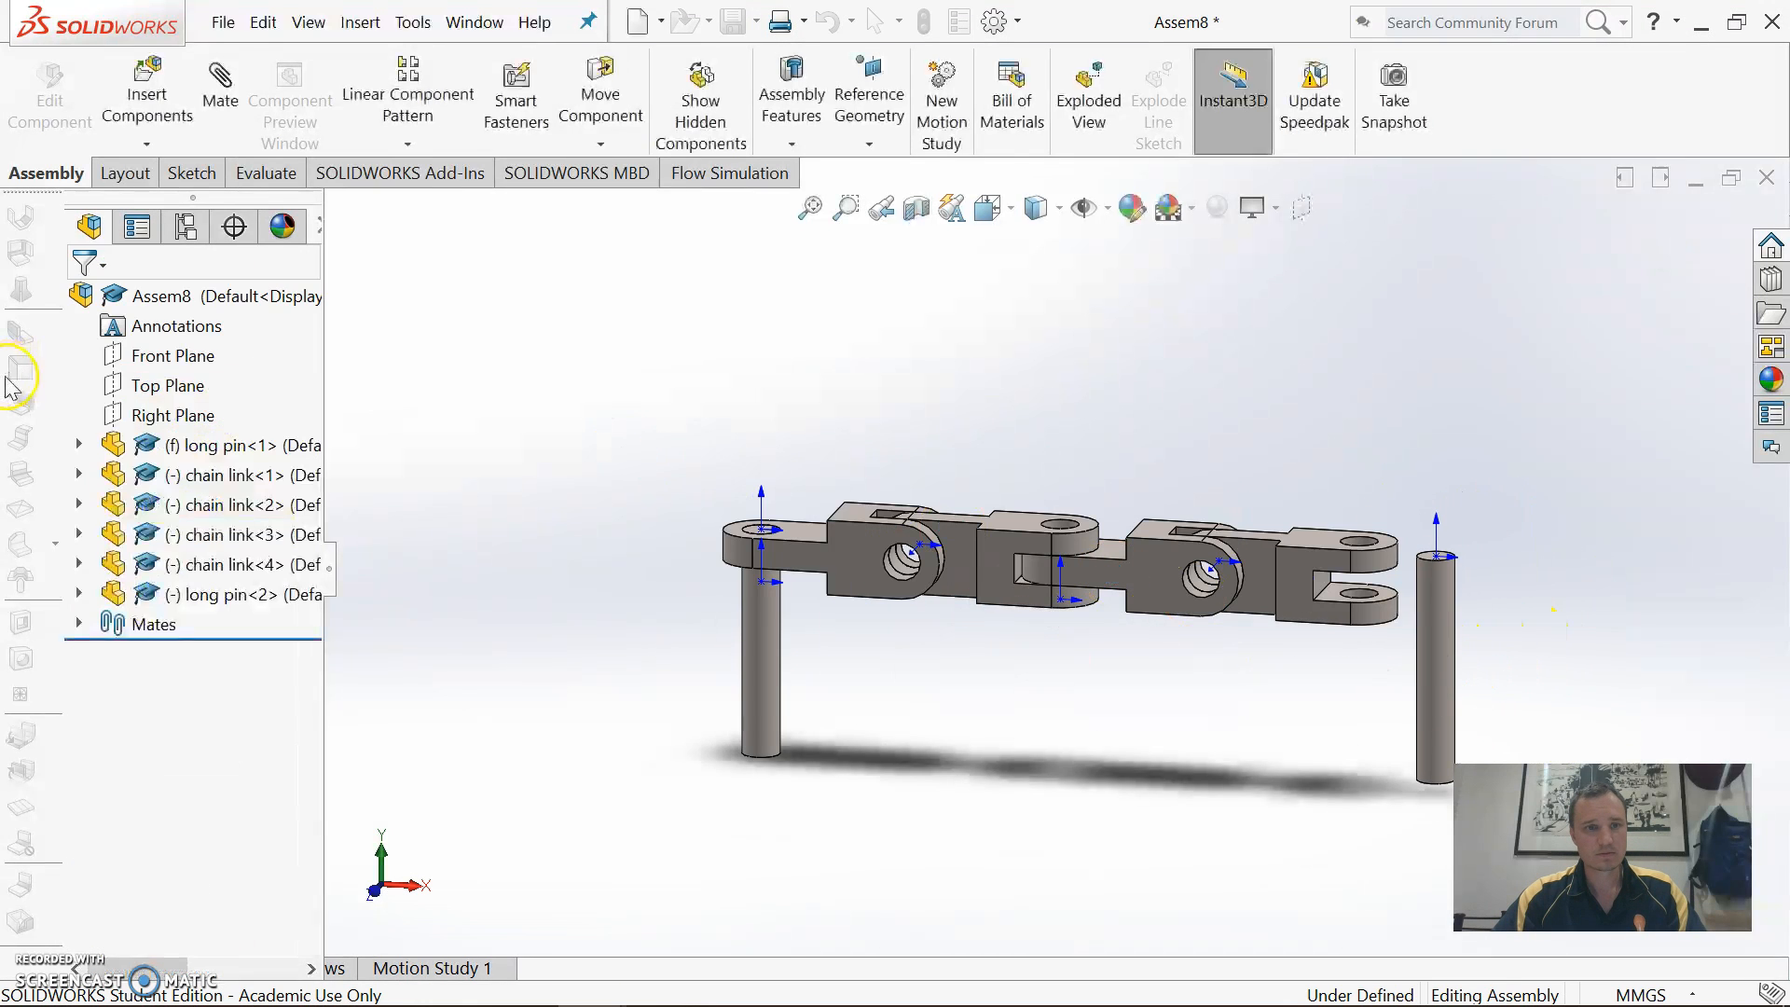
Add a concentric mate between the second long pin's cylindrical face and the fourth chain link's fork hole
{"action": "left_click", "coordinate": [1427, 591]}
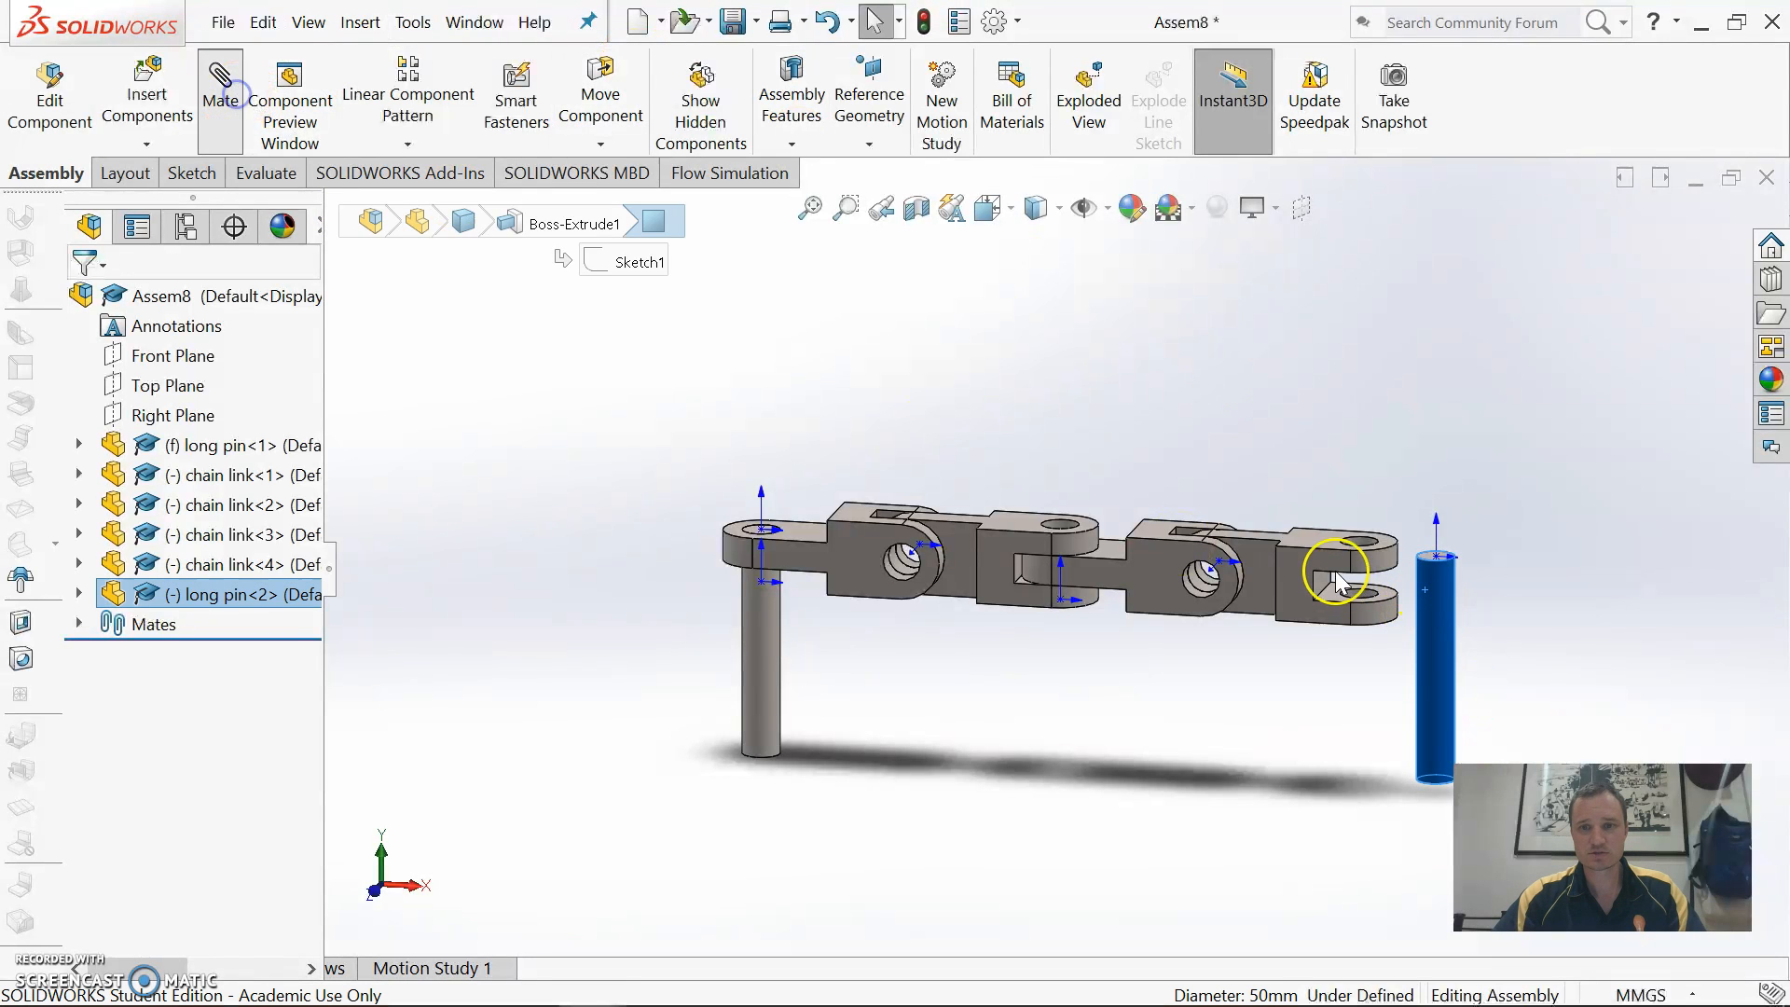
{"action": "left_click", "coordinate": [220, 84]}
{"action": "scroll", "coordinate": [1361, 592], "scroll_direction": "down", "scroll_amount": 2}
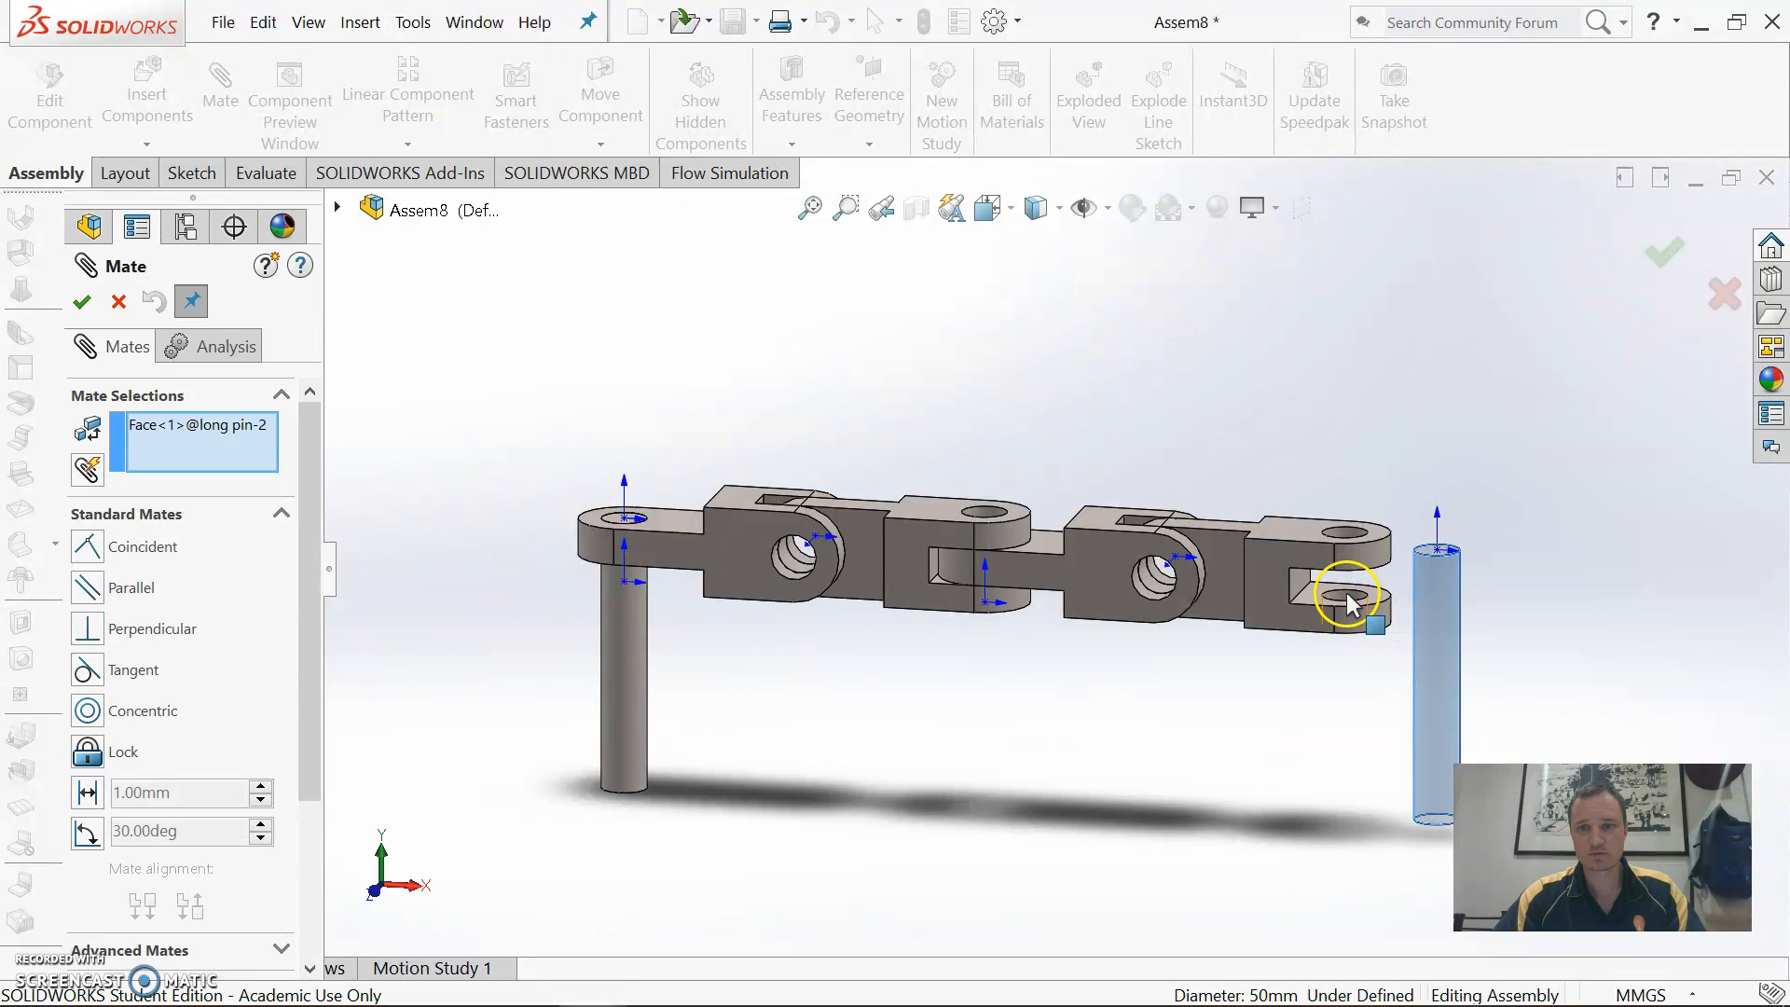
{"action": "left_click", "coordinate": [1348, 601]}
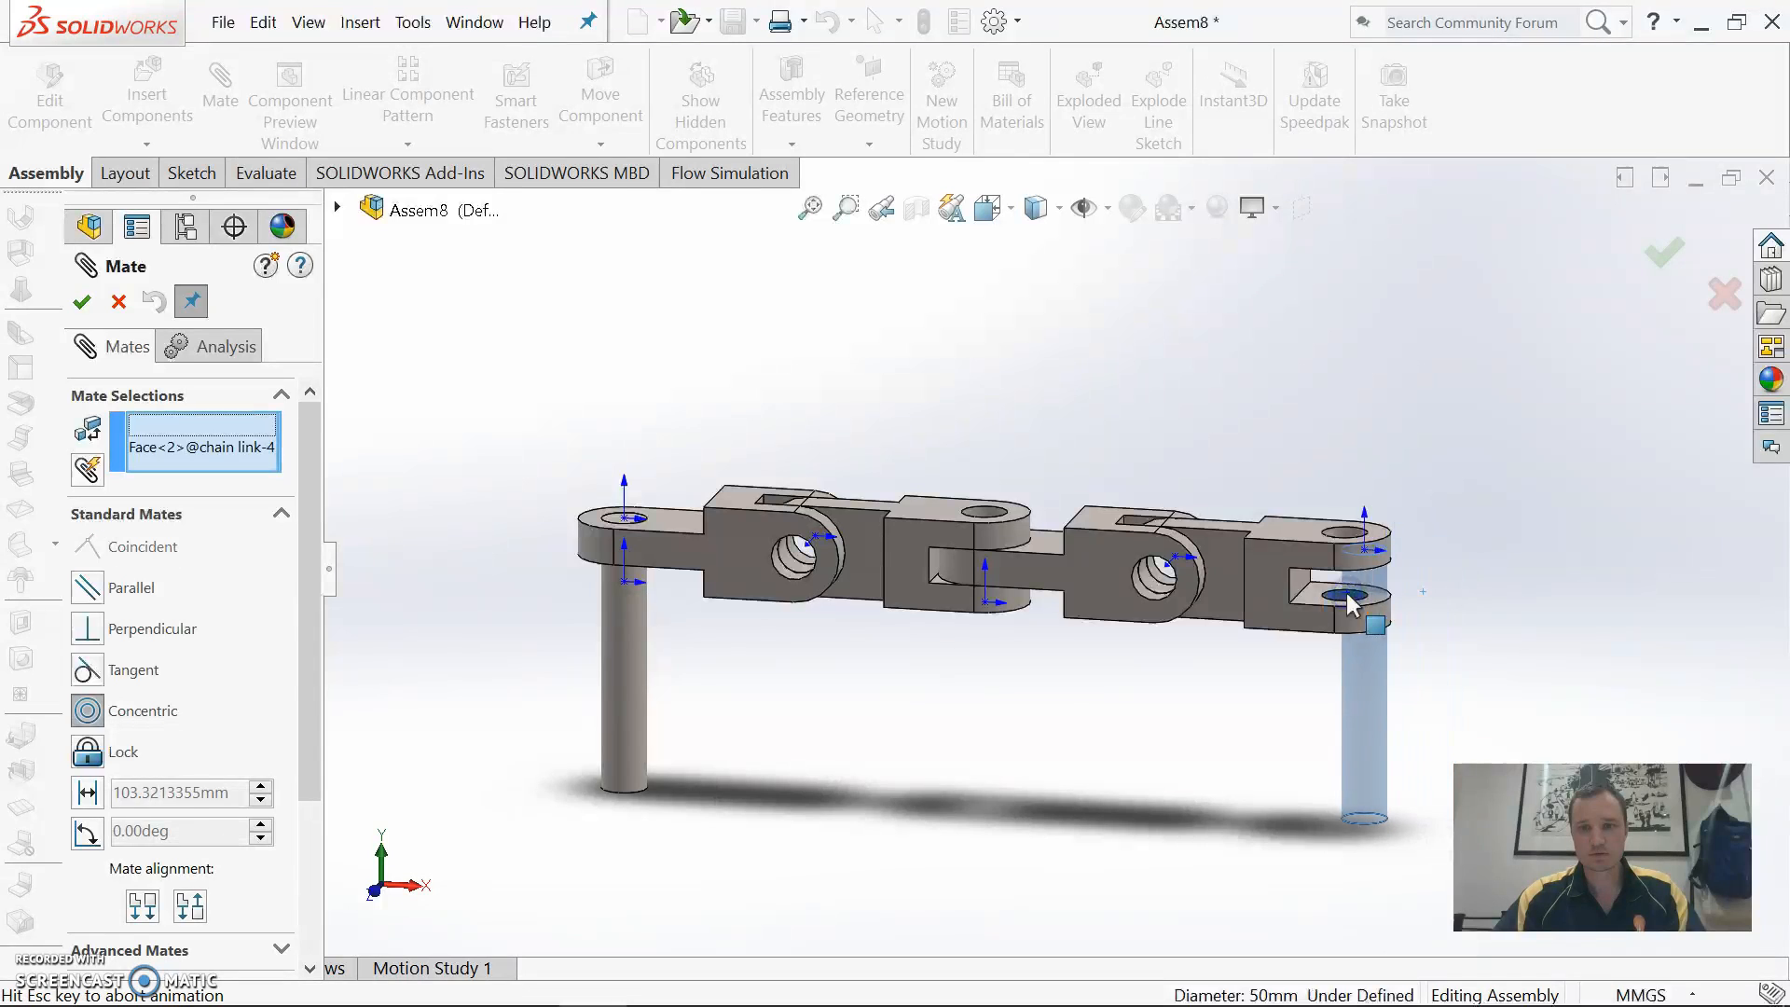
{"action": "left_click", "coordinate": [81, 301]}
Add a coincident mate between the second long pin's top end face and the fourth chain link's upper fork face
{"action": "scroll", "coordinate": [1250, 632], "scroll_direction": "down", "scroll_amount": 3}
{"action": "middle_click_drag", "start_coordinate": [1250, 631], "coordinate": [1138, 927]}
{"action": "left_click", "coordinate": [1133, 923]}
{"action": "left_click", "coordinate": [1087, 805]}
{"action": "left_click", "coordinate": [180, 425]}
{"action": "left_click", "coordinate": [82, 301]}
{"action": "scroll", "coordinate": [1047, 679], "scroll_direction": "up", "scroll_amount": 5}
{"action": "middle_click_drag", "start_coordinate": [1047, 679], "coordinate": [1033, 452]}
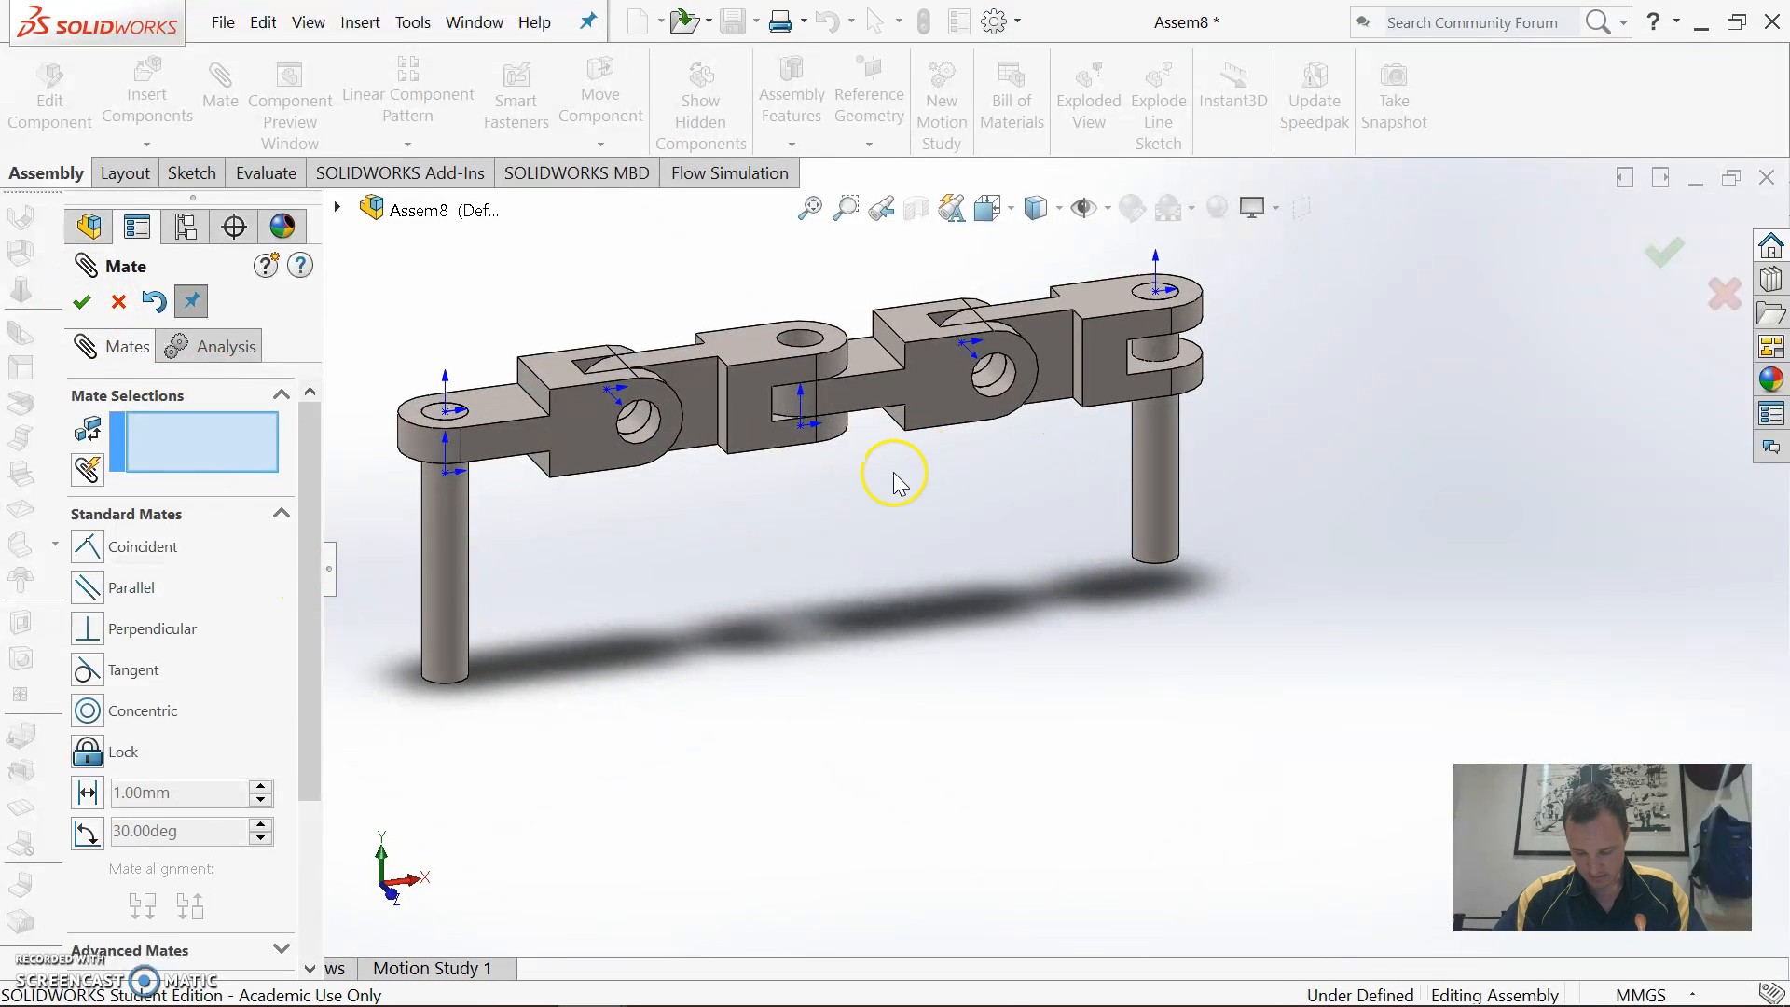
Add a 25° angle mate between the upper faces of the first and second chain links, with the dimension flipped
{"action": "left_click", "coordinate": [551, 362]}
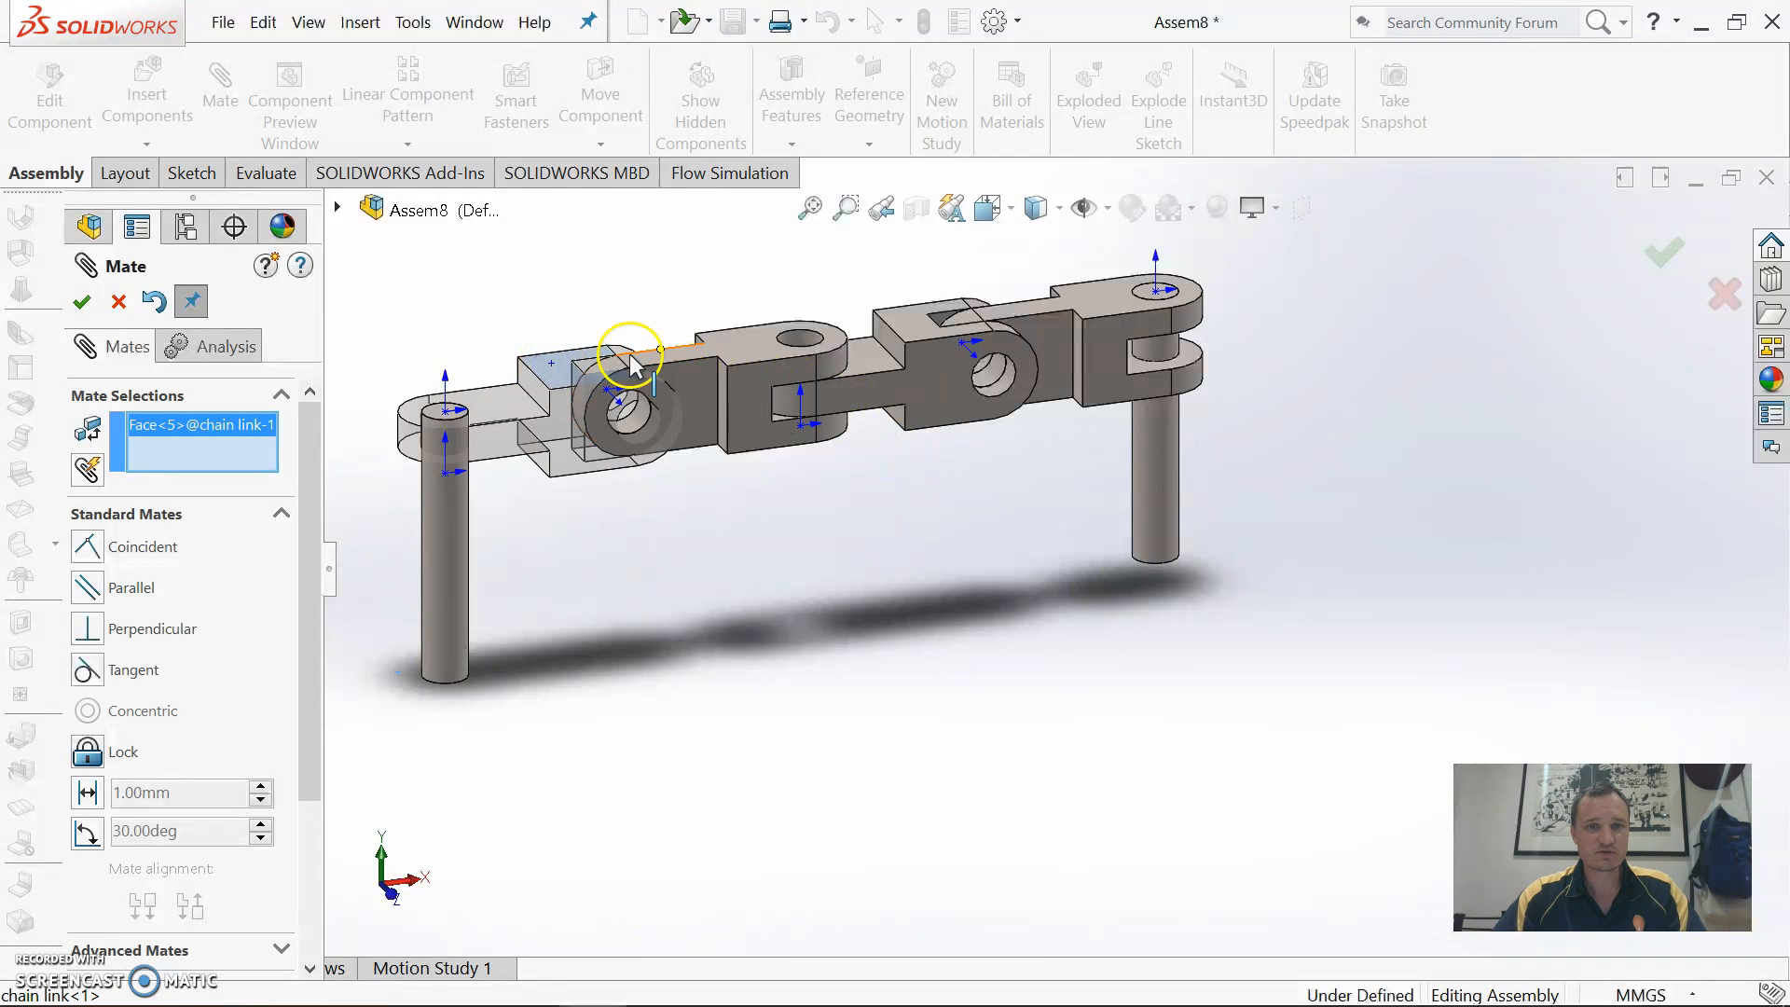
{"action": "left_click", "coordinate": [690, 358]}
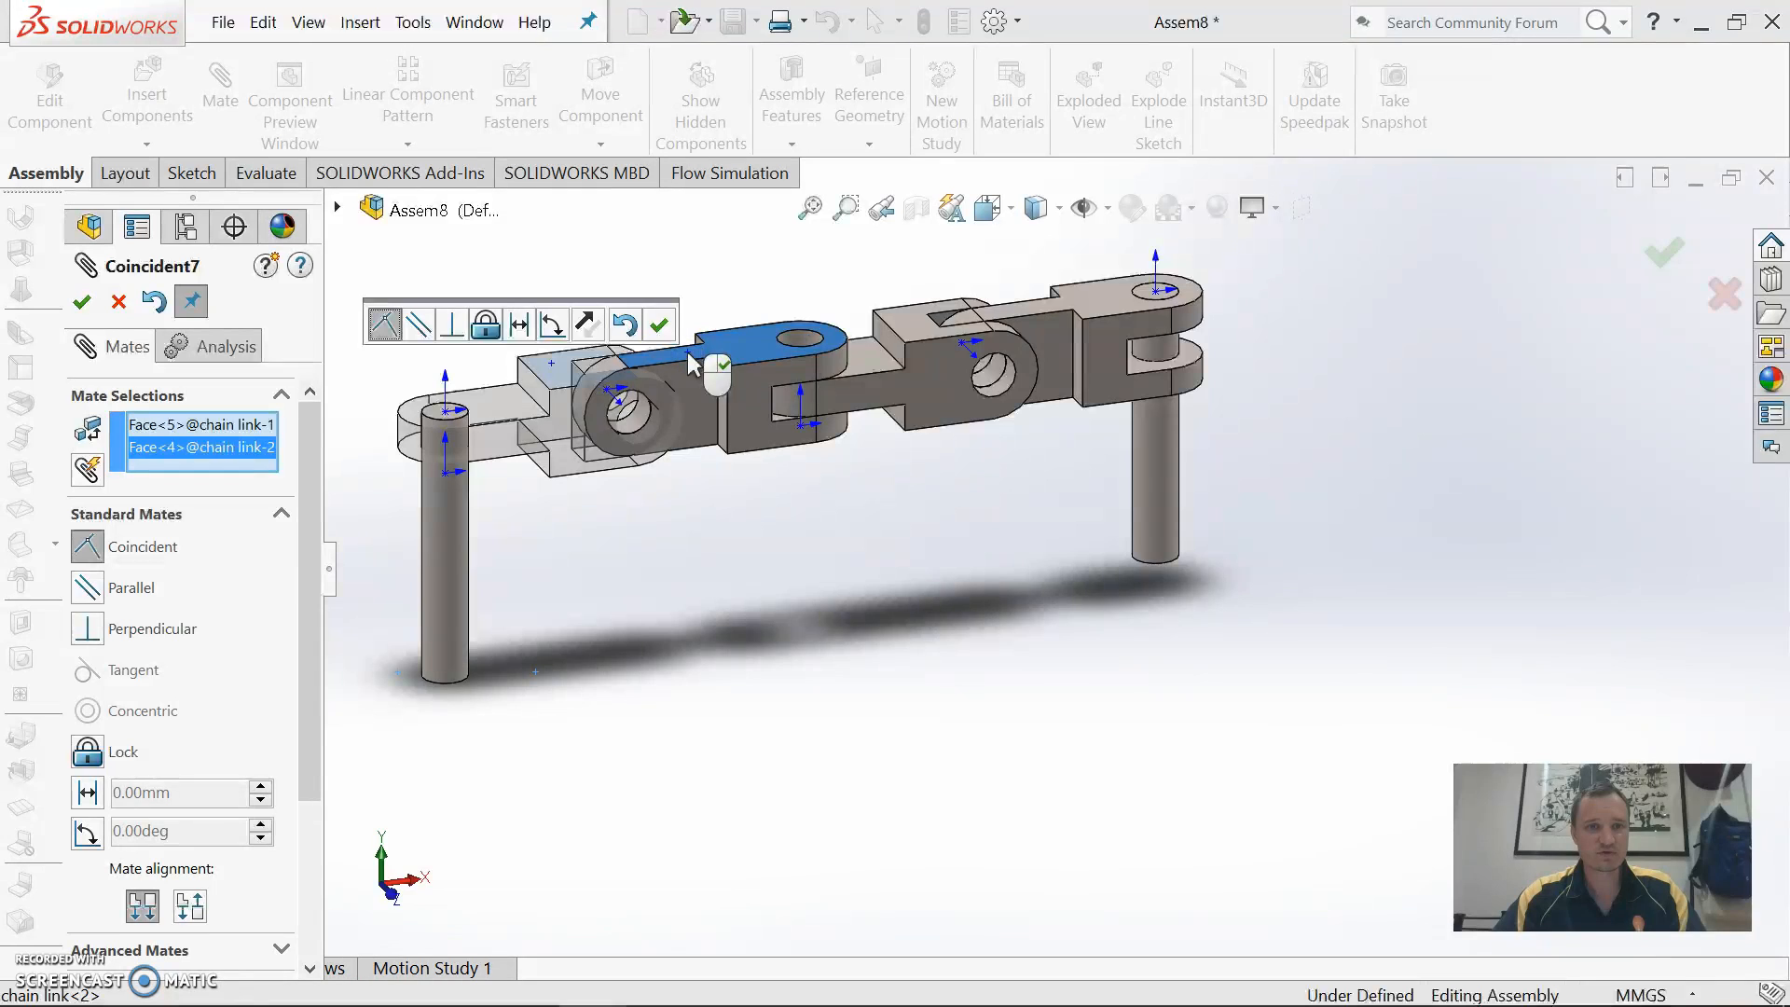
{"action": "left_click", "coordinate": [86, 839]}
{"action": "type", "text": "25"}
{"action": "key", "text": "Return"}
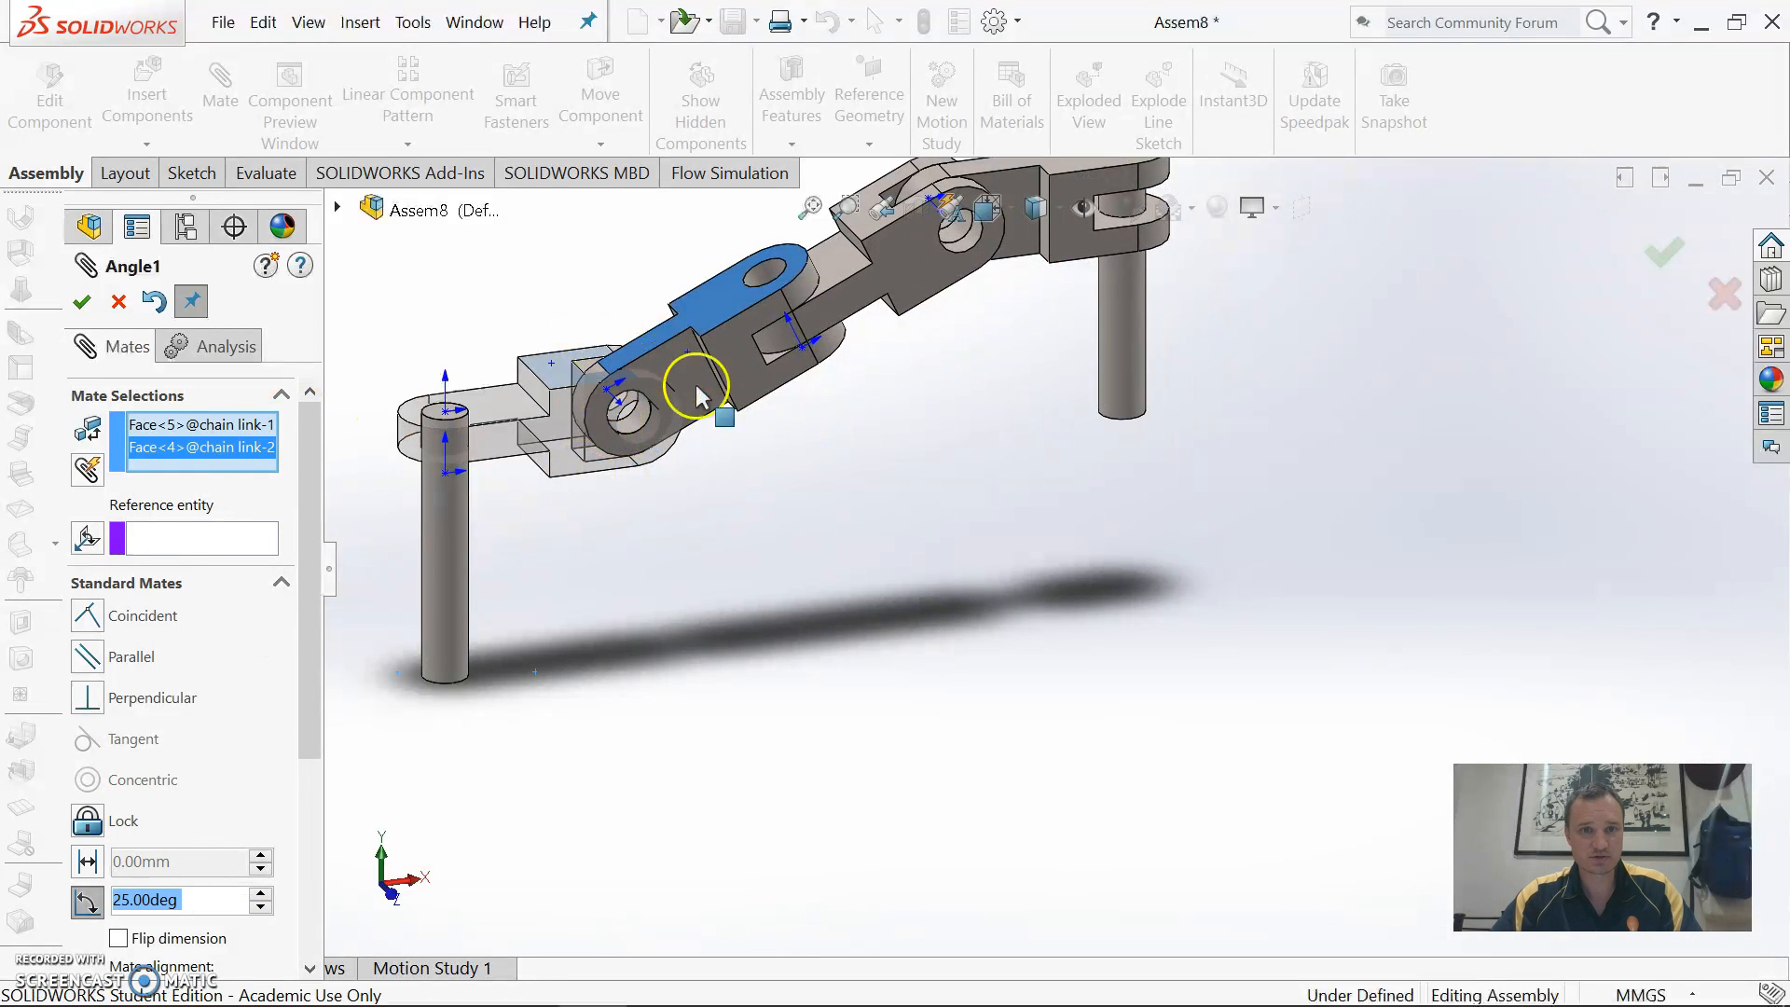
{"action": "left_click", "coordinate": [119, 939]}
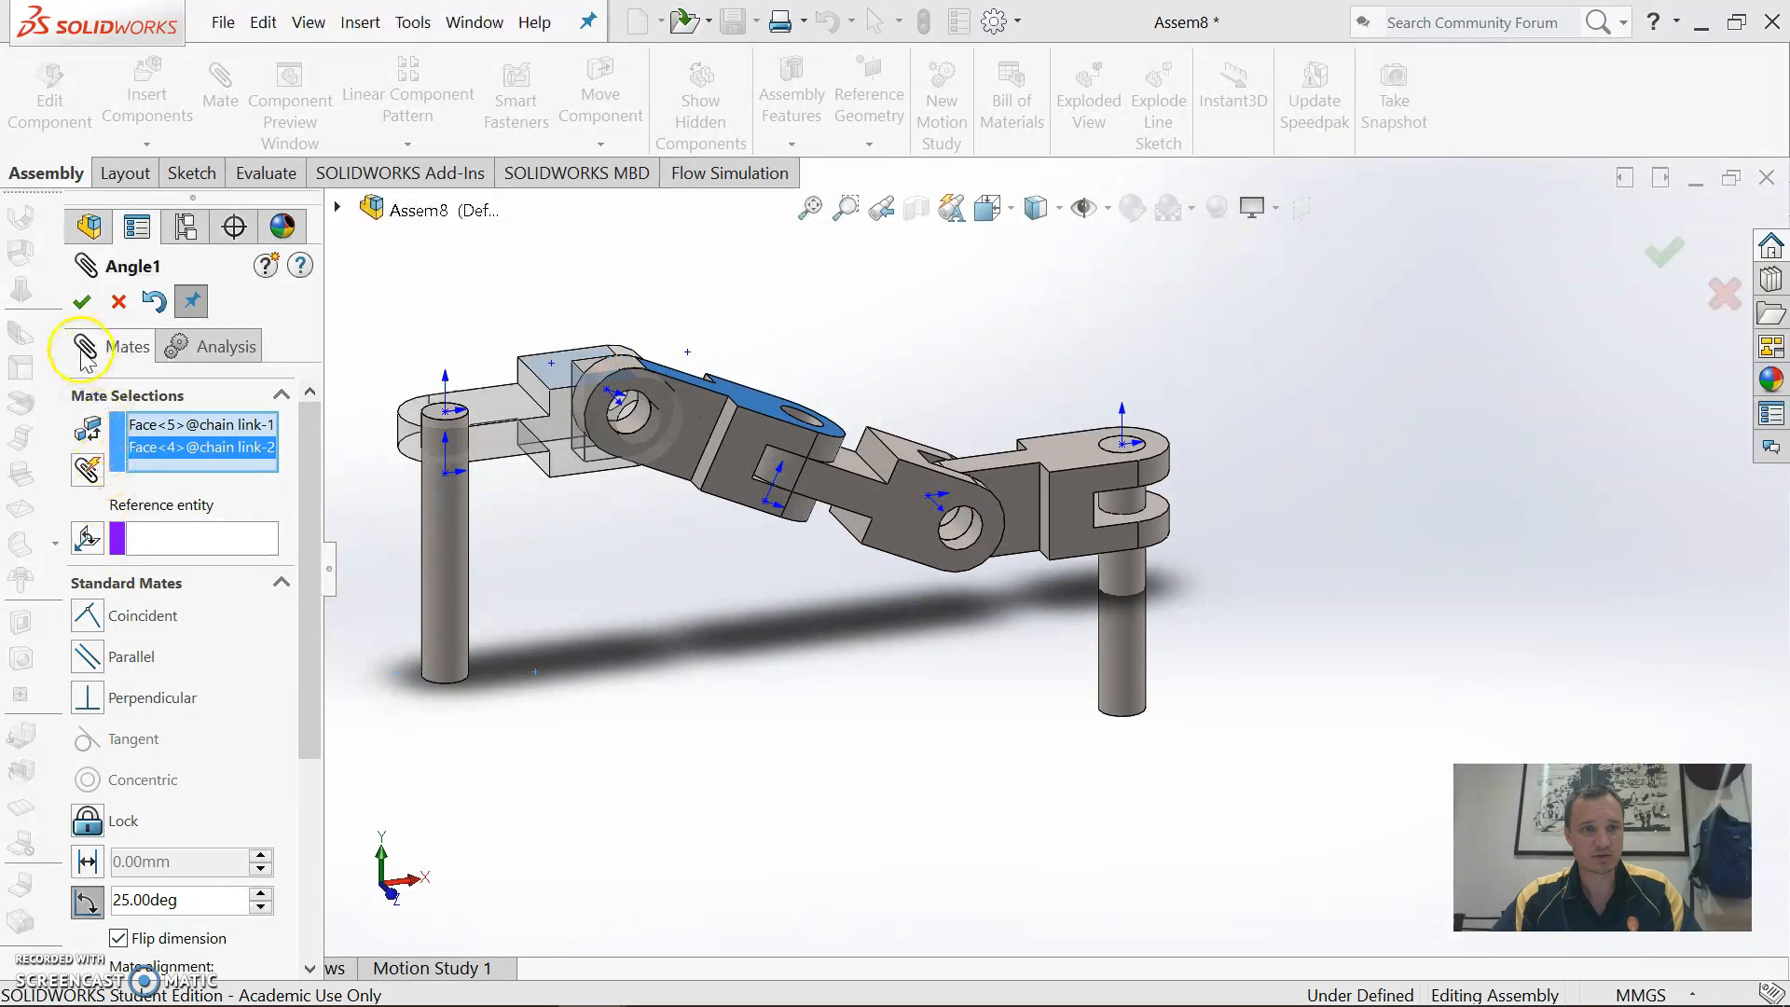
{"action": "left_click", "coordinate": [82, 301]}
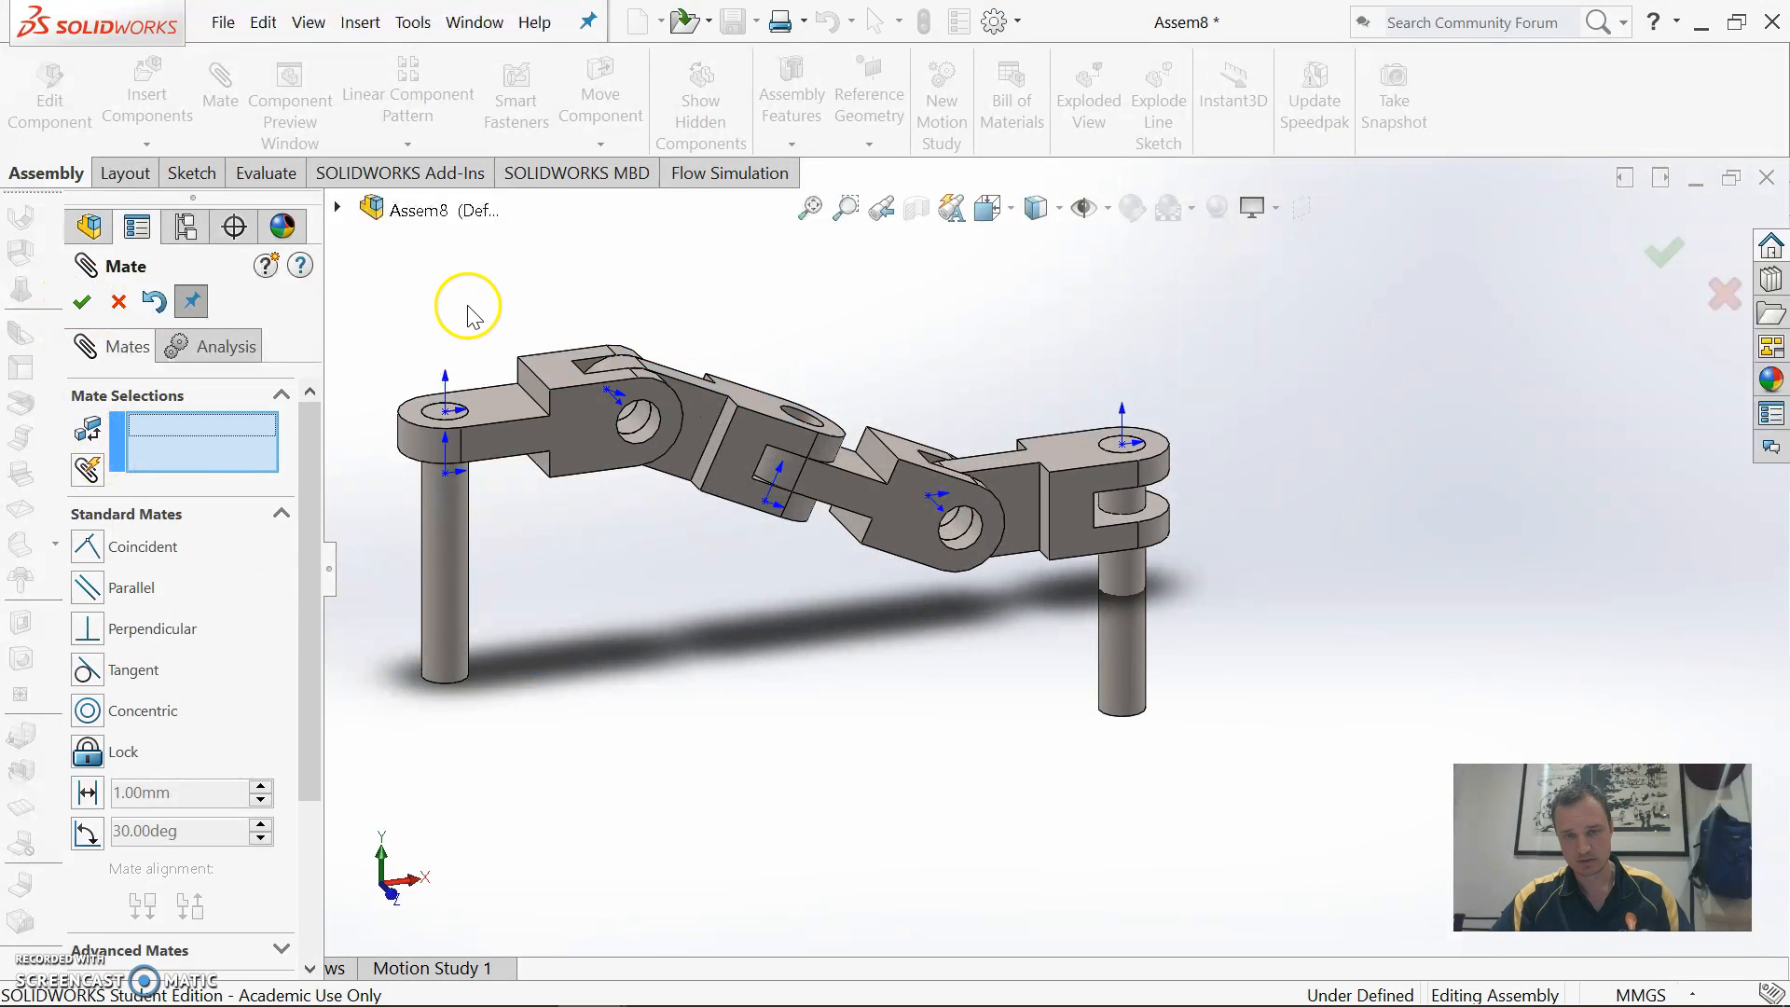
Add a 125° angle mate between the side faces of the third and second chain links, with the dimension flipped
{"action": "middle_click_drag", "start_coordinate": [936, 395], "coordinate": [543, 384]}
{"action": "left_click", "coordinate": [746, 494]}
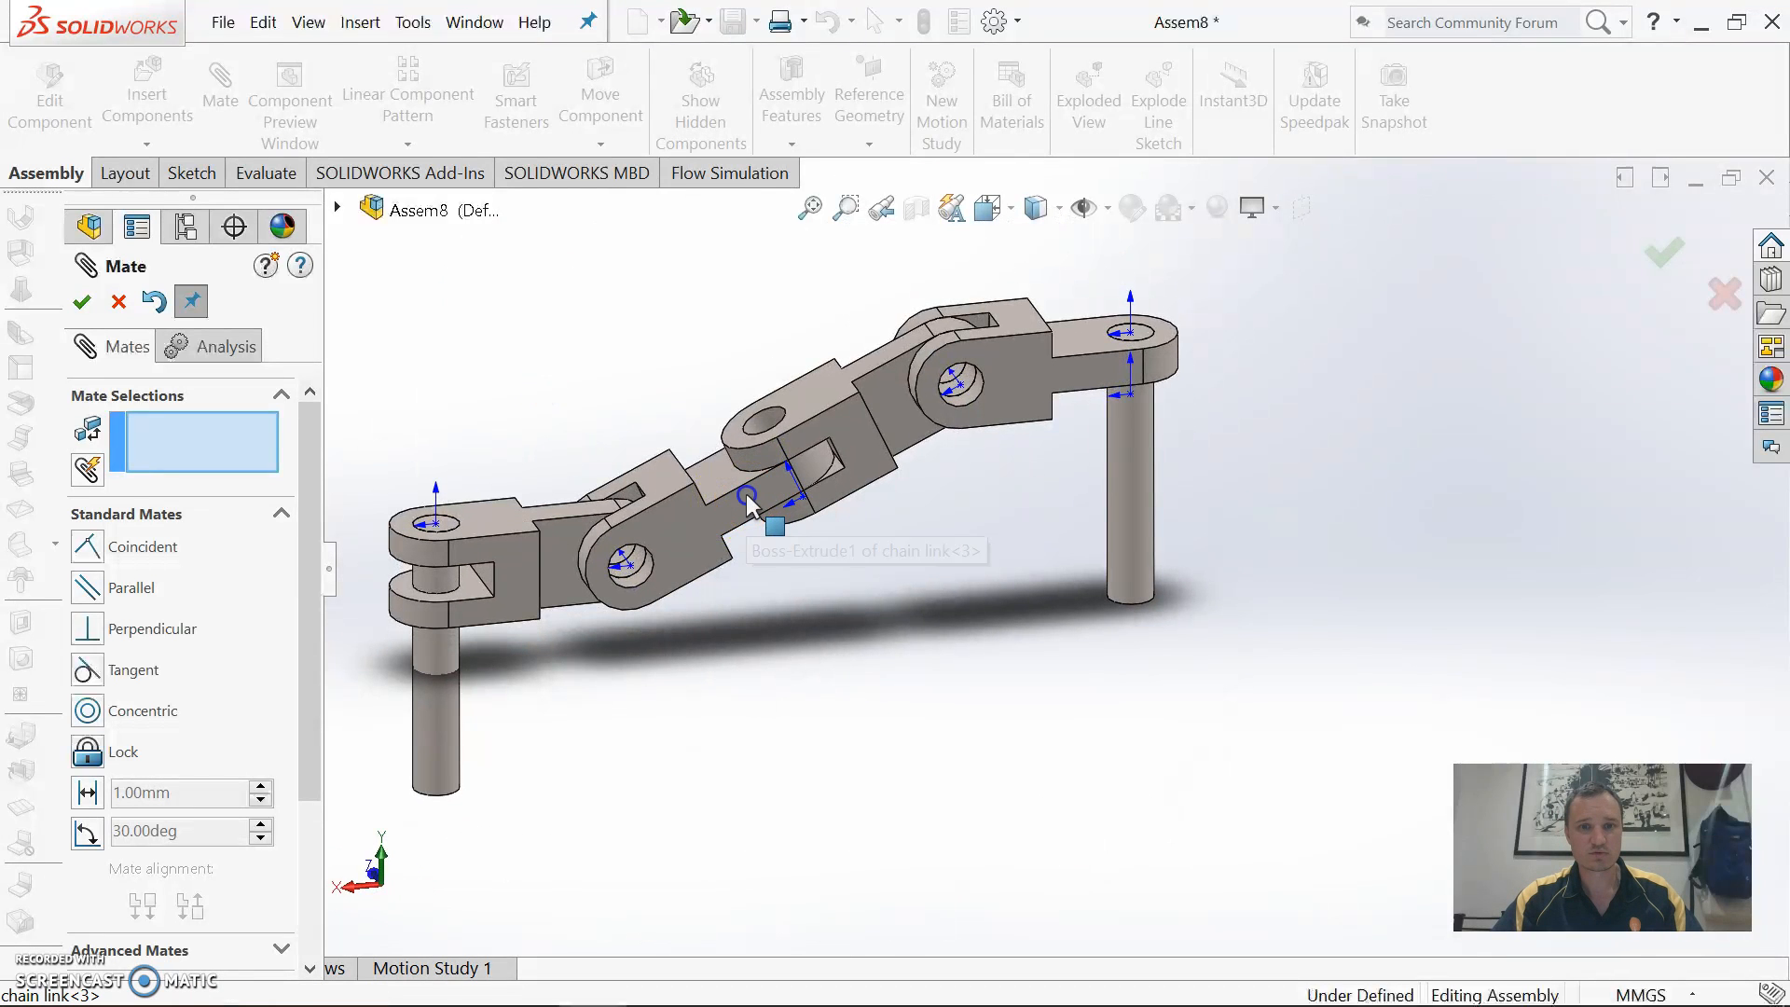
{"action": "left_click", "coordinate": [859, 431]}
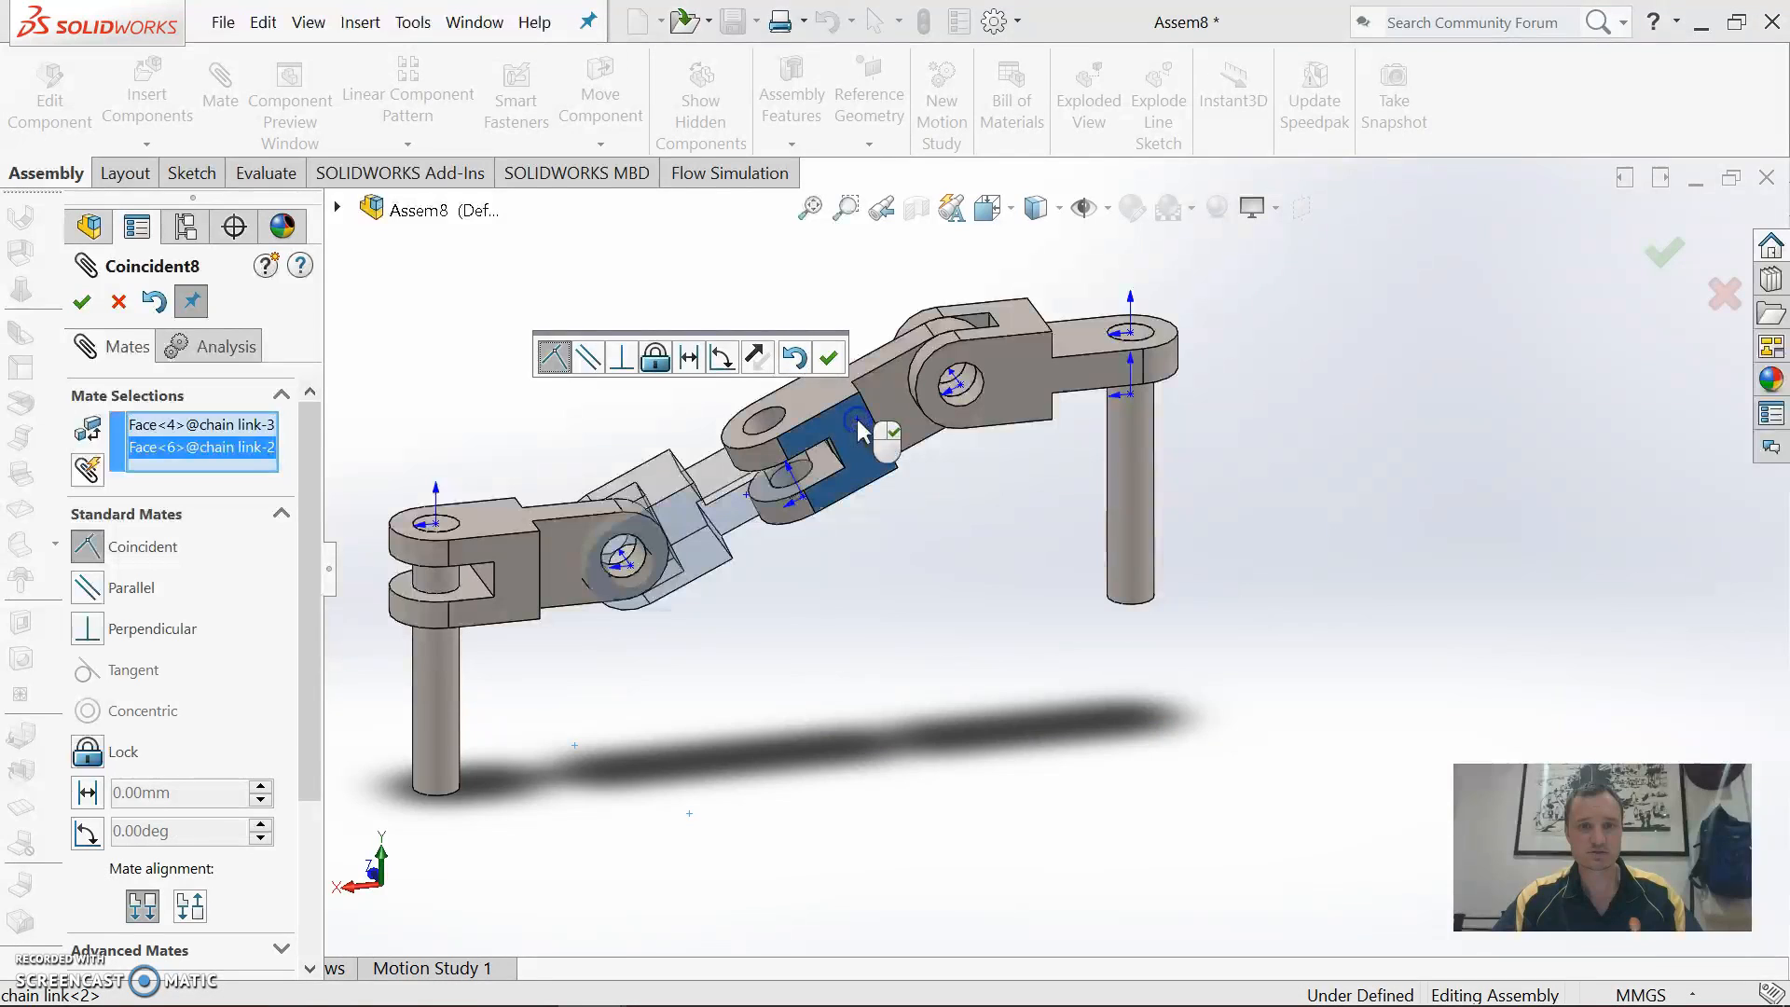
{"action": "left_click", "coordinate": [87, 829]}
{"action": "type", "text": "1"}
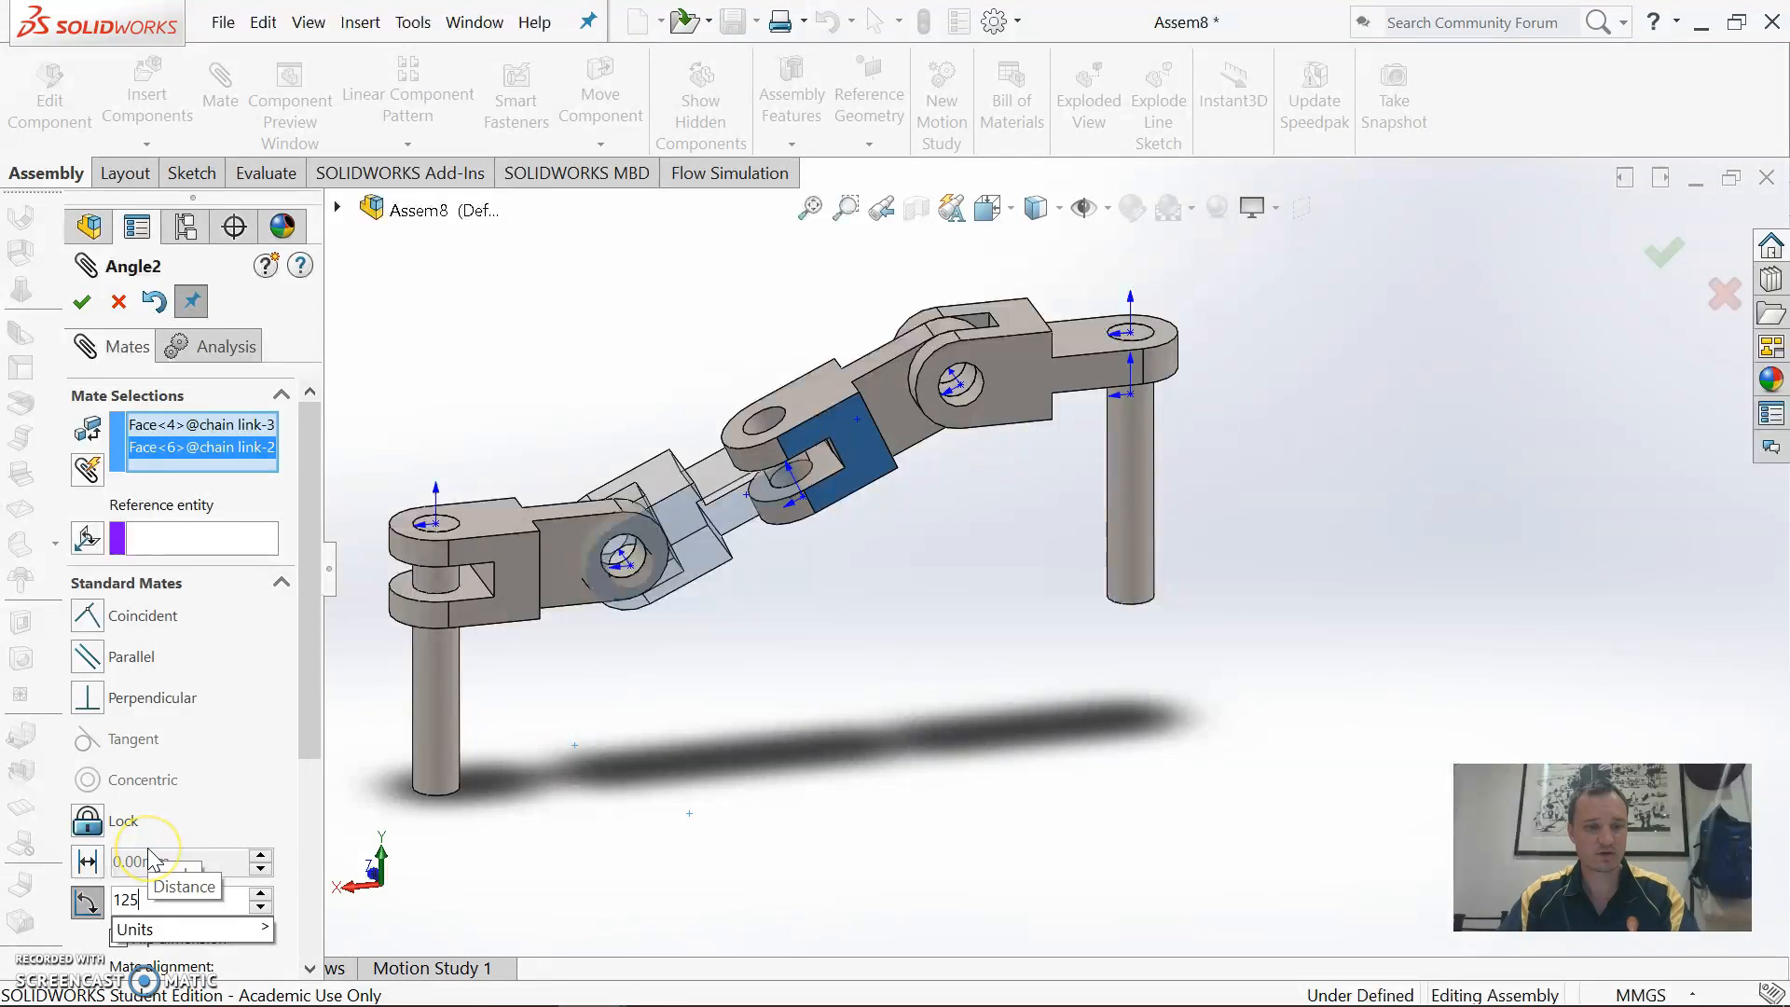
{"action": "type", "text": "25"}
{"action": "key", "text": "Return"}
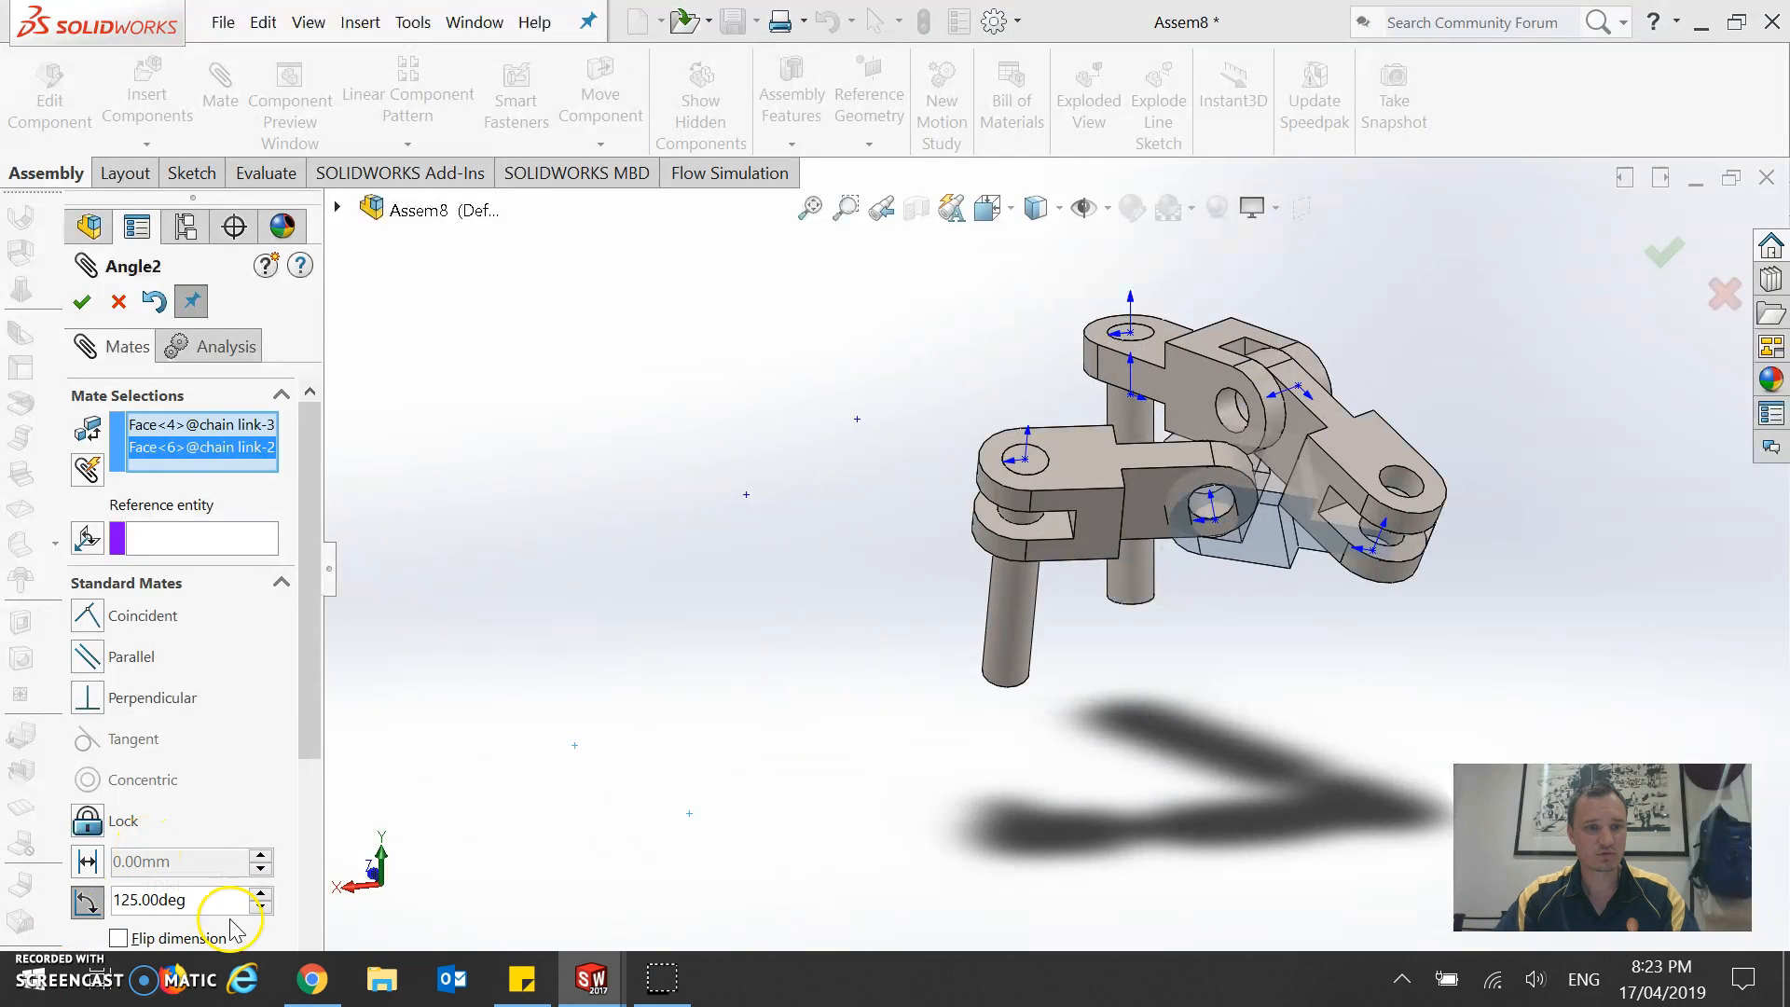
{"action": "left_click", "coordinate": [118, 938]}
{"action": "scroll", "coordinate": [552, 809], "scroll_direction": "up", "scroll_amount": 4}
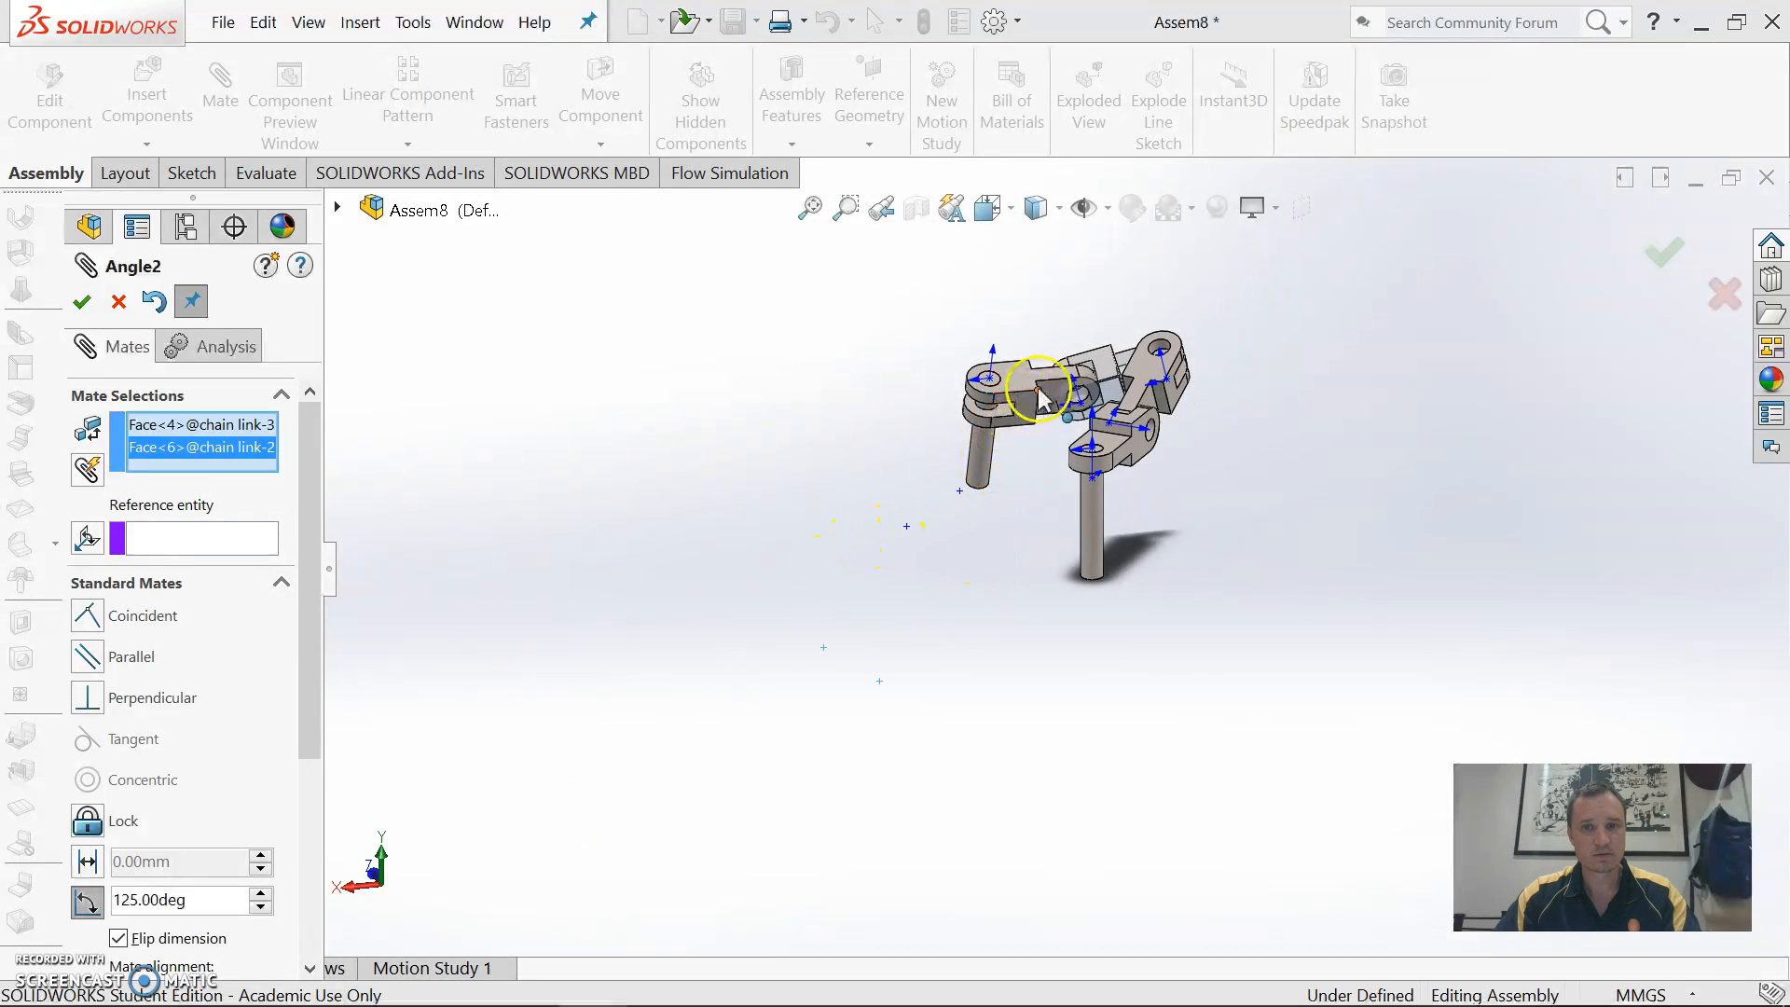
{"action": "scroll", "coordinate": [1039, 399], "scroll_direction": "down", "scroll_amount": 2}
{"action": "left_click", "coordinate": [83, 302]}
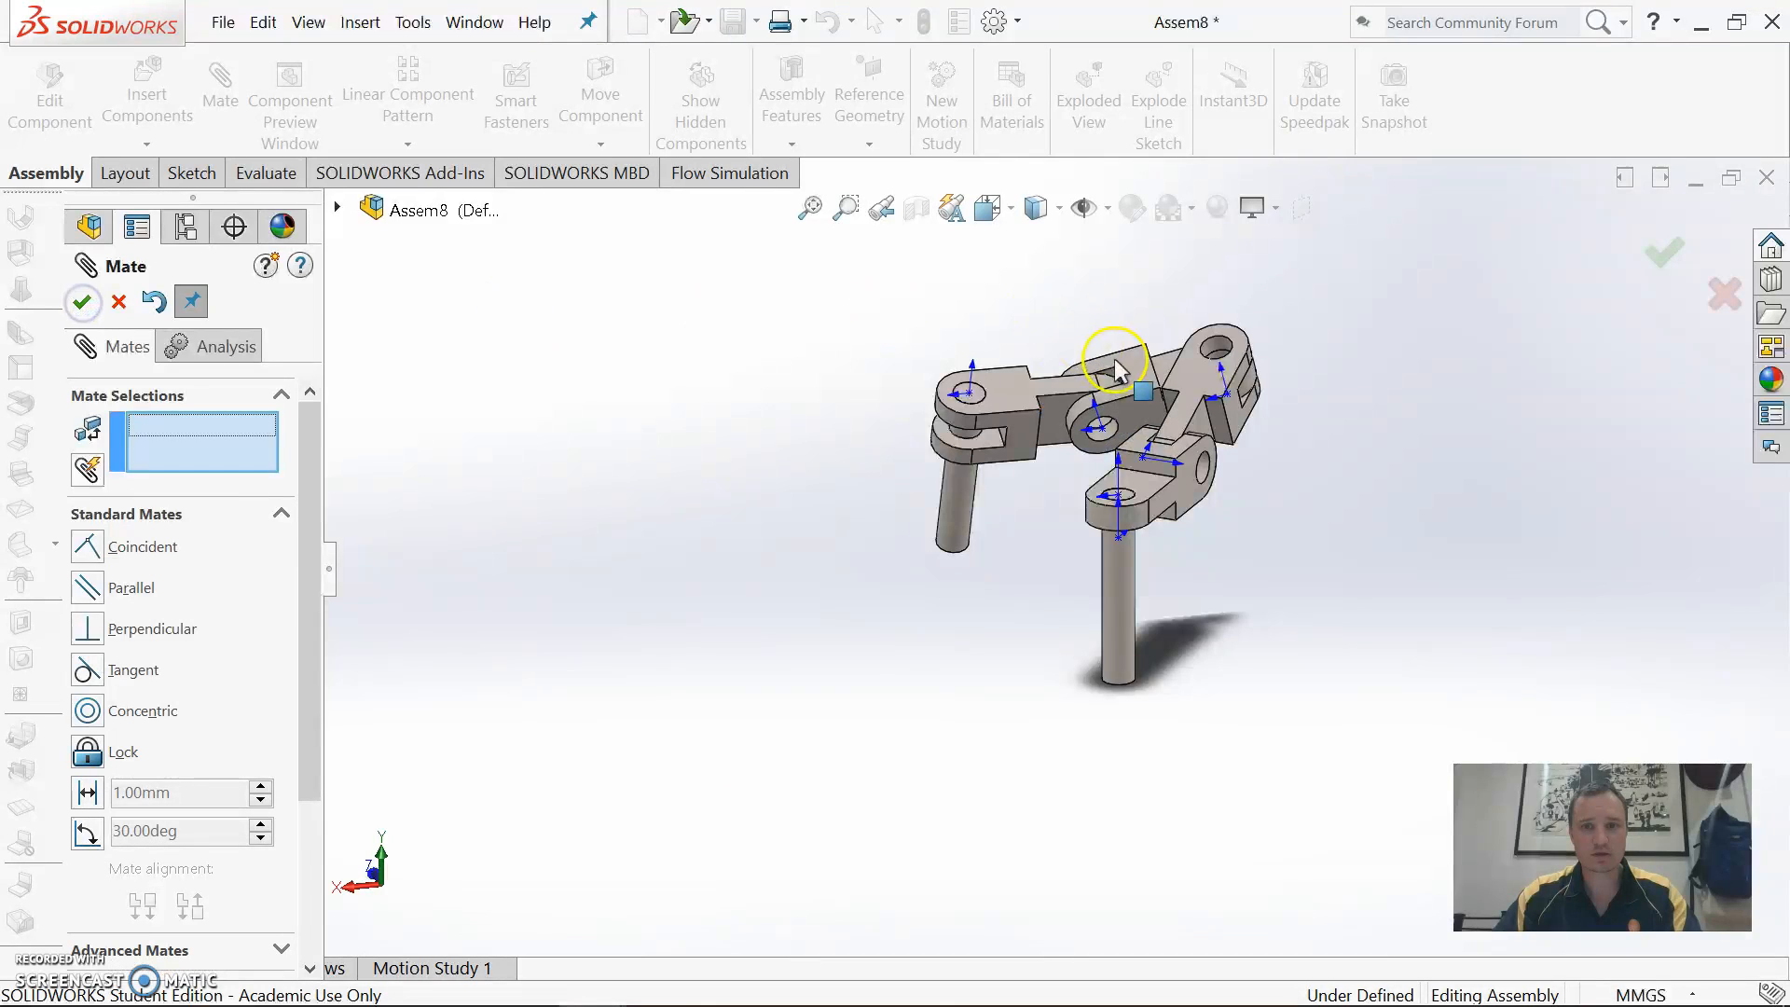
Add a 130° angle mate with flipped dimension between the upper faces of the third and fourth chain links, and close the mate command
{"action": "left_click", "coordinate": [1129, 372]}
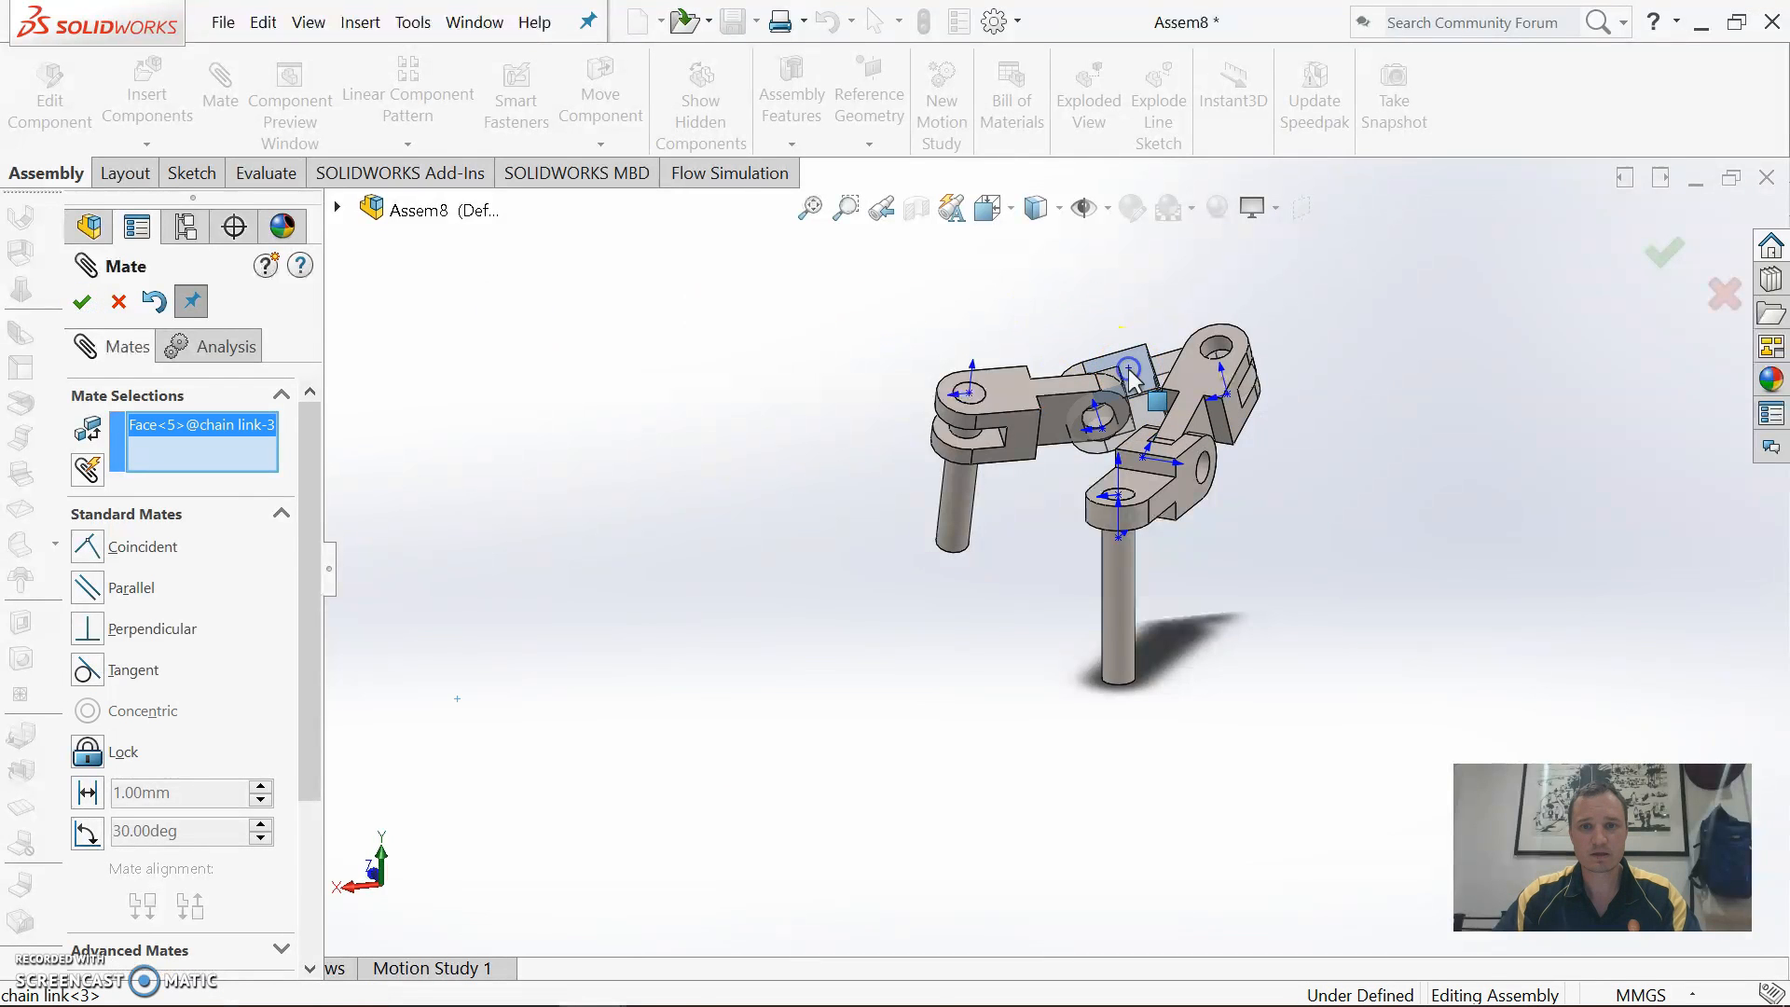
{"action": "left_click", "coordinate": [1005, 390]}
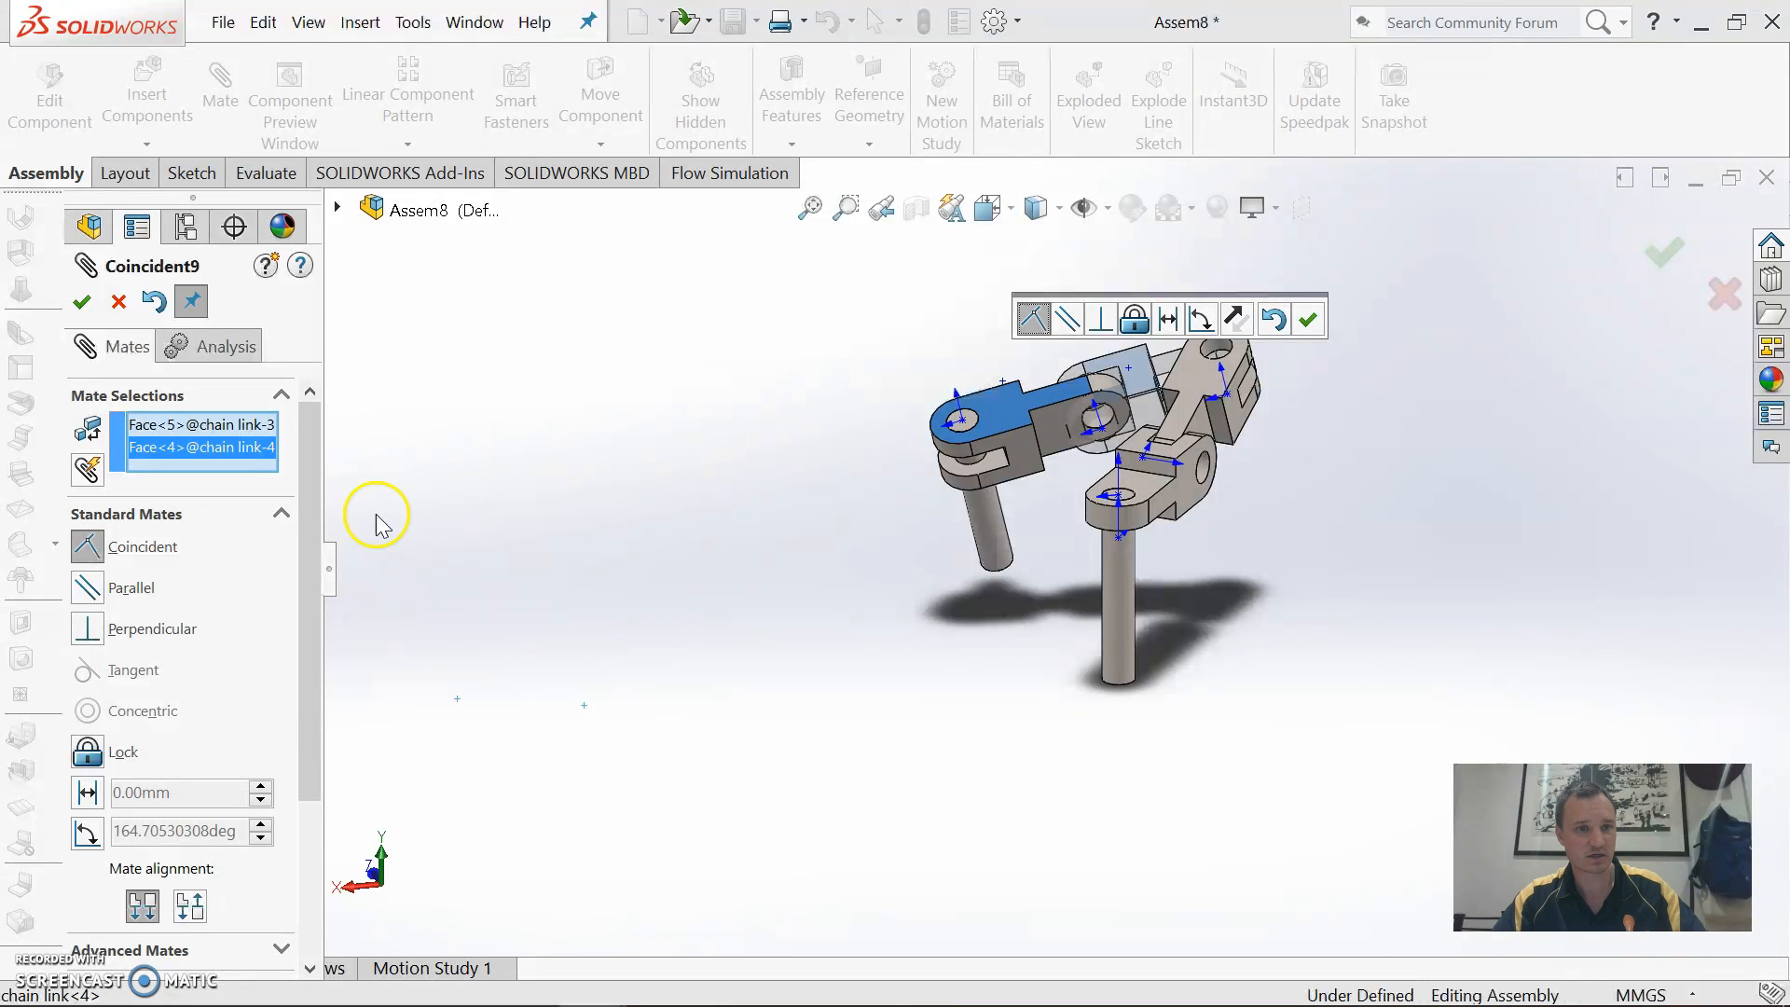
{"action": "left_click", "coordinate": [87, 831]}
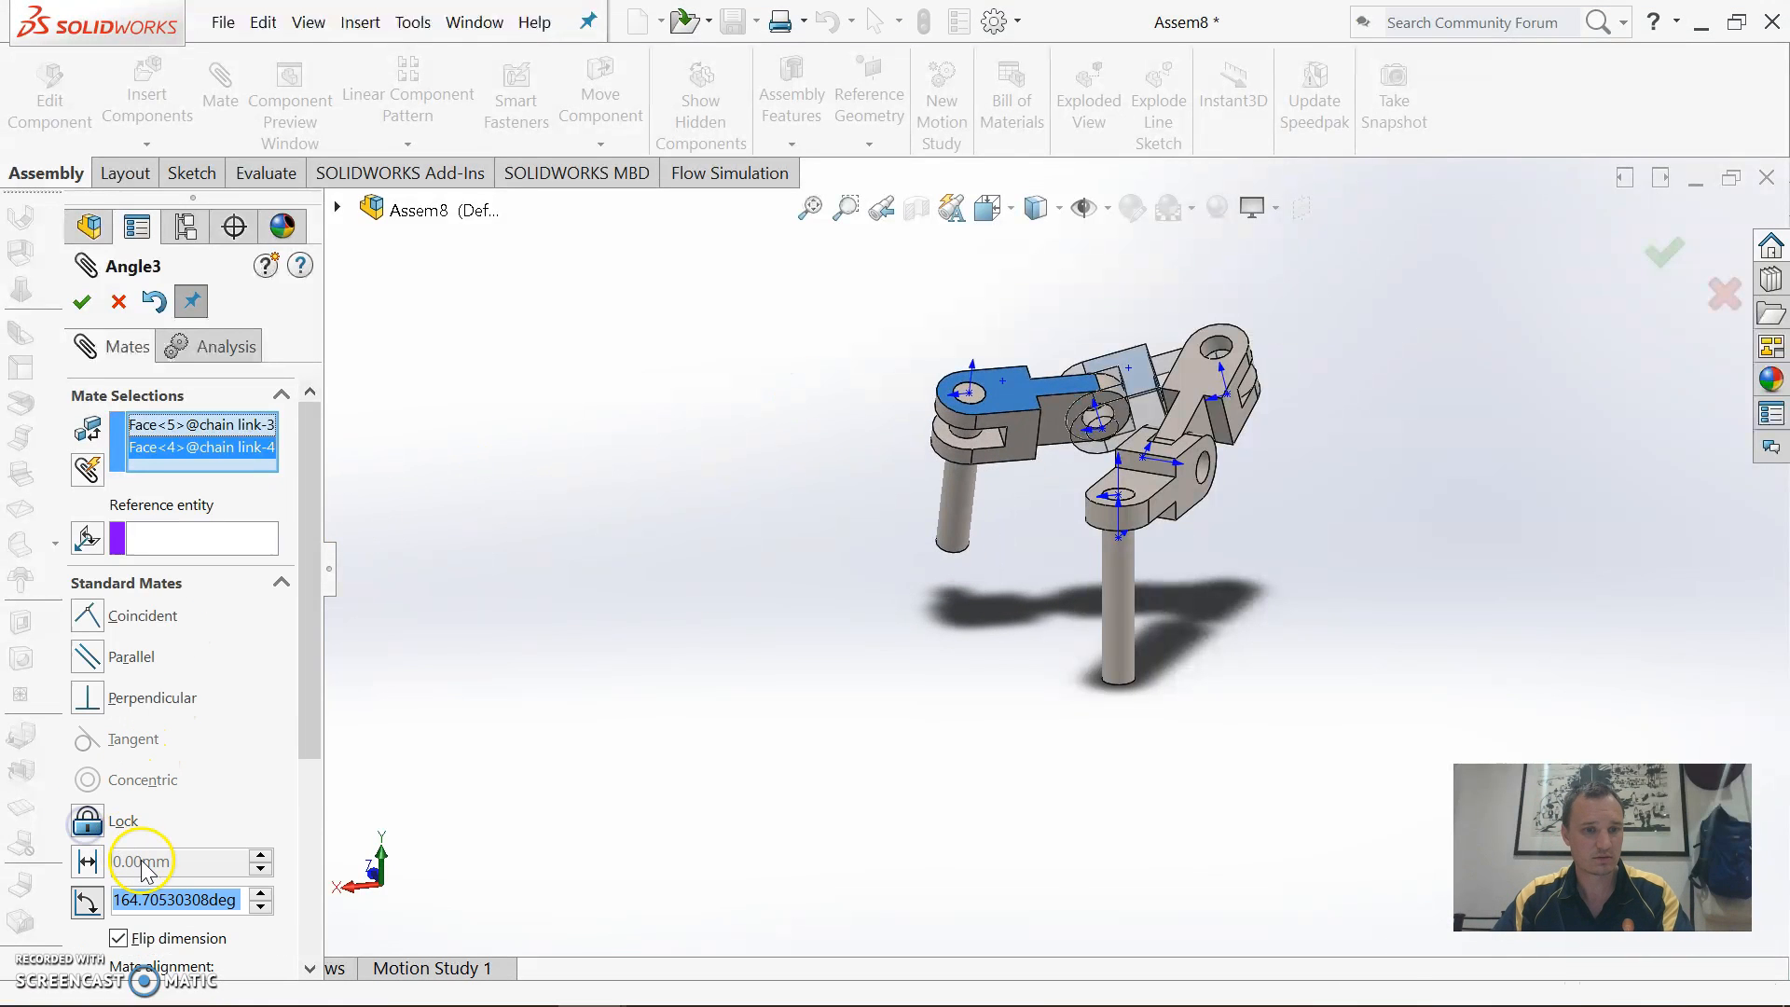
{"action": "type", "text": "13"}
{"action": "key", "text": "Return"}
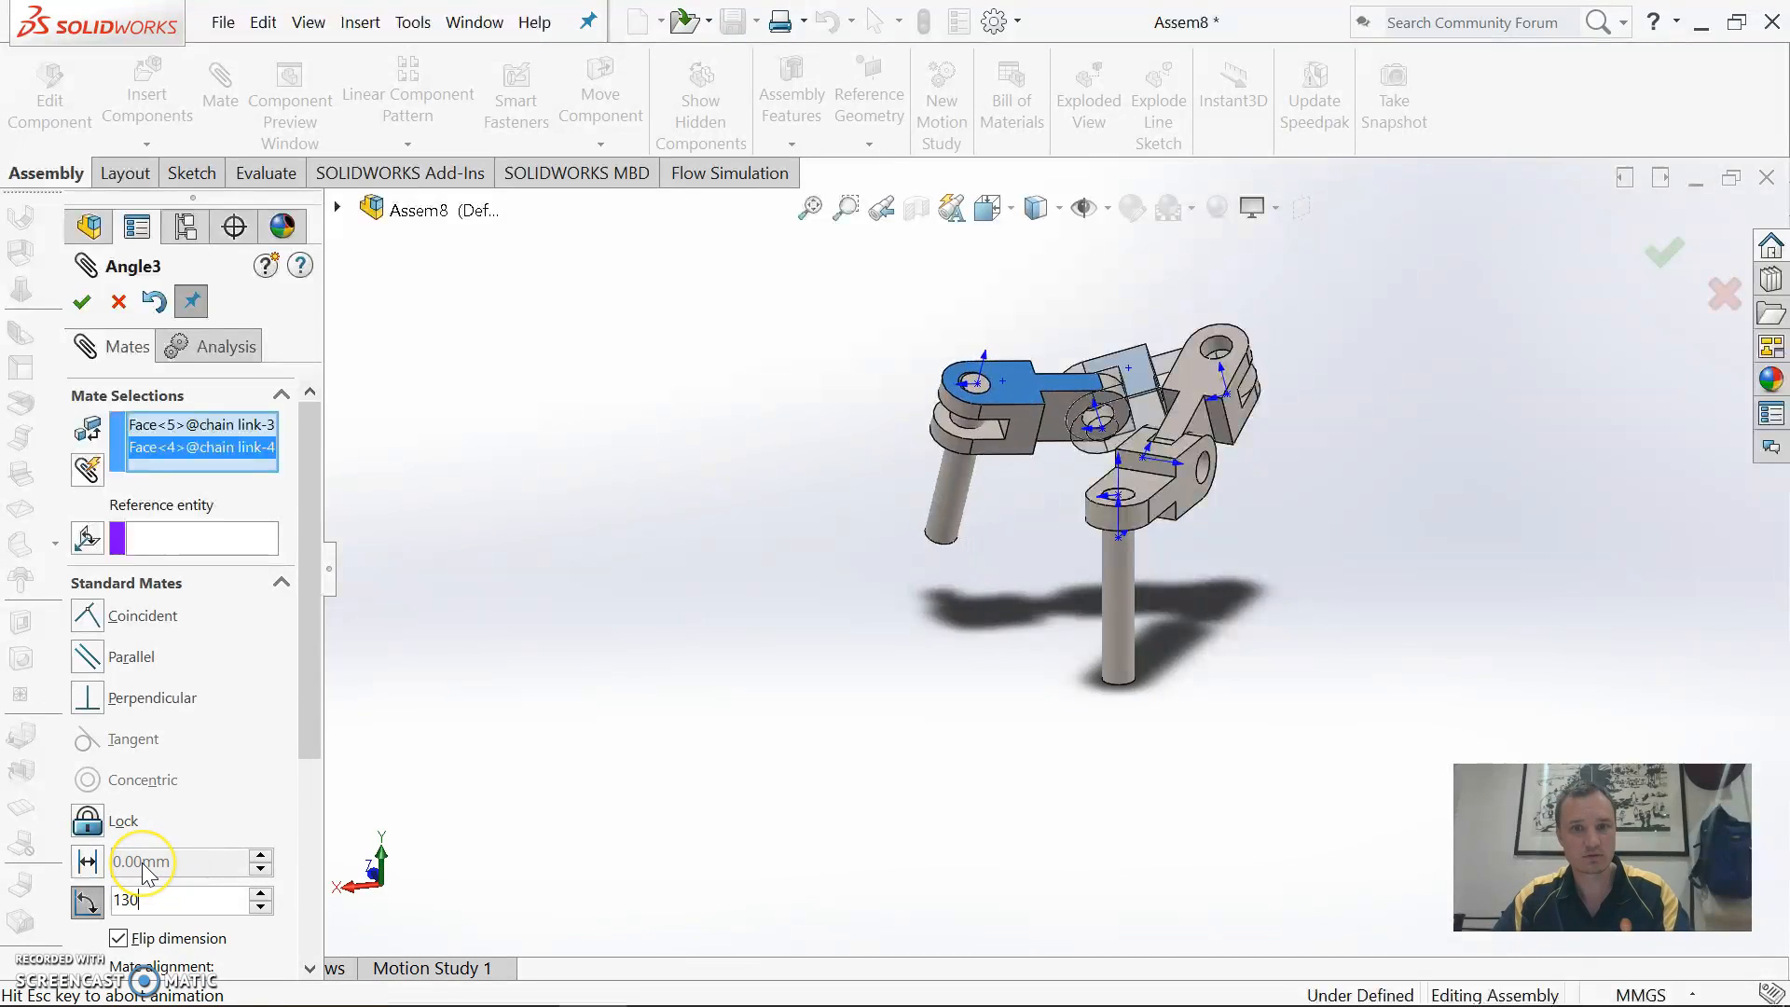
{"action": "left_click", "coordinate": [81, 301]}
{"action": "middle_click_drag", "start_coordinate": [1166, 522], "coordinate": [1232, 484]}
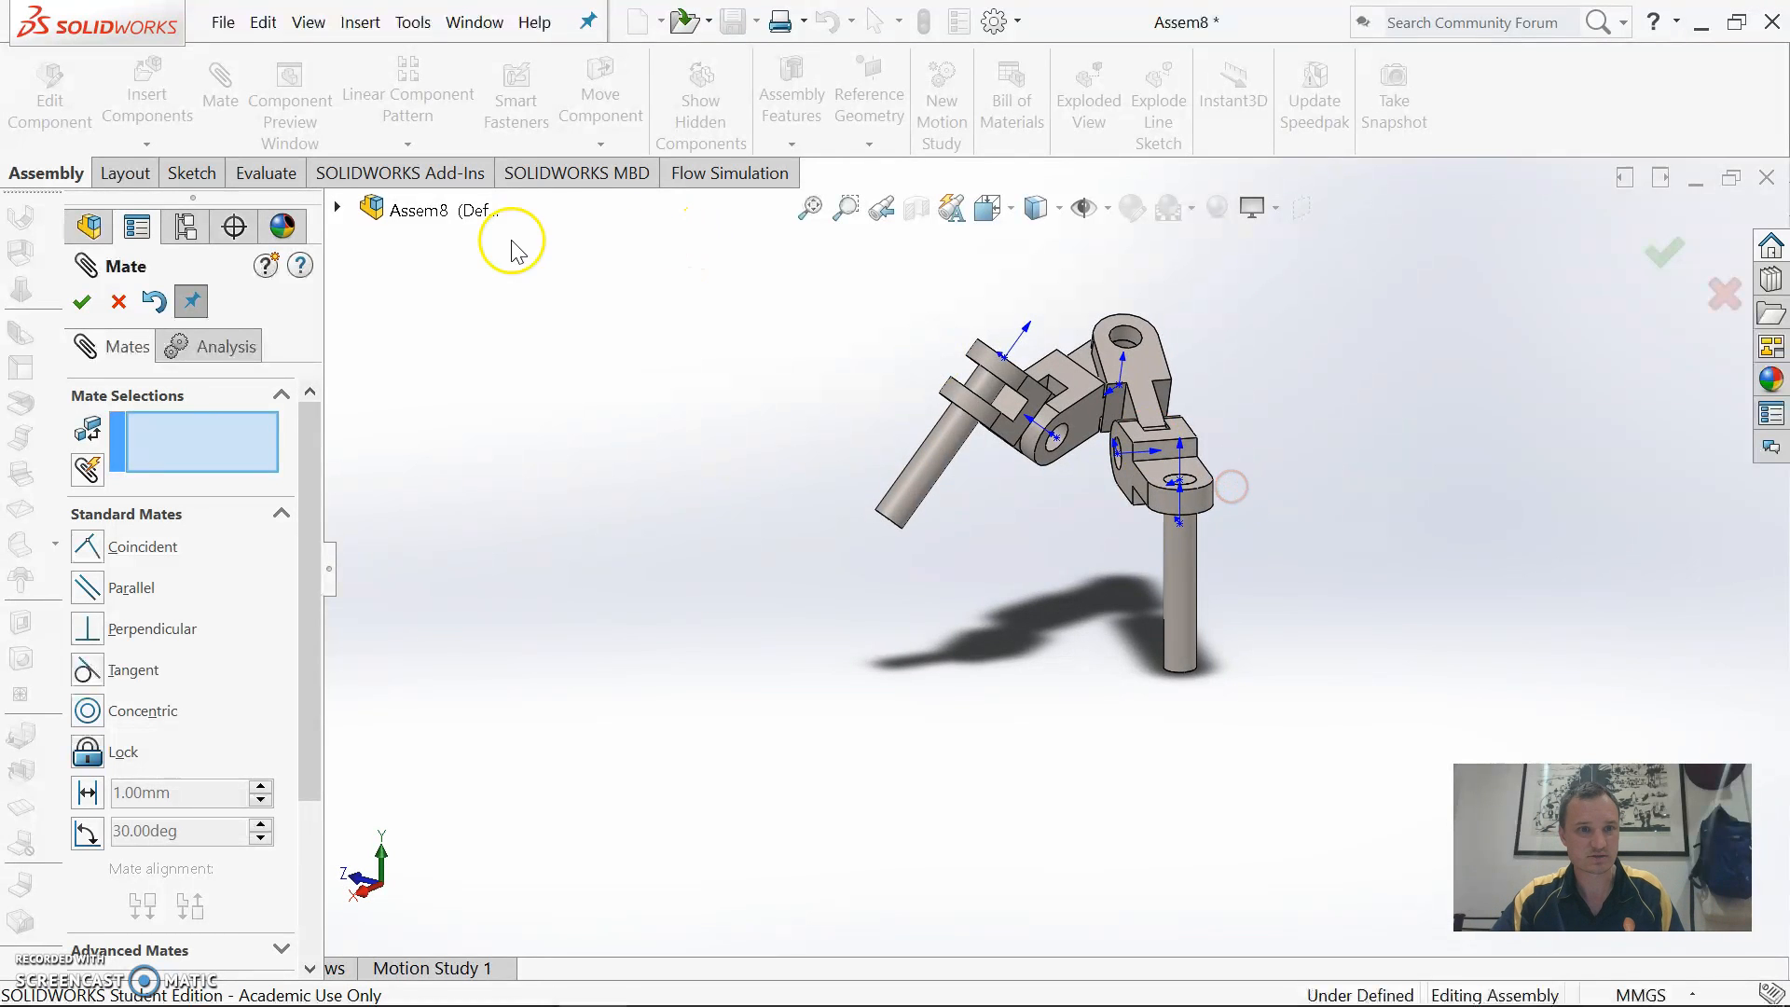
{"action": "left_click", "coordinate": [84, 308]}
Try flipping the dimension of the 125° angle mate between the second and third chain links, and discard the edit
{"action": "left_click", "coordinate": [154, 238]}
{"action": "left_click", "coordinate": [81, 625]}
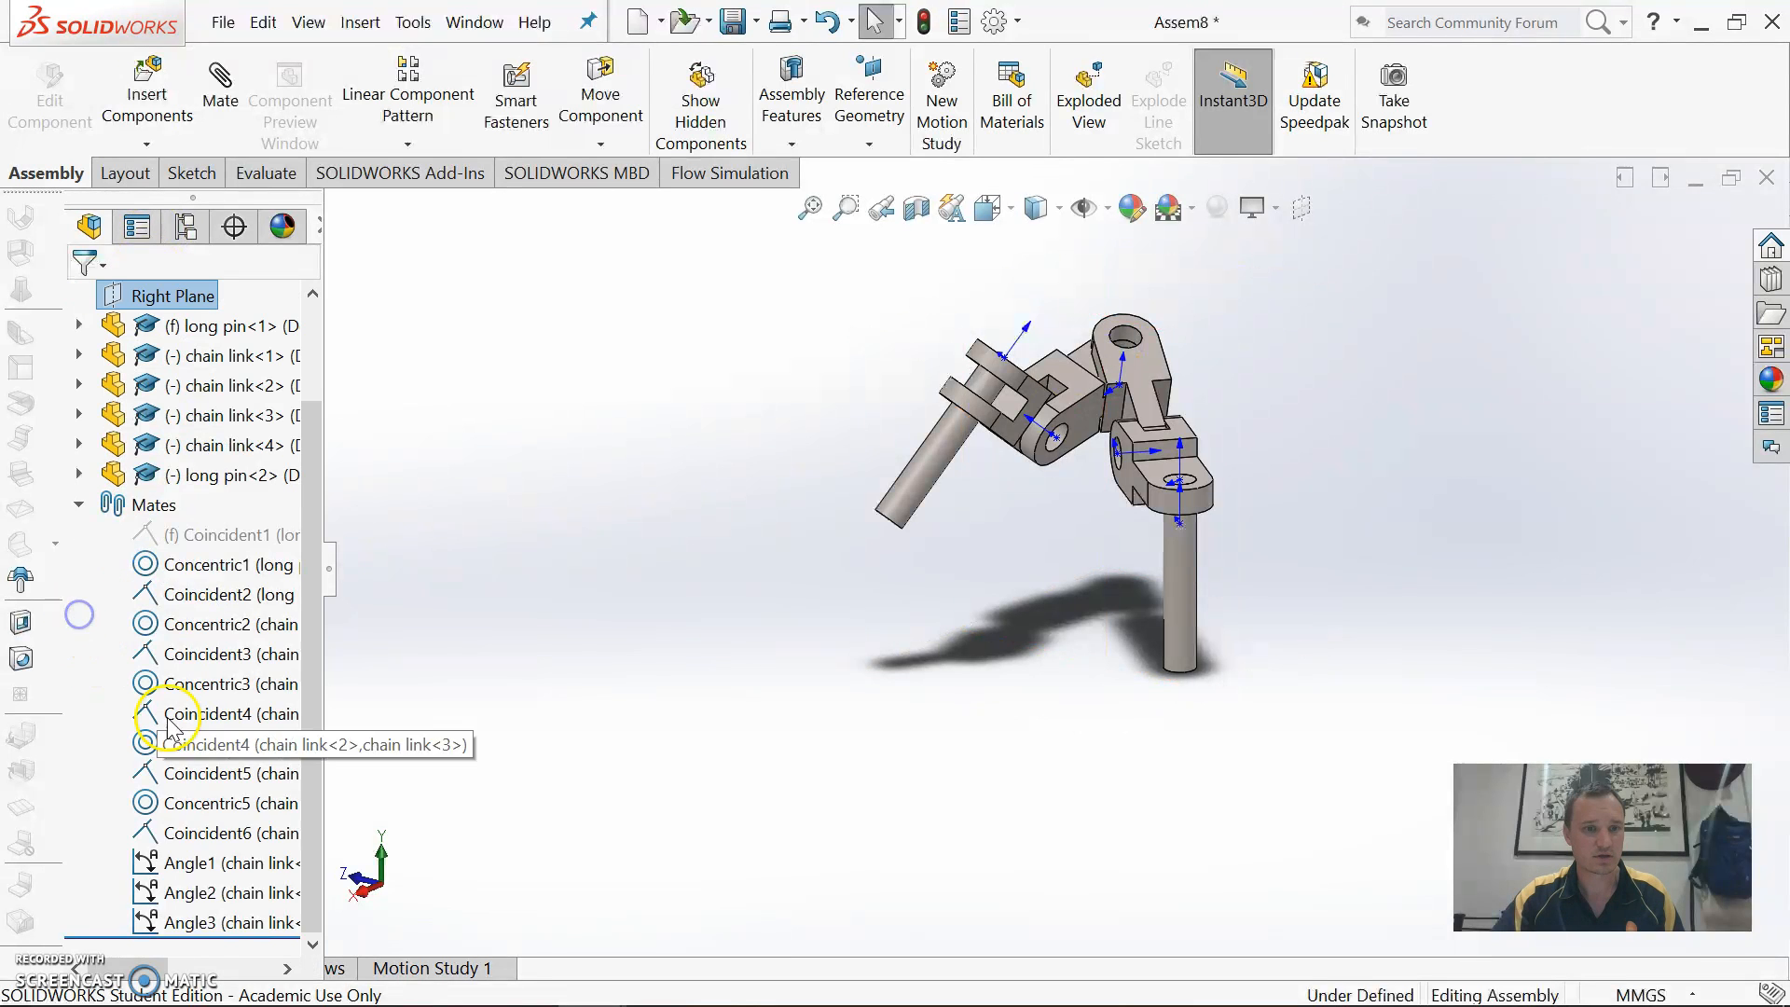
{"action": "left_click", "coordinate": [179, 895]}
{"action": "right_click", "coordinate": [179, 897]}
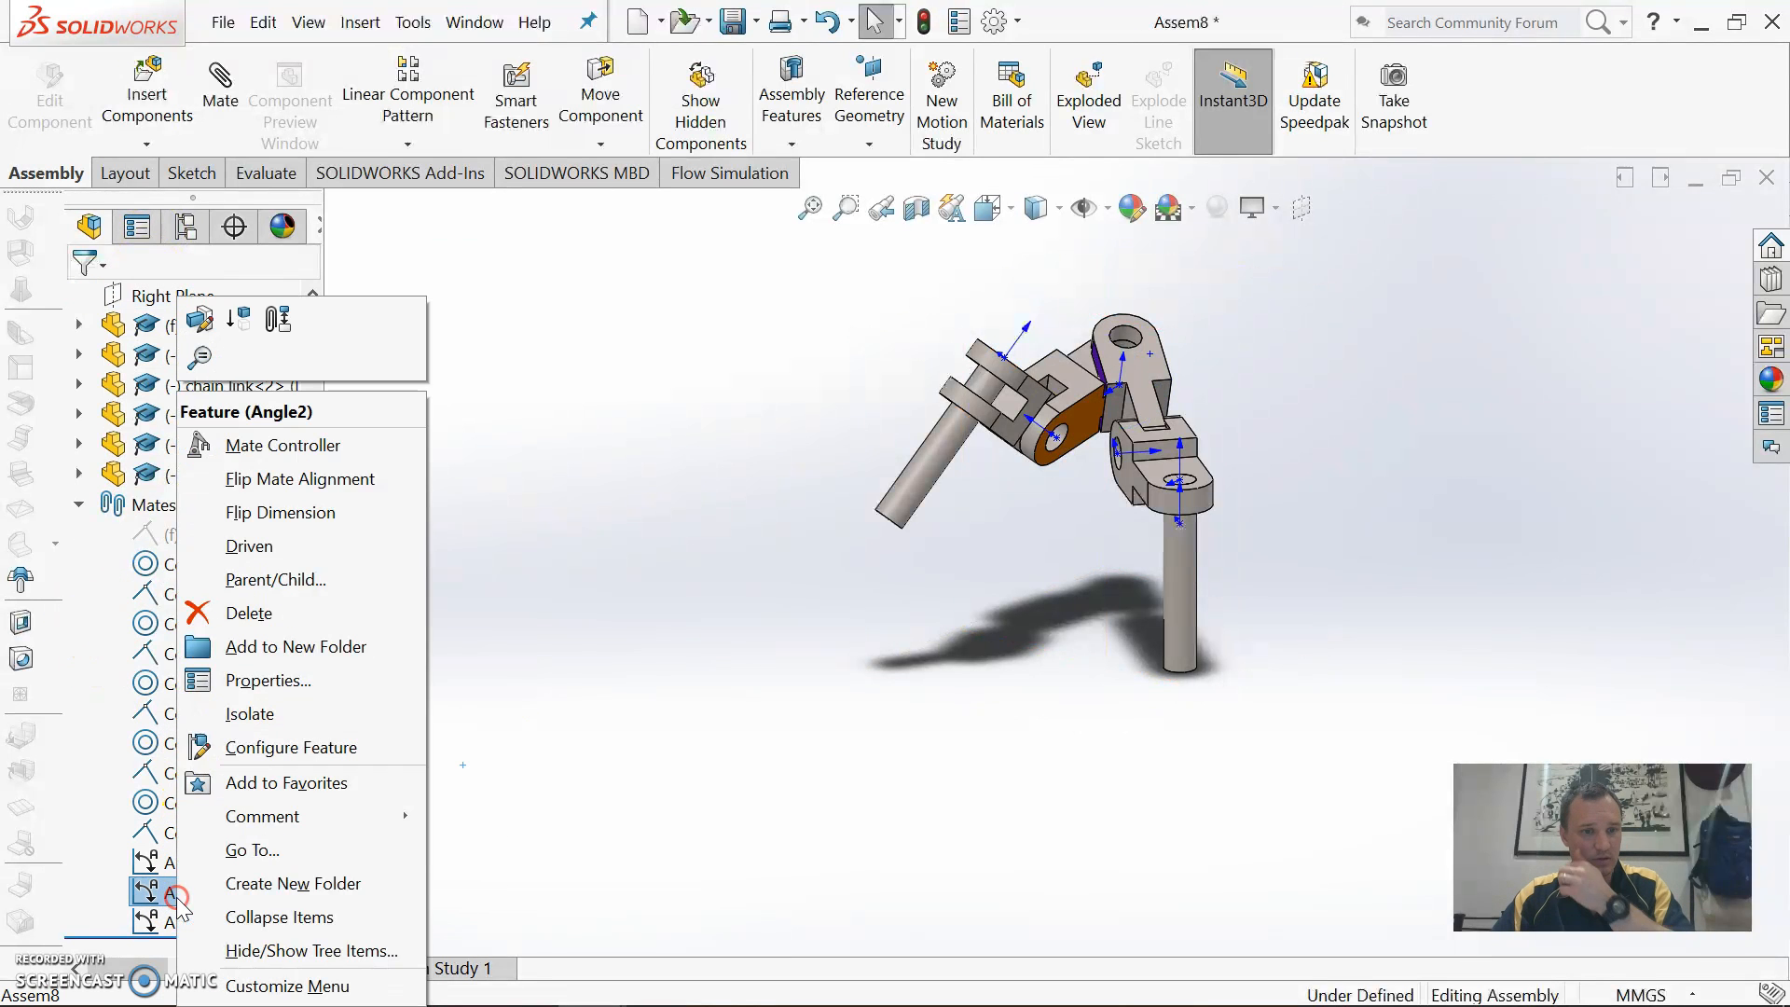
{"action": "left_click", "coordinate": [201, 324]}
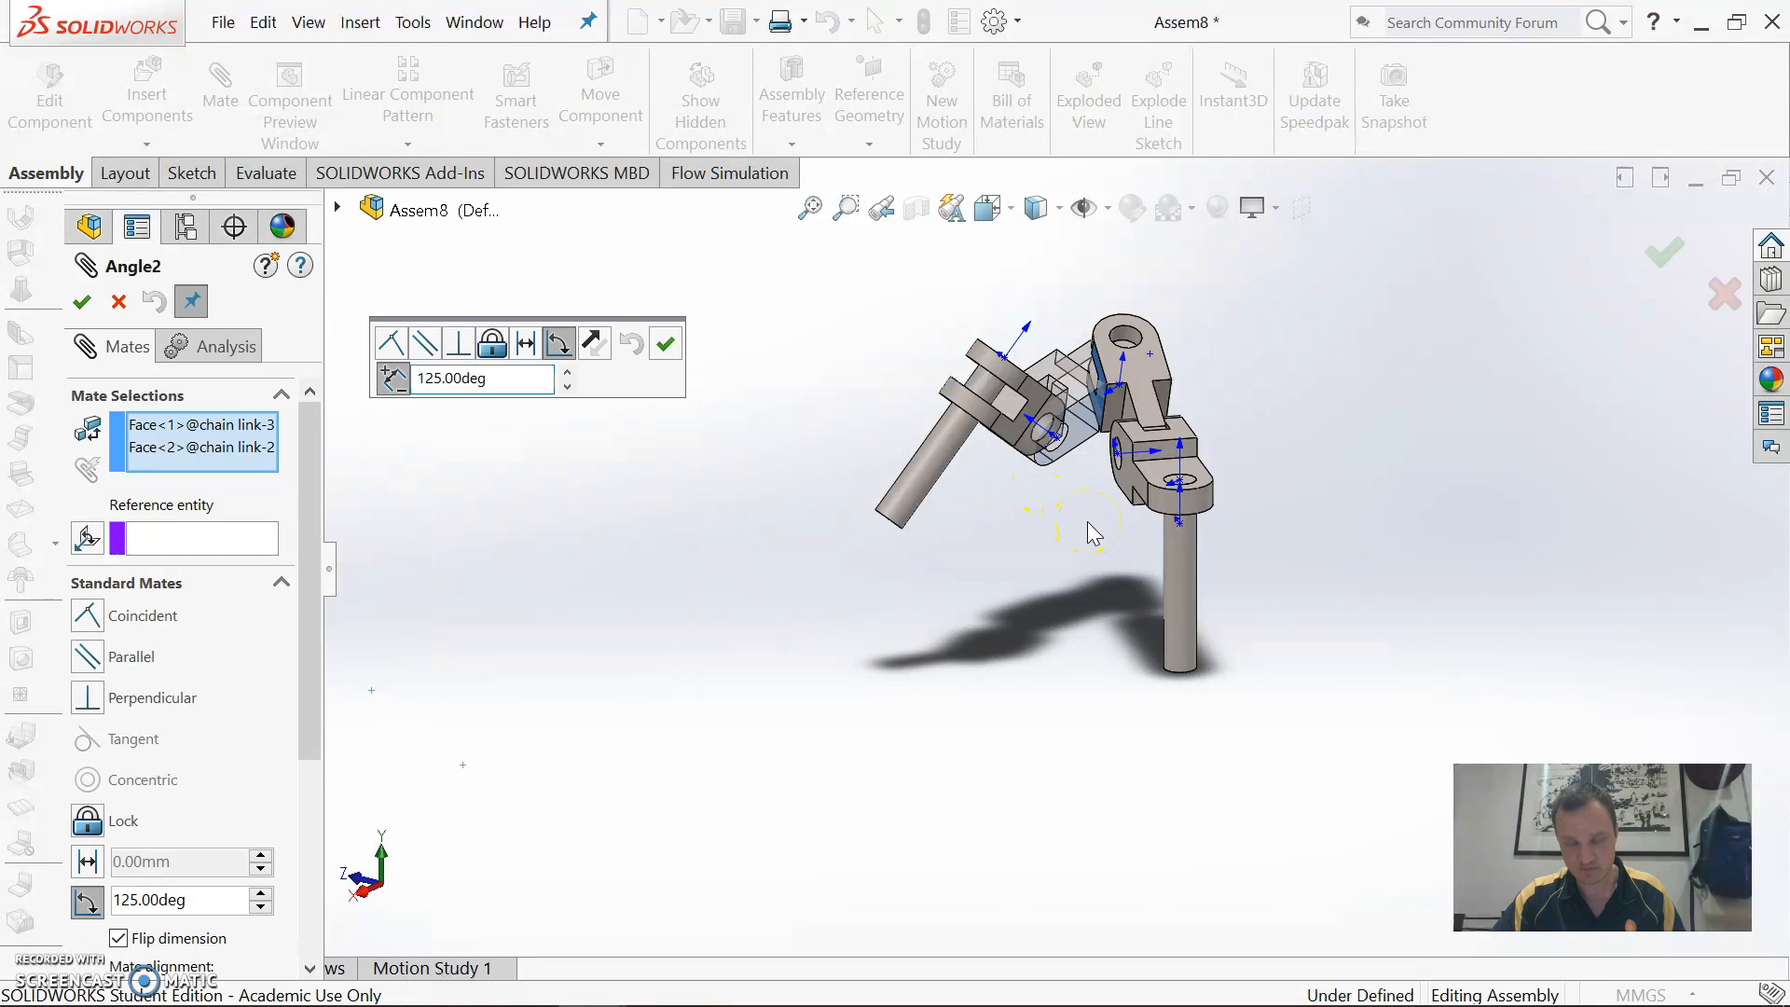
{"action": "left_click", "coordinate": [119, 938]}
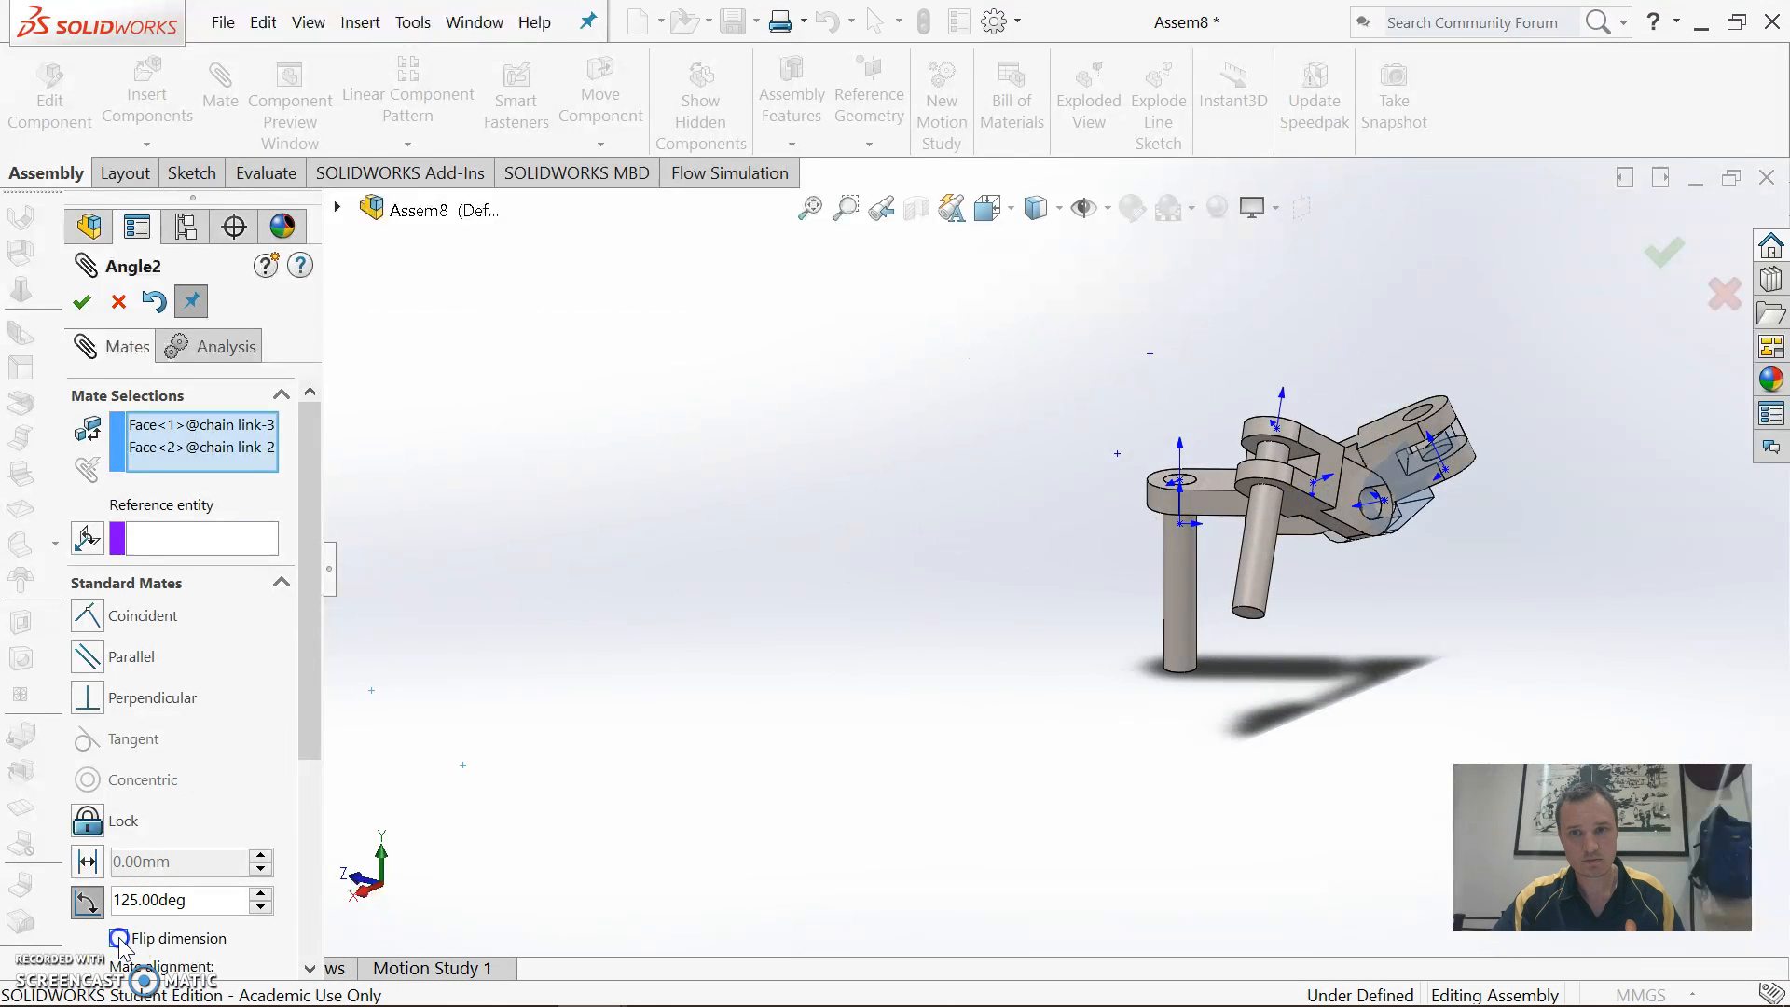
{"action": "left_click", "coordinate": [119, 938]}
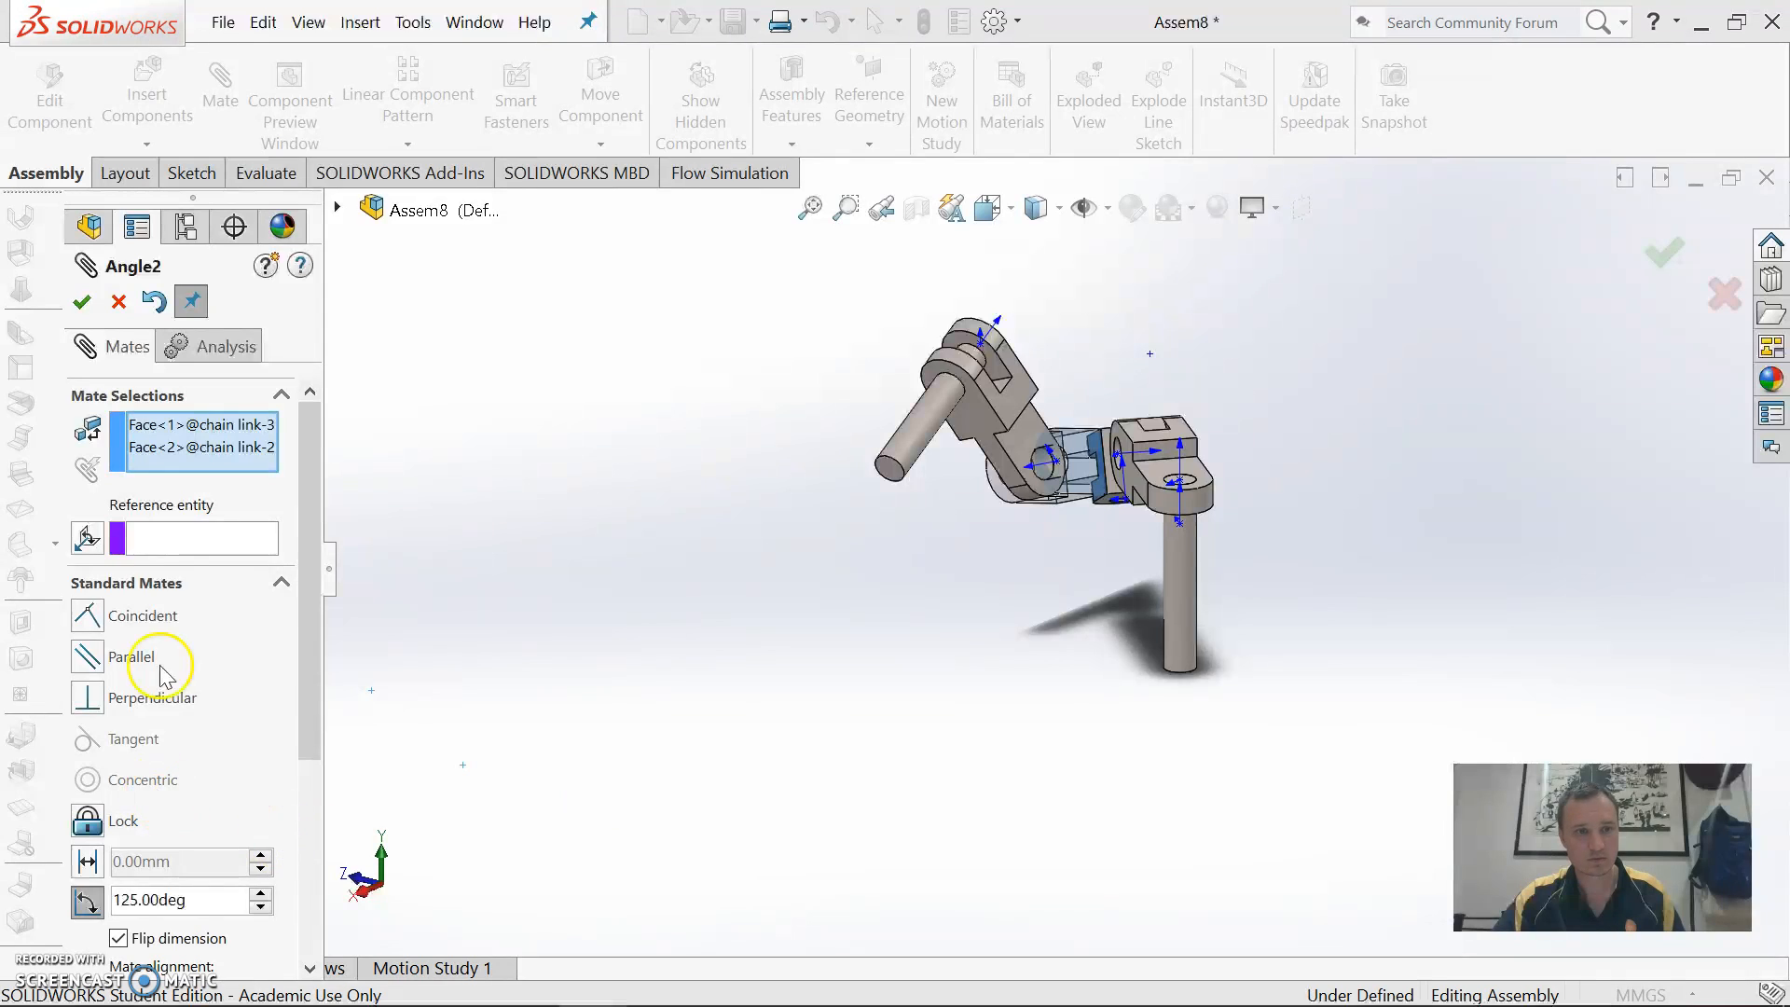
{"action": "left_click", "coordinate": [118, 939]}
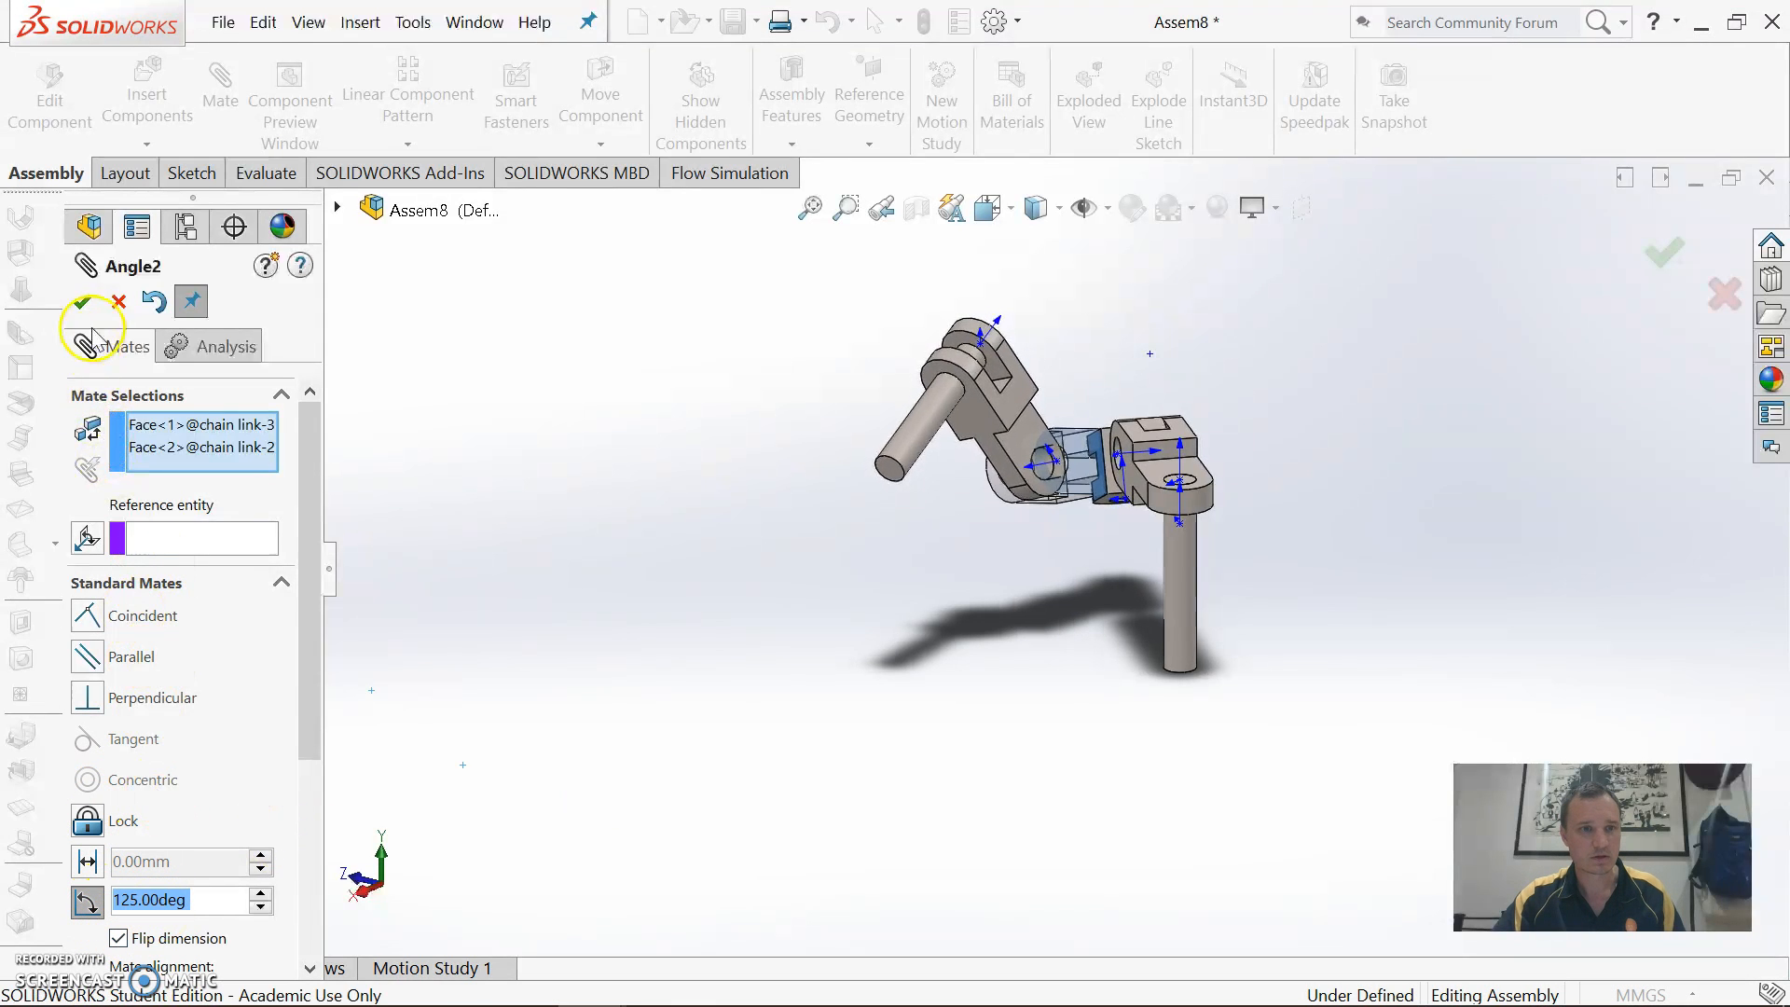
{"action": "left_click", "coordinate": [116, 309]}
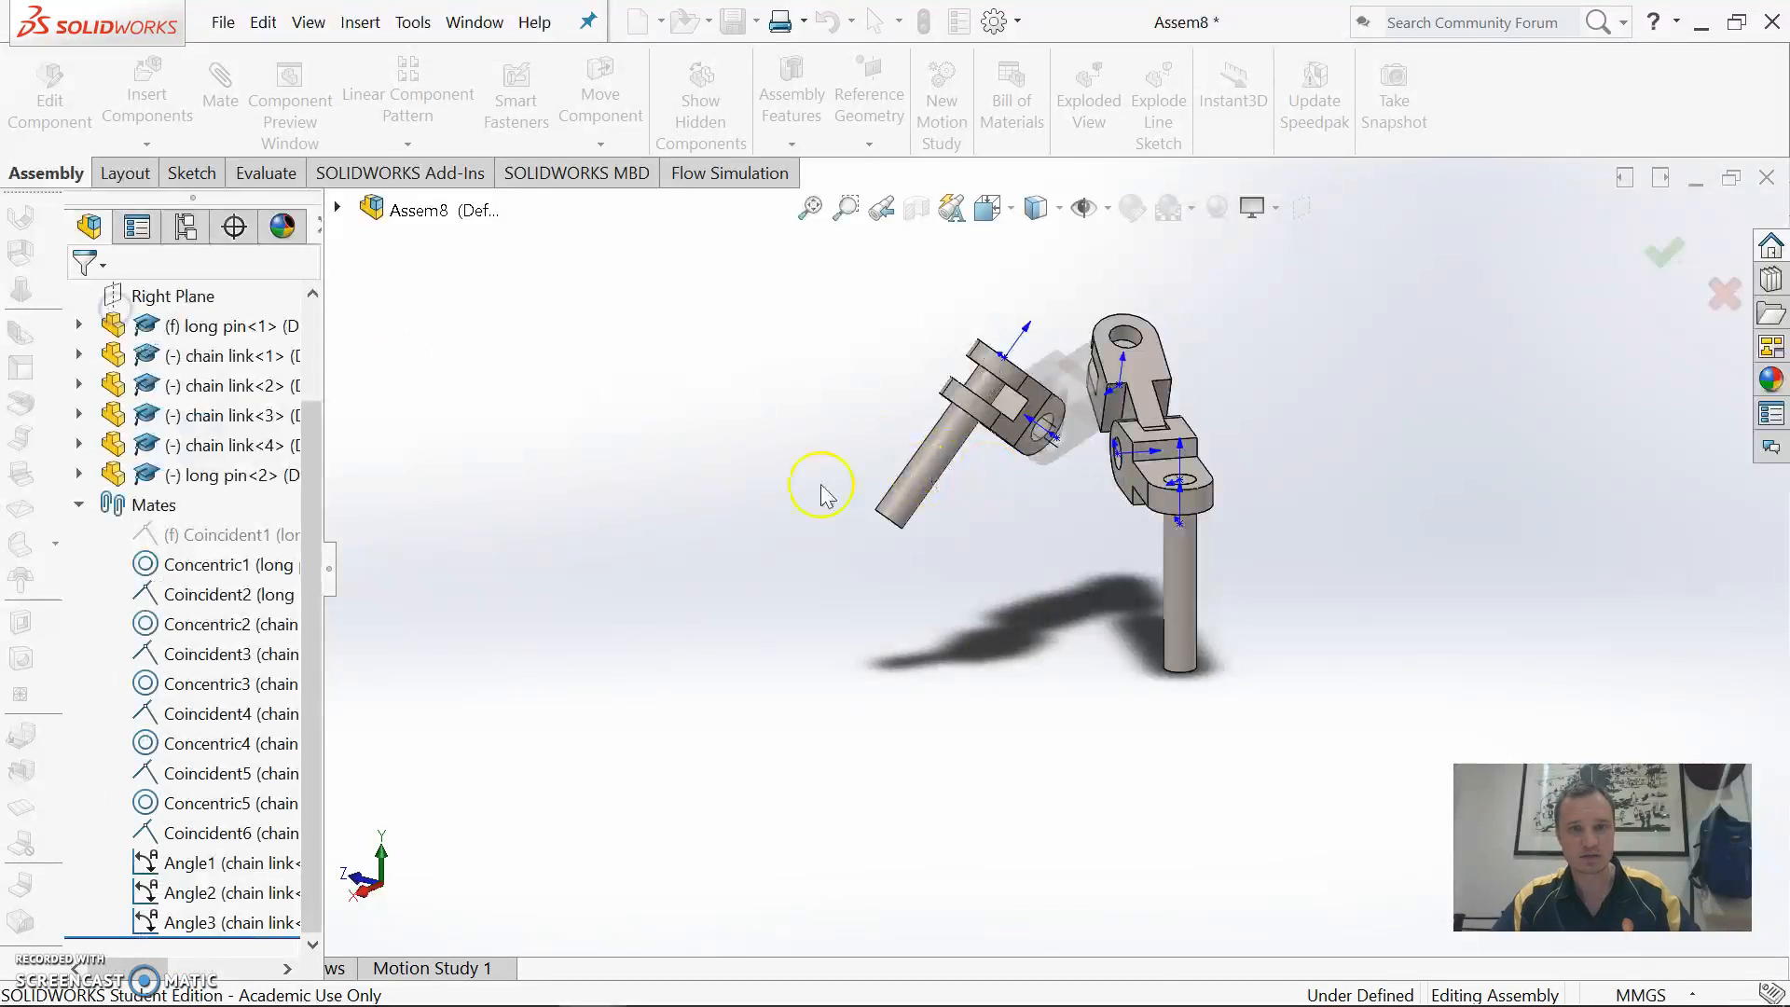
Delete the 125° angle mate between the second and third chain links
{"action": "left_click", "coordinate": [177, 893]}
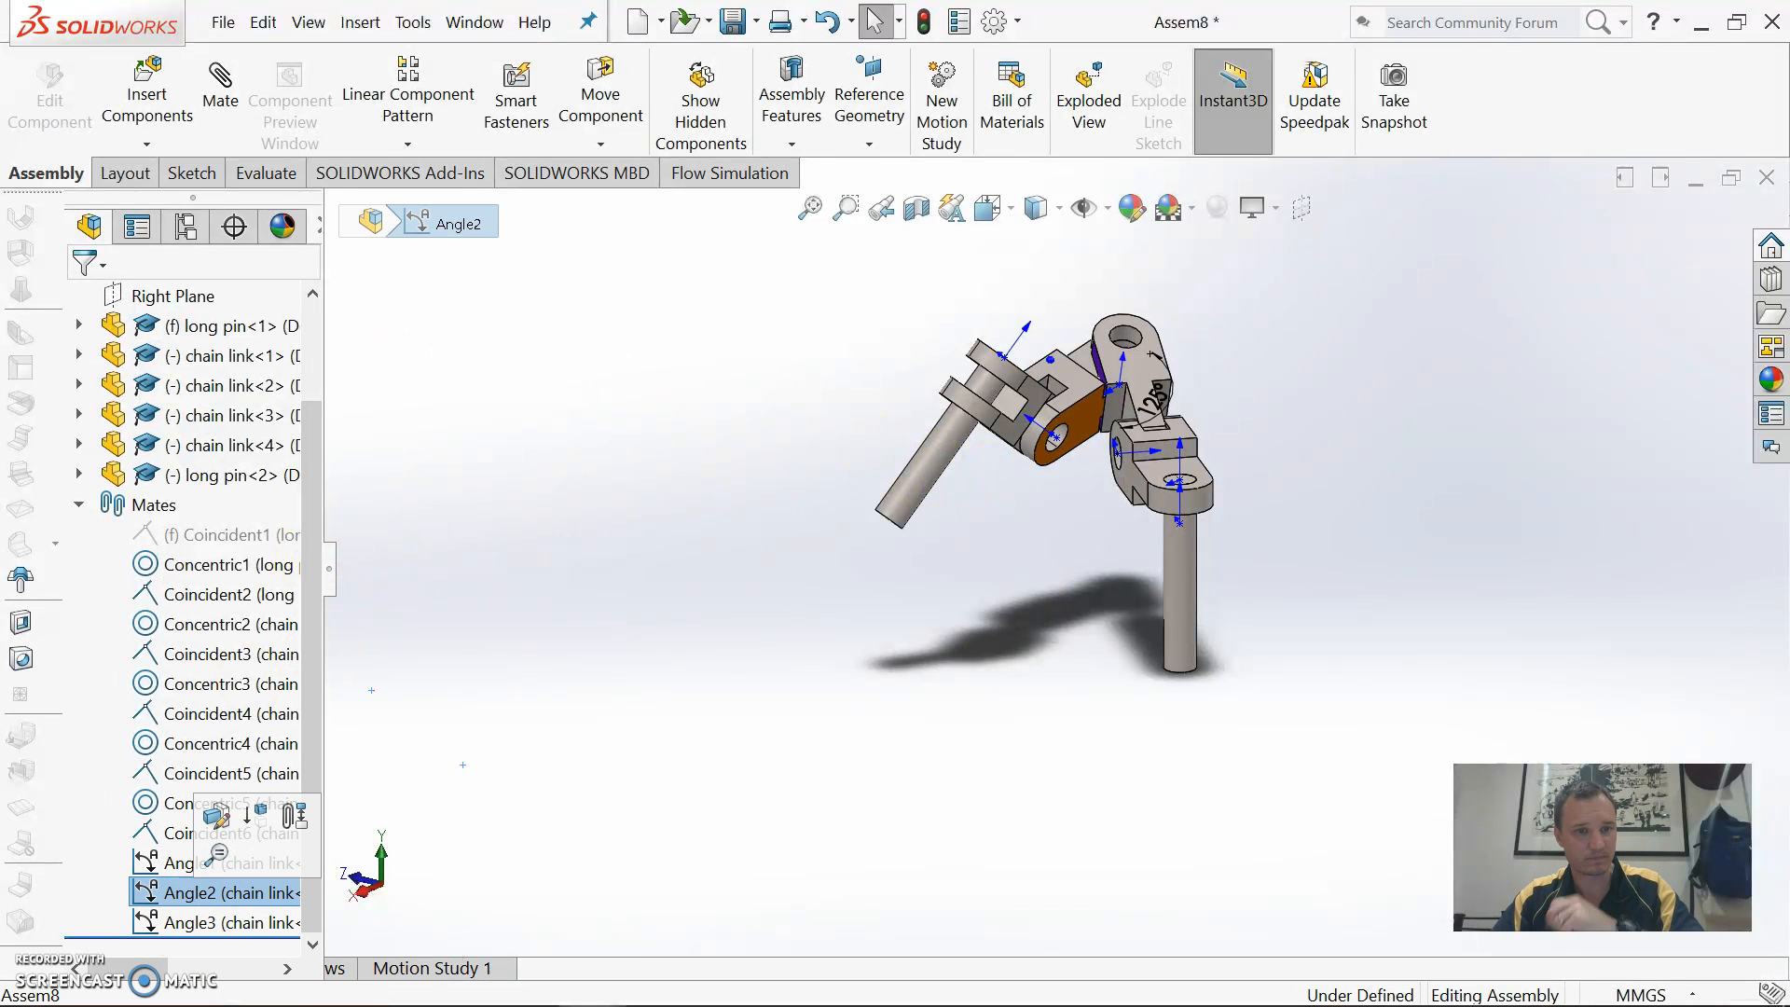
{"action": "right_click", "coordinate": [197, 895]}
{"action": "left_click", "coordinate": [279, 612]}
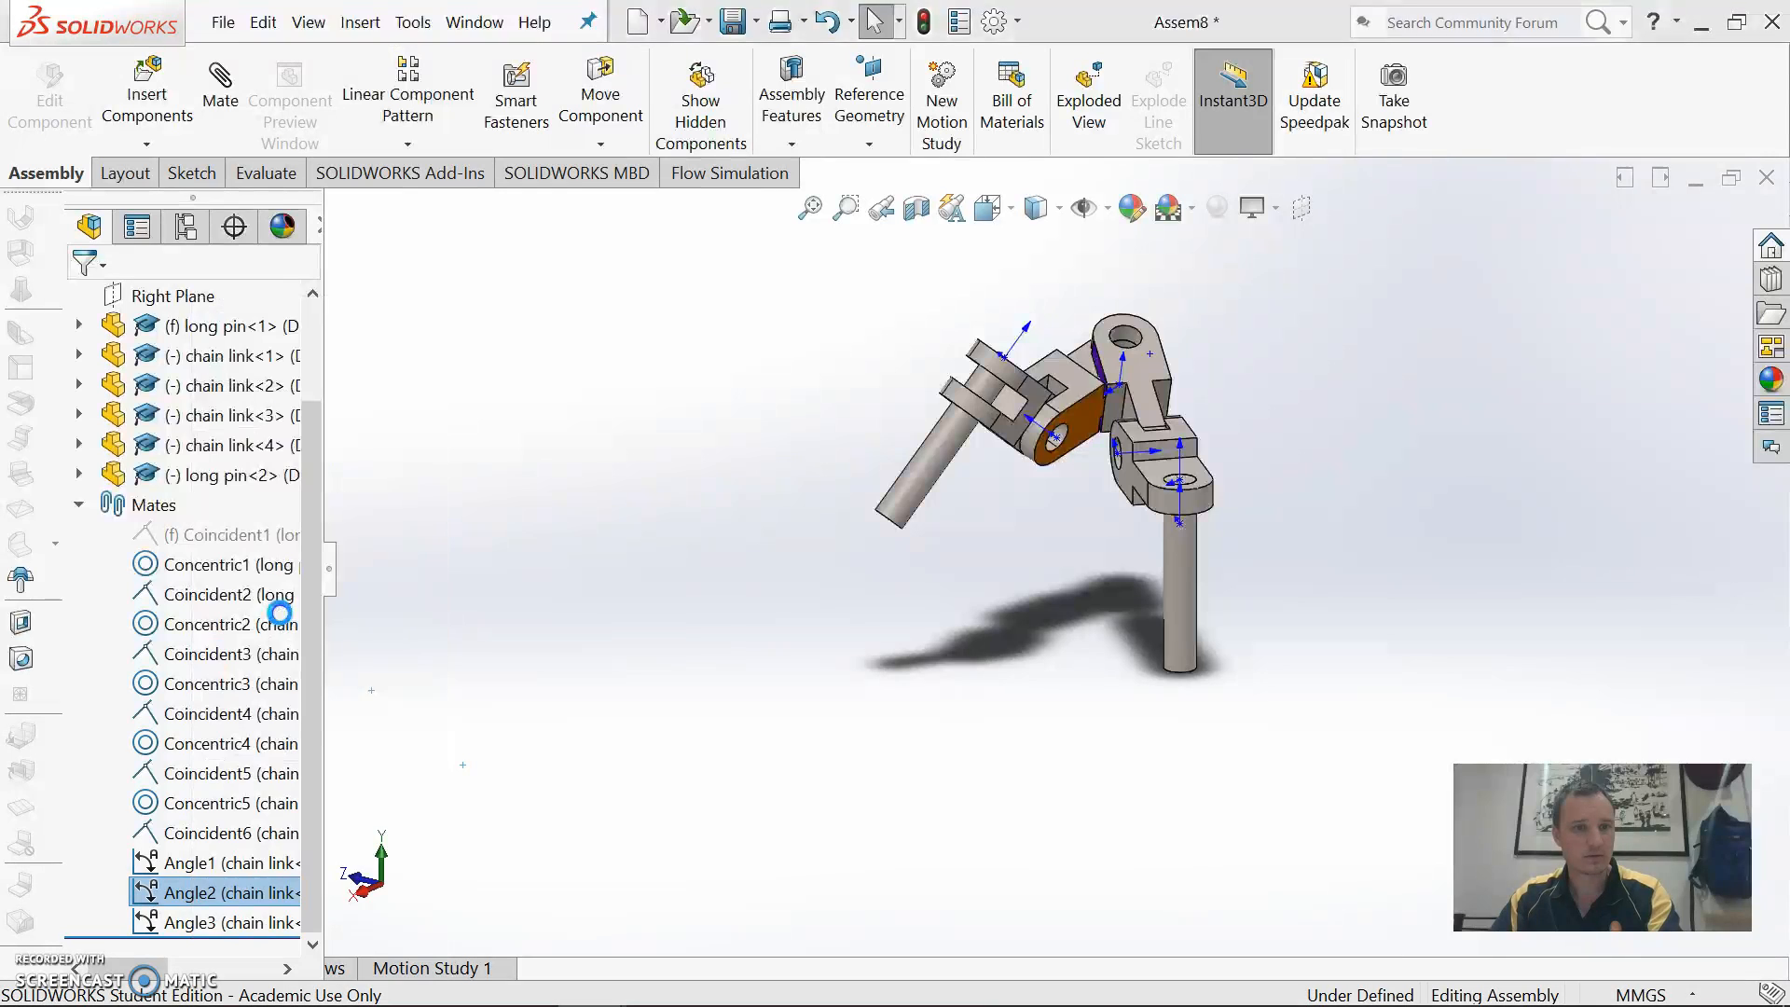
{"action": "left_click", "coordinate": [773, 367]}
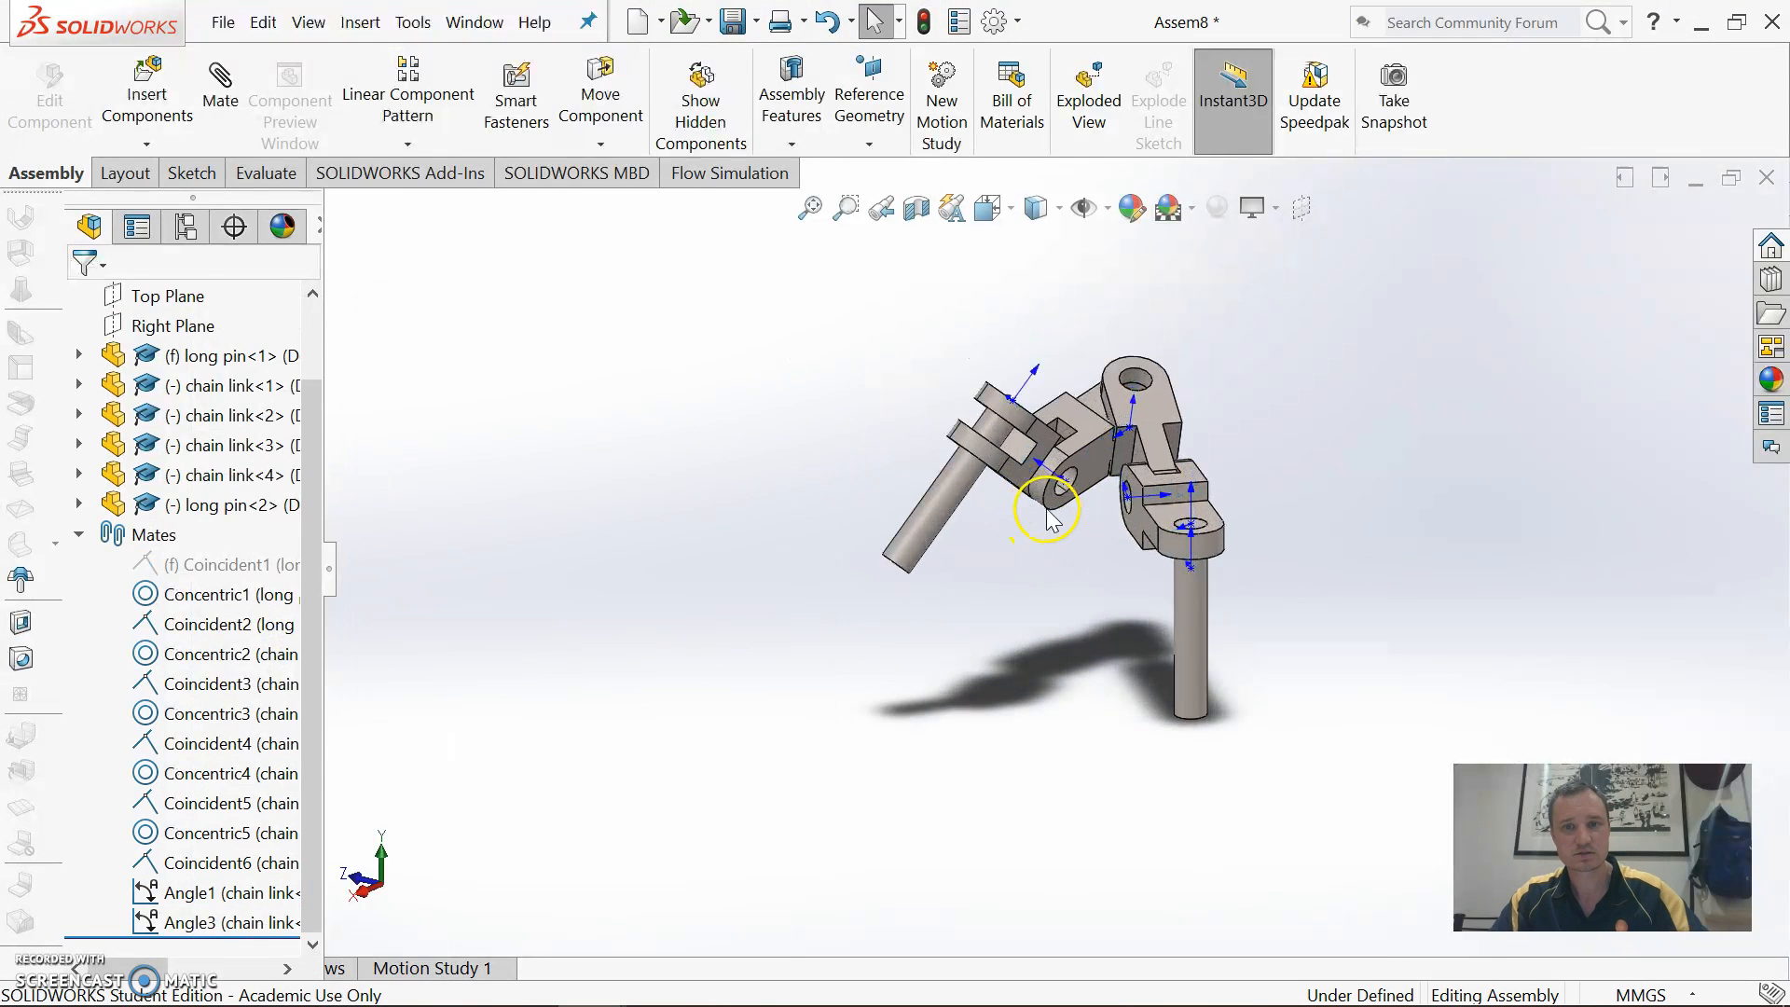
Swing the third chain link and then the second by hand to bring the free end of the chain into a new pose
{"action": "left_click_drag", "start_coordinate": [1083, 448], "coordinate": [955, 371]}
{"action": "scroll", "coordinate": [1294, 534], "scroll_direction": "down", "scroll_amount": 1}
{"action": "middle_click_drag", "start_coordinate": [1294, 535], "coordinate": [1125, 655]}
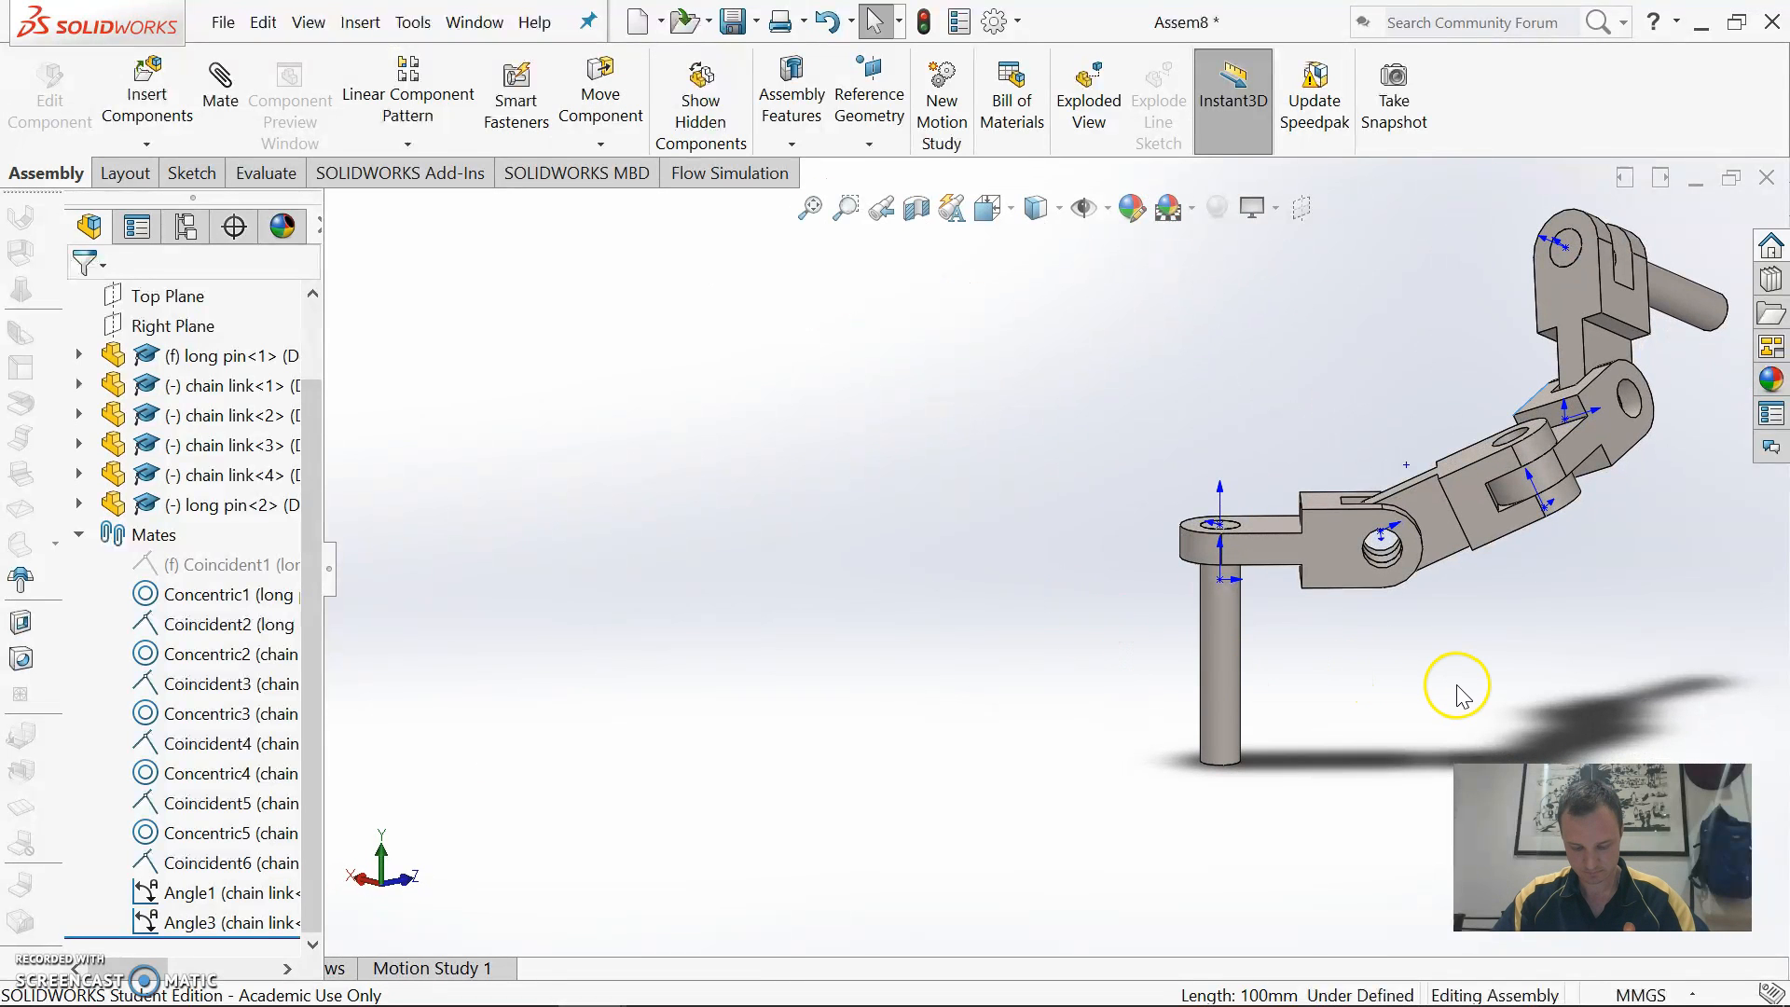
{"action": "scroll", "coordinate": [1674, 569], "scroll_direction": "up", "scroll_amount": 1}
{"action": "scroll", "coordinate": [1646, 562], "scroll_direction": "down", "scroll_amount": 2}
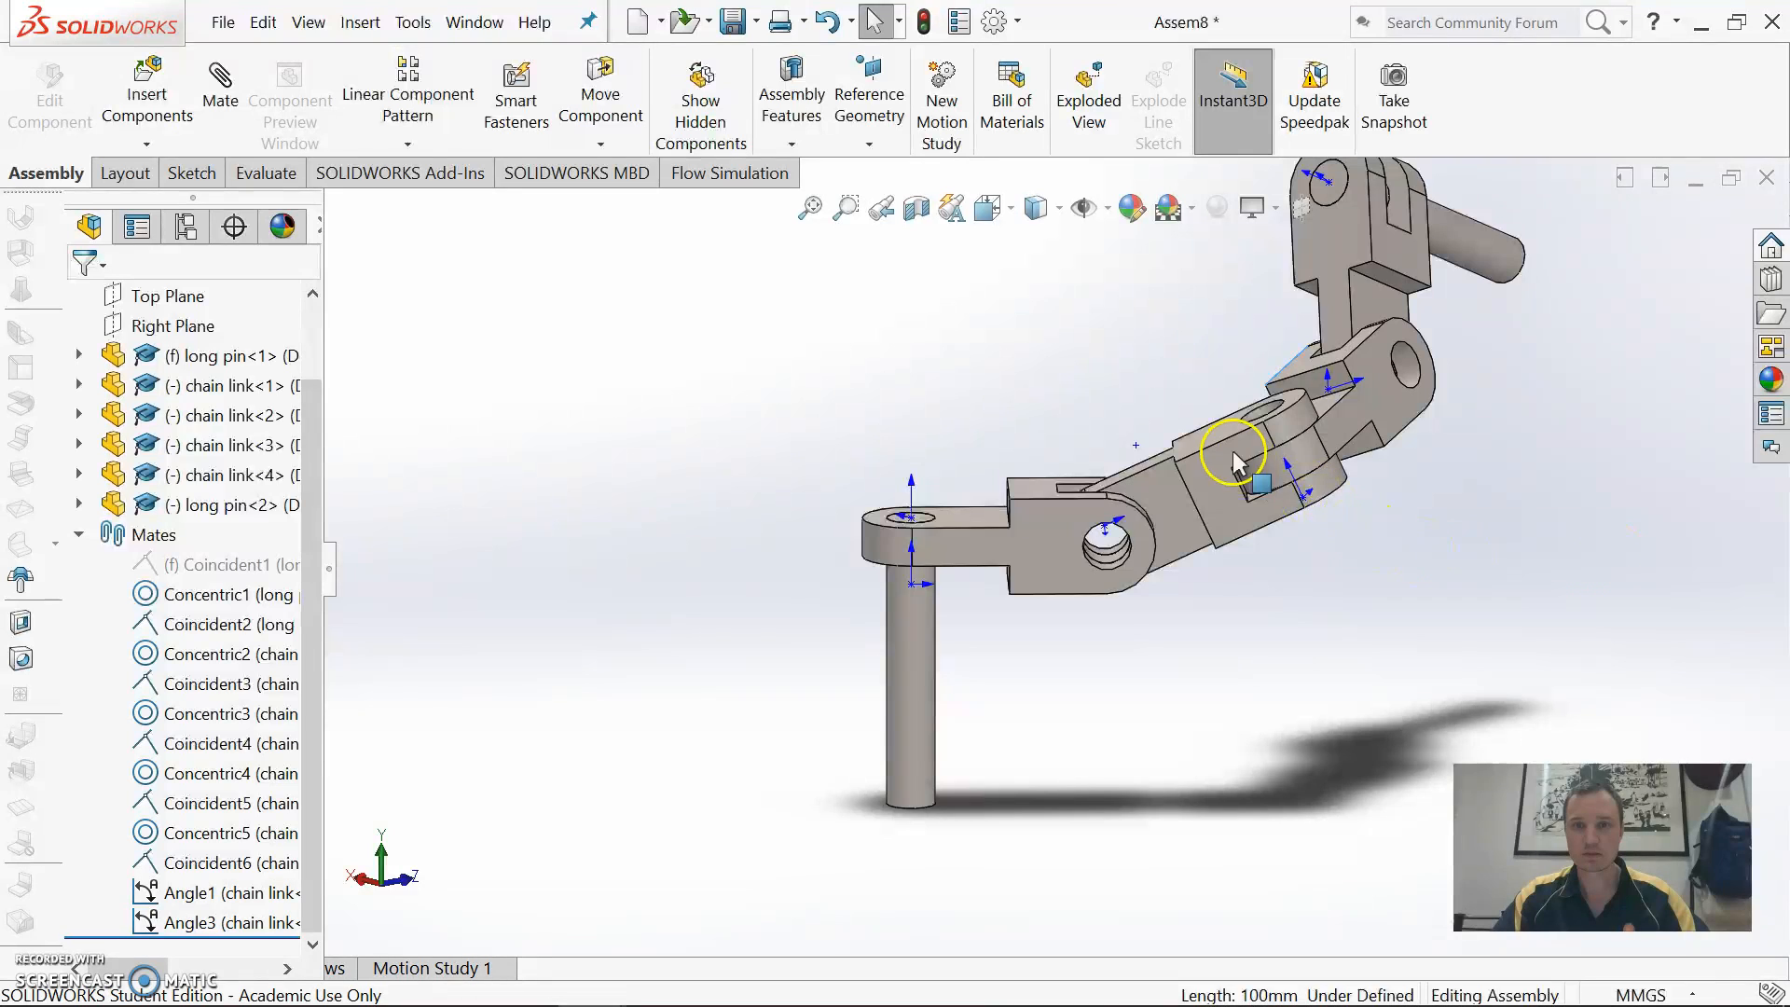
{"action": "left_click_drag", "start_coordinate": [1234, 460], "coordinate": [1426, 612]}
{"action": "key", "text": "Escape"}
Turn off the flipped dimension of the 25° angle mate between the first and second chain links
{"action": "mouse_move", "coordinate": [1087, 619]}
{"action": "middle_mouse_down"}
{"action": "mouse_move", "coordinate": [1242, 591]}
{"action": "mouse_move", "coordinate": [1378, 444]}
{"action": "mouse_move", "coordinate": [1298, 591]}
{"action": "mouse_move", "coordinate": [1414, 439]}
{"action": "mouse_move", "coordinate": [1312, 470]}
{"action": "middle_mouse_up"}
{"action": "key", "text": "space"}
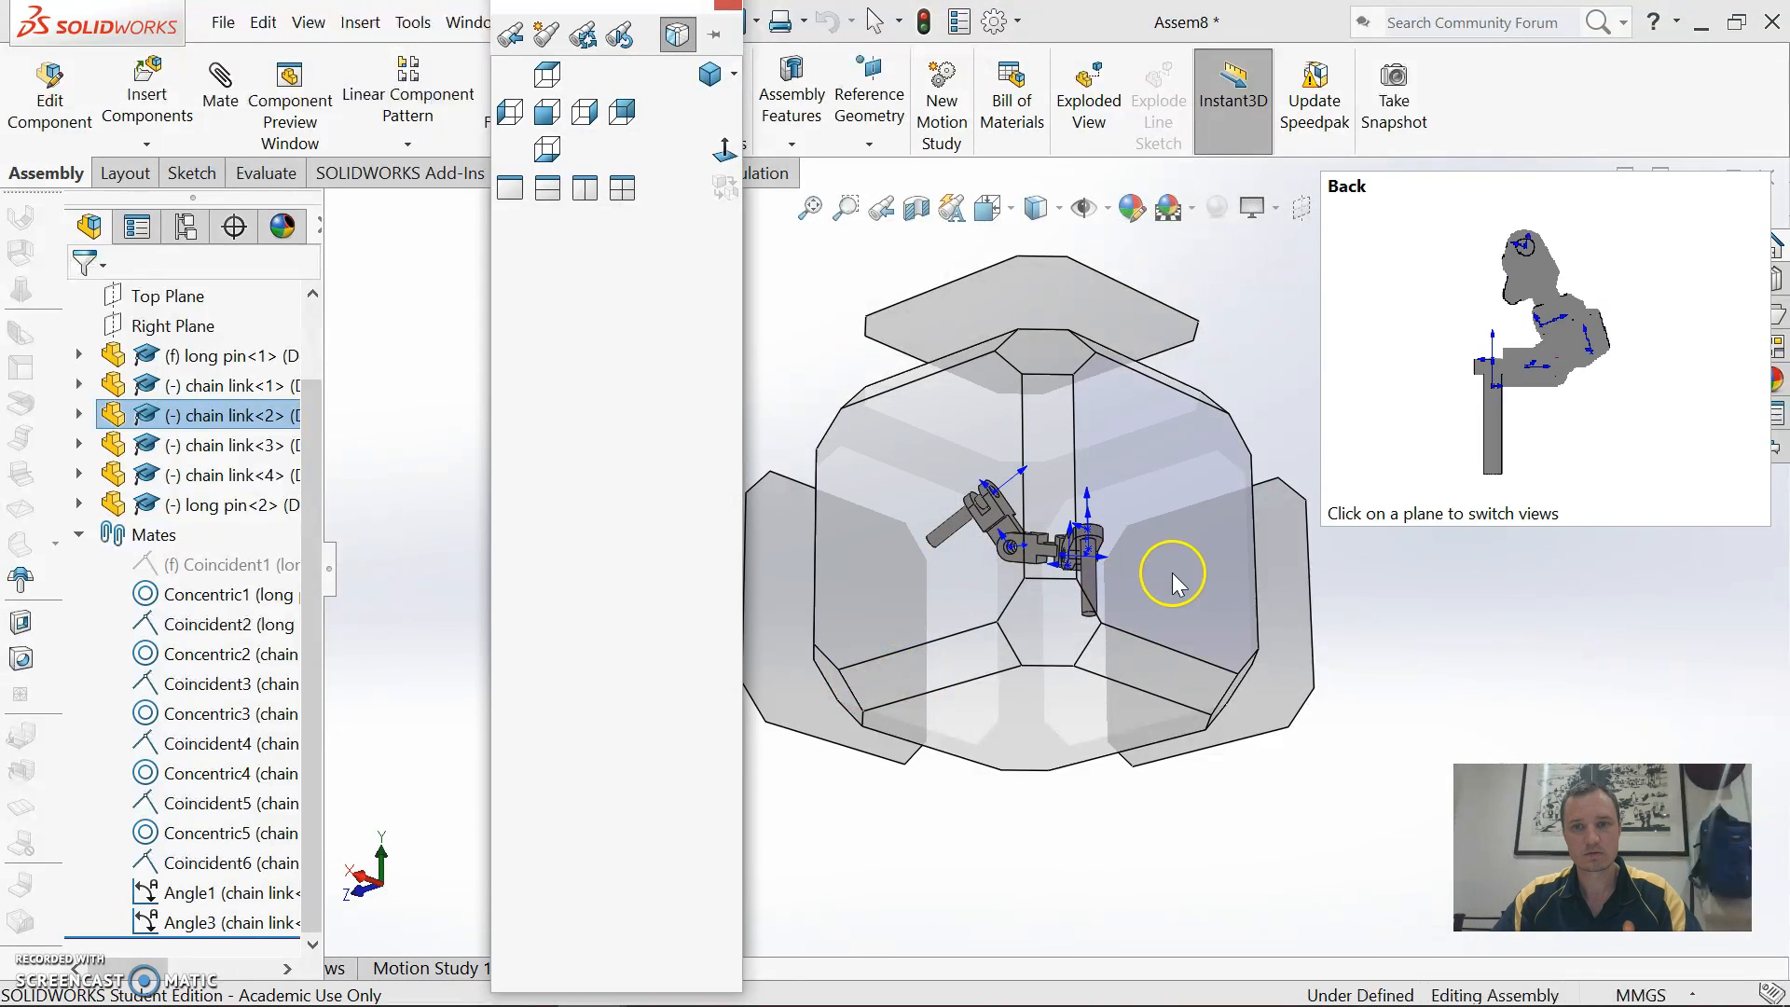
{"action": "left_click", "coordinate": [902, 545]}
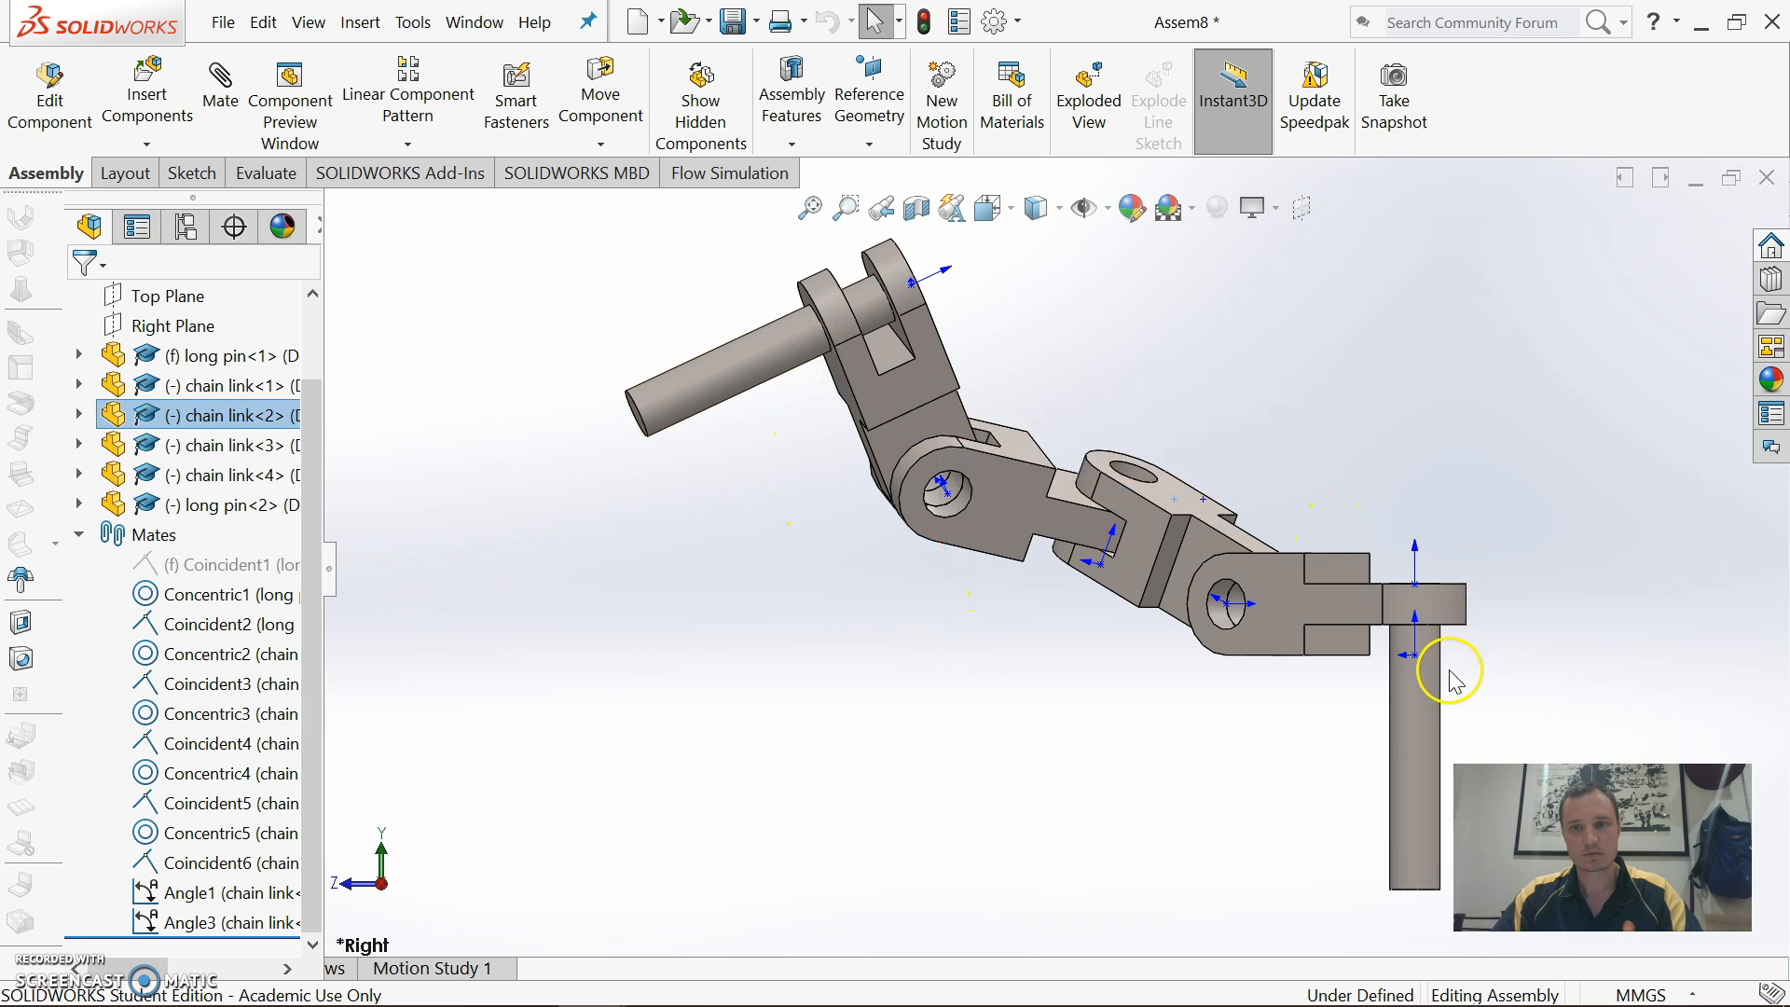
{"action": "left_click", "coordinate": [1411, 709]}
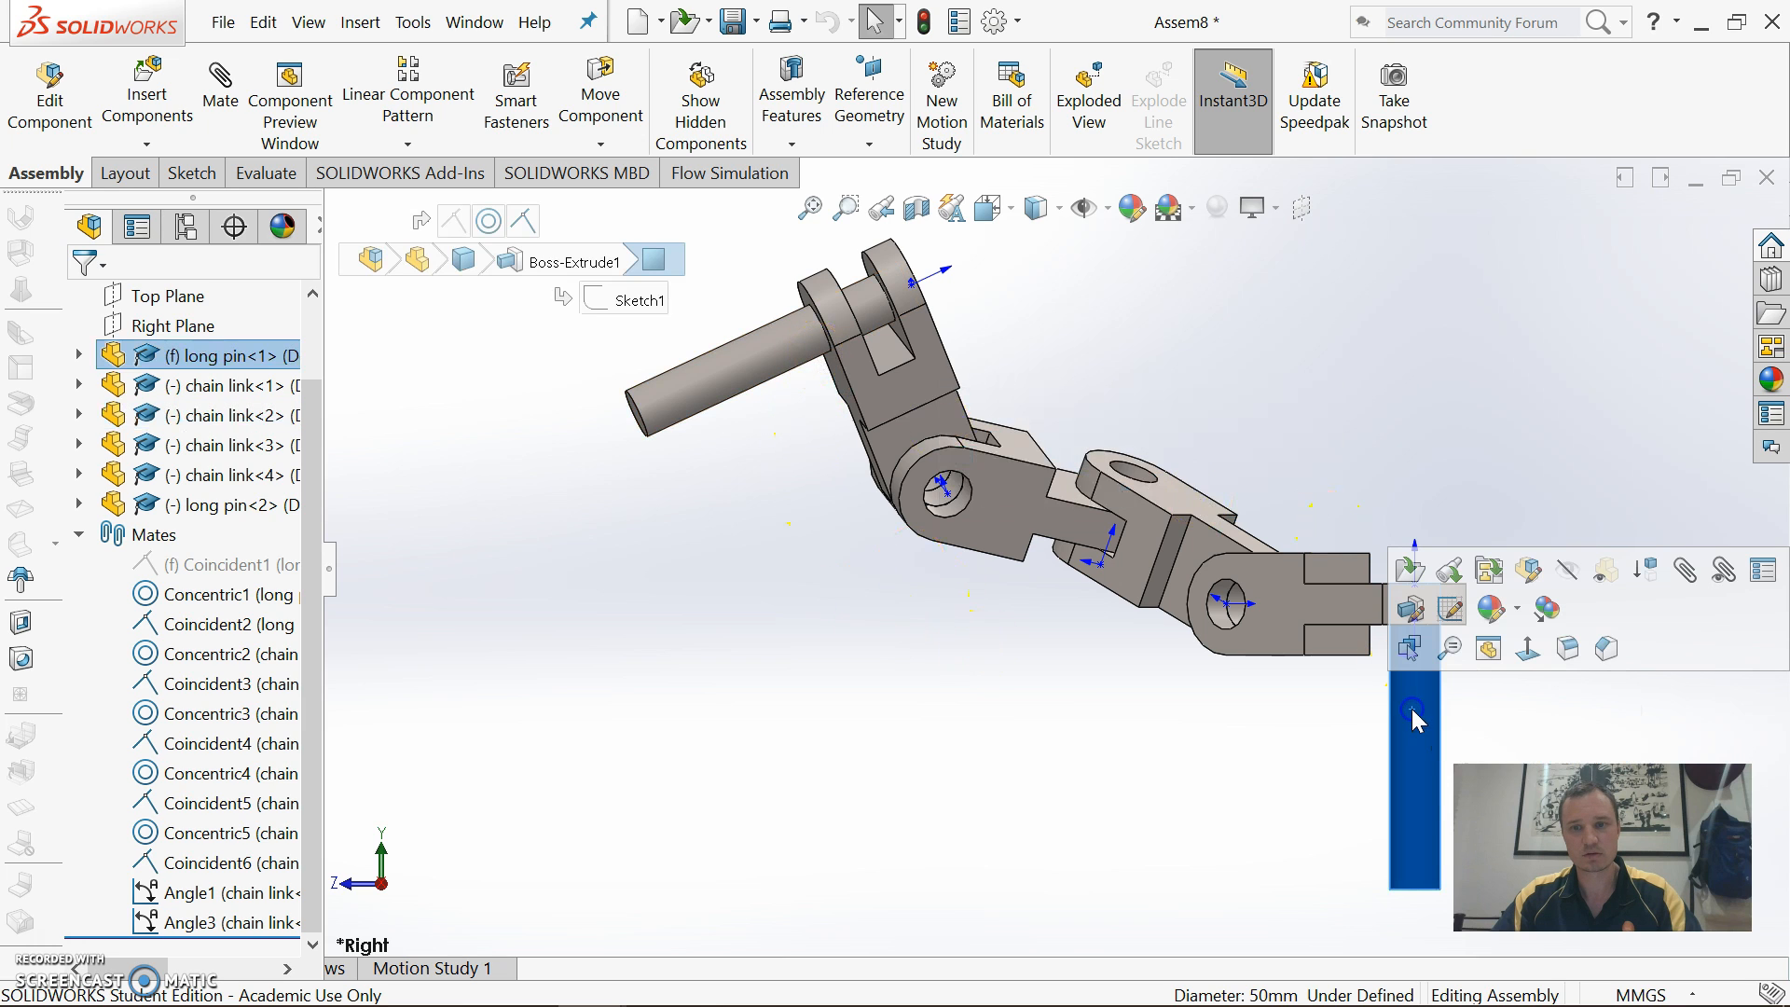
{"action": "middle_click_drag", "start_coordinate": [1411, 709], "coordinate": [1095, 775]}
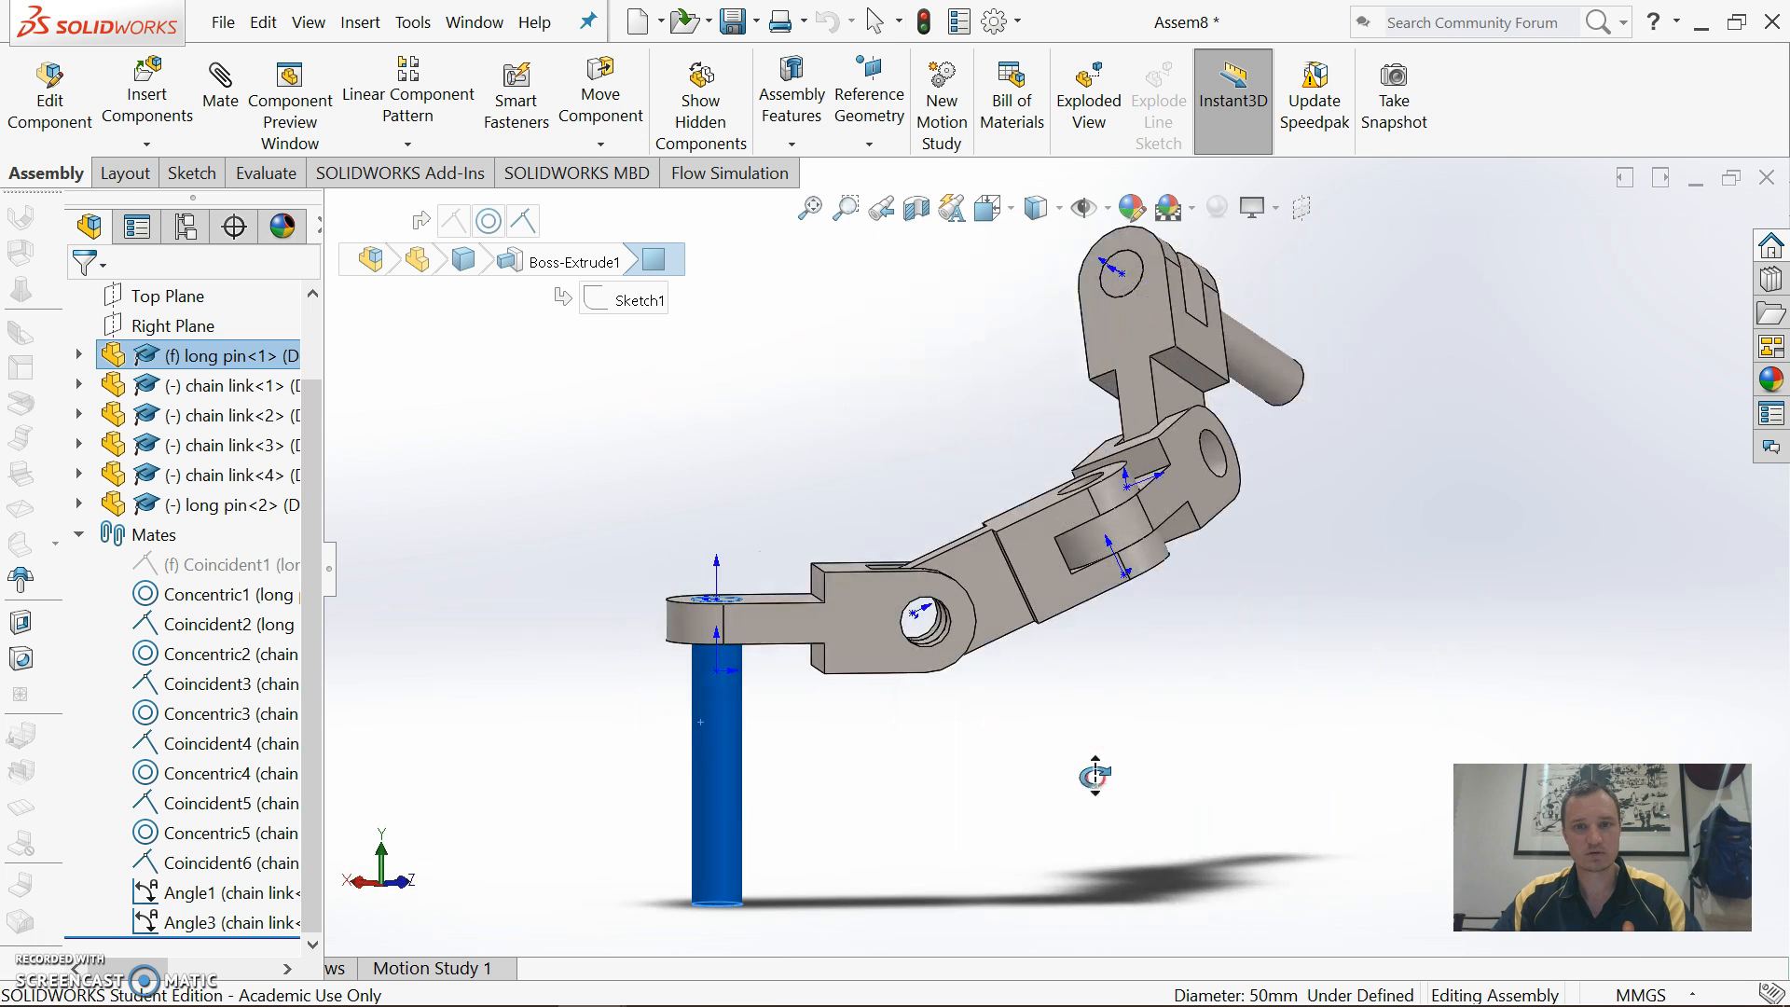
{"action": "right_click", "coordinate": [146, 893]}
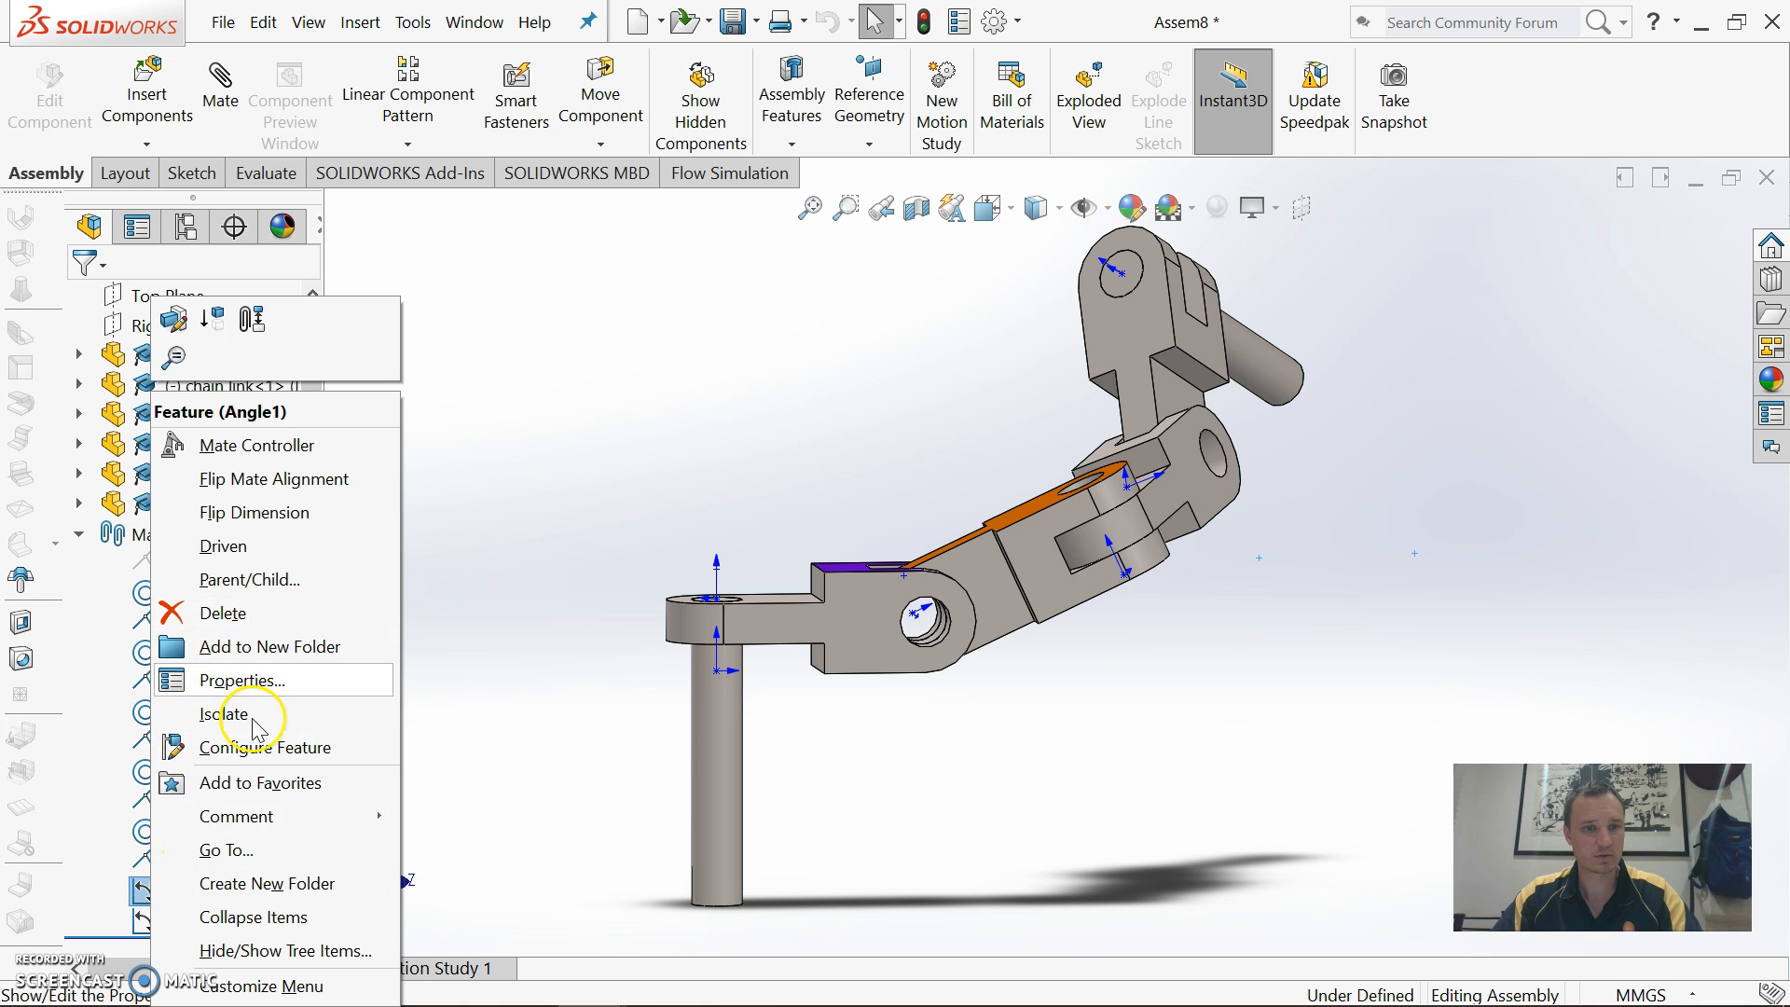
{"action": "left_click", "coordinate": [174, 318]}
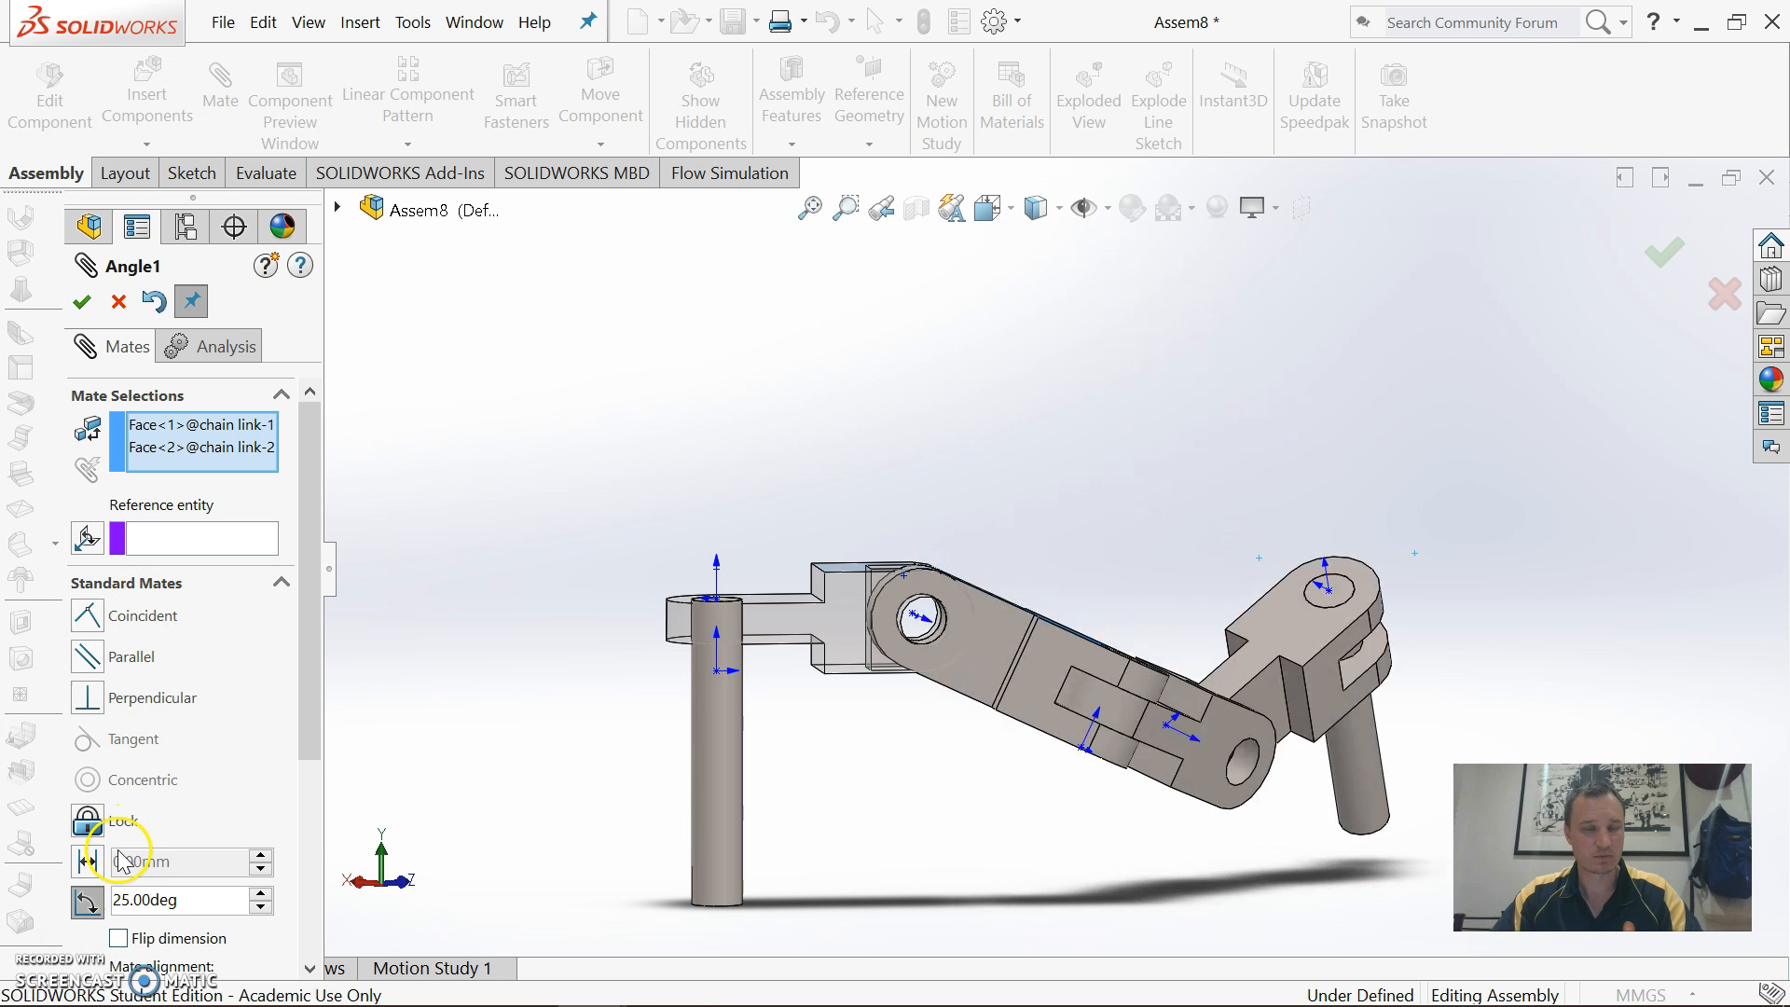
{"action": "left_click", "coordinate": [87, 304]}
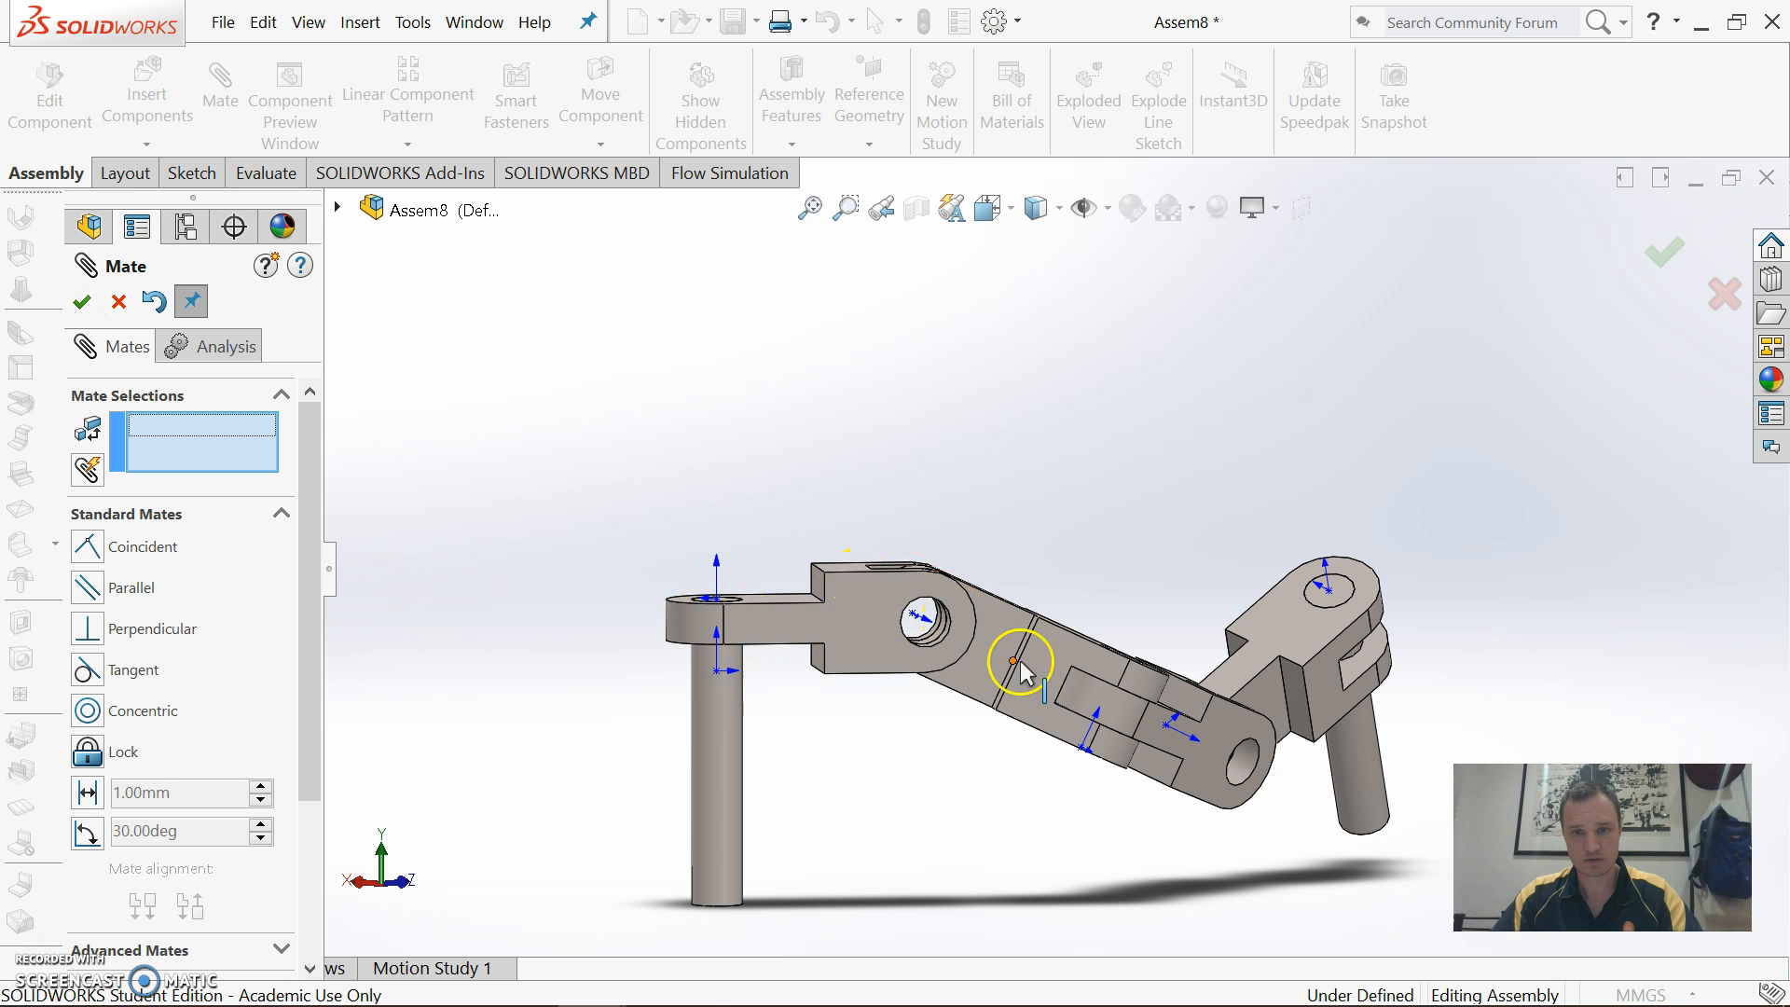
Add a 125° angle mate with flipped dimension between the side faces of the second and third chain links, and close the mate command
{"action": "middle_click_drag", "start_coordinate": [1124, 736], "coordinate": [1298, 739]}
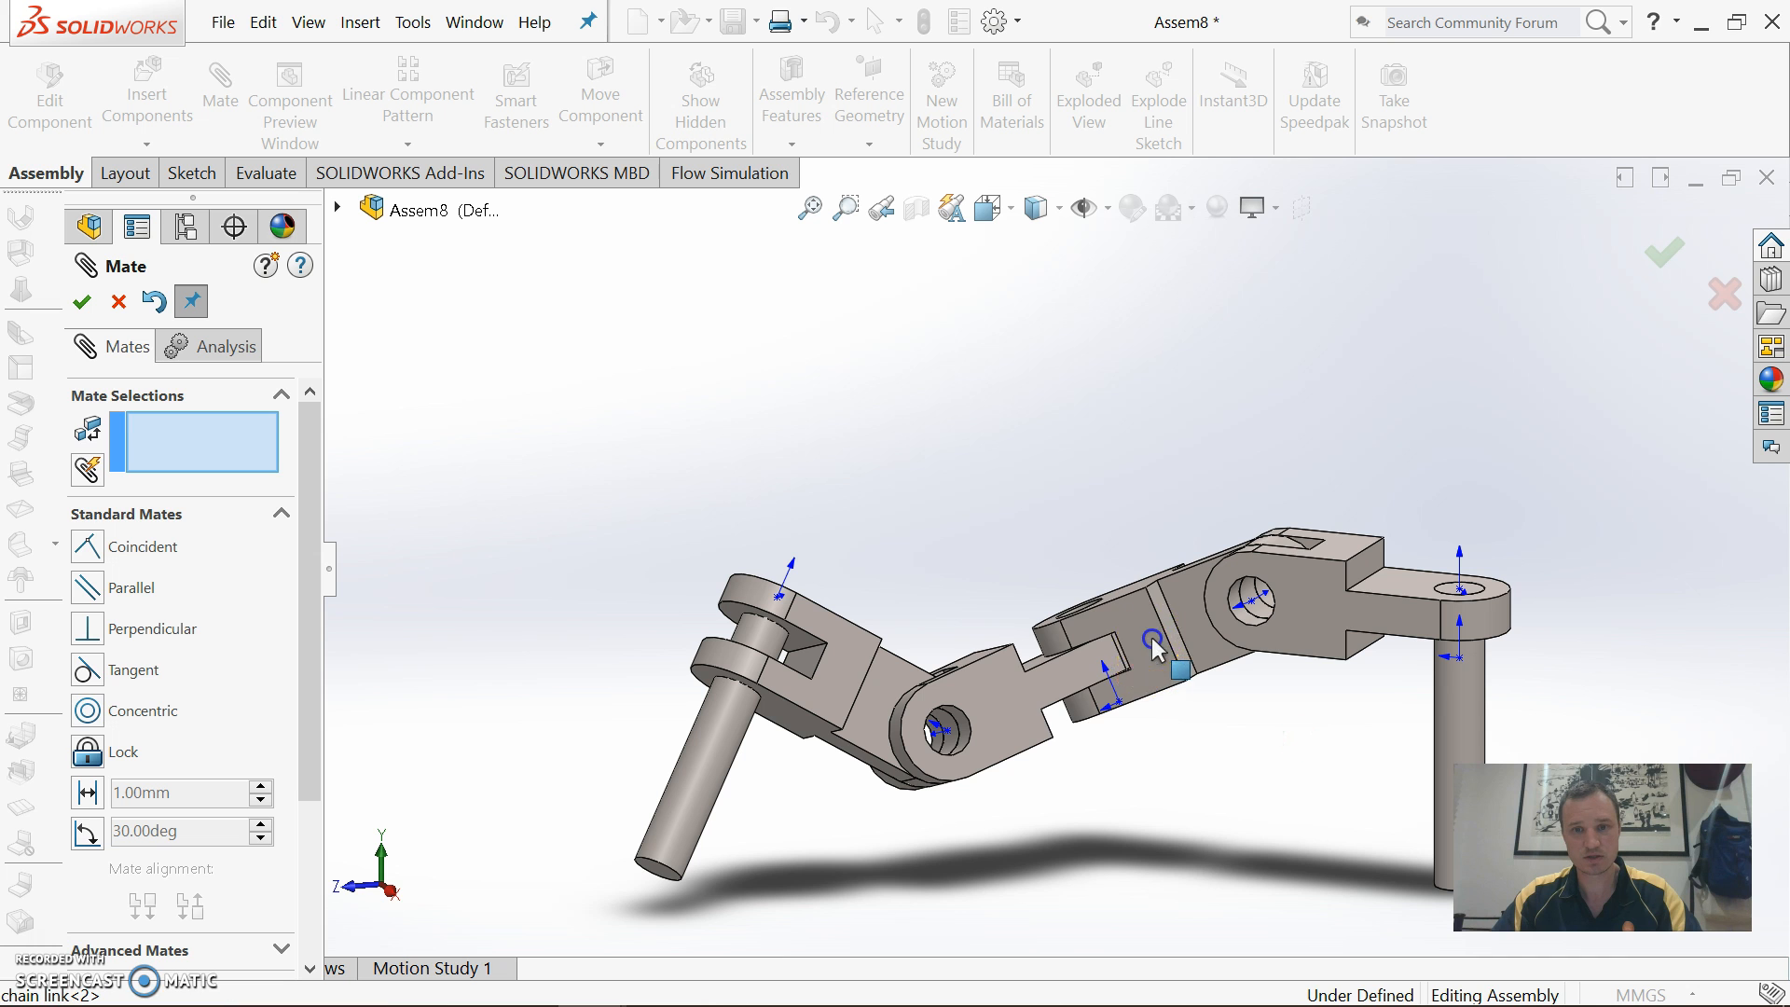
{"action": "left_click", "coordinate": [1153, 646]}
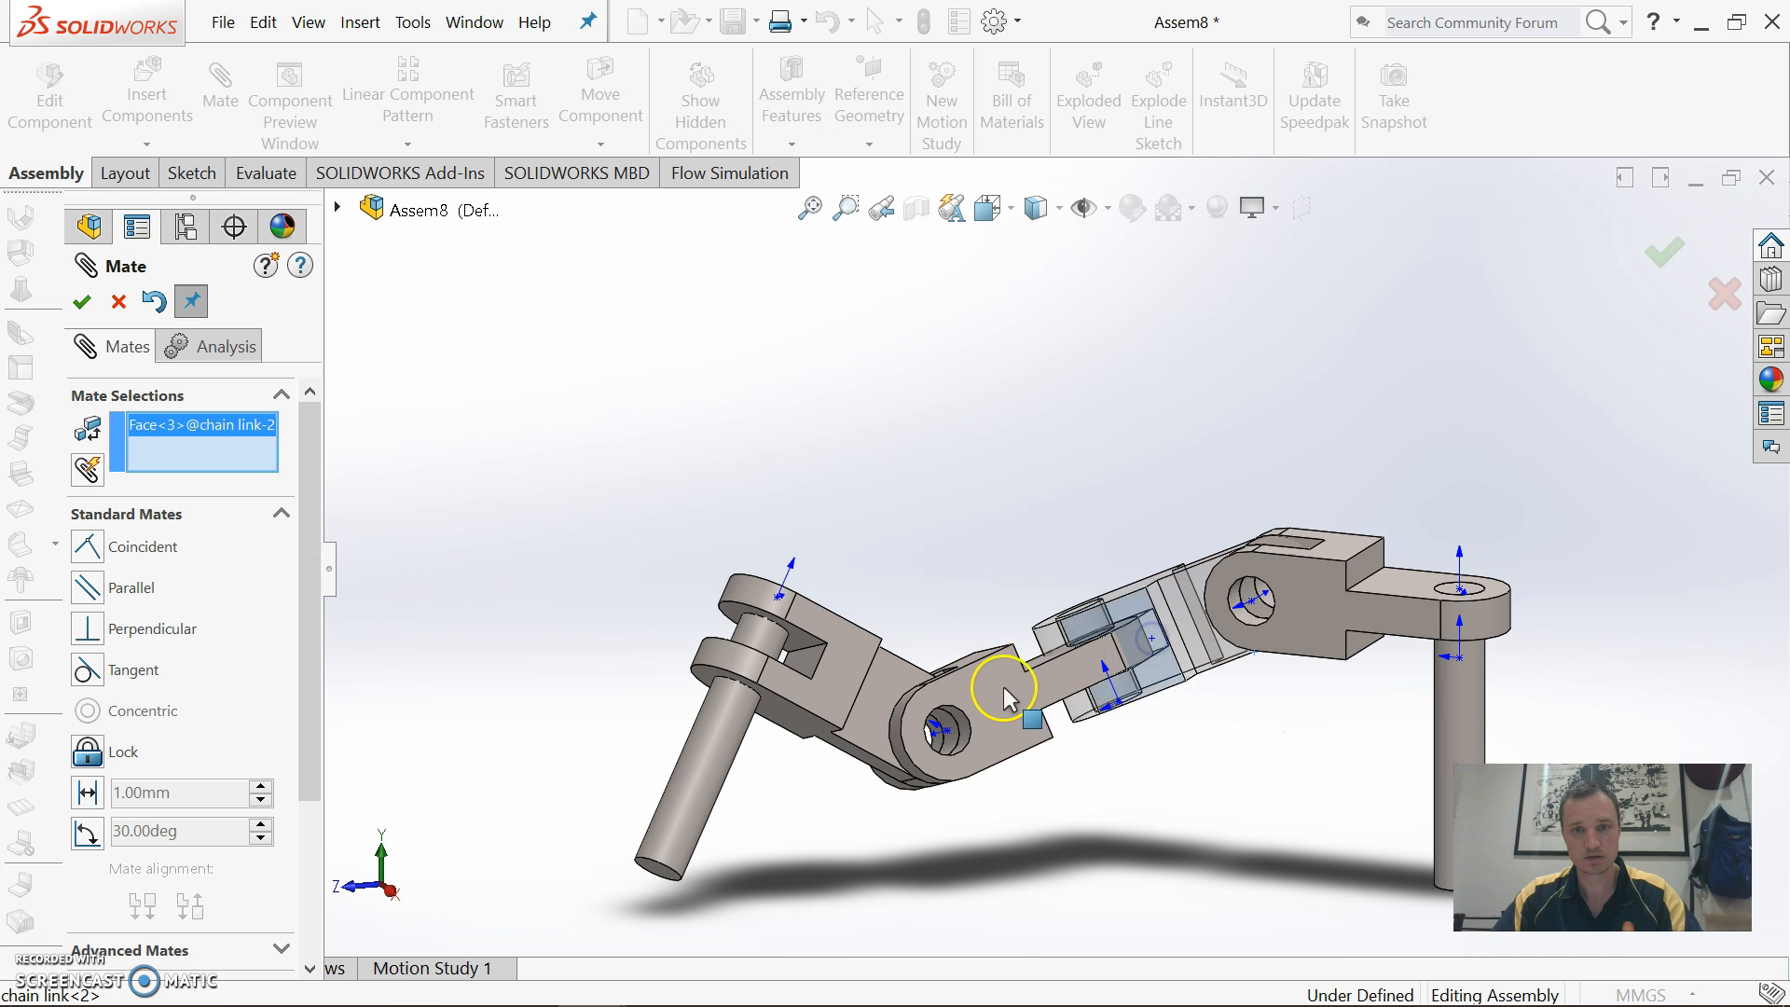
{"action": "left_click", "coordinate": [1070, 688]}
{"action": "middle_click_drag", "start_coordinate": [1239, 746], "coordinate": [1149, 723]}
{"action": "left_click", "coordinate": [74, 836]}
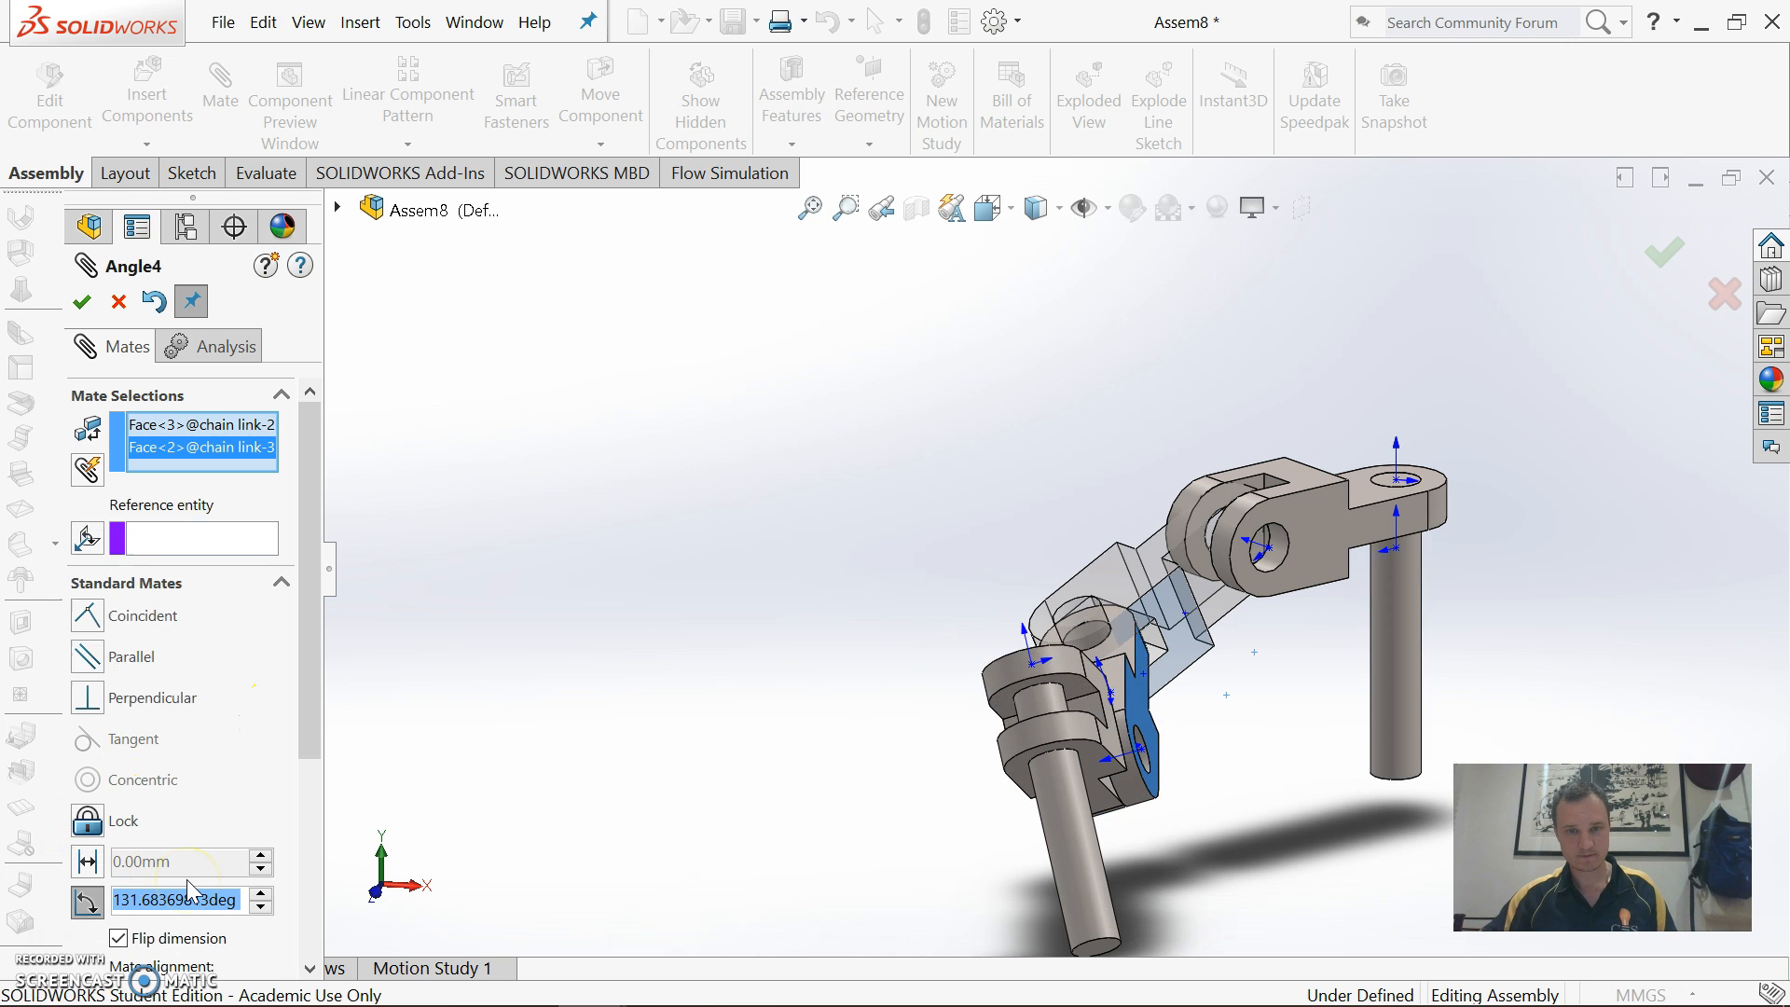
{"action": "type", "text": "125"}
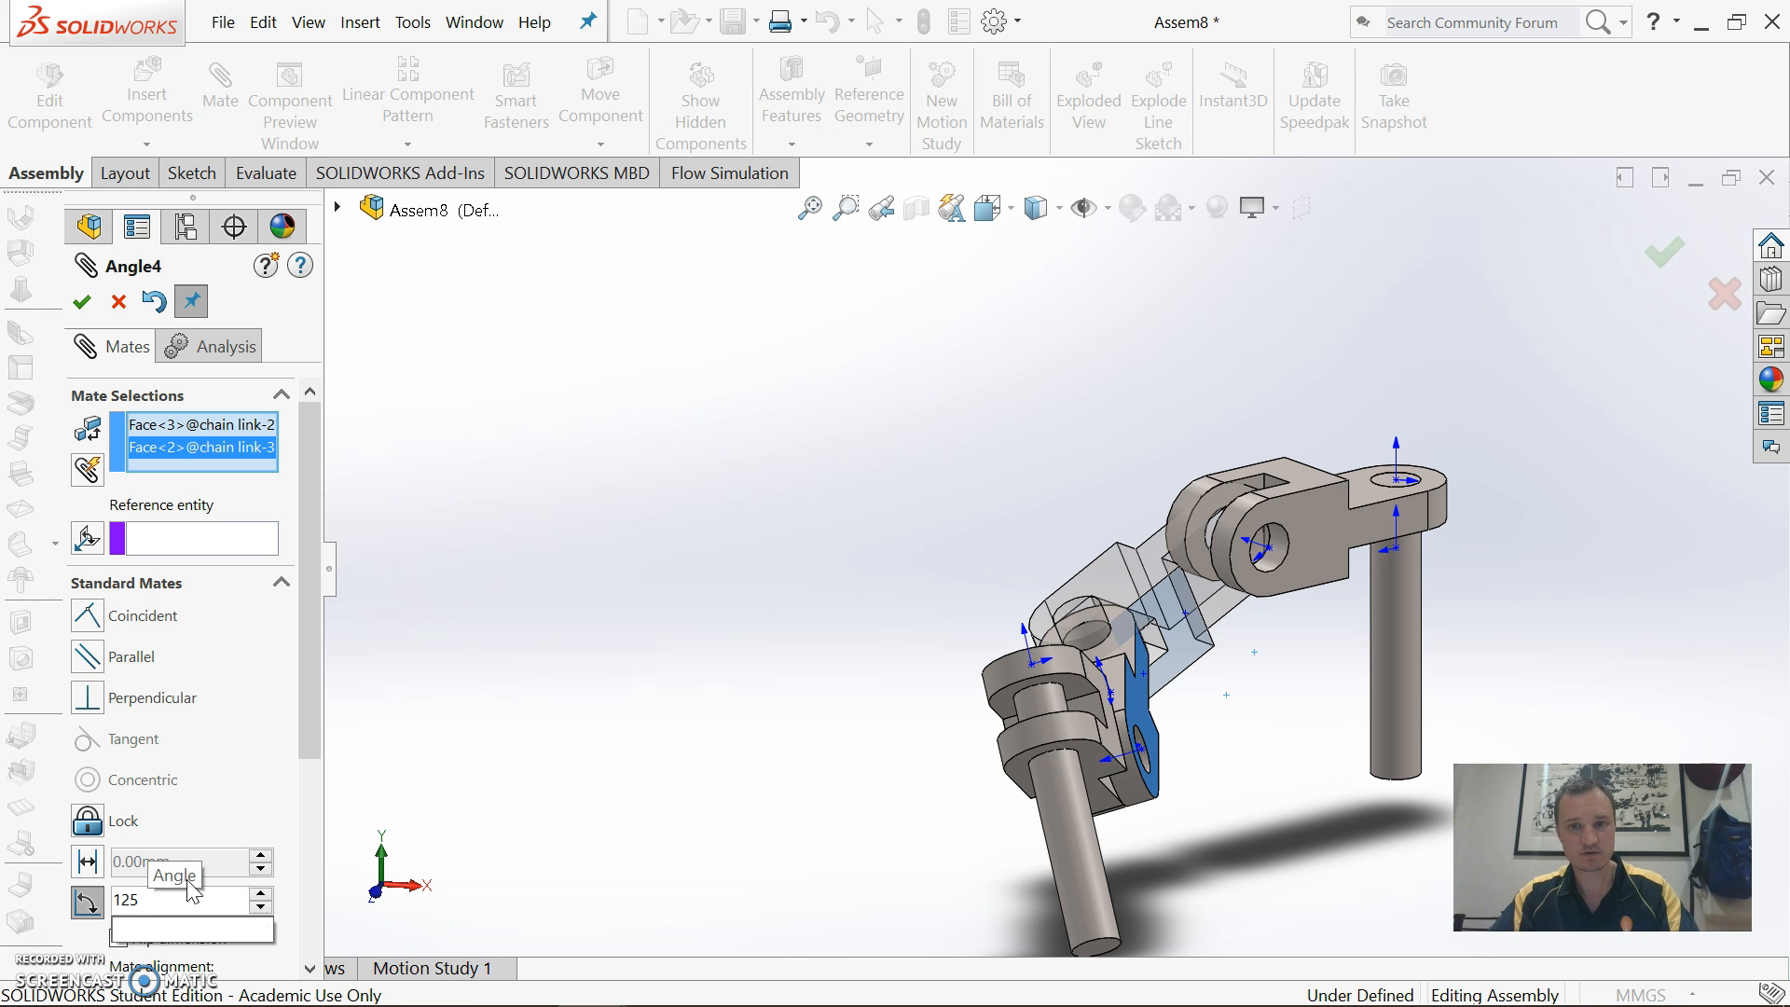
{"action": "key", "text": "Return"}
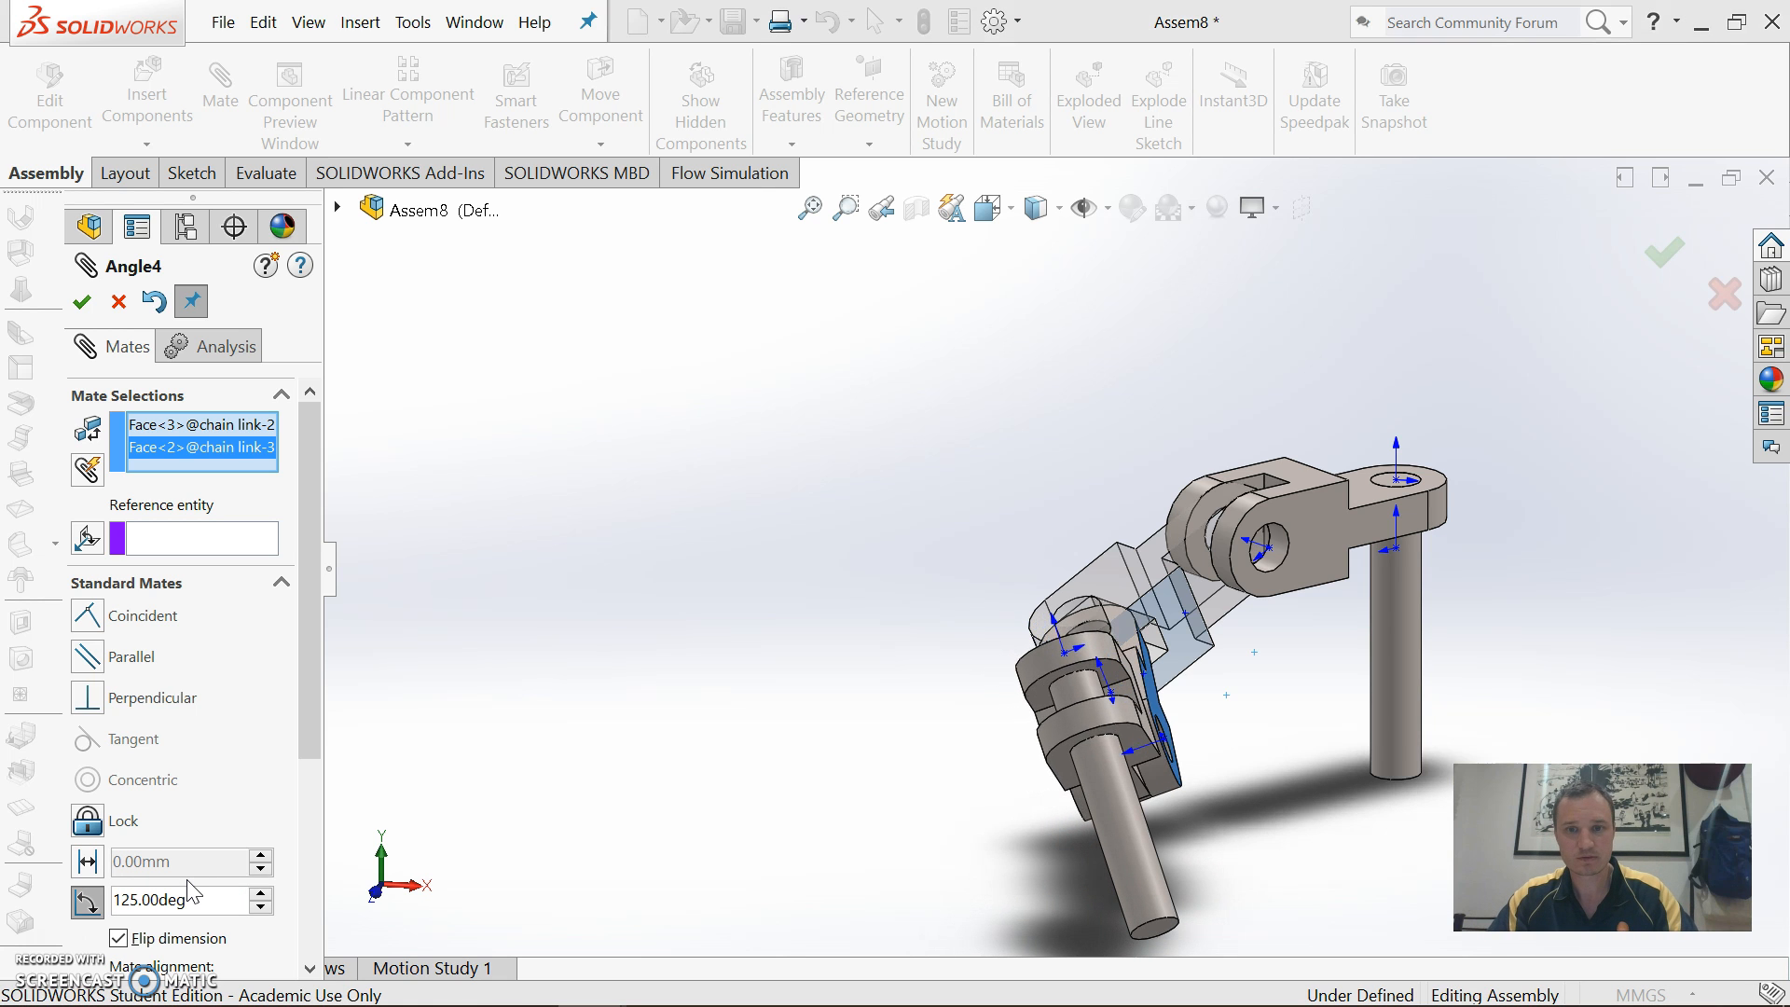
{"action": "left_click", "coordinate": [82, 301]}
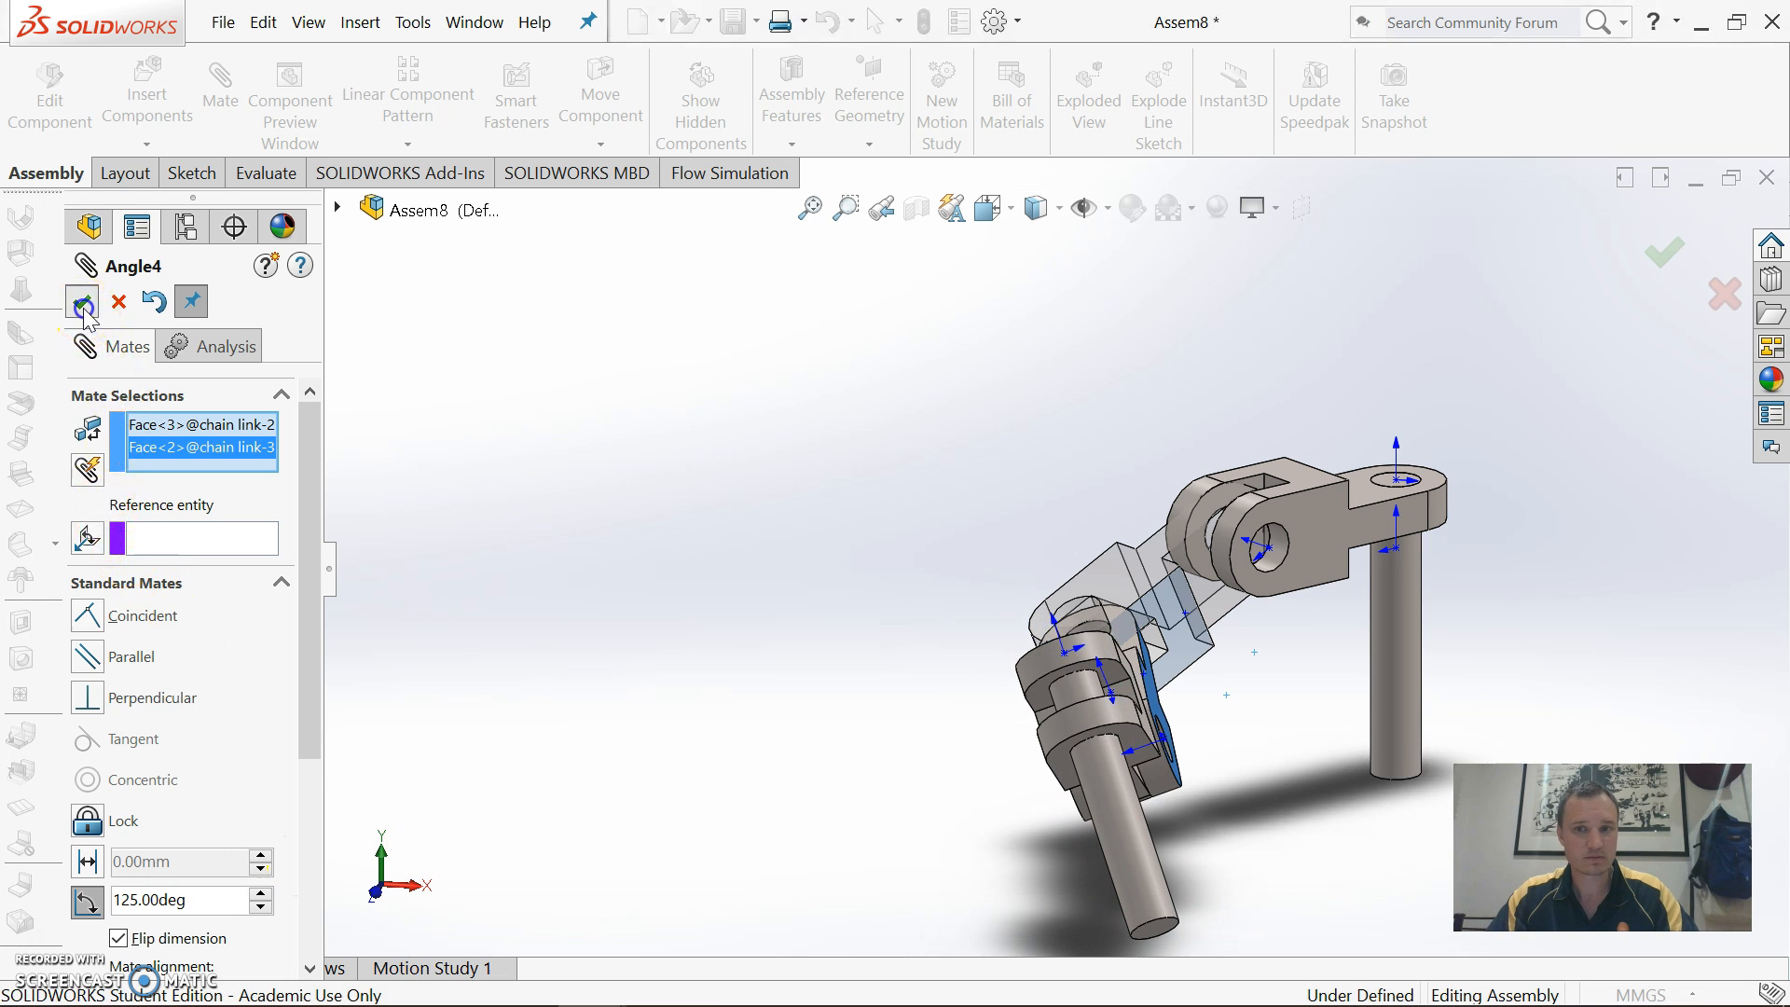
{"action": "middle_click_drag", "start_coordinate": [799, 659], "coordinate": [1097, 613]}
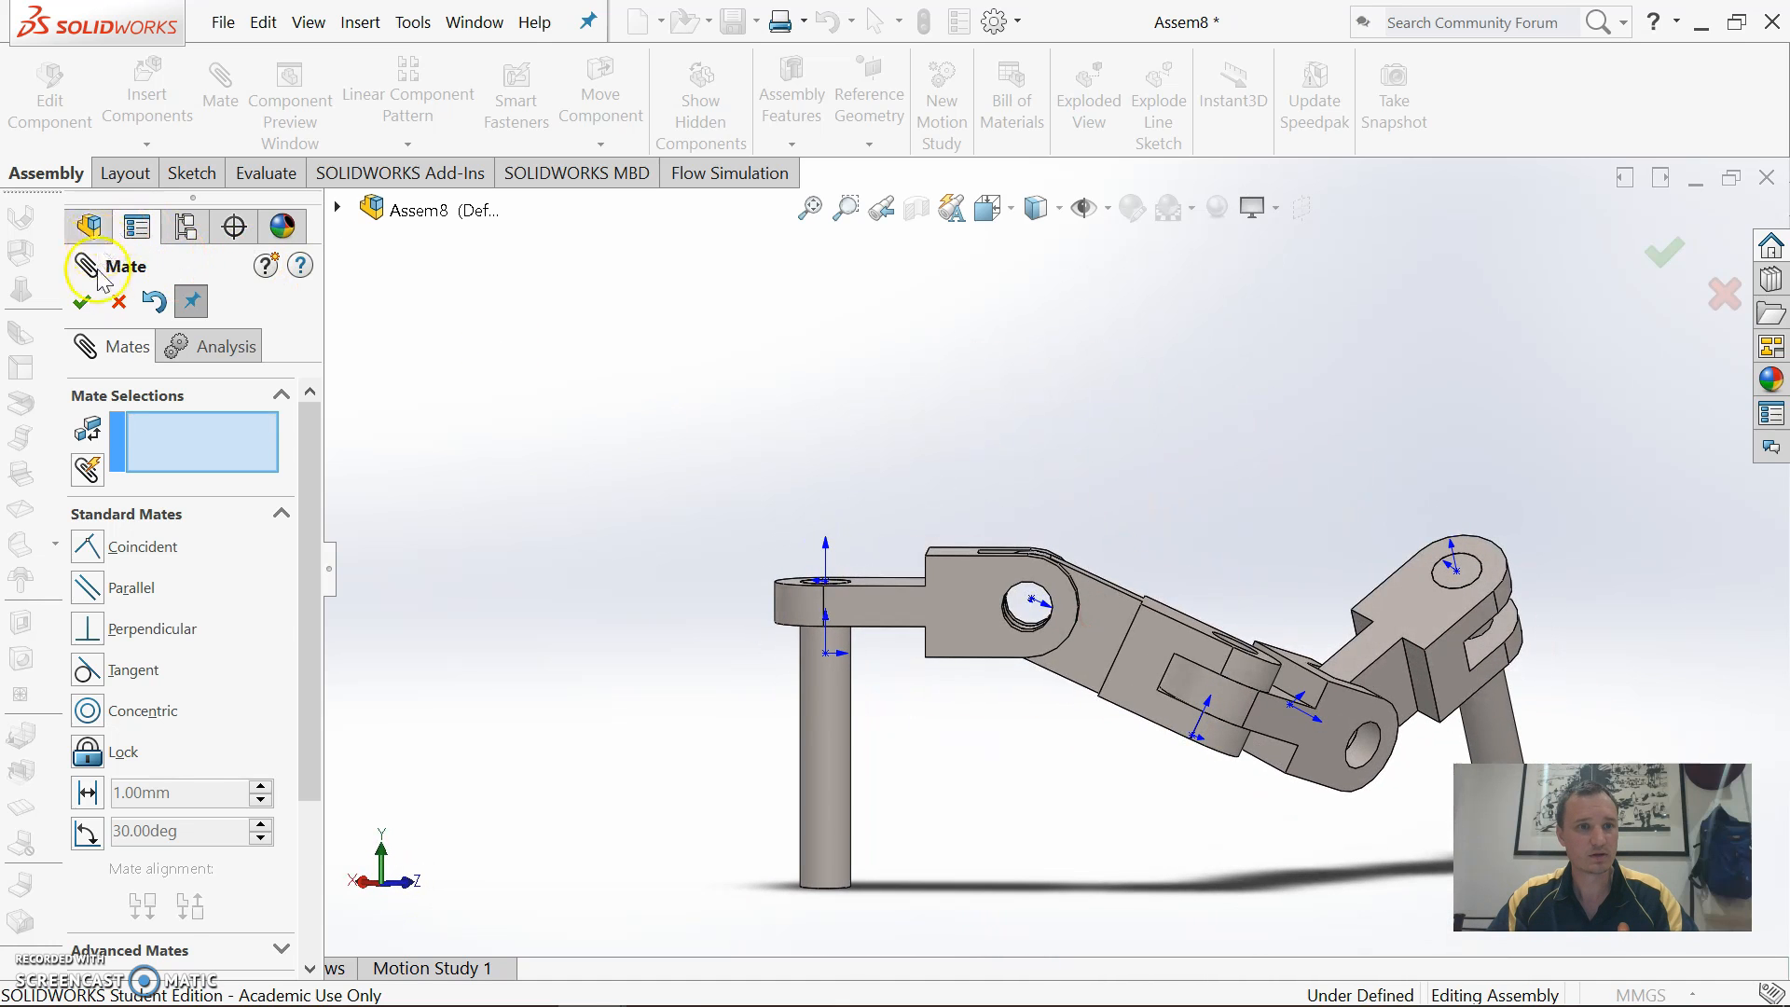
{"action": "left_click", "coordinate": [86, 303]}
Insert a short pin upright in the free space above the middle of the chain
{"action": "left_click", "coordinate": [138, 86]}
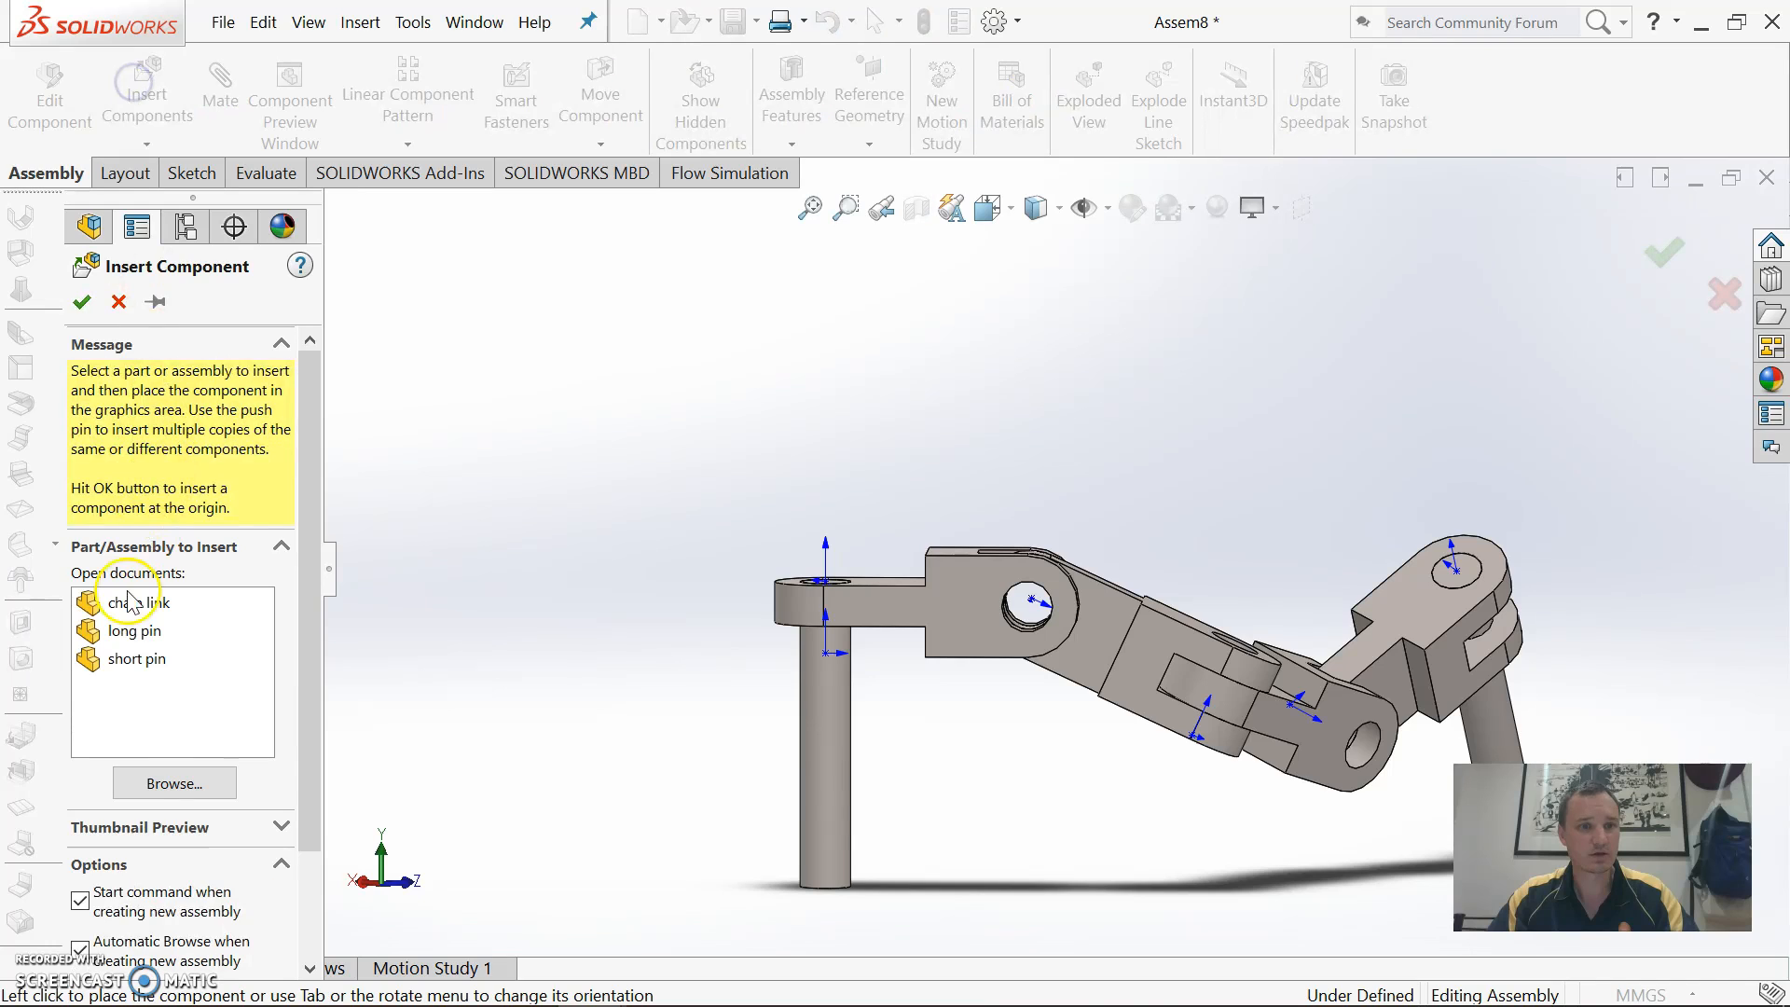
{"action": "left_click", "coordinate": [111, 664]}
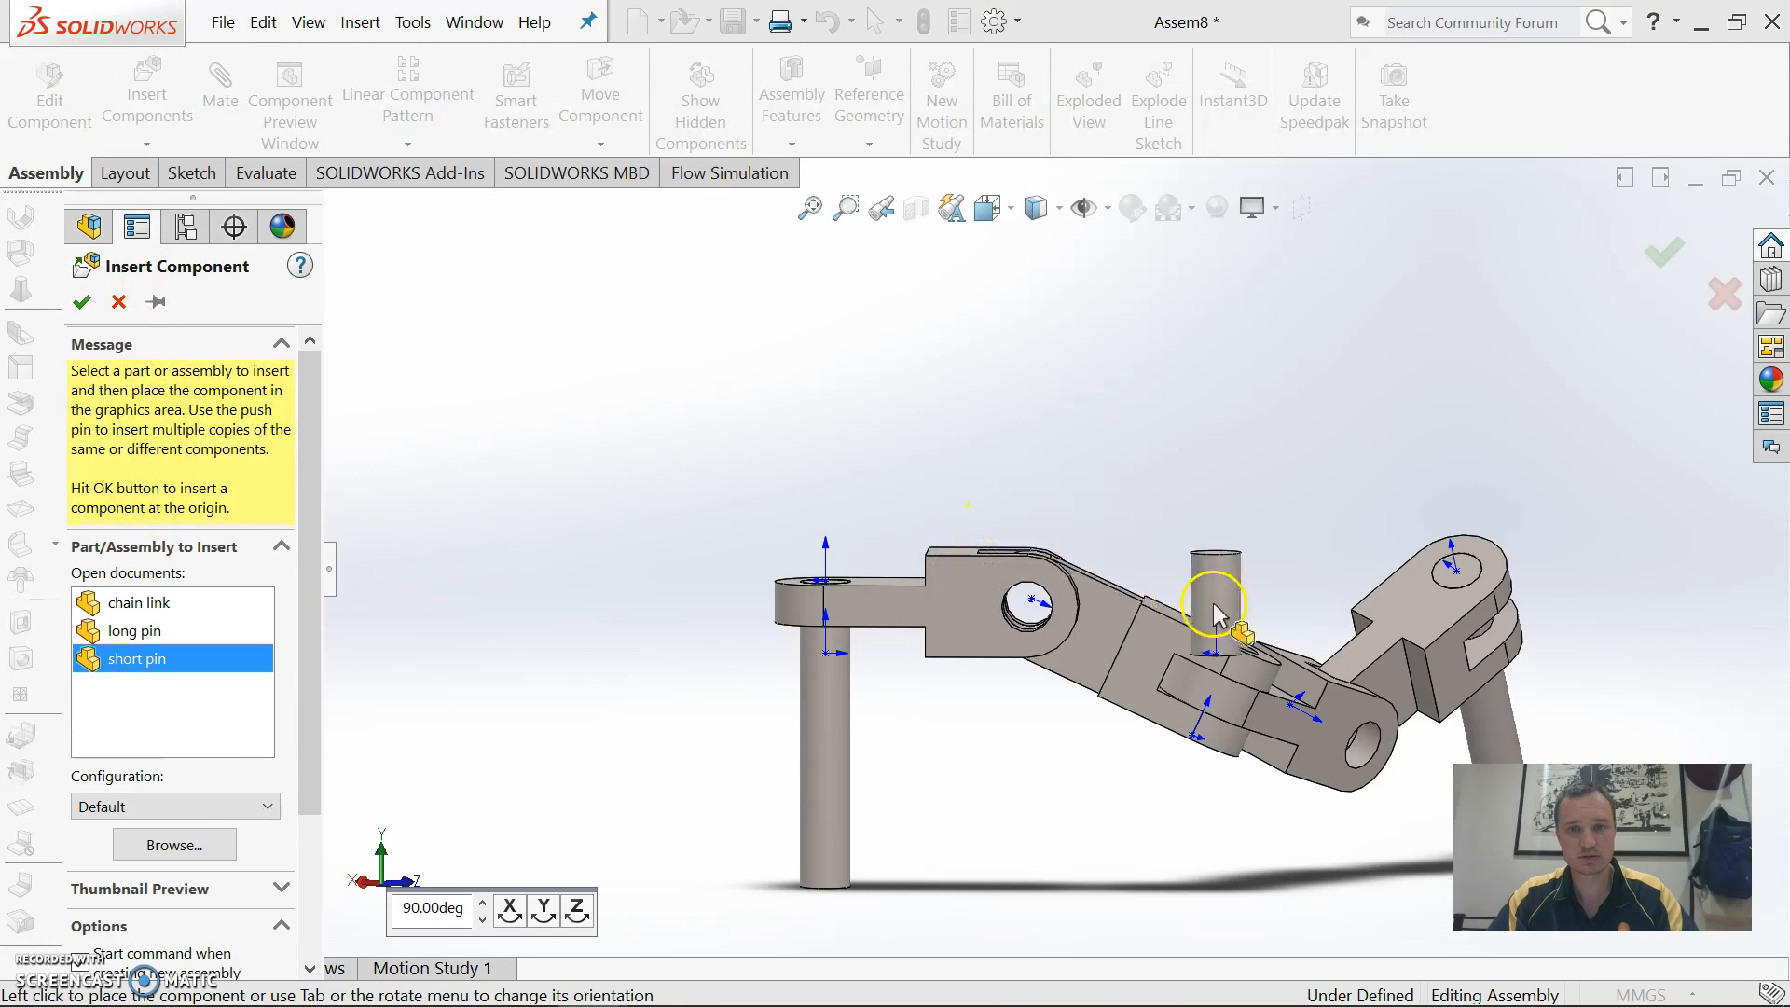
{"action": "left_click", "coordinate": [1247, 527]}
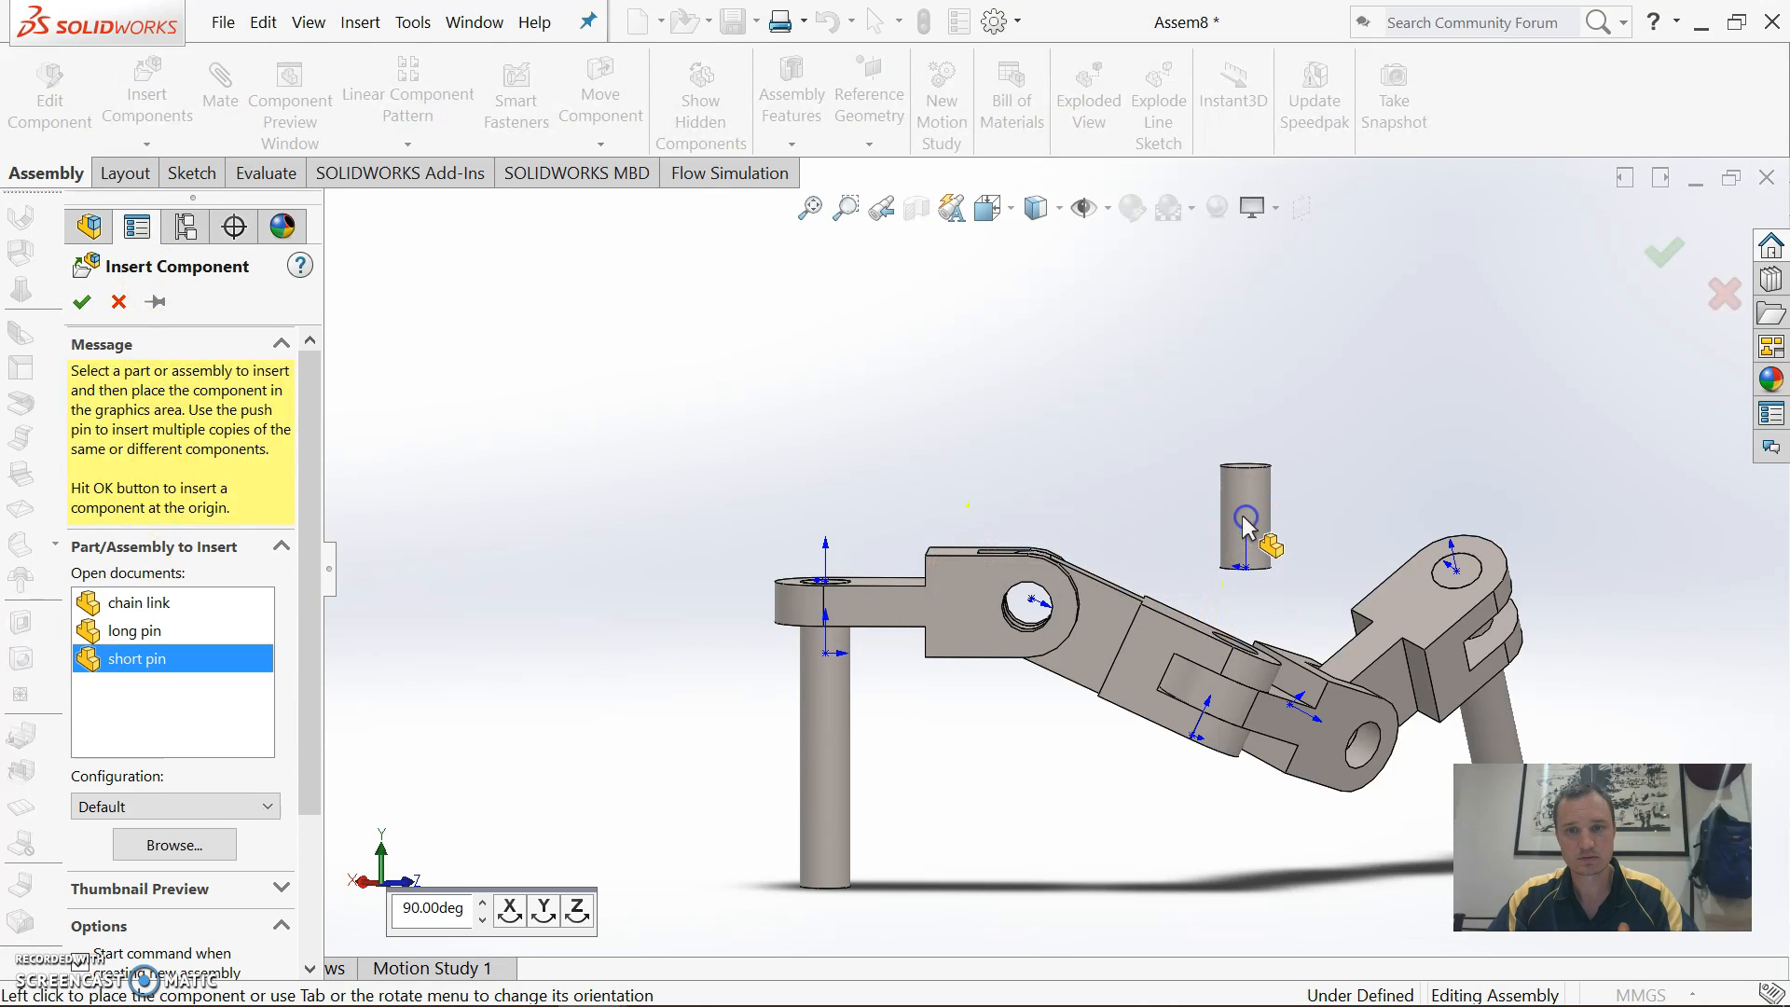
Insert a second short pin, rotated 90° about X, below the joint between the first and second chain links
{"action": "left_click", "coordinate": [144, 118]}
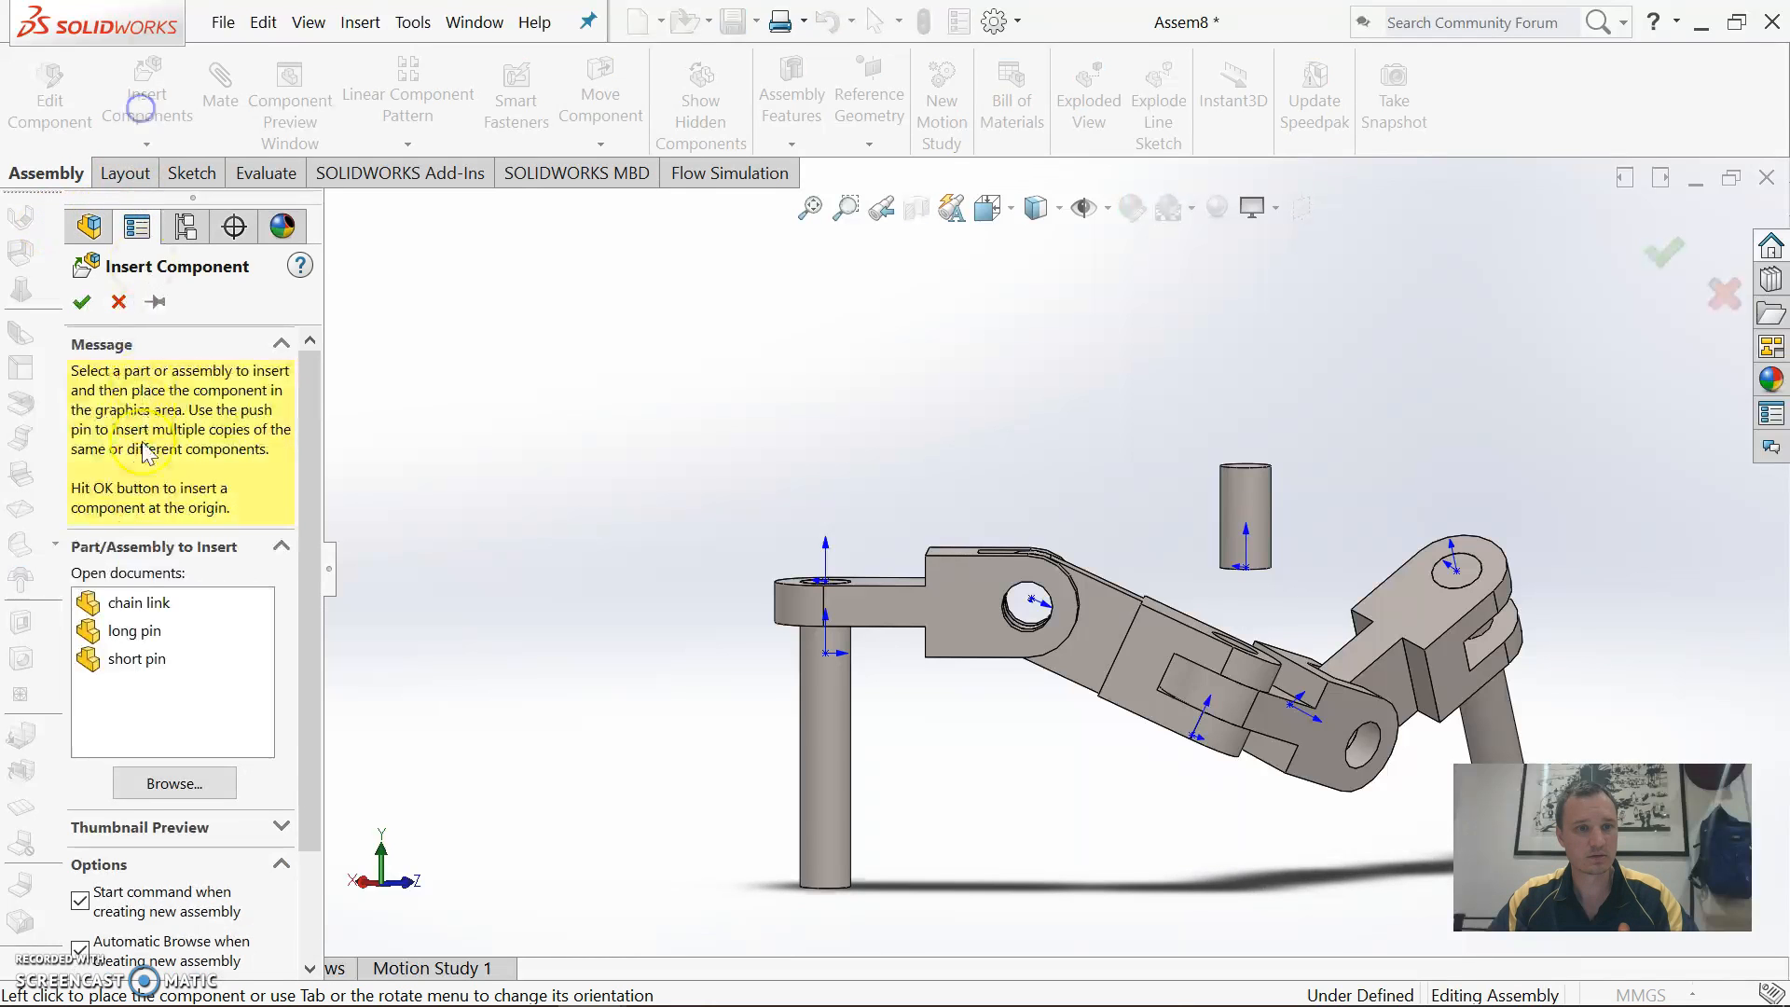
{"action": "left_click", "coordinate": [131, 658]}
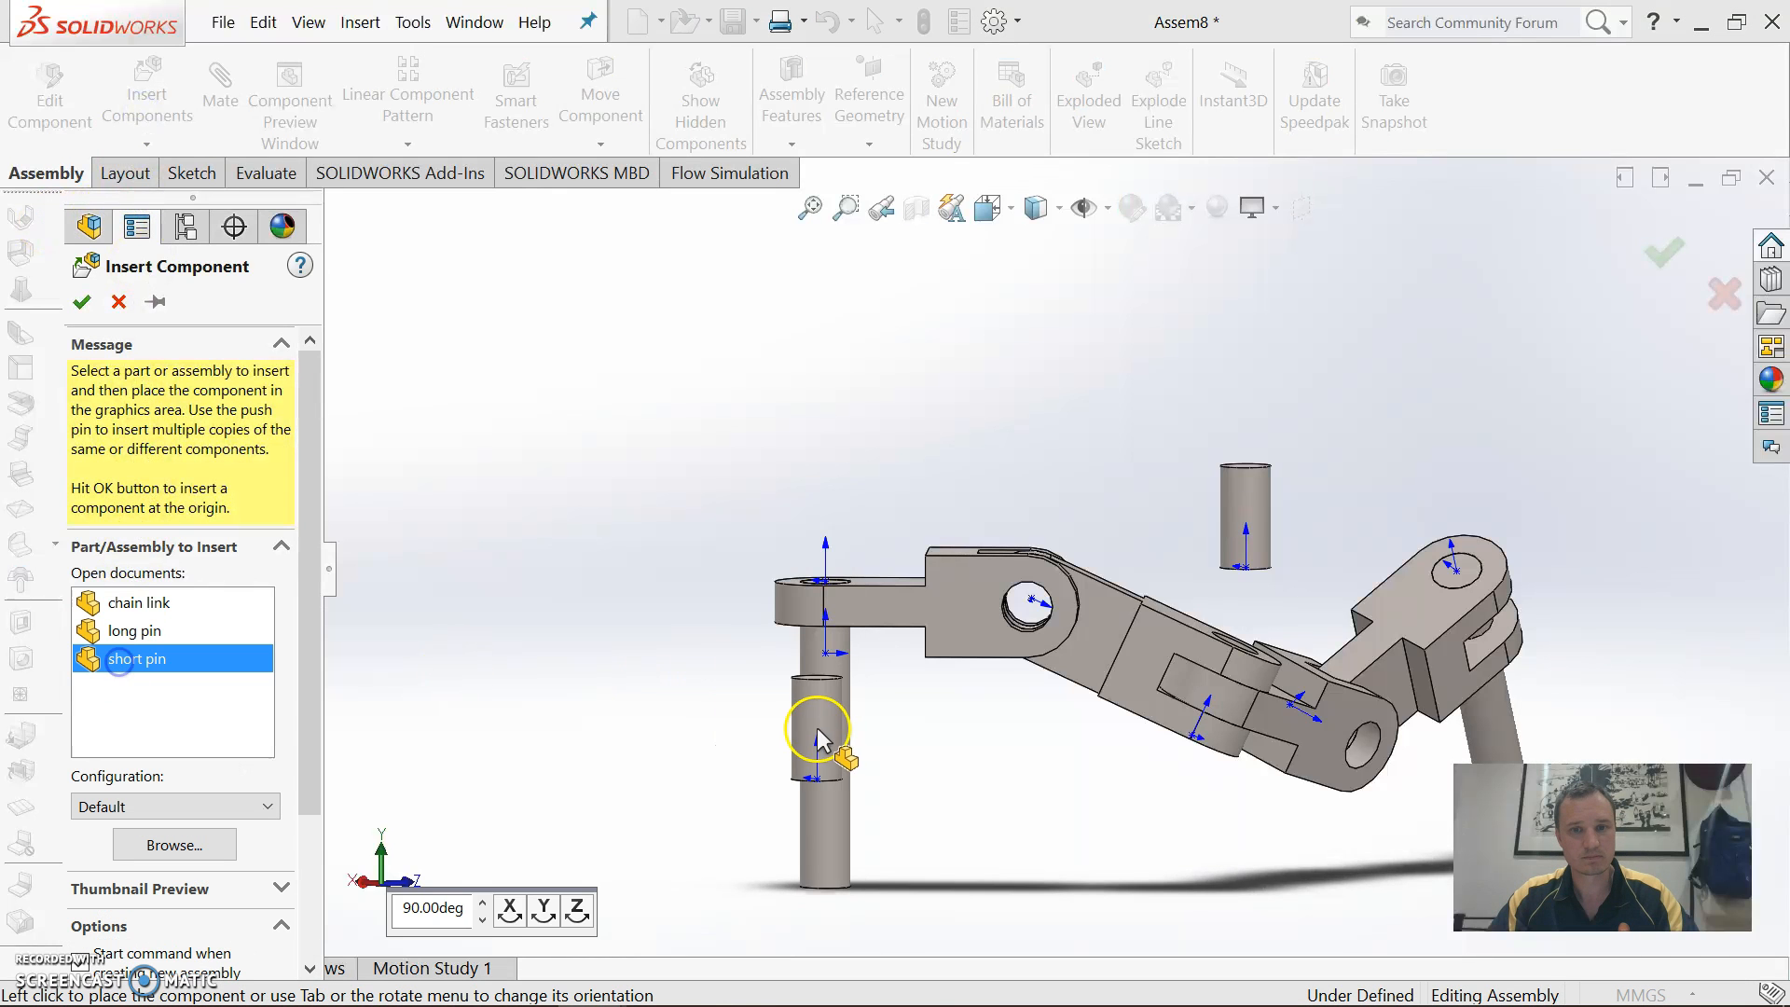
{"action": "left_click", "coordinate": [518, 914]}
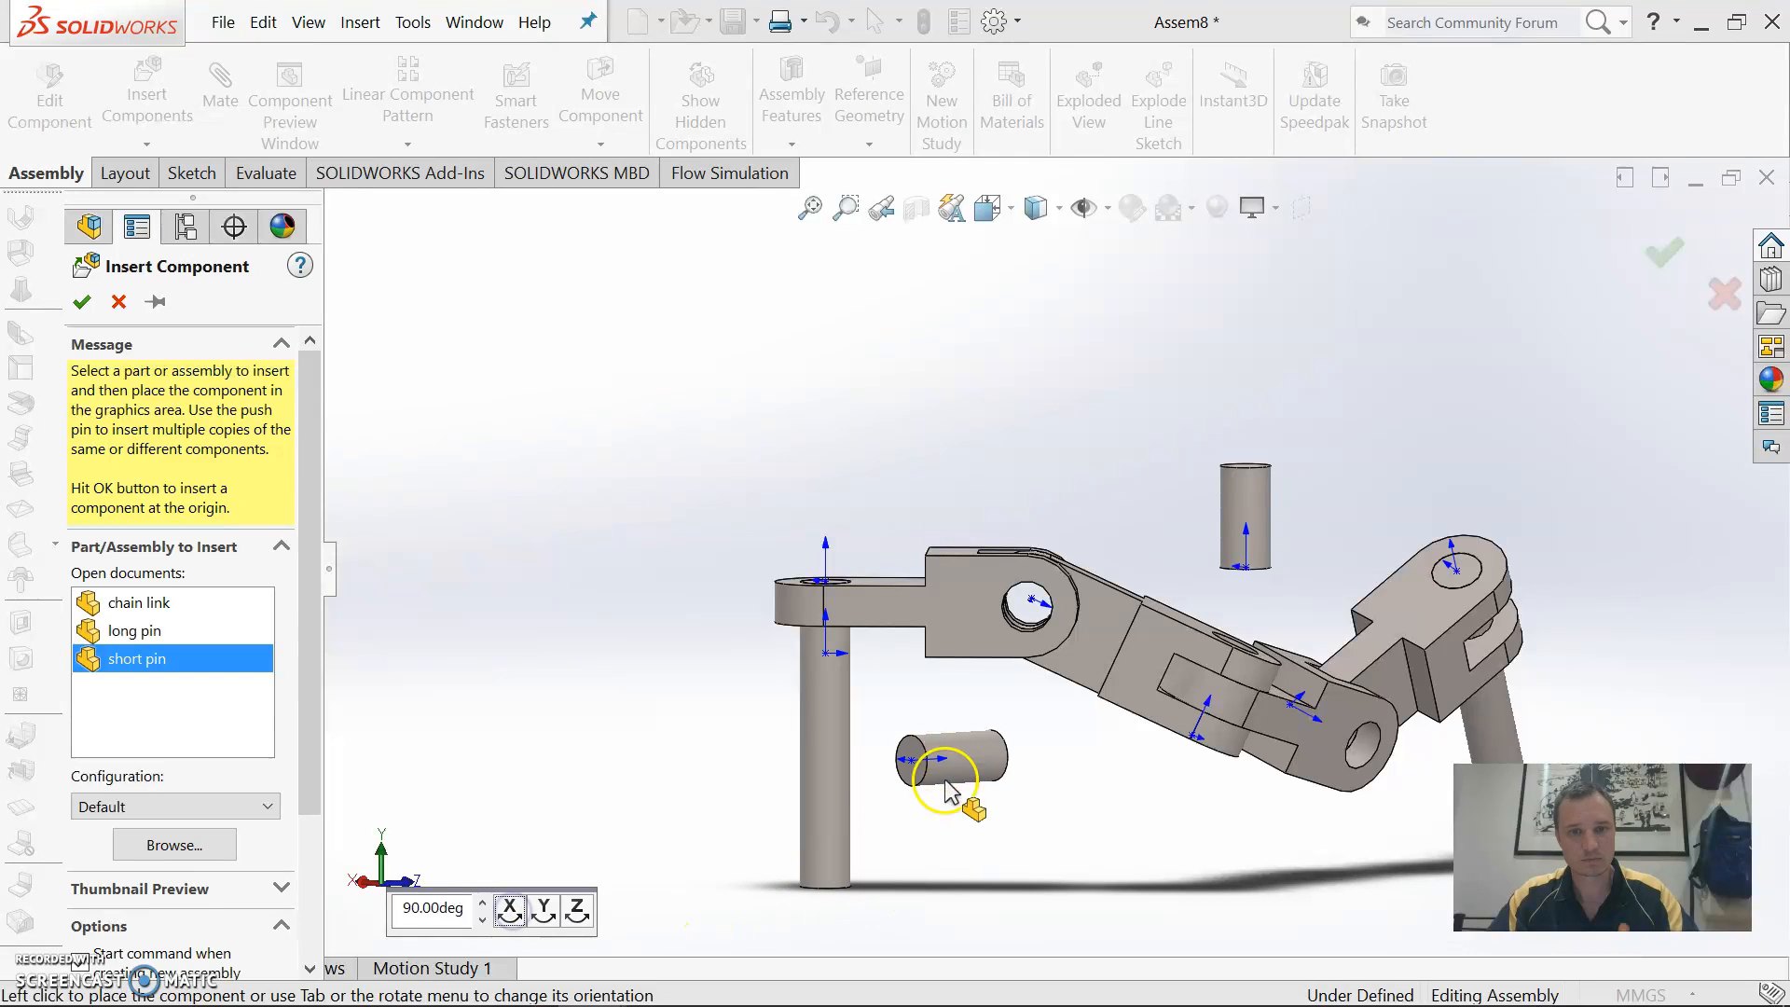
{"action": "left_click", "coordinate": [973, 718]}
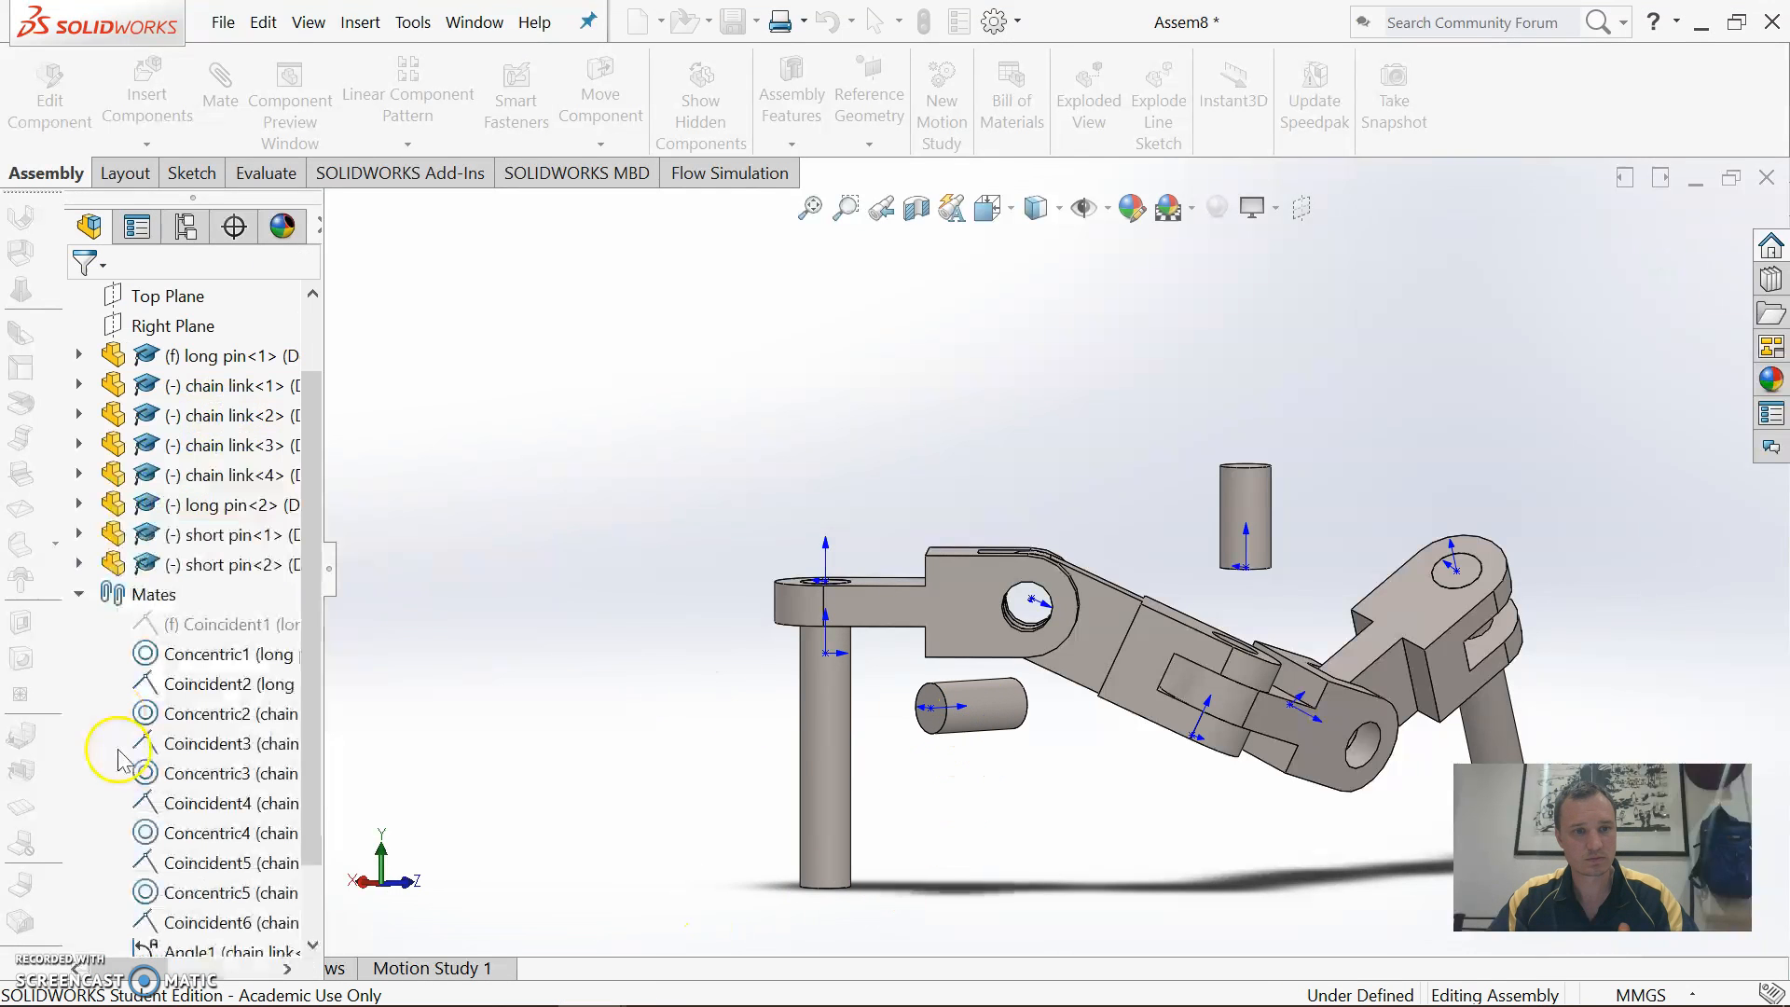
Insert a third short pin, rotated 90° about X, below the far end of the chain
{"action": "left_click", "coordinate": [124, 87]}
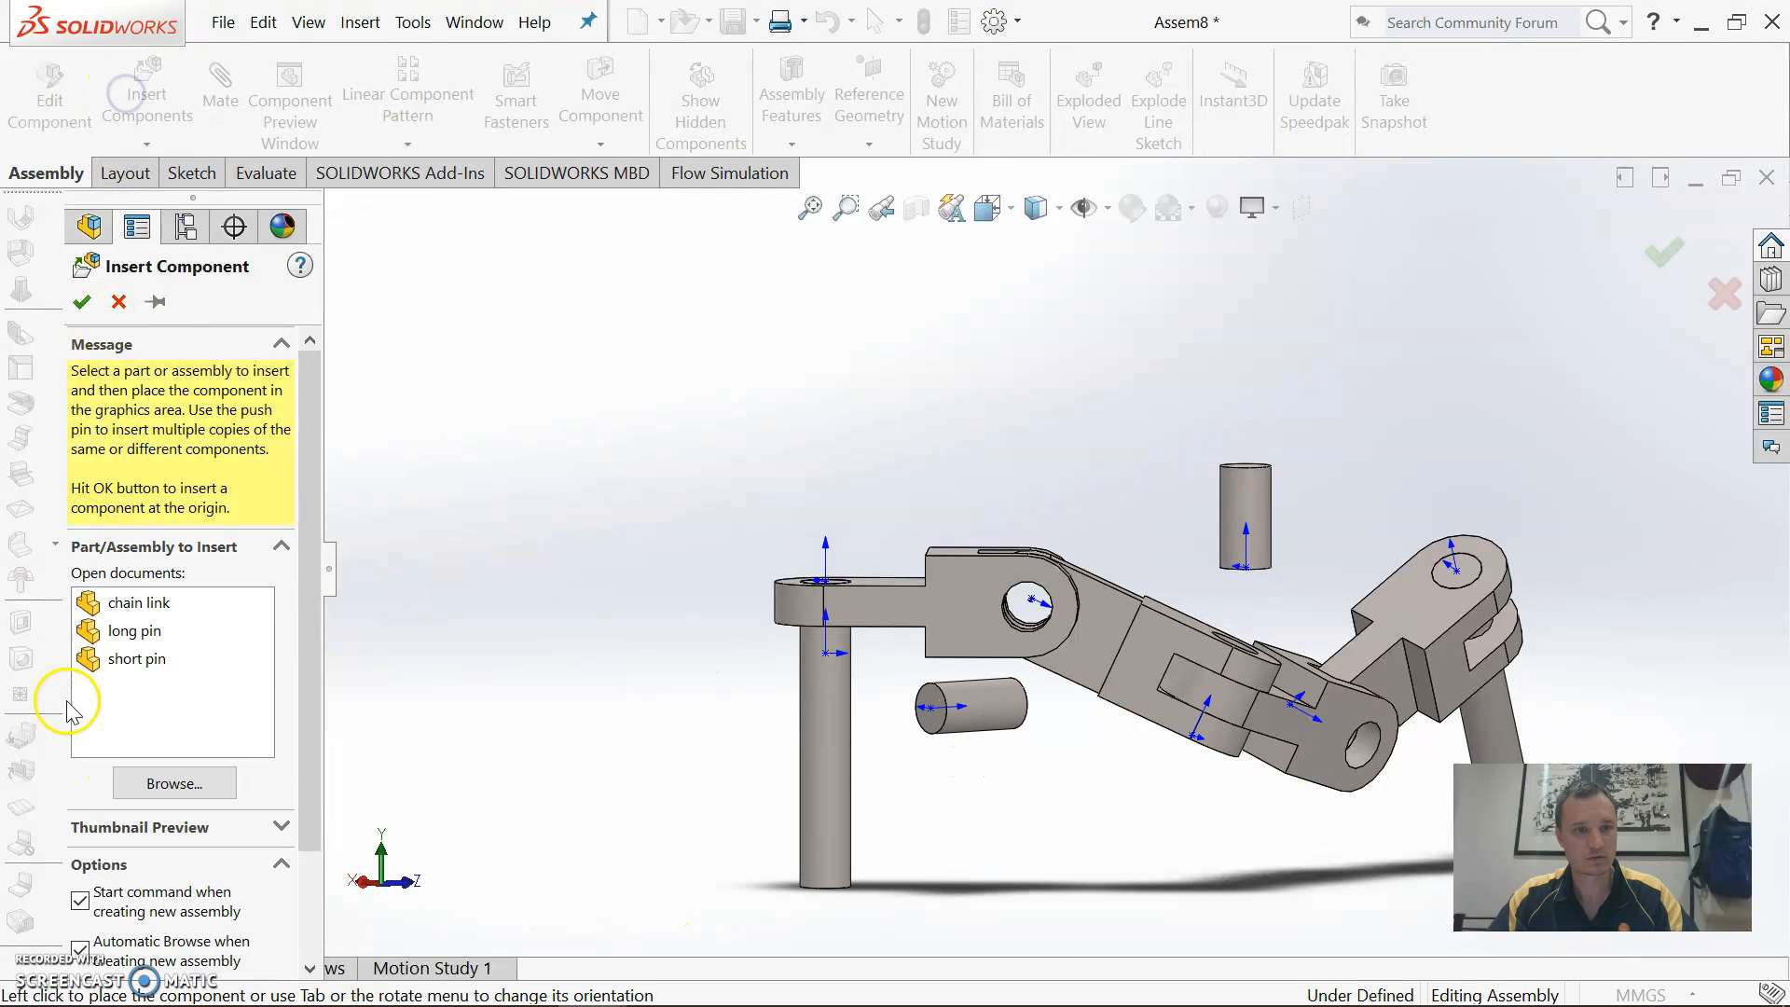
{"action": "left_click", "coordinate": [125, 664]}
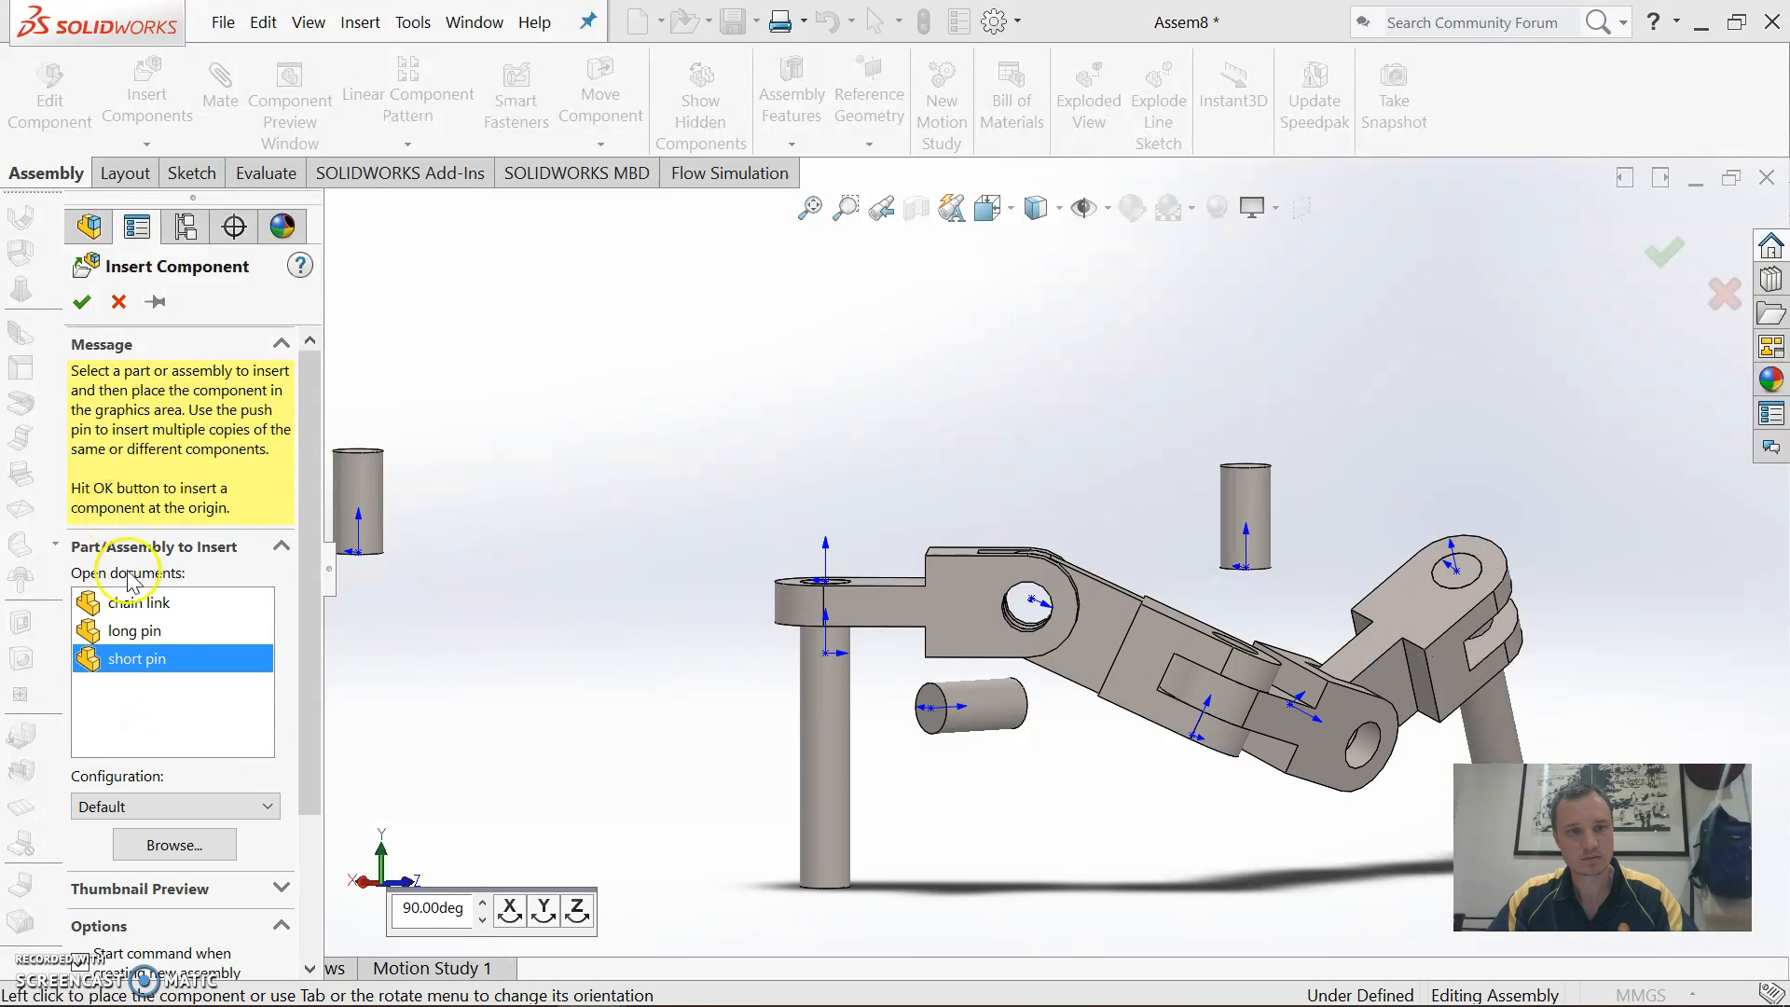
{"action": "left_click", "coordinate": [510, 913]}
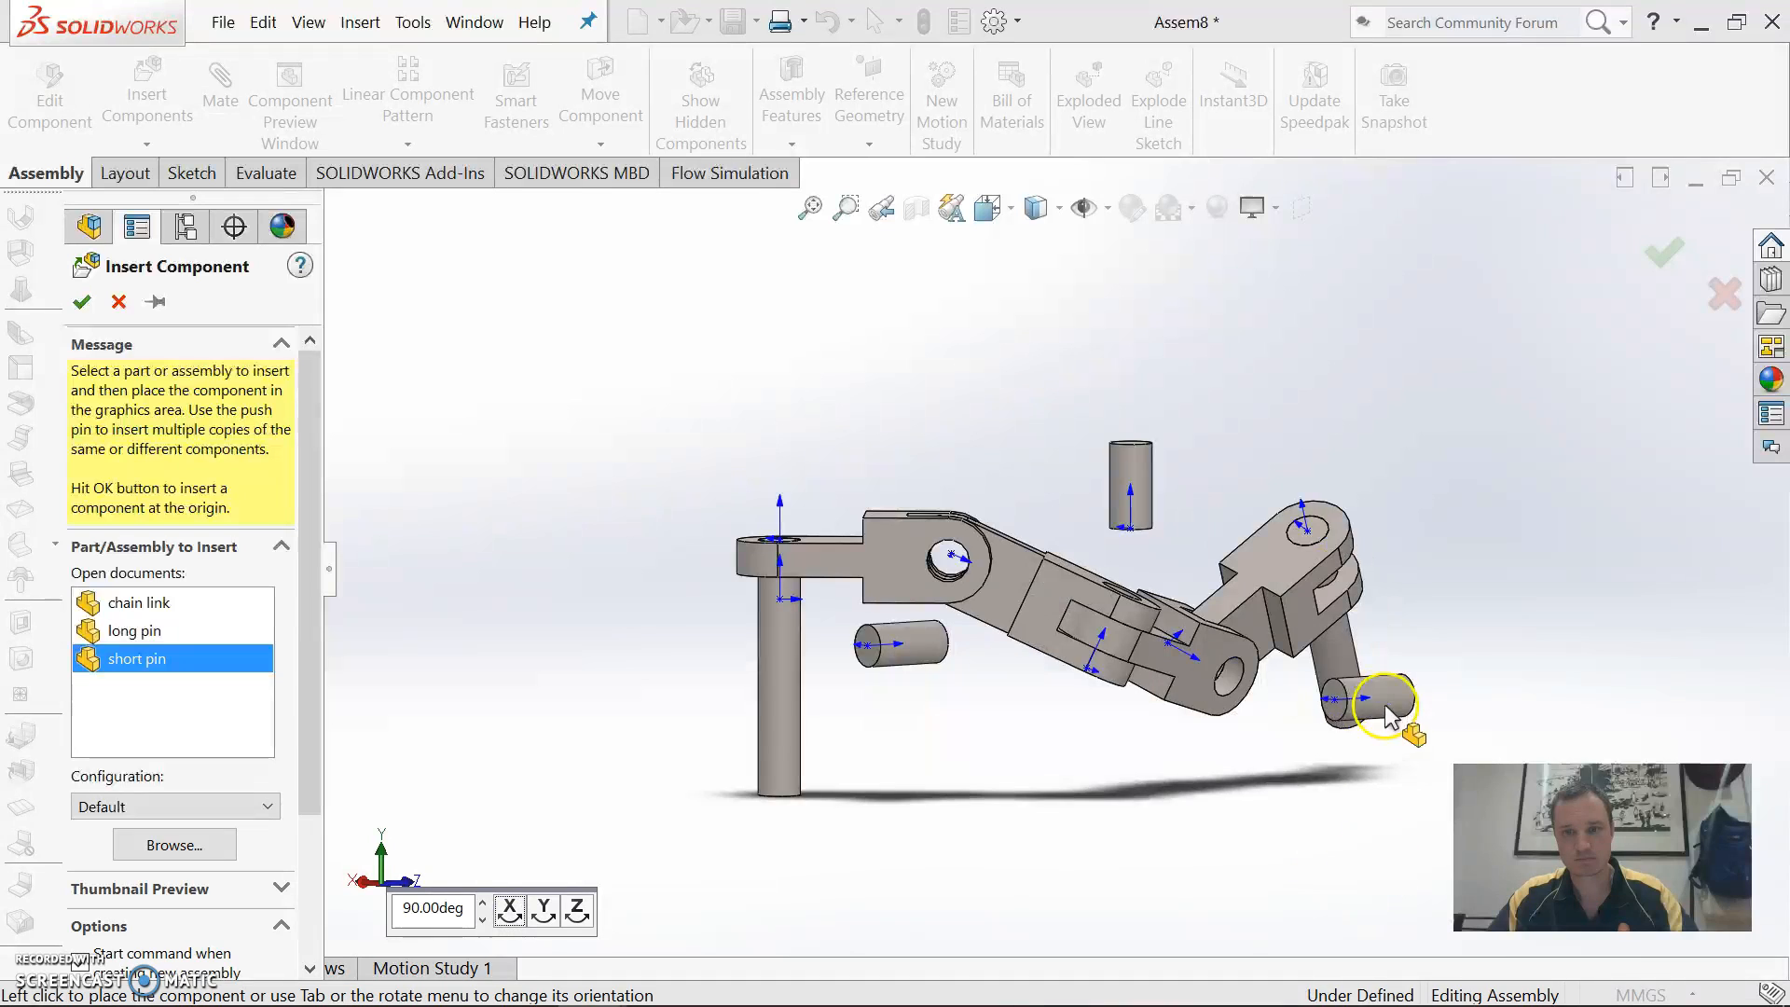
{"action": "left_click", "coordinate": [1317, 779]}
{"action": "left_click", "coordinate": [82, 301]}
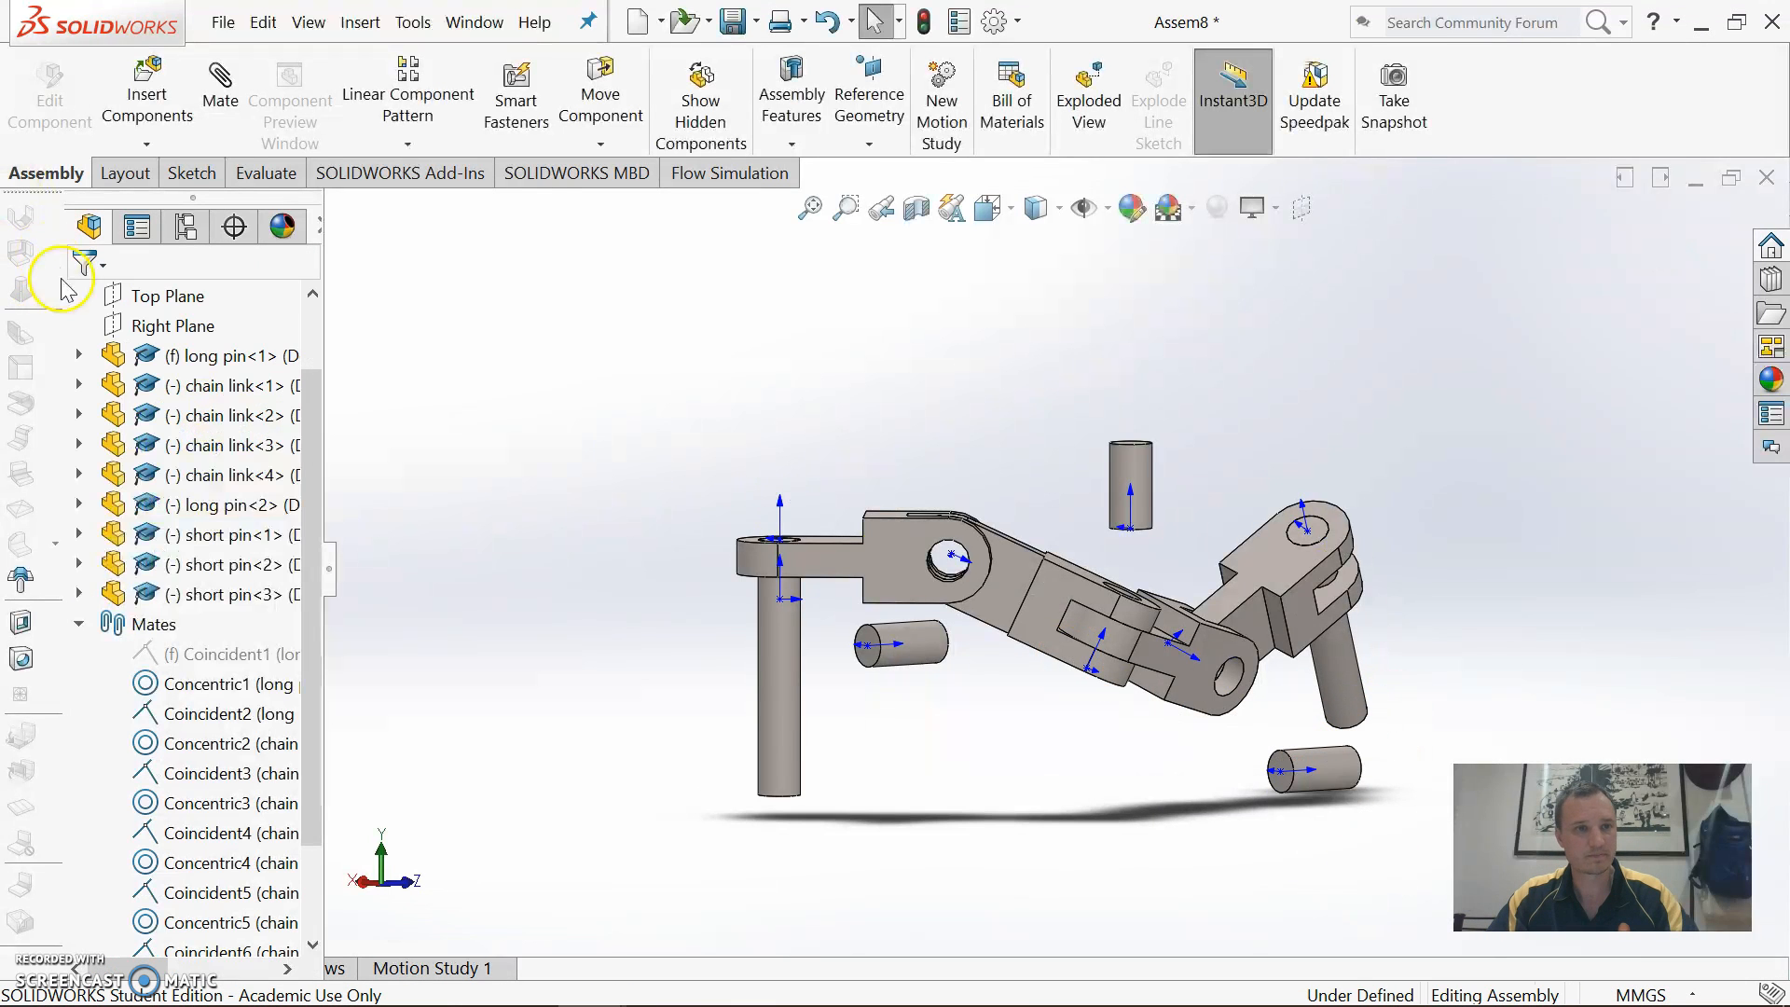
{"action": "left_click", "coordinate": [918, 656]}
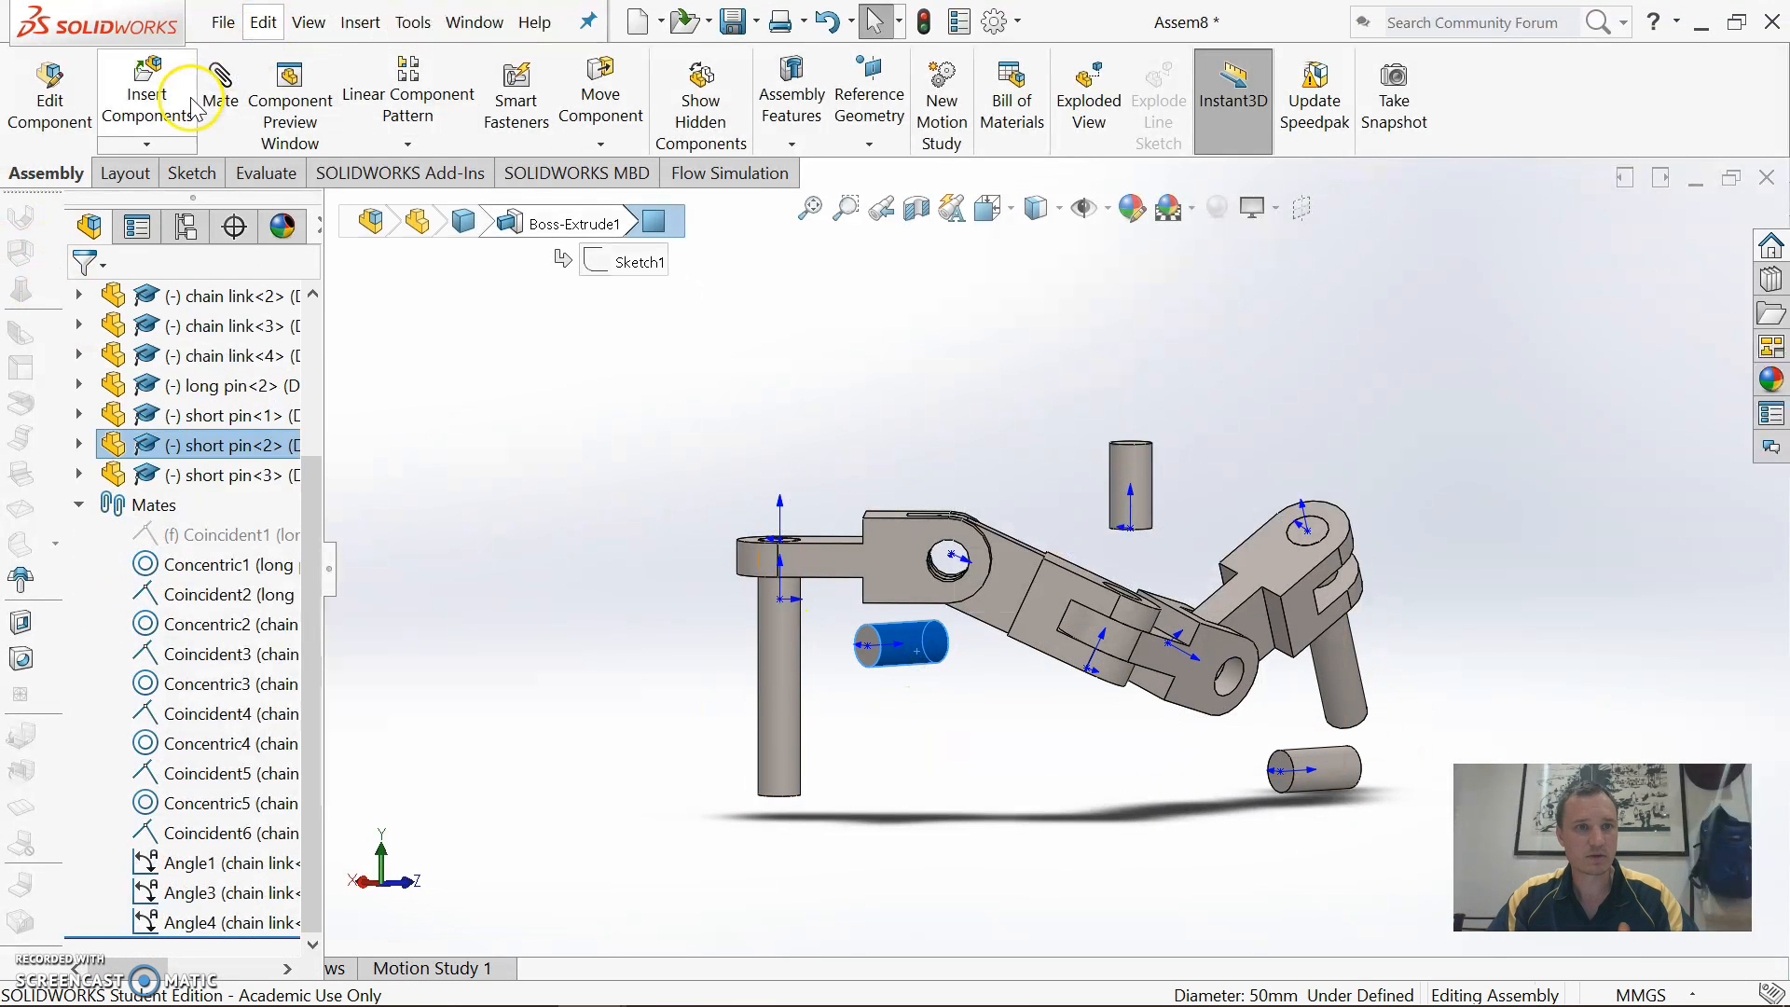
{"action": "left_click", "coordinate": [146, 98]}
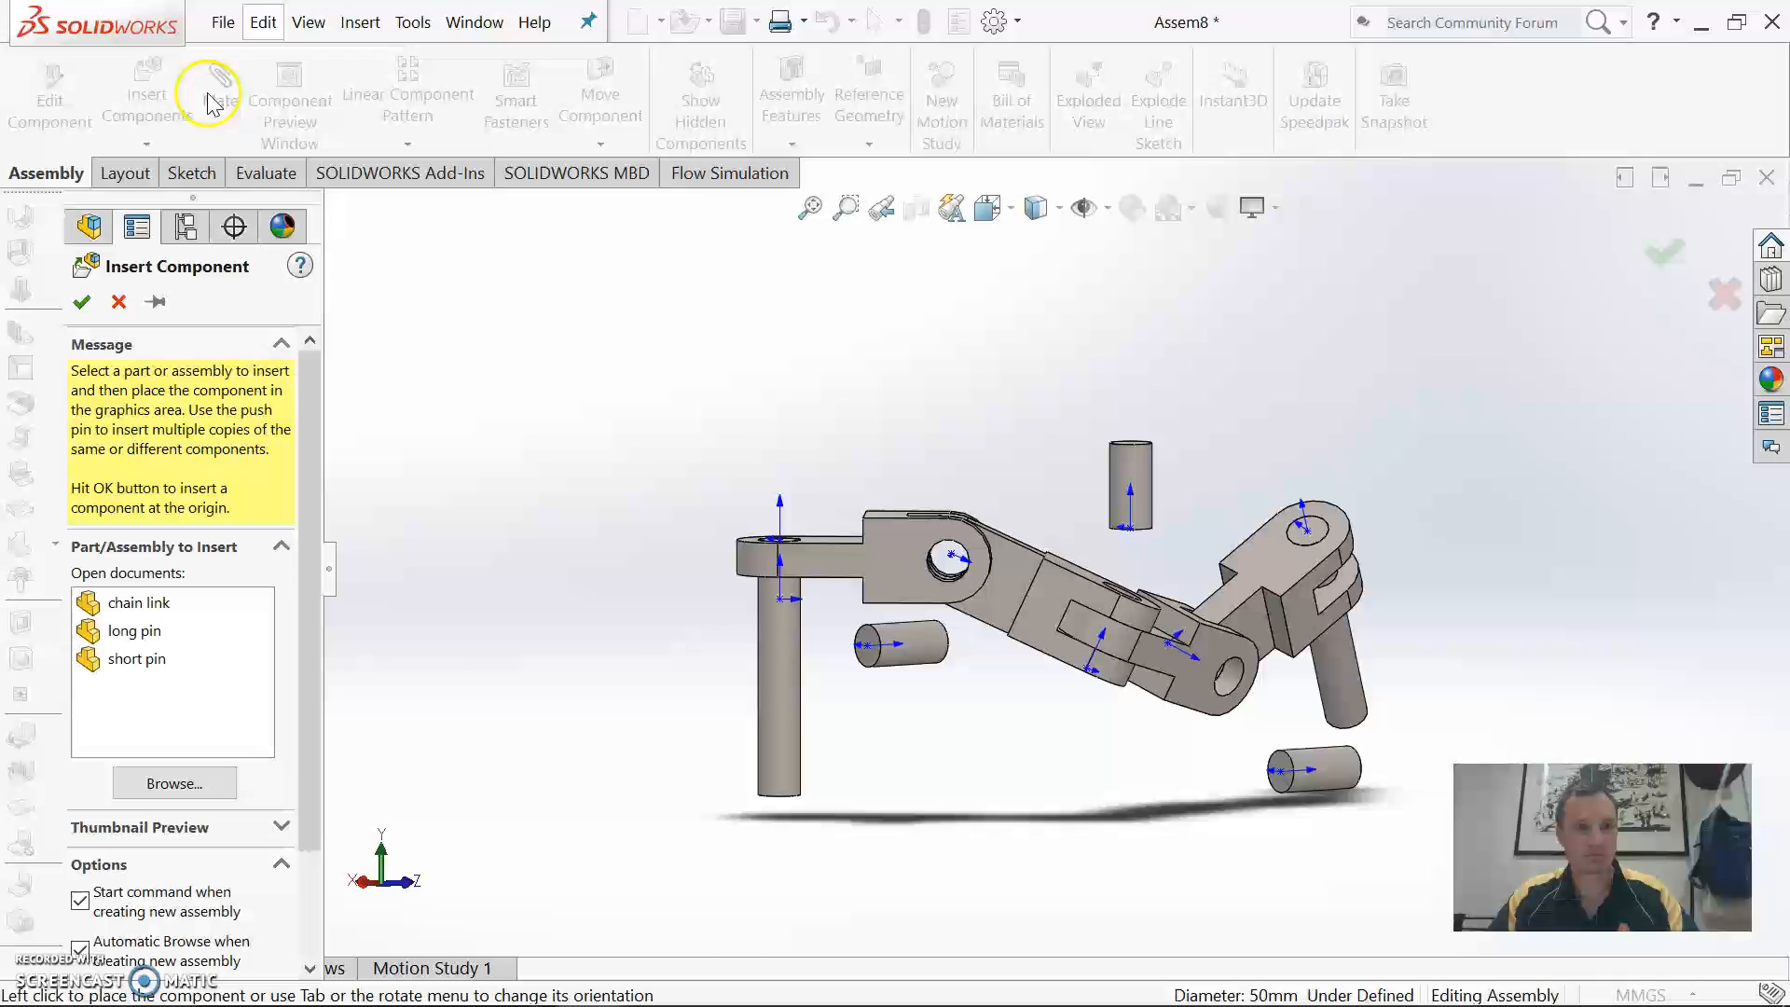
{"action": "left_click", "coordinate": [121, 302]}
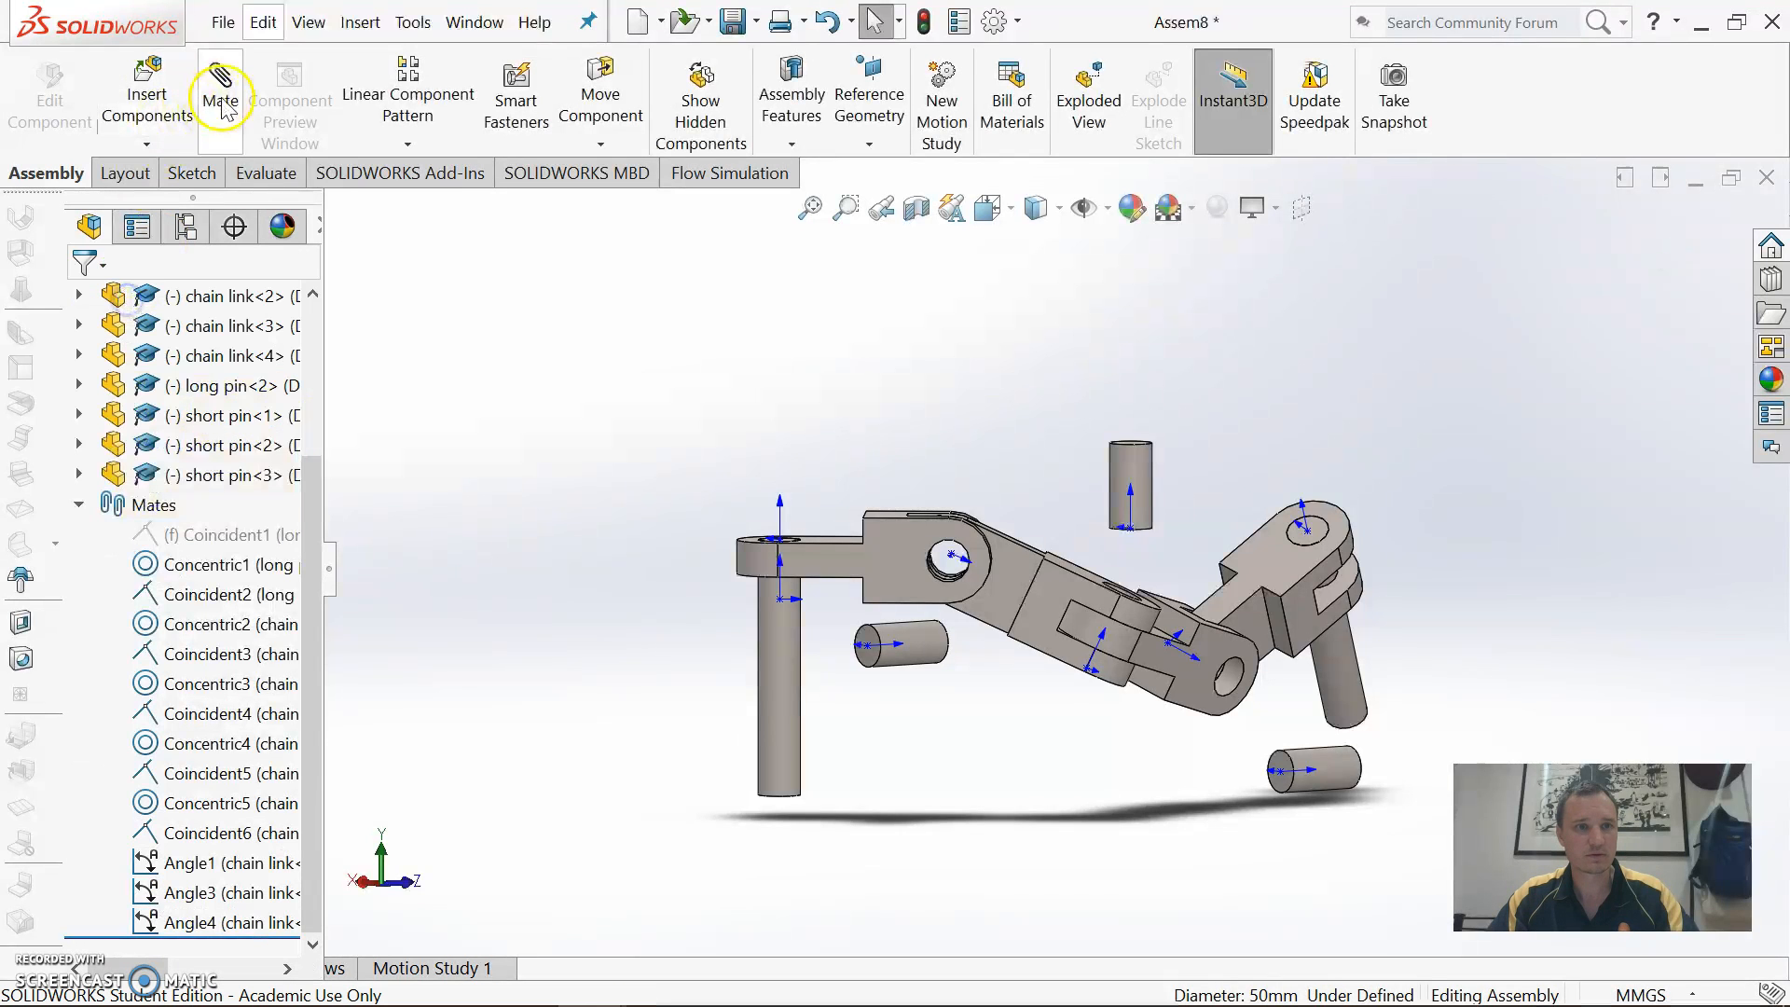
Add a concentric mate between the short pin below the first joint and the side hole of the first chain link
{"action": "left_click", "coordinate": [909, 643]}
{"action": "scroll", "coordinate": [932, 593], "scroll_direction": "down", "scroll_amount": 5}
{"action": "middle_click_drag", "start_coordinate": [979, 558], "coordinate": [934, 656]}
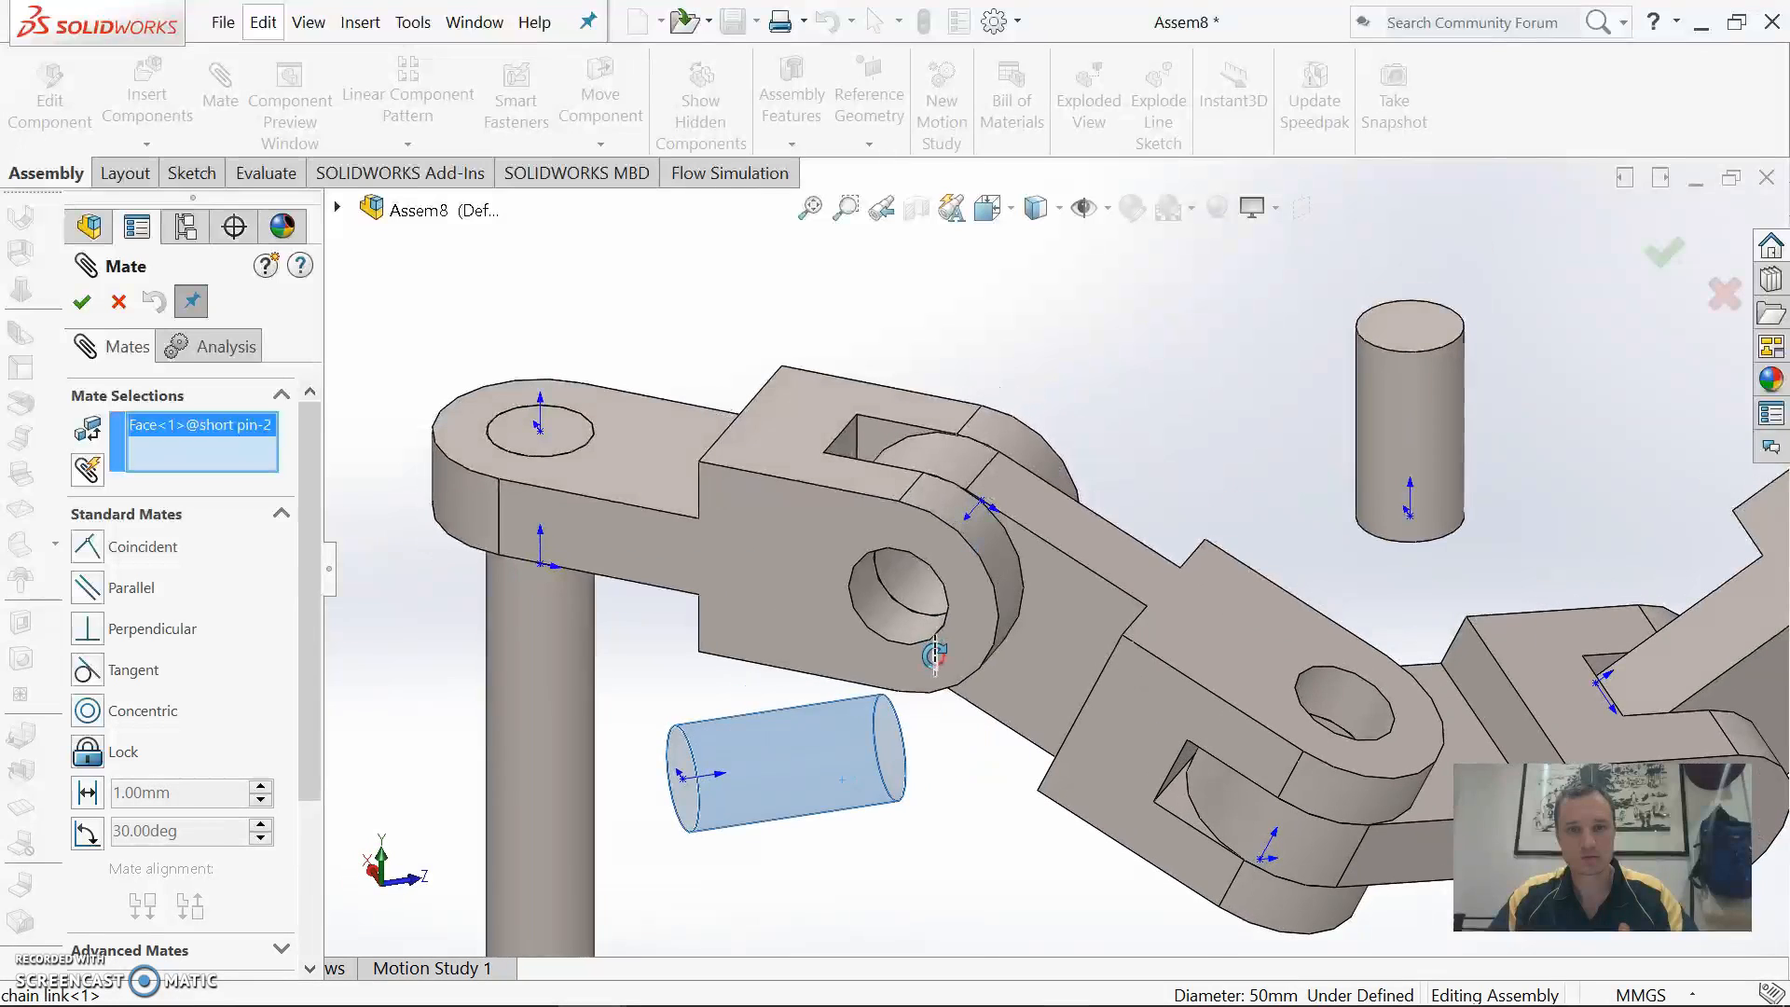
{"action": "left_click", "coordinate": [881, 610]}
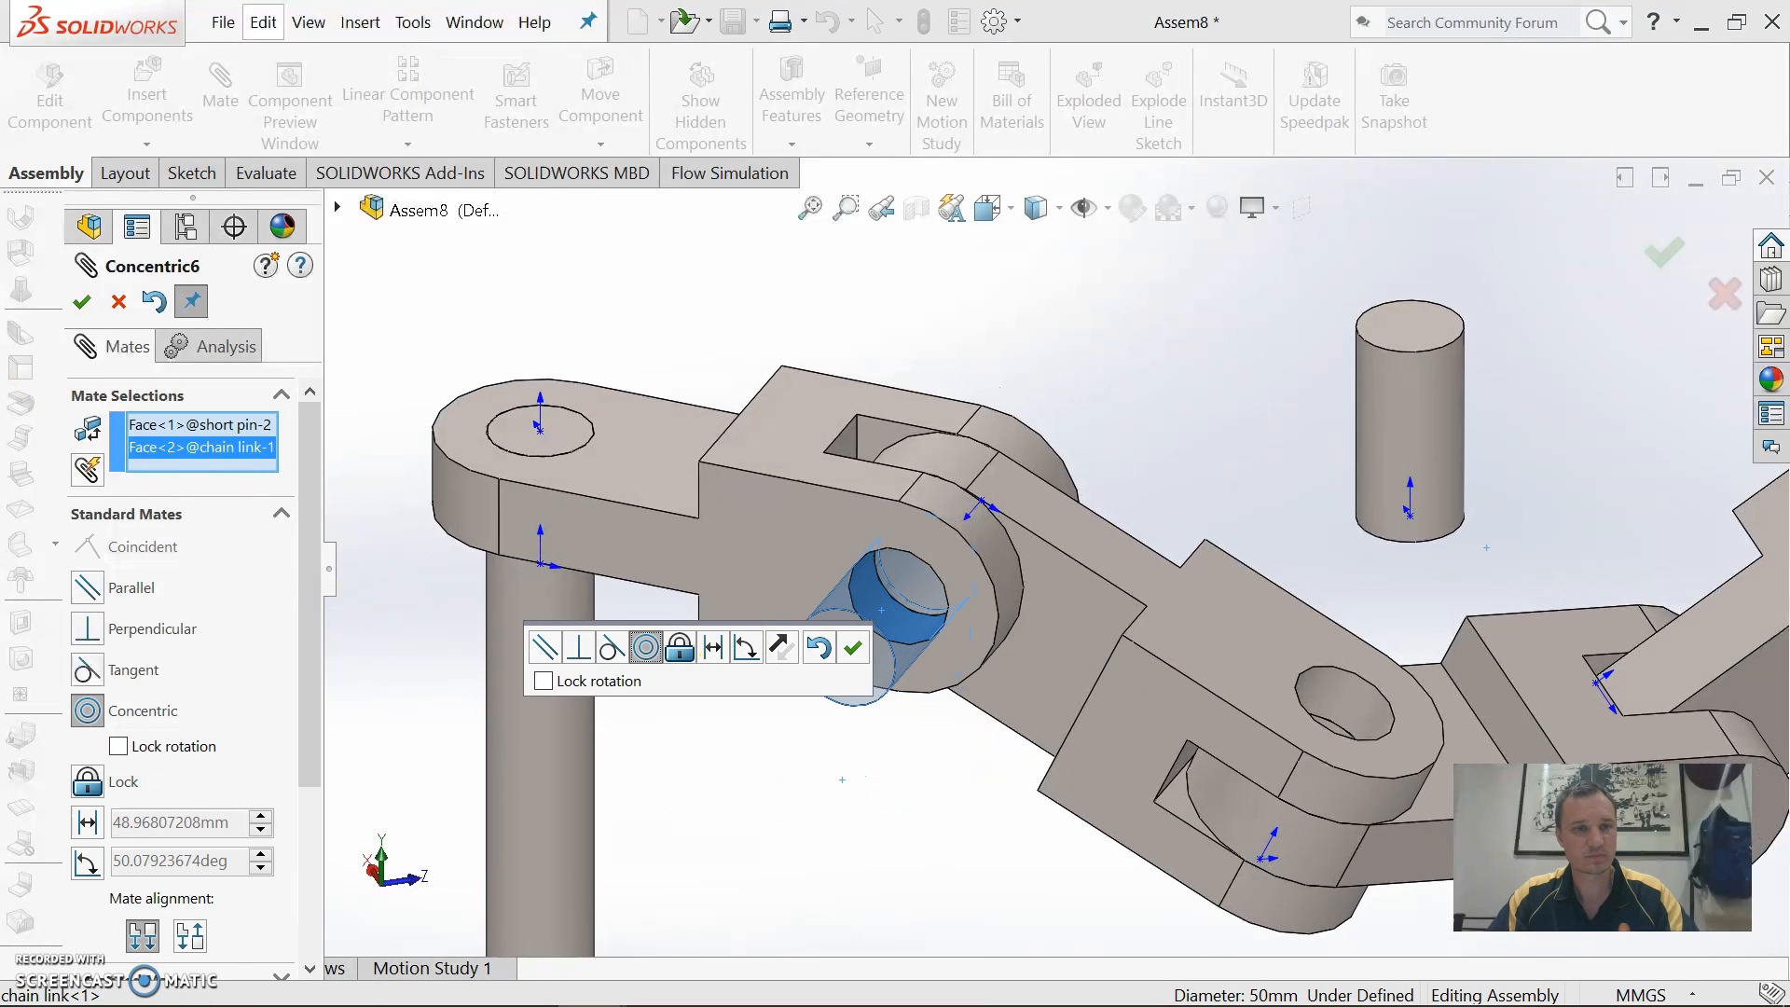
{"action": "left_click", "coordinate": [82, 303]}
Make that pin's front end face coincident with the outer side face of the first chain link
{"action": "left_click", "coordinate": [842, 673]}
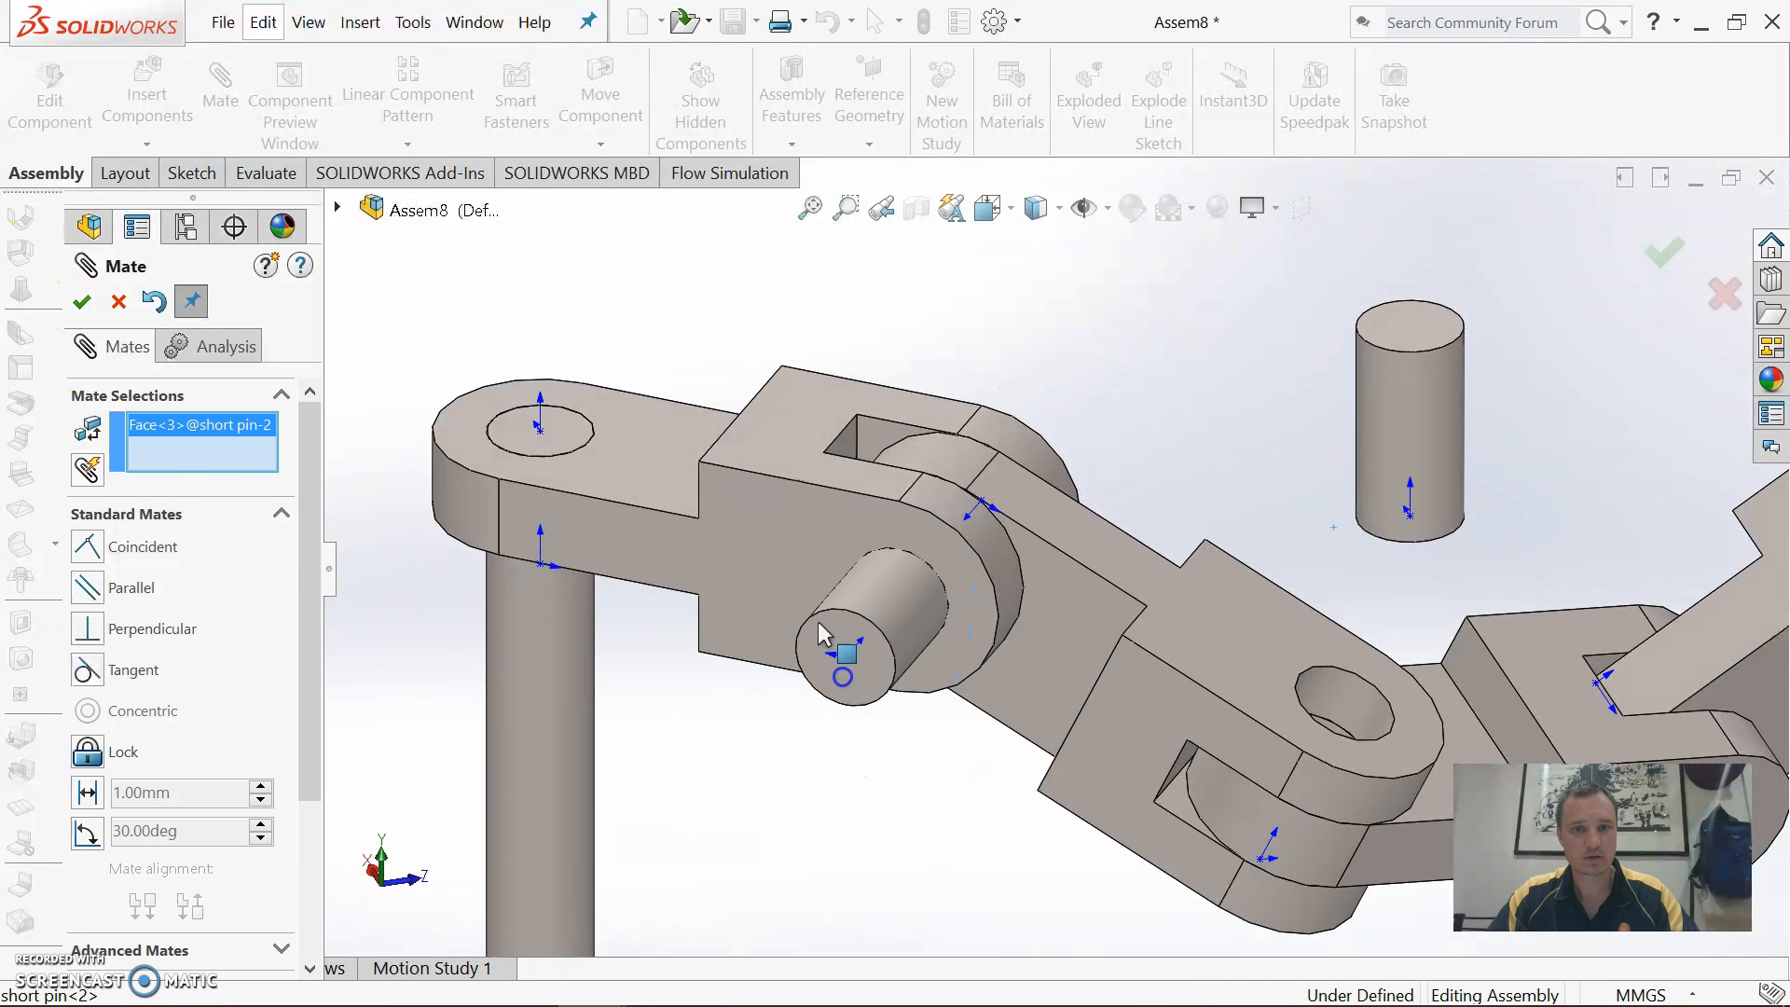
{"action": "left_click", "coordinate": [799, 517]}
{"action": "left_click", "coordinate": [82, 300]}
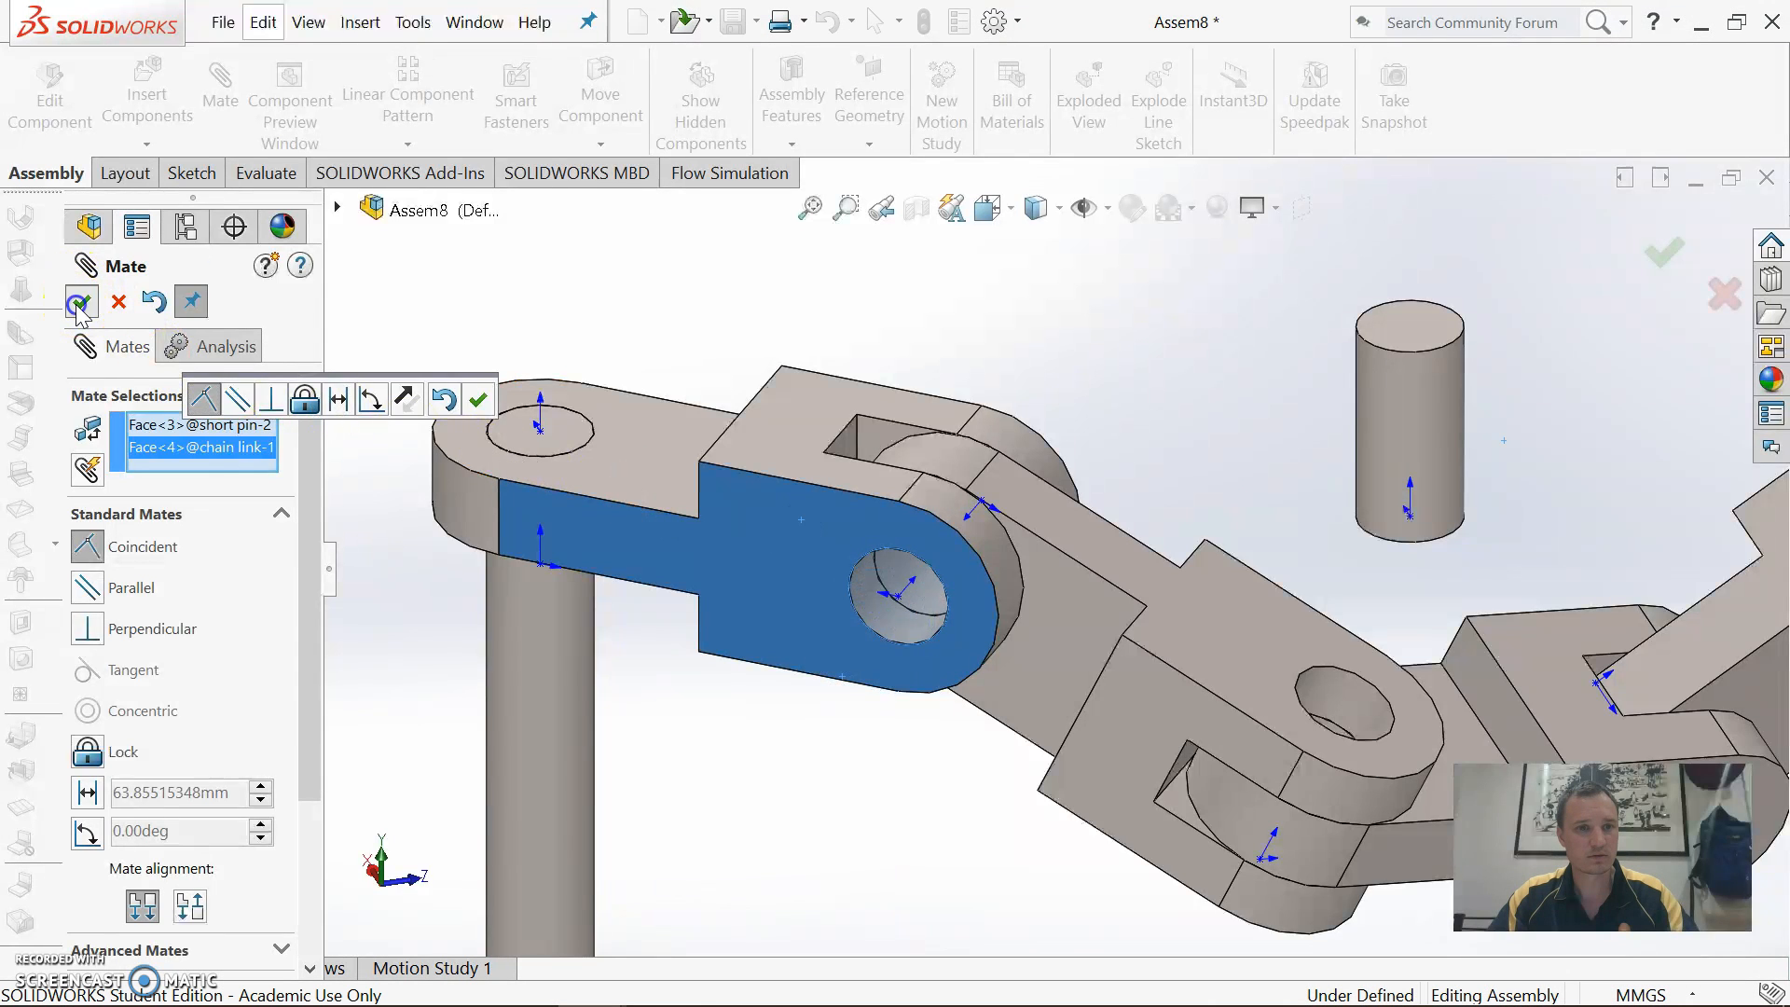
Add a concentric mate between the upright short pin above the chain and the hole at the second link's forked end
{"action": "scroll", "coordinate": [1278, 799], "scroll_direction": "up", "scroll_amount": 5}
{"action": "scroll", "coordinate": [1310, 804], "scroll_direction": "down", "scroll_amount": 3}
{"action": "left_click", "coordinate": [1210, 331]}
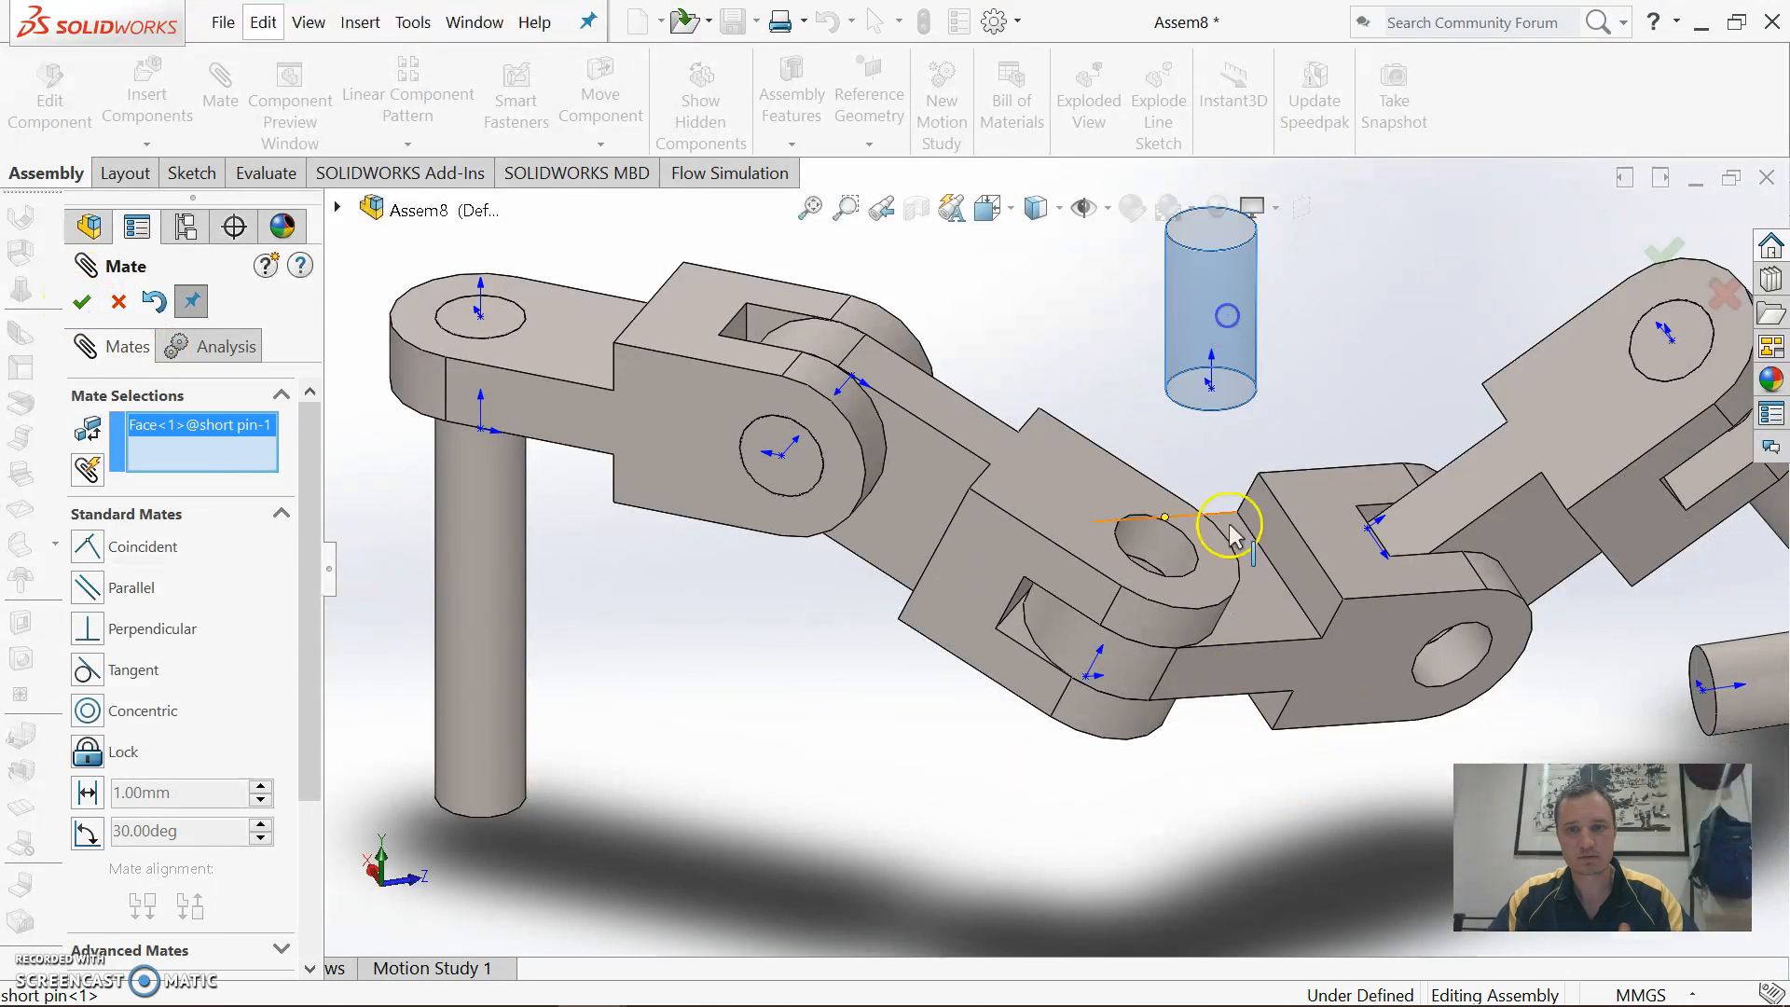
{"action": "left_click", "coordinate": [1143, 543]}
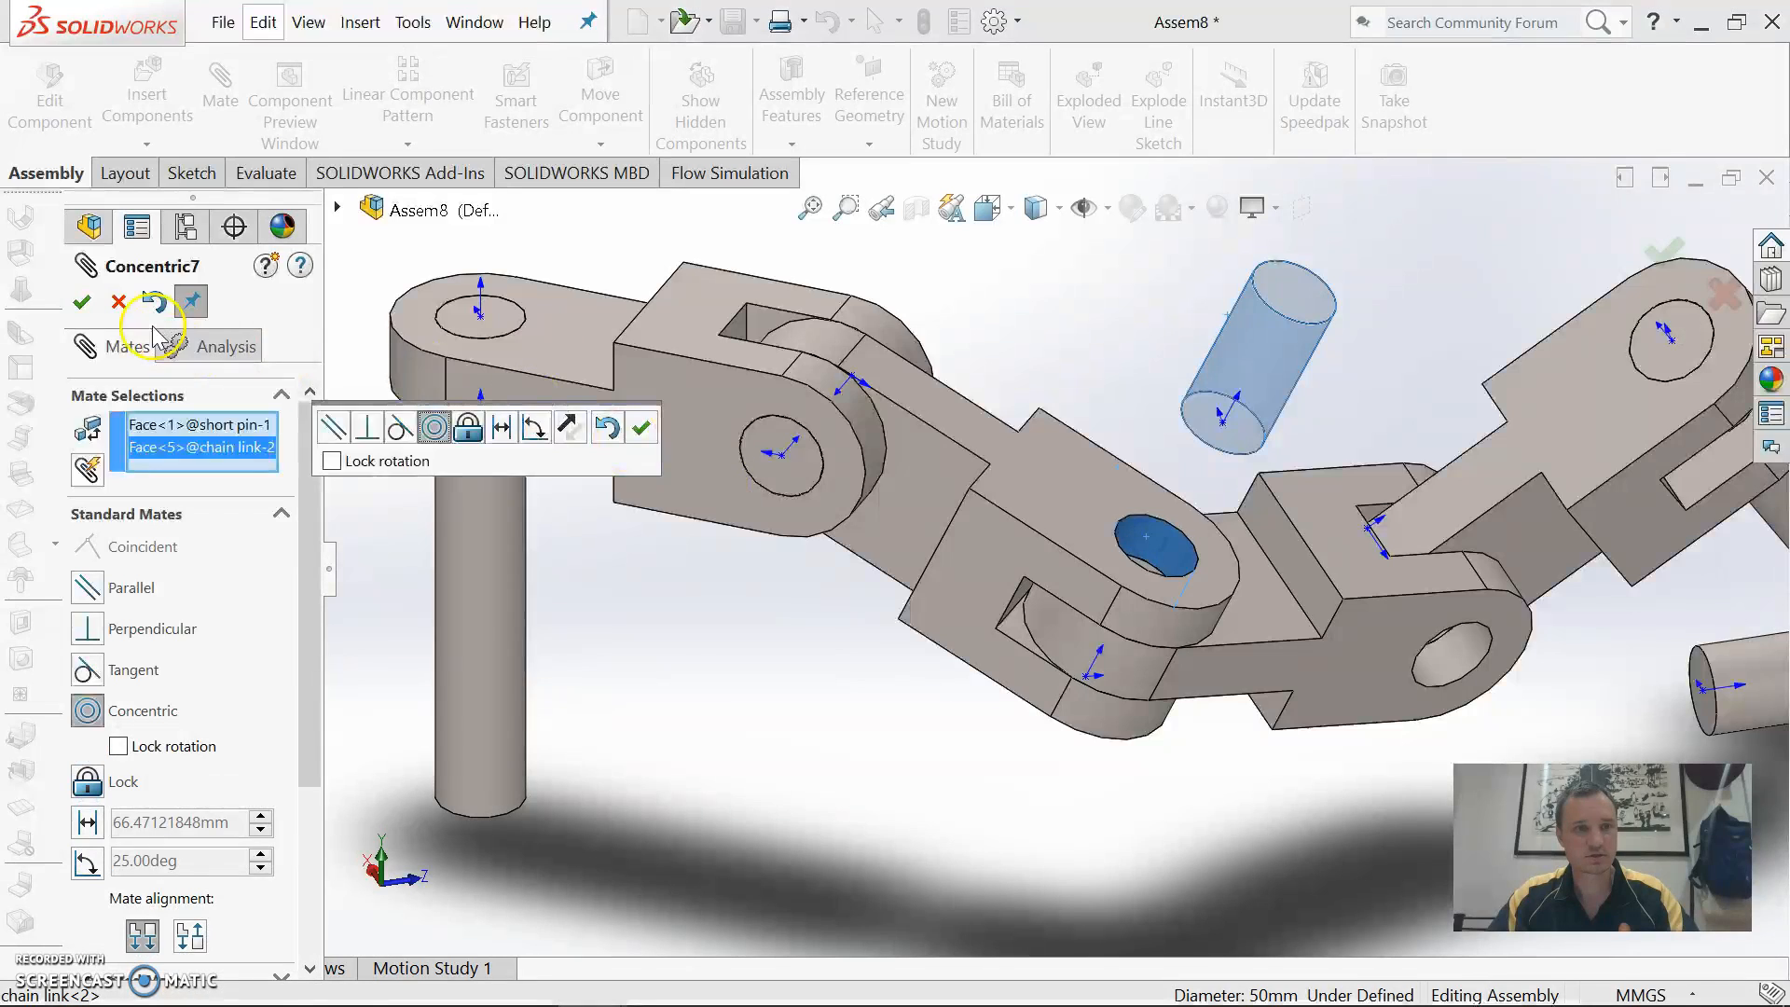
{"action": "left_click", "coordinate": [81, 301]}
Make the middle short pin's upper end face coincident with the upper face of the second chain link
{"action": "left_click", "coordinate": [1317, 288]}
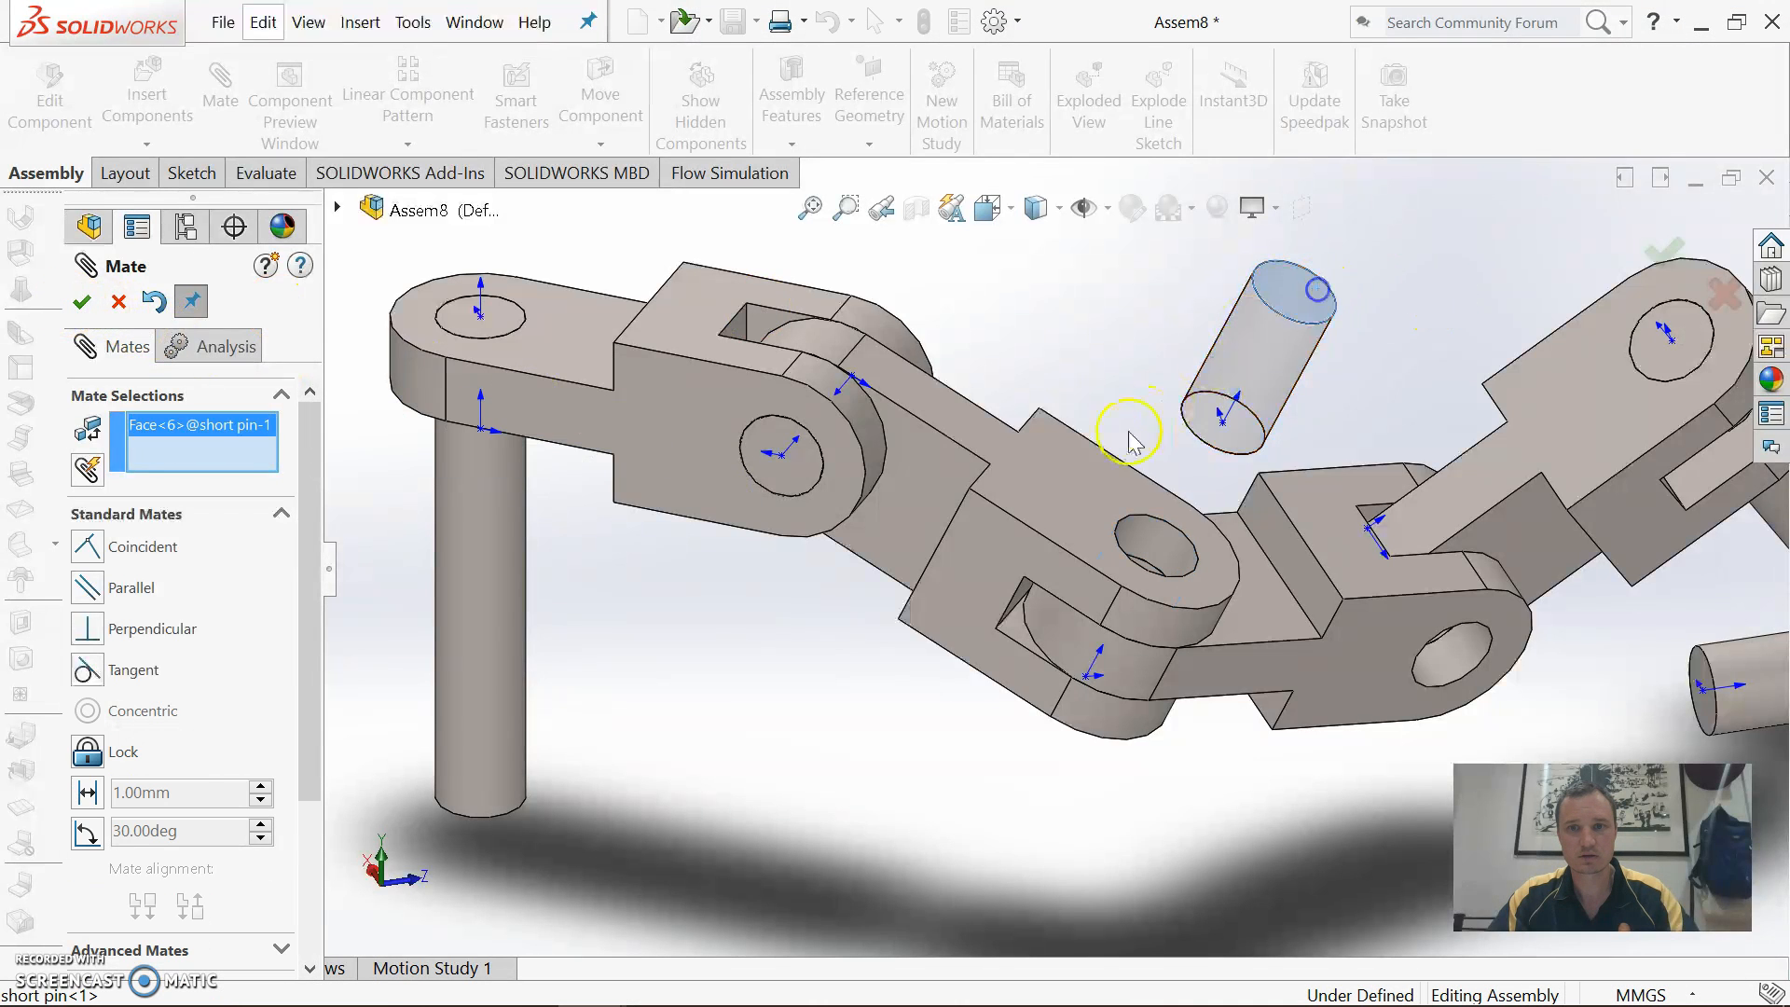
{"action": "left_click", "coordinate": [1088, 484]}
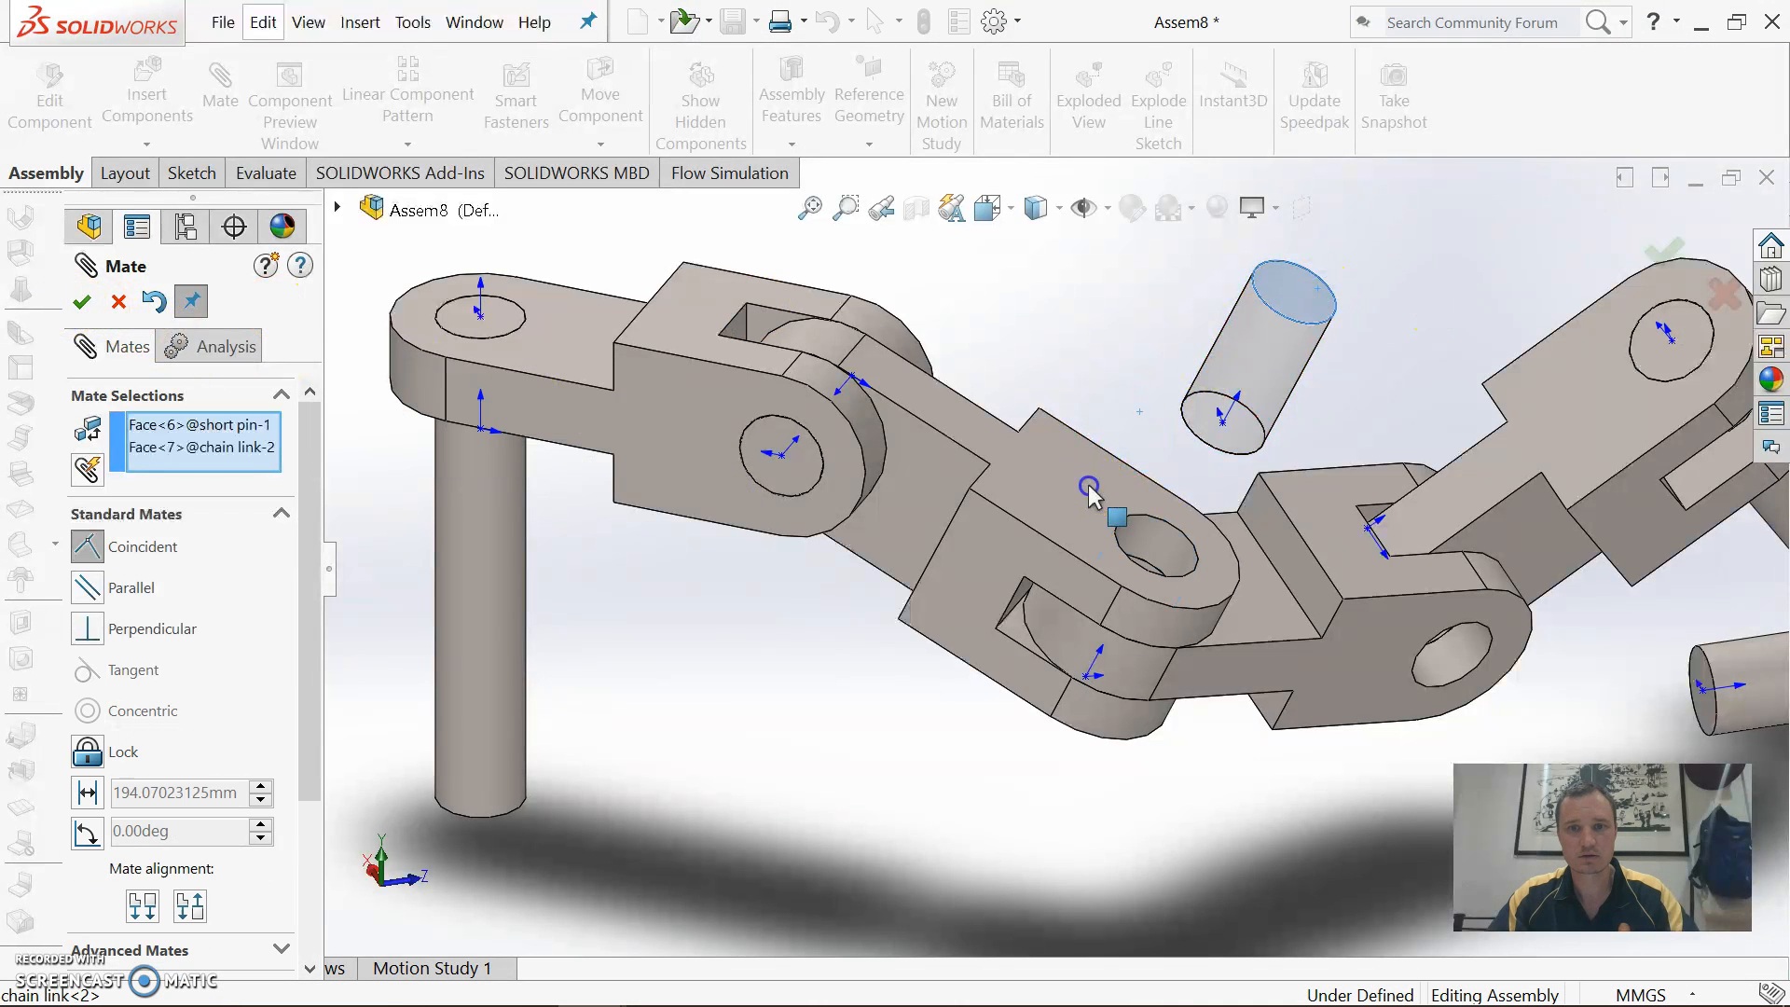
{"action": "left_click", "coordinate": [82, 303]}
Add a concentric mate between the remaining short pin below the far end and the hole joining the third and fourth links
{"action": "scroll", "coordinate": [1065, 550], "scroll_direction": "down", "scroll_amount": 3}
{"action": "left_click", "coordinate": [1562, 650]}
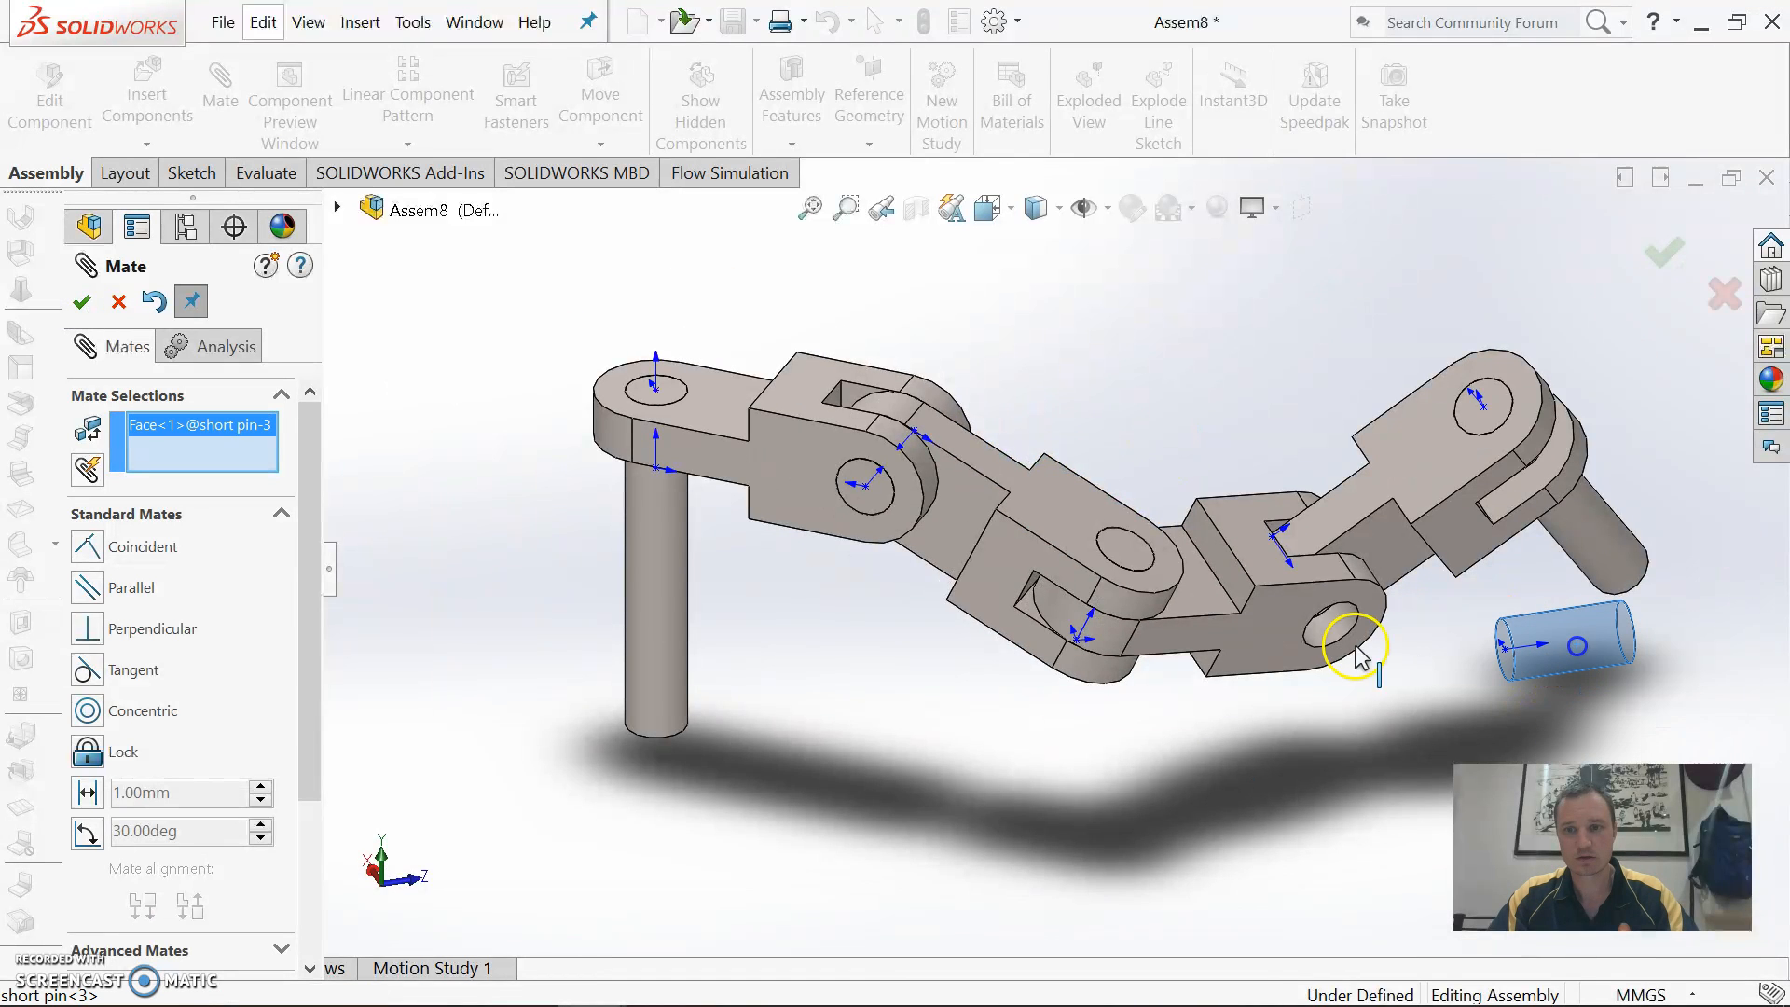
{"action": "left_click", "coordinate": [1326, 628]}
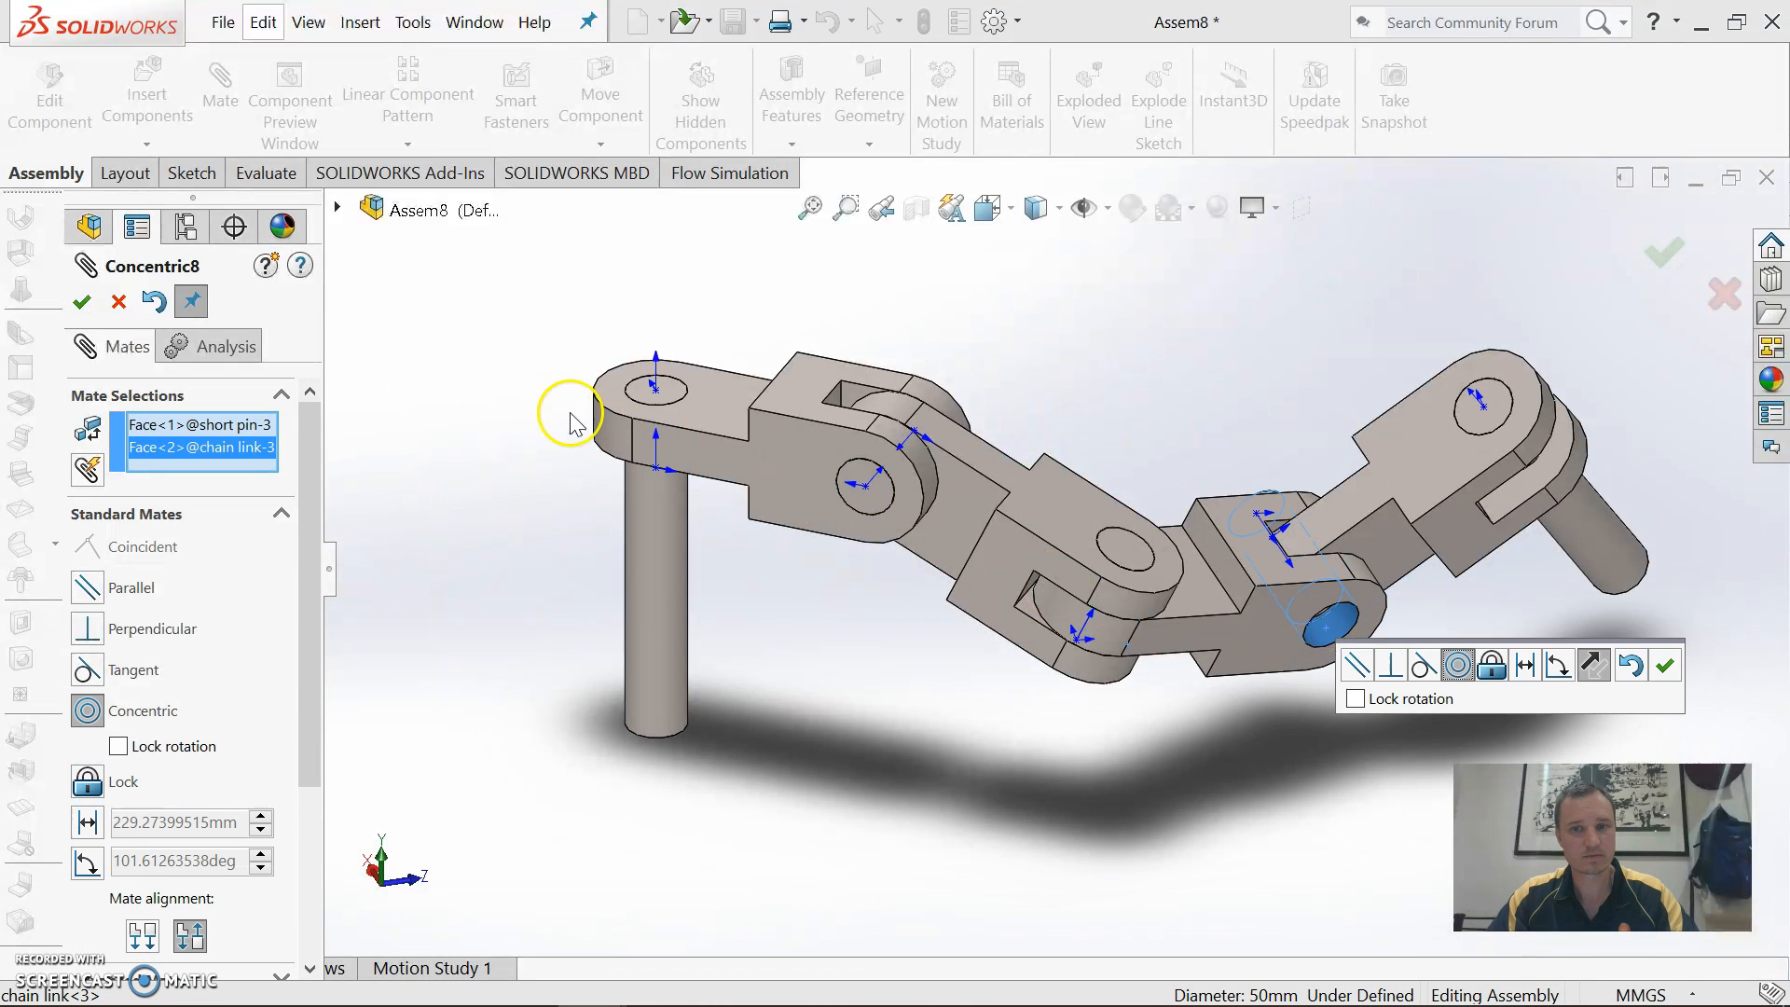
{"action": "left_click", "coordinate": [82, 303]}
Make the third short pin's end face coincident with the outer side face of the third chain link, and close the mate command
{"action": "scroll", "coordinate": [1343, 704], "scroll_direction": "down", "scroll_amount": 3}
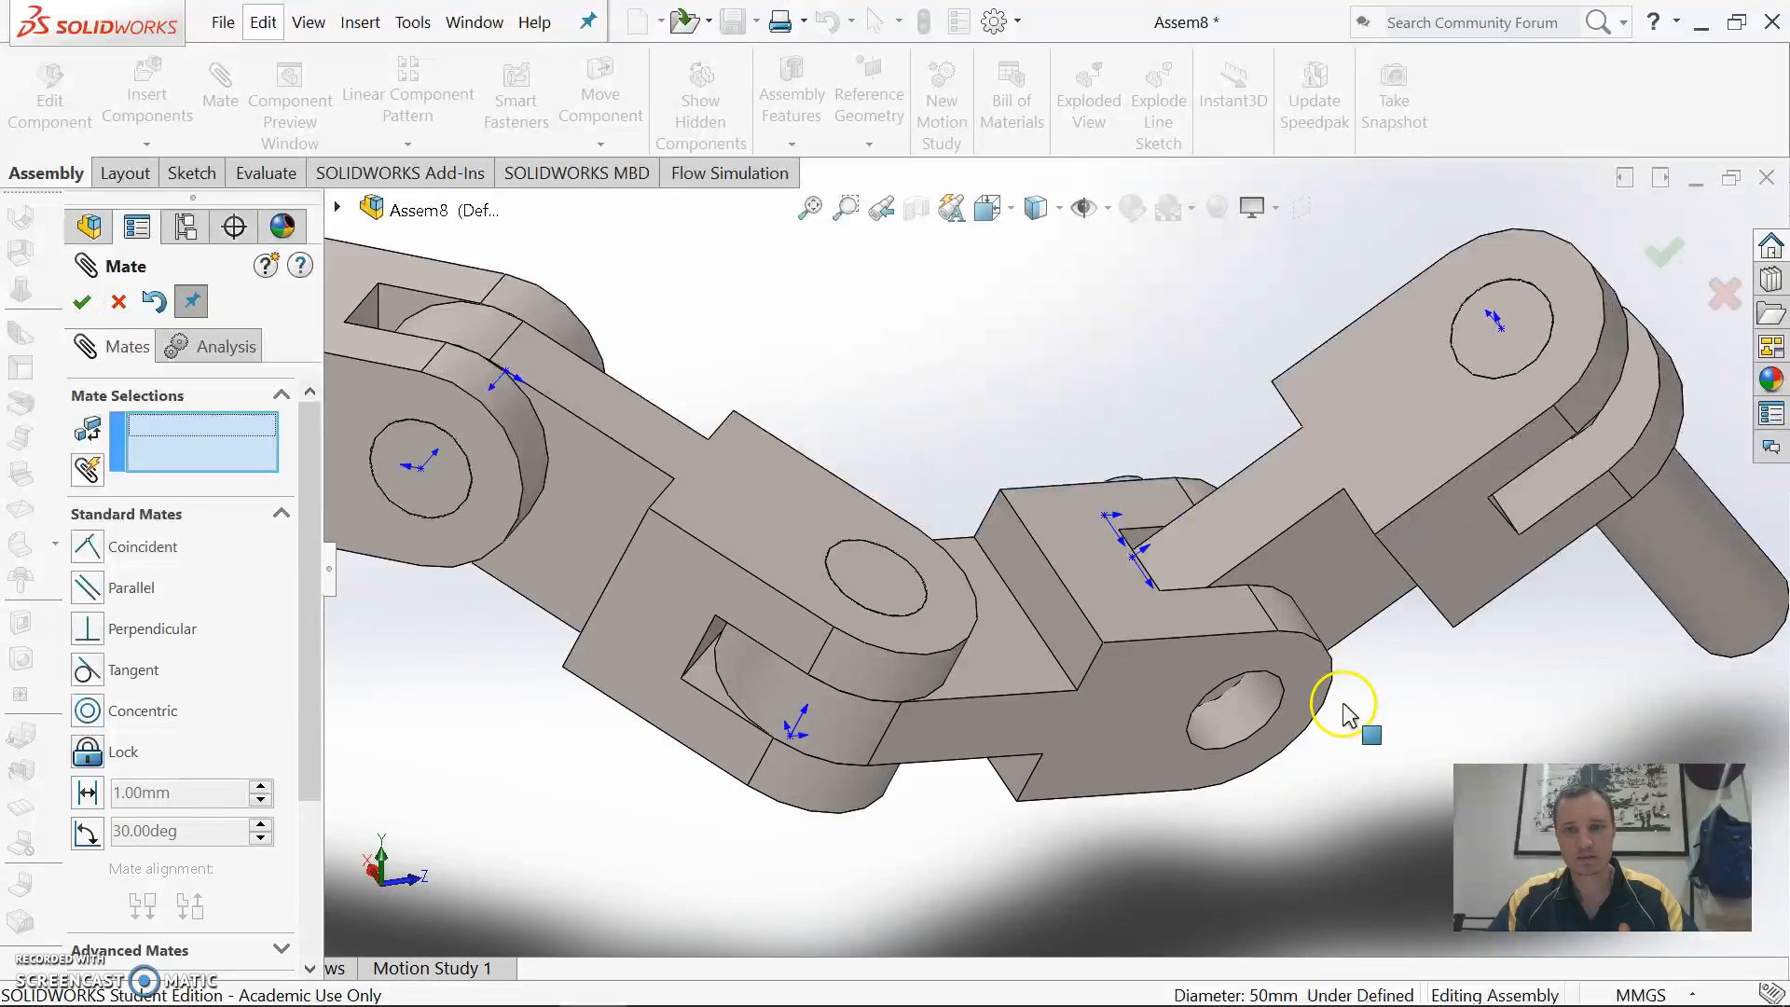
{"action": "scroll", "coordinate": [1333, 597], "scroll_direction": "down", "scroll_amount": 2}
{"action": "left_click", "coordinate": [1205, 670]}
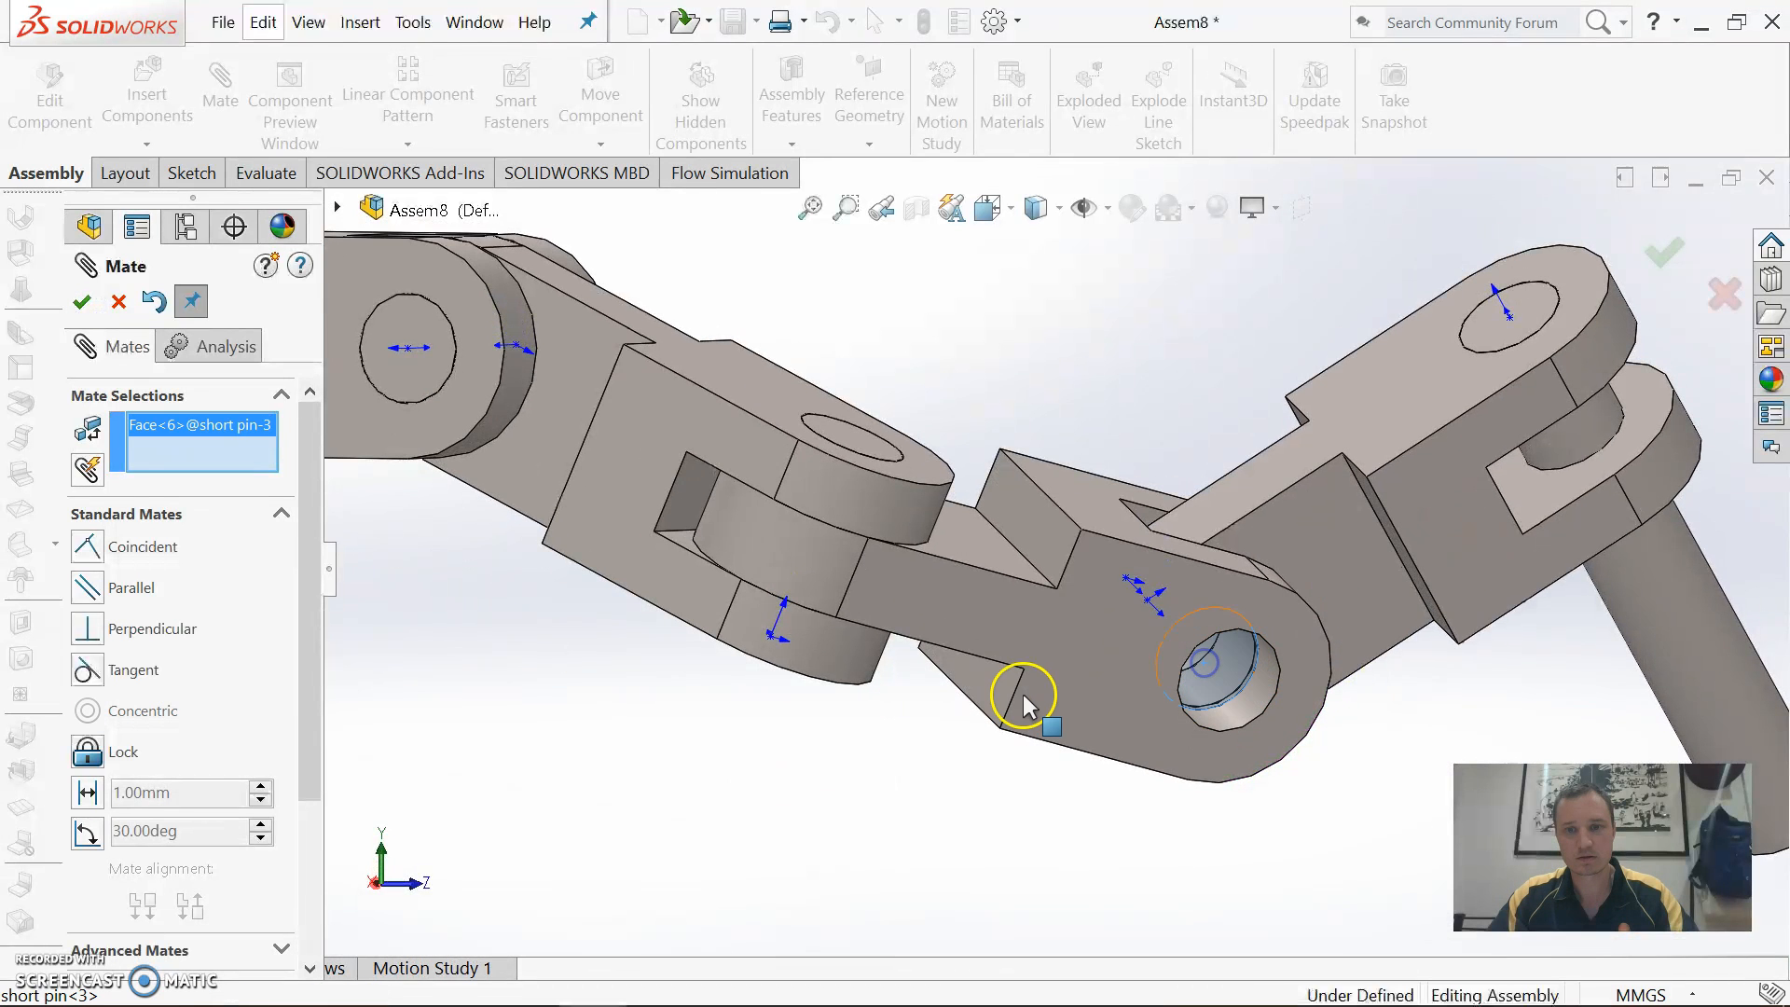
{"action": "left_click", "coordinate": [1085, 688]}
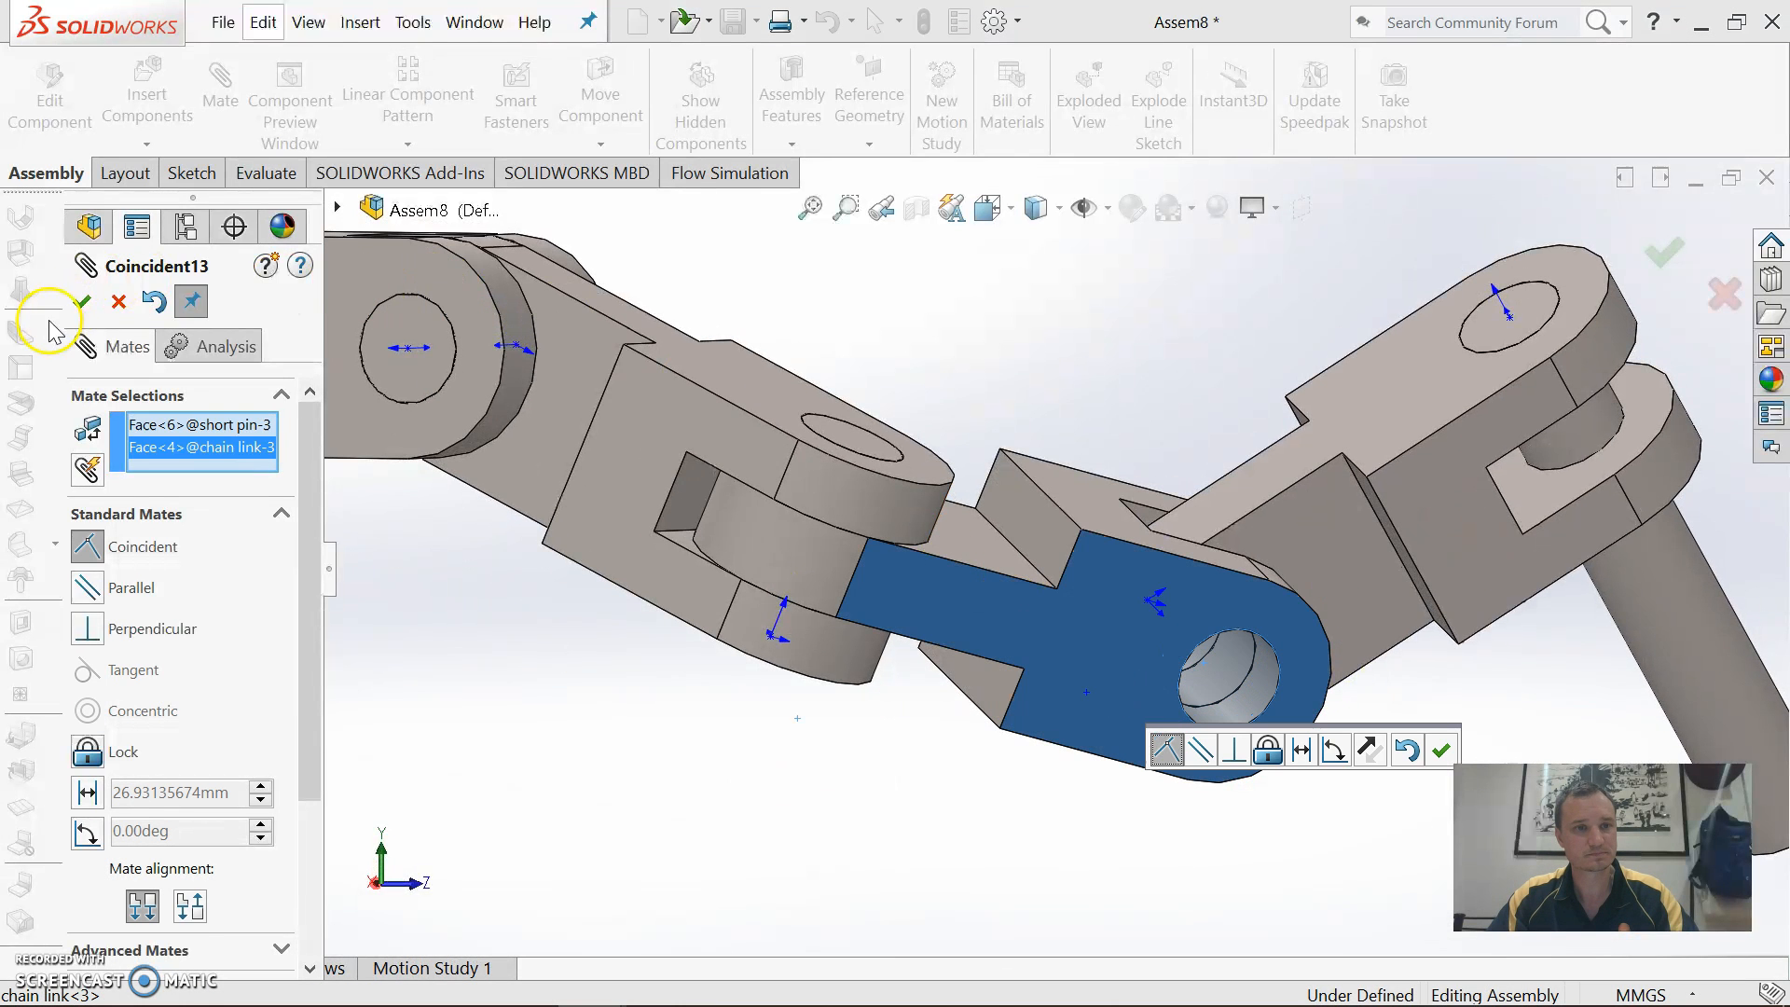
{"action": "left_click", "coordinate": [82, 302]}
{"action": "scroll", "coordinate": [1031, 675], "scroll_direction": "up", "scroll_amount": 3}
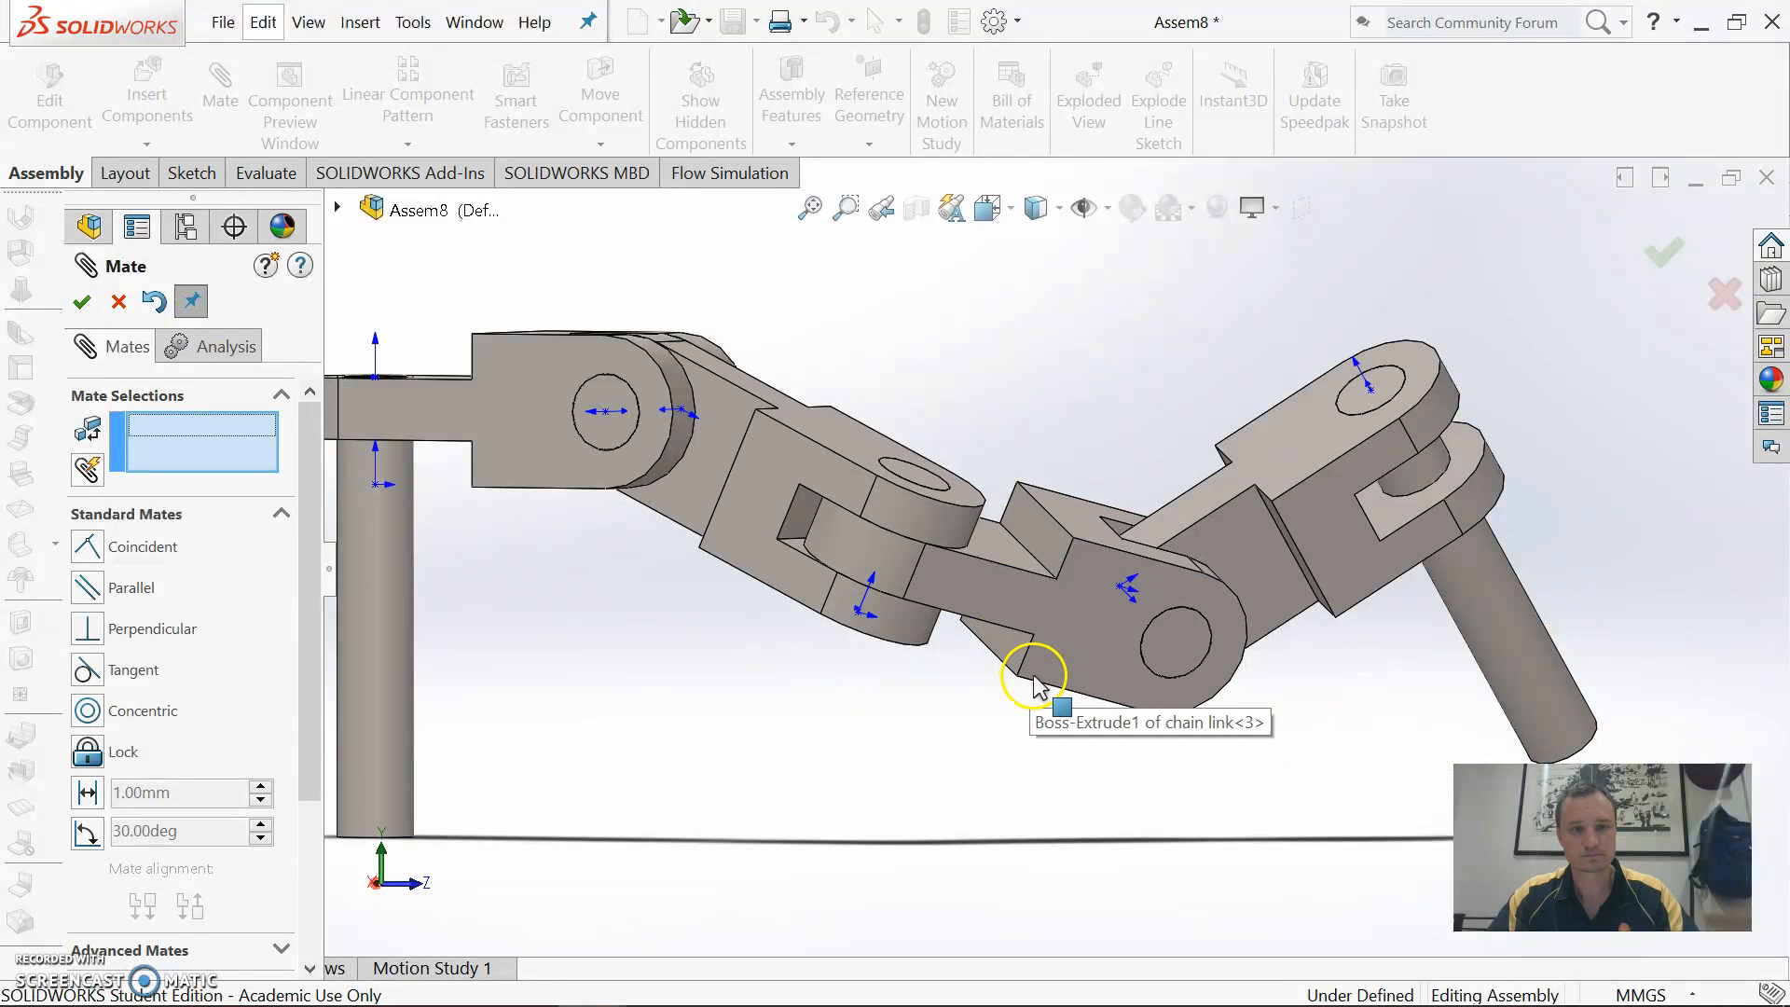
{"action": "mouse_move", "coordinate": [1198, 718]}
{"action": "middle_mouse_down"}
{"action": "mouse_move", "coordinate": [1193, 774]}
{"action": "mouse_move", "coordinate": [1186, 748]}
{"action": "middle_mouse_up"}
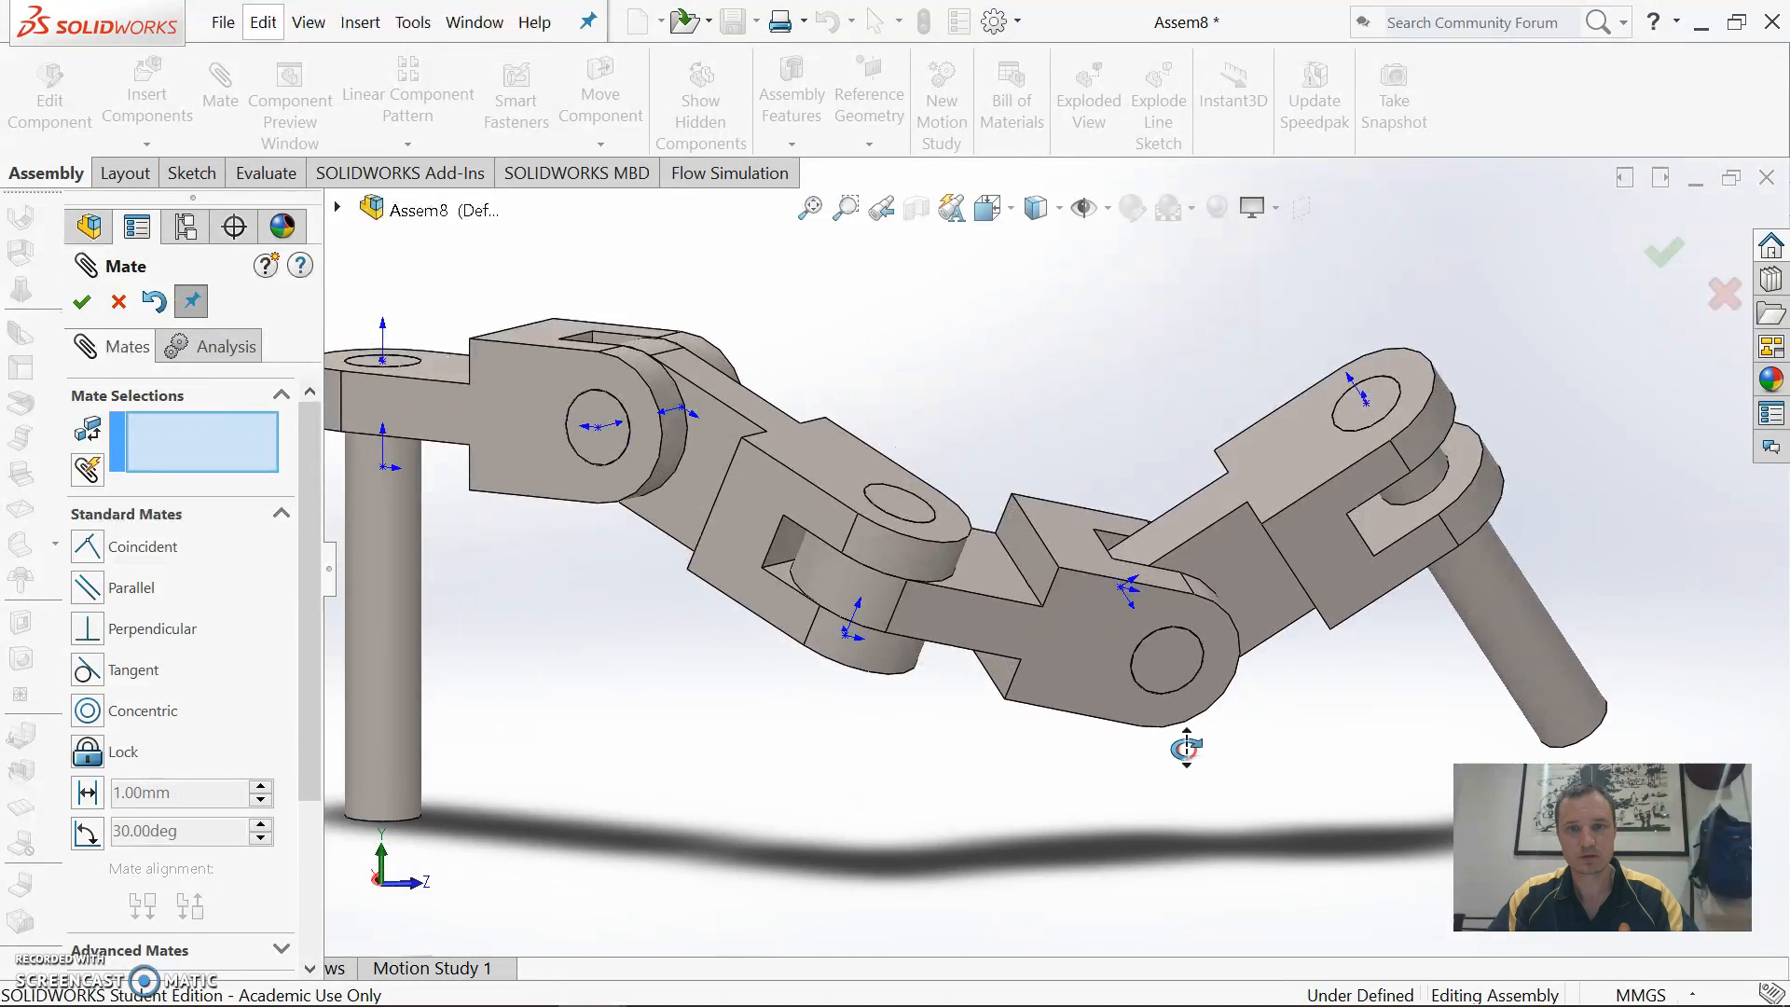
{"action": "scroll", "coordinate": [1062, 718], "scroll_direction": "up", "scroll_amount": 3}
{"action": "mouse_move", "coordinate": [1063, 707]}
{"action": "middle_mouse_down"}
{"action": "mouse_move", "coordinate": [1099, 691]}
{"action": "mouse_move", "coordinate": [1125, 566]}
{"action": "mouse_move", "coordinate": [1051, 671]}
{"action": "mouse_move", "coordinate": [1159, 695]}
{"action": "mouse_move", "coordinate": [1088, 683]}
{"action": "middle_mouse_up"}
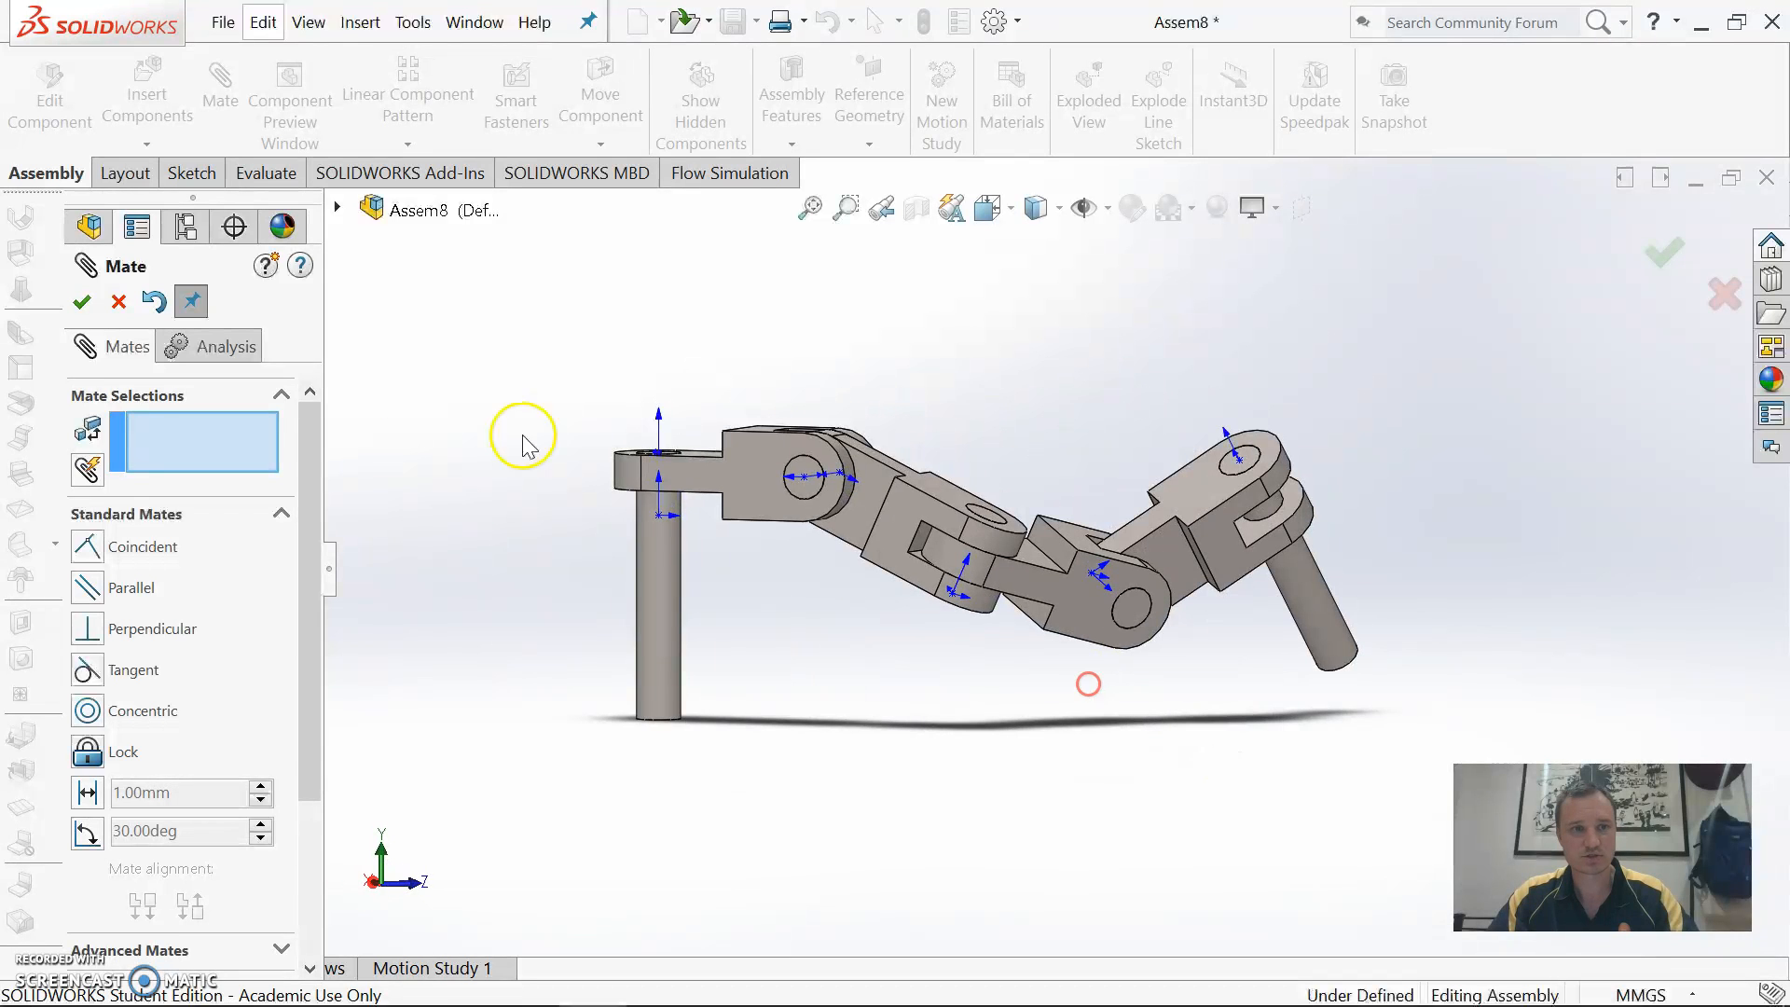
{"action": "left_click", "coordinate": [82, 303]}
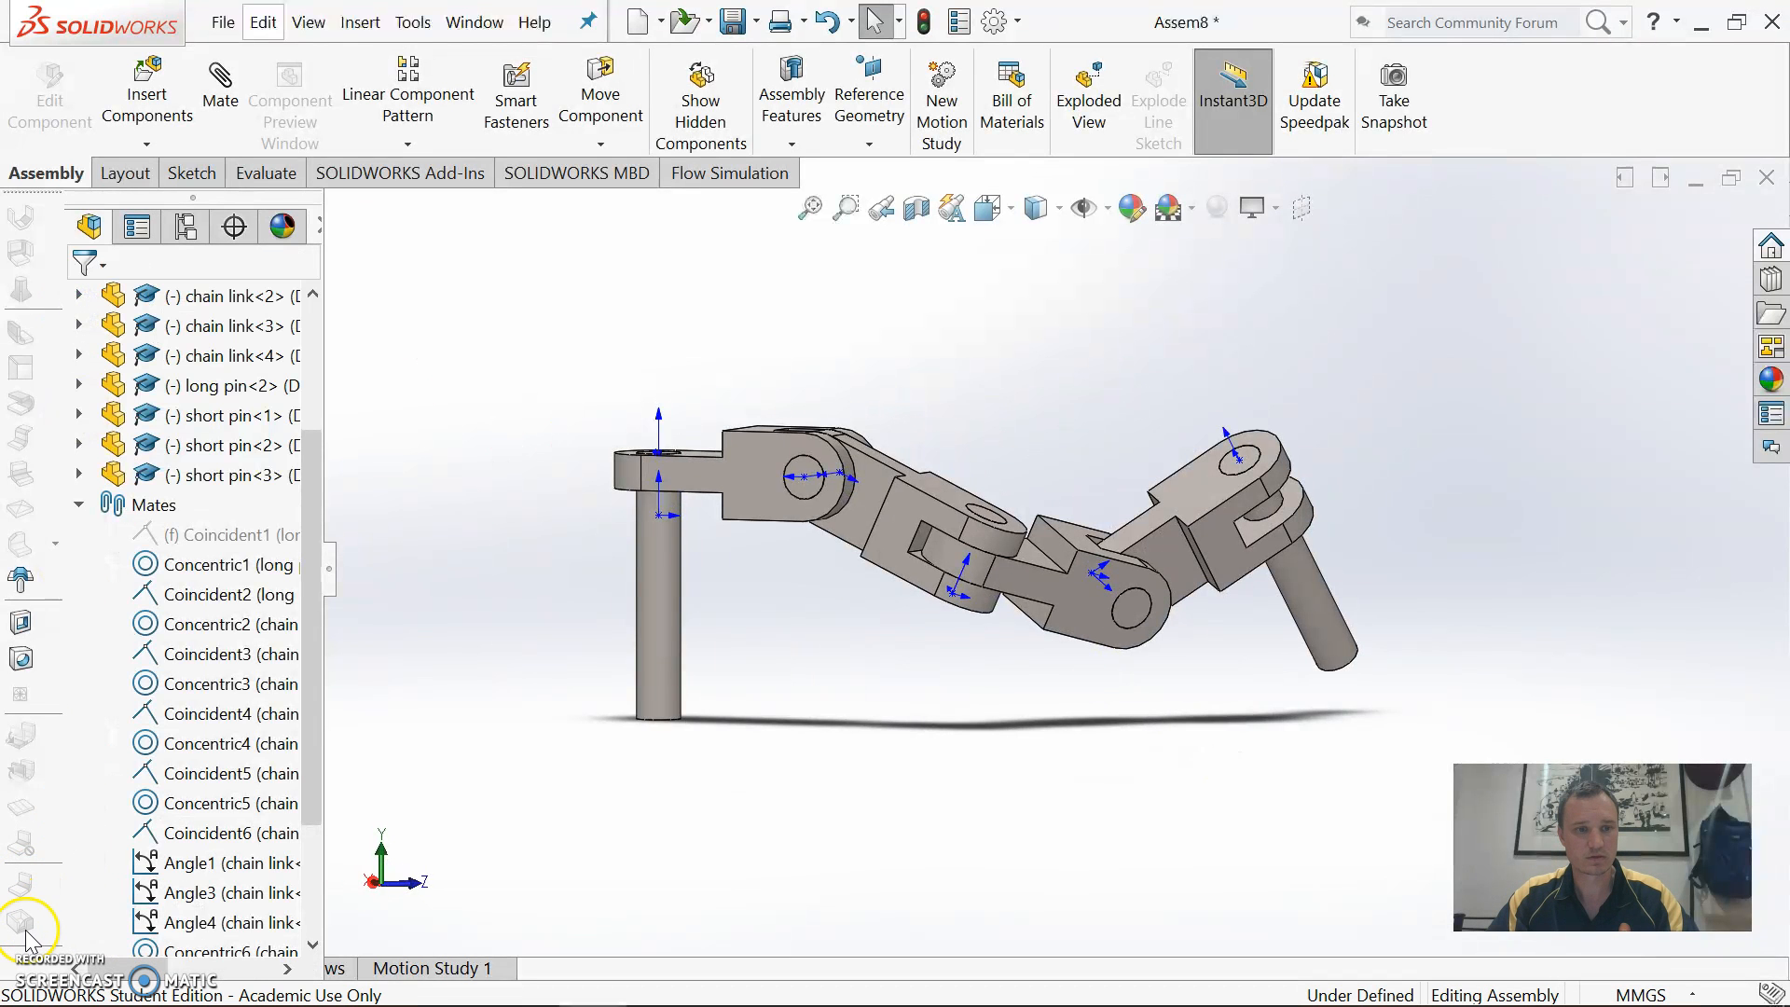